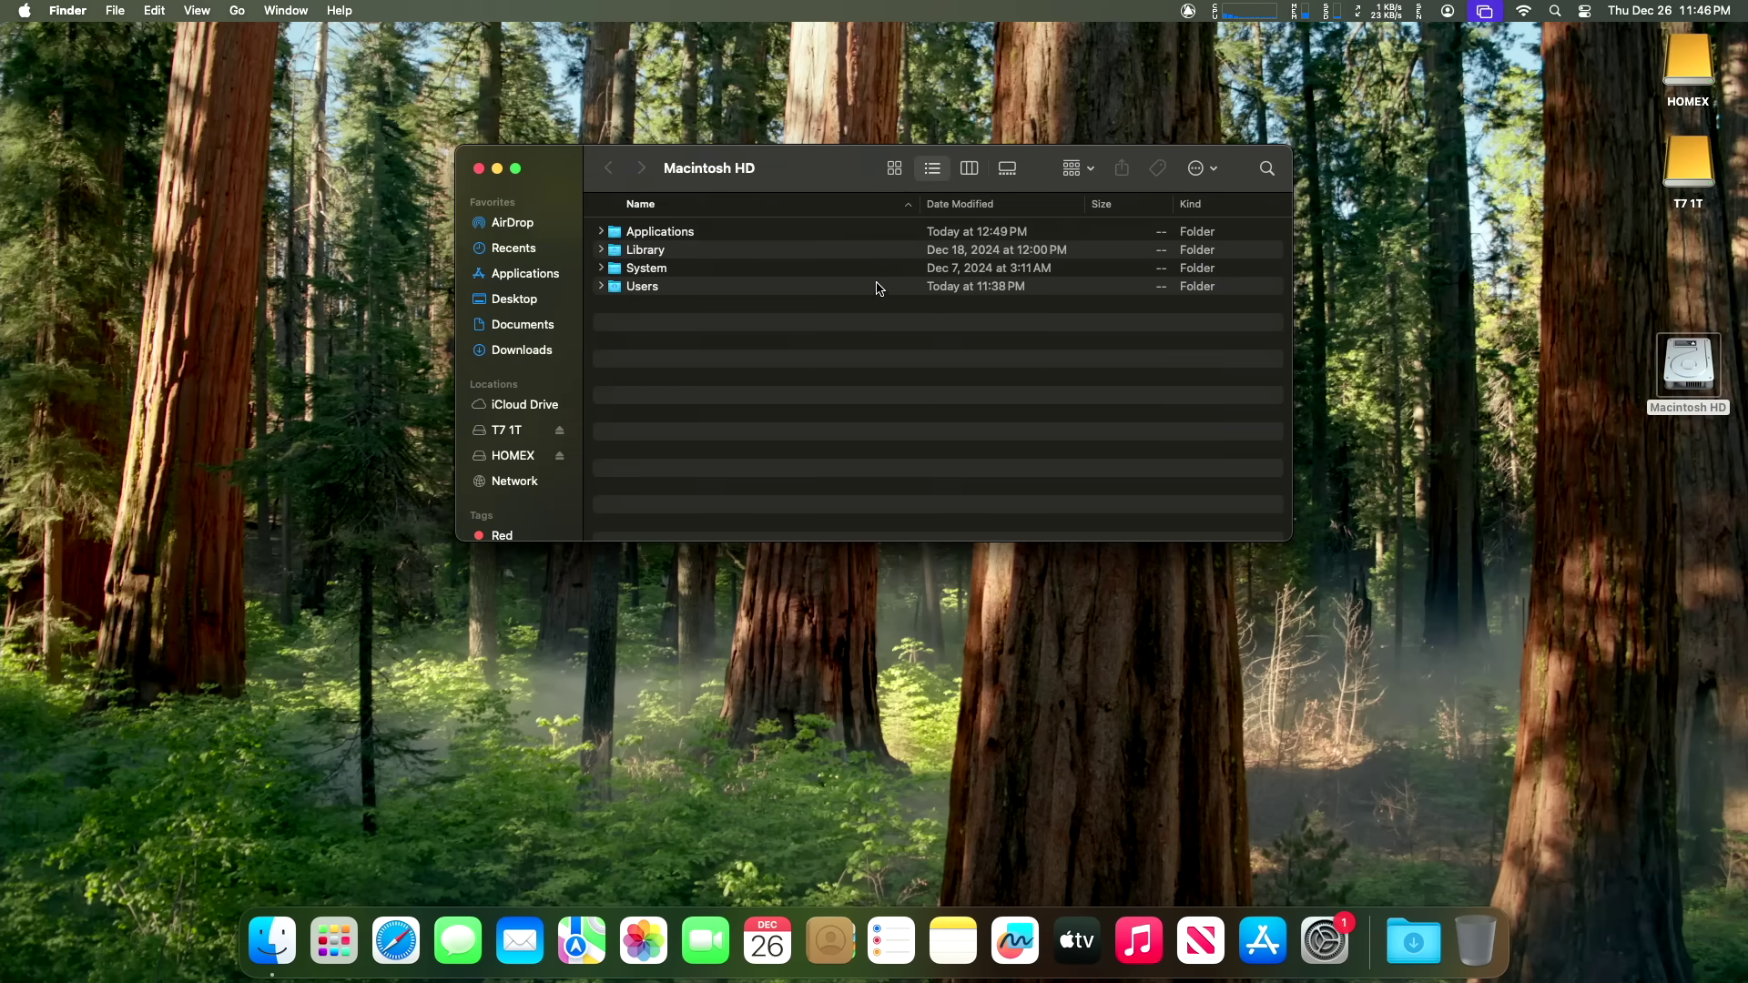
# Step: Try copying the user's home folder onto HOMEX with admin authentication, then dismiss the permission error
pyautogui.doubleClick(879, 286)
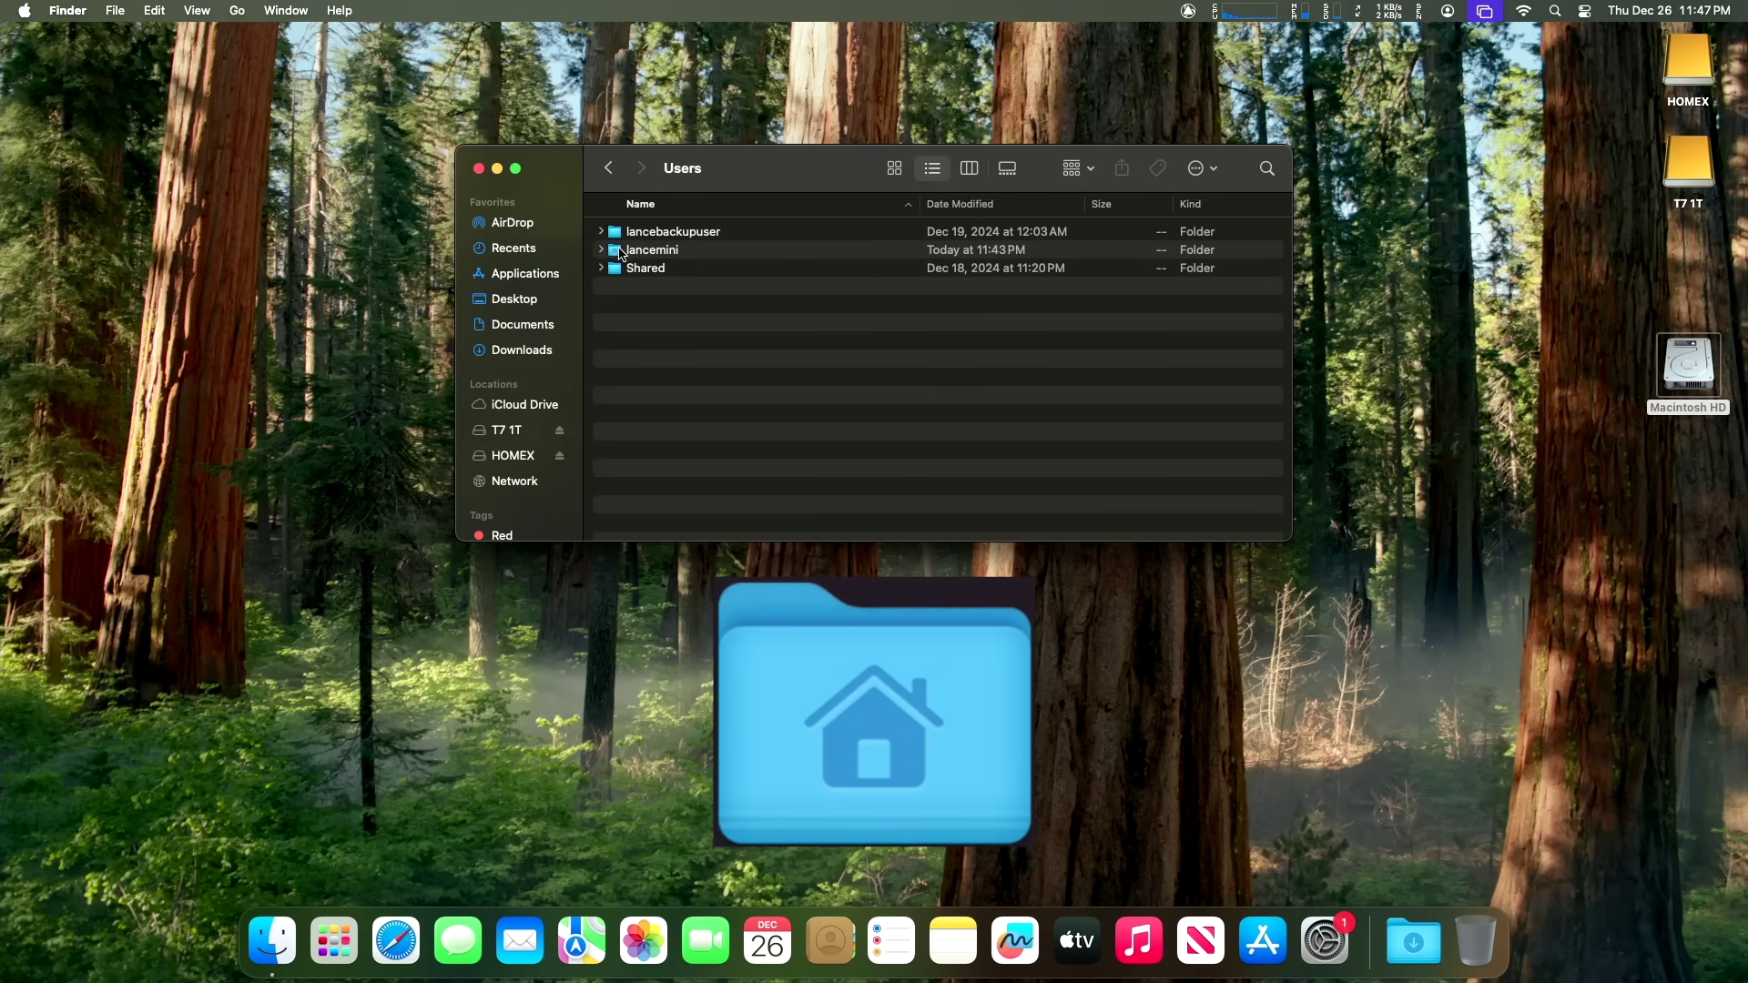
pyautogui.moveTo(618, 256); pyautogui.dragTo(1347, 228)
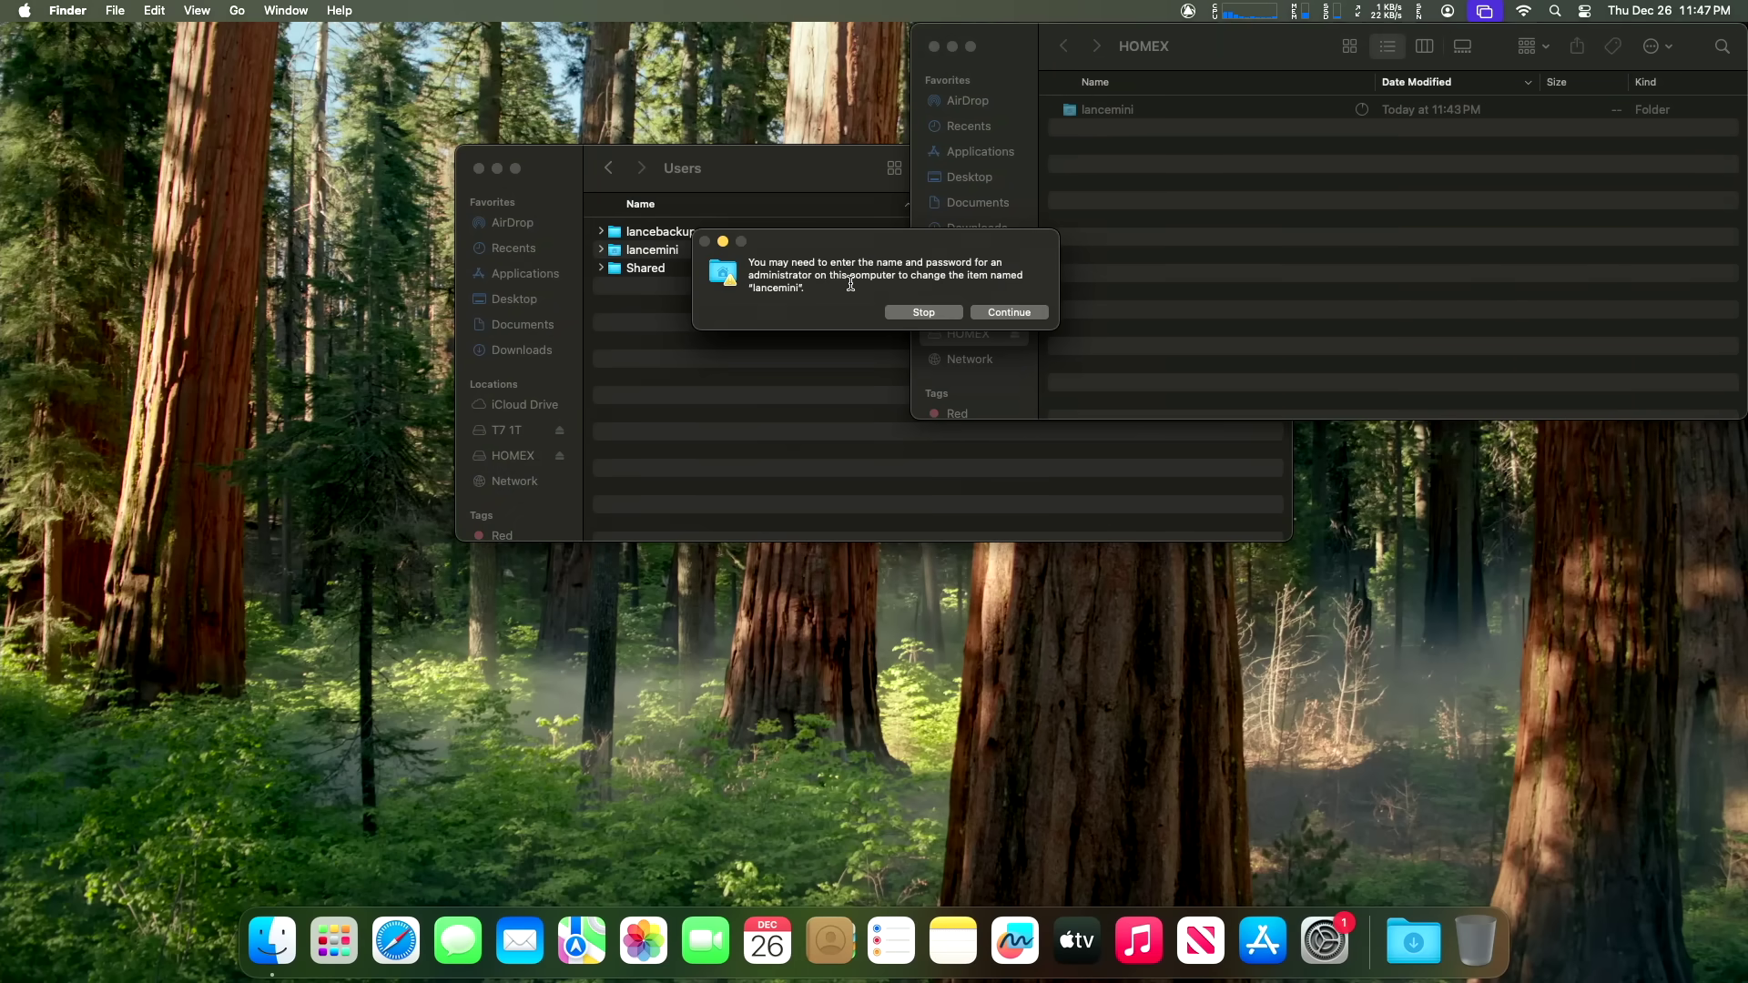
pyautogui.click(1026, 310)
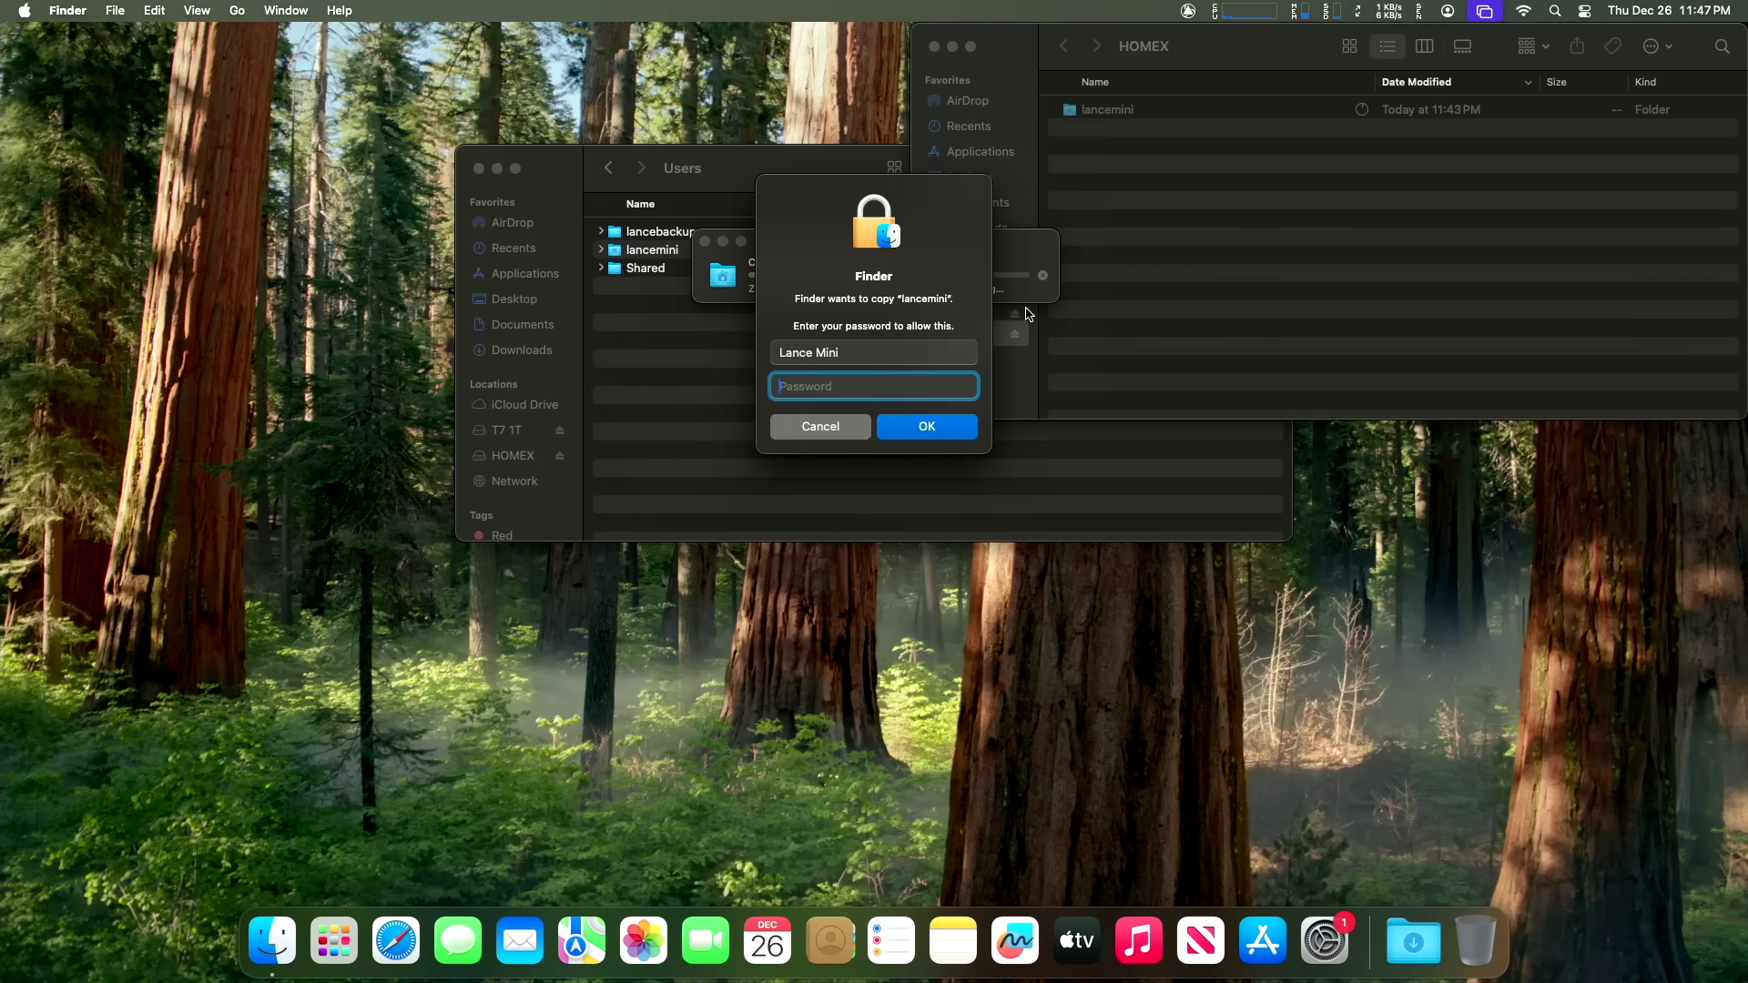
pyautogui.write('•••••')
pyautogui.press('Return')
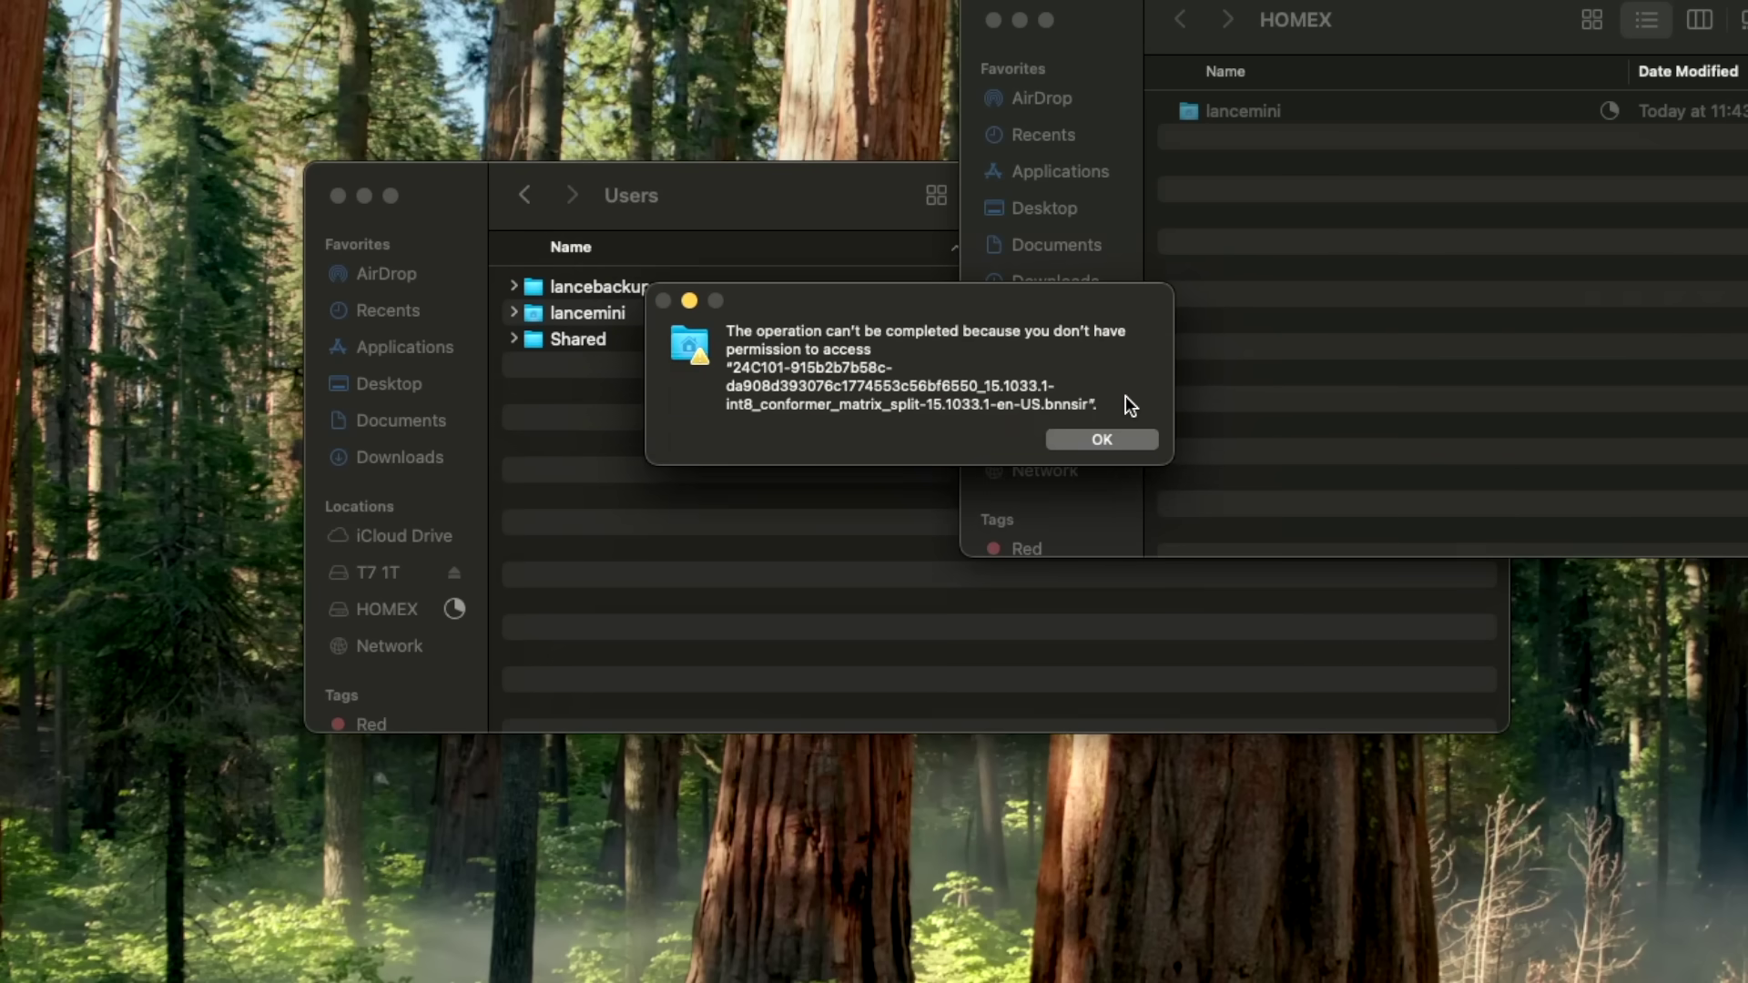
pyautogui.click(1100, 435)
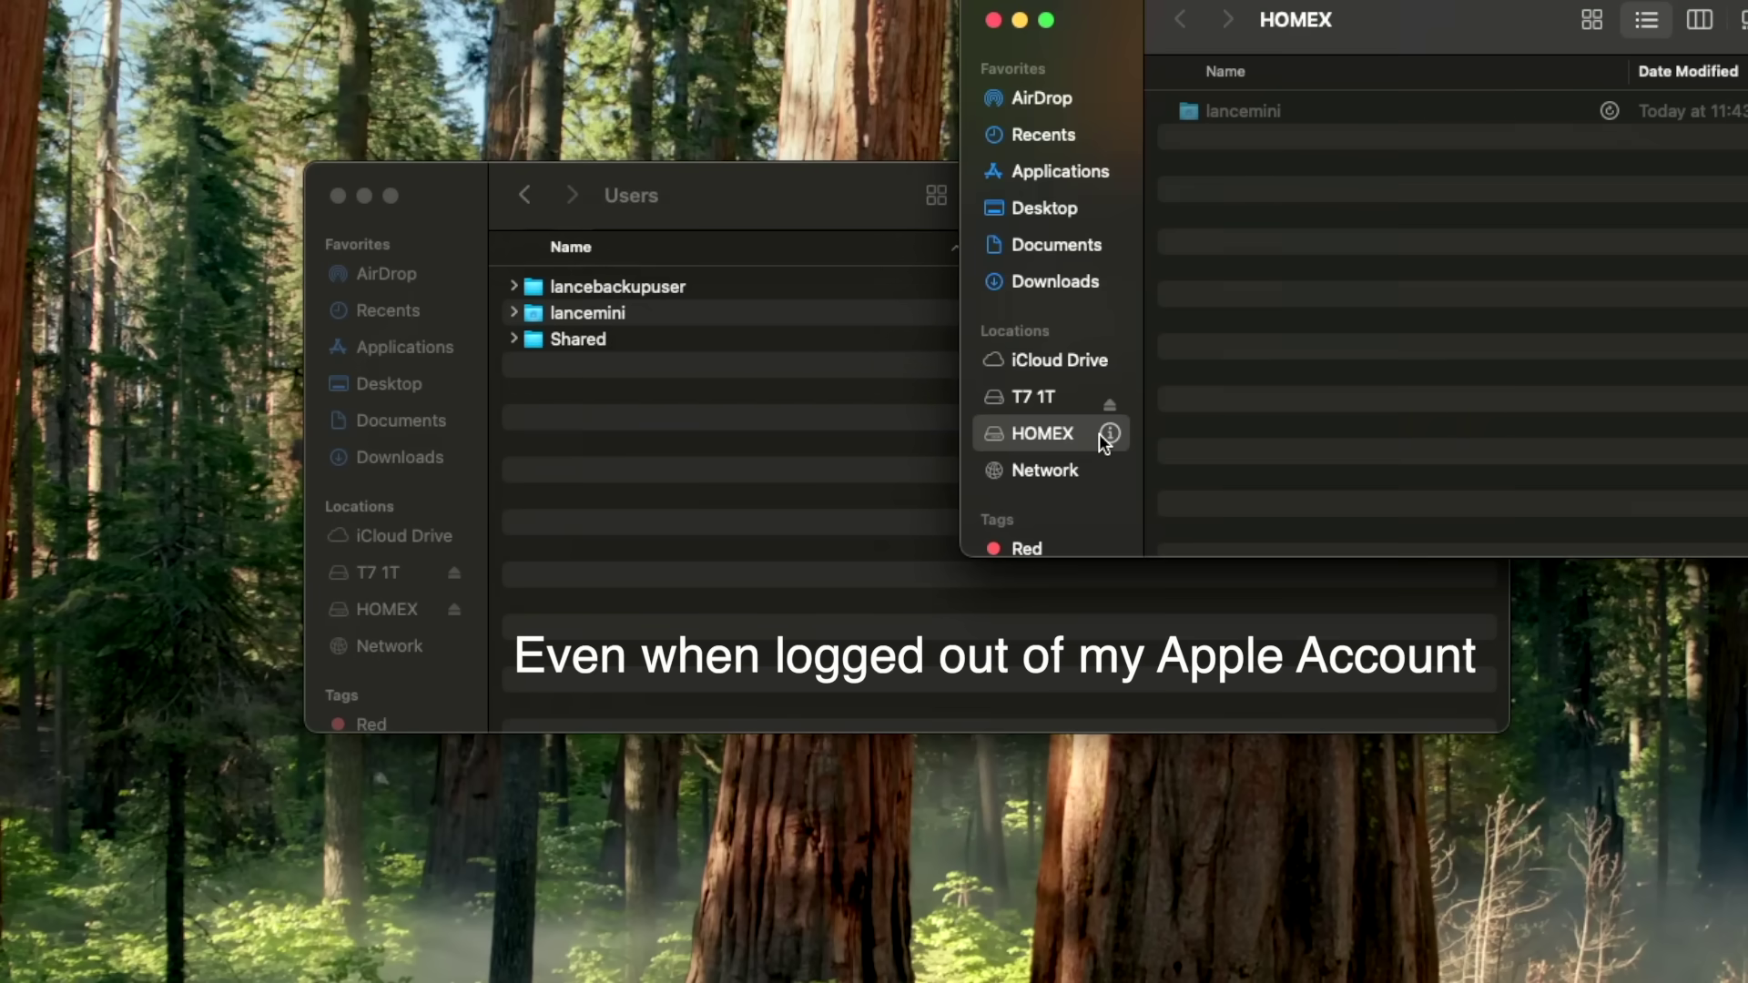
# Step: Delete the partial home-folder copy from HOMEX, empty the Trash, and close the HOMEX window
pyautogui.click(1244, 113)
pyautogui.press('super+BackSpace')
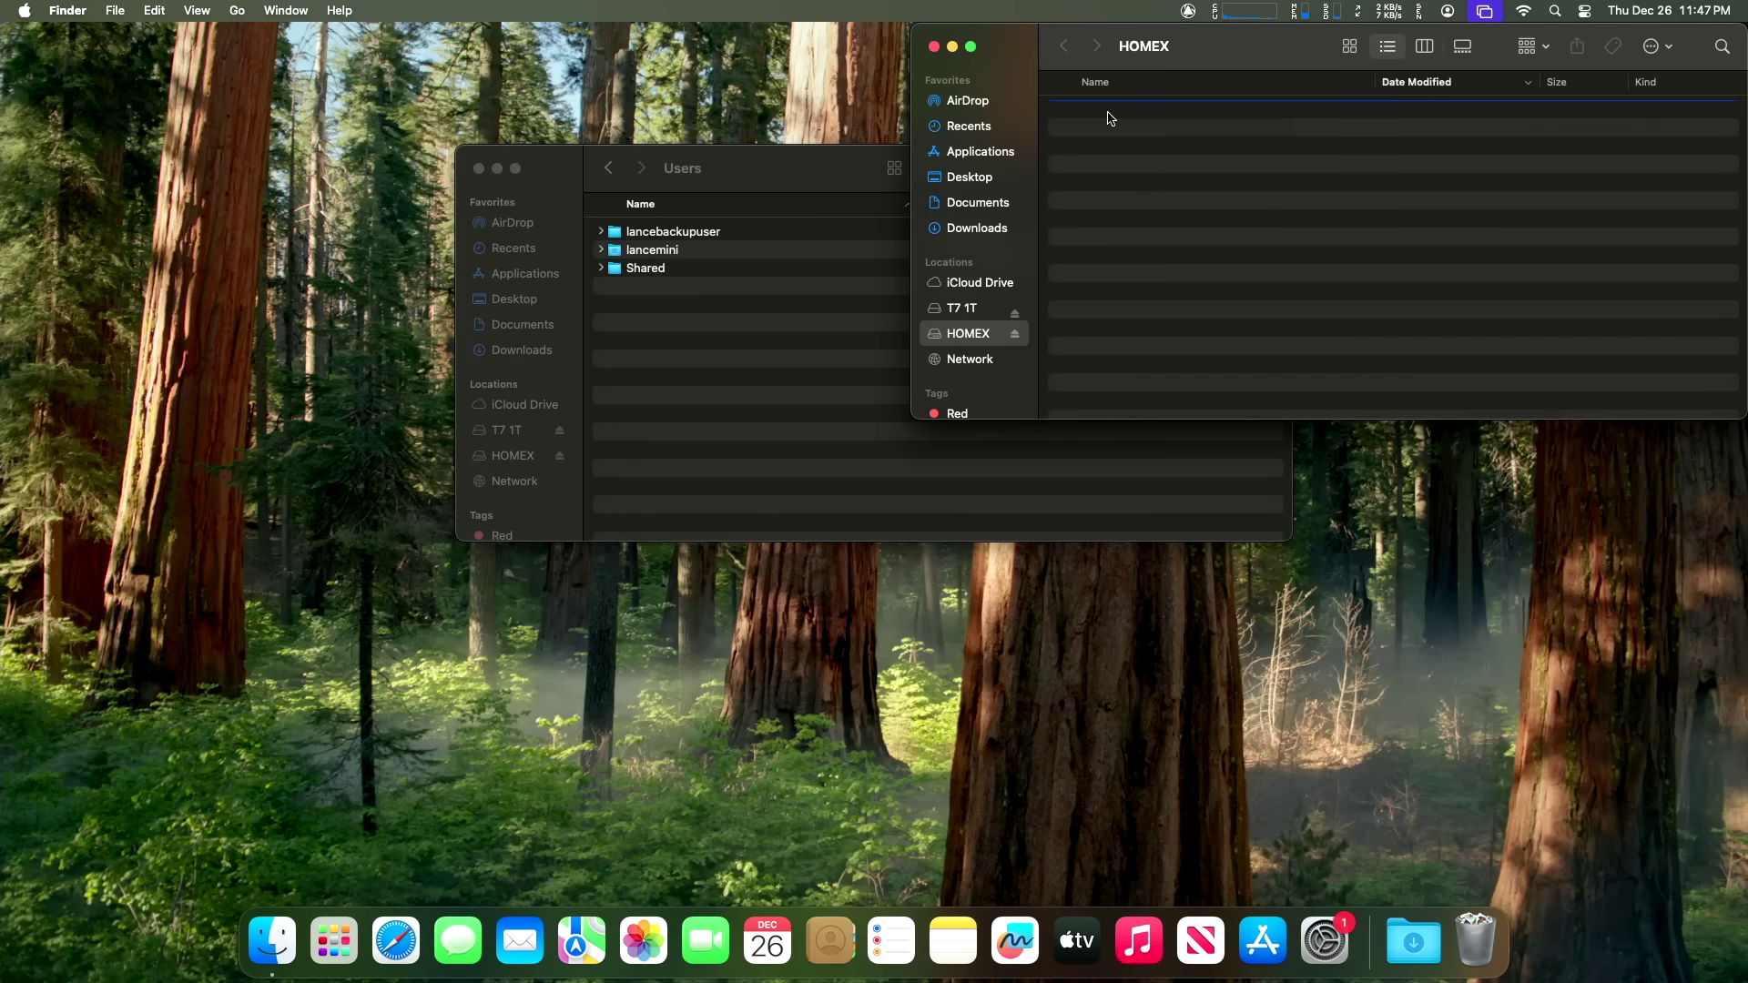
pyautogui.press('super+shift+BackSpace')
pyautogui.press('Return')
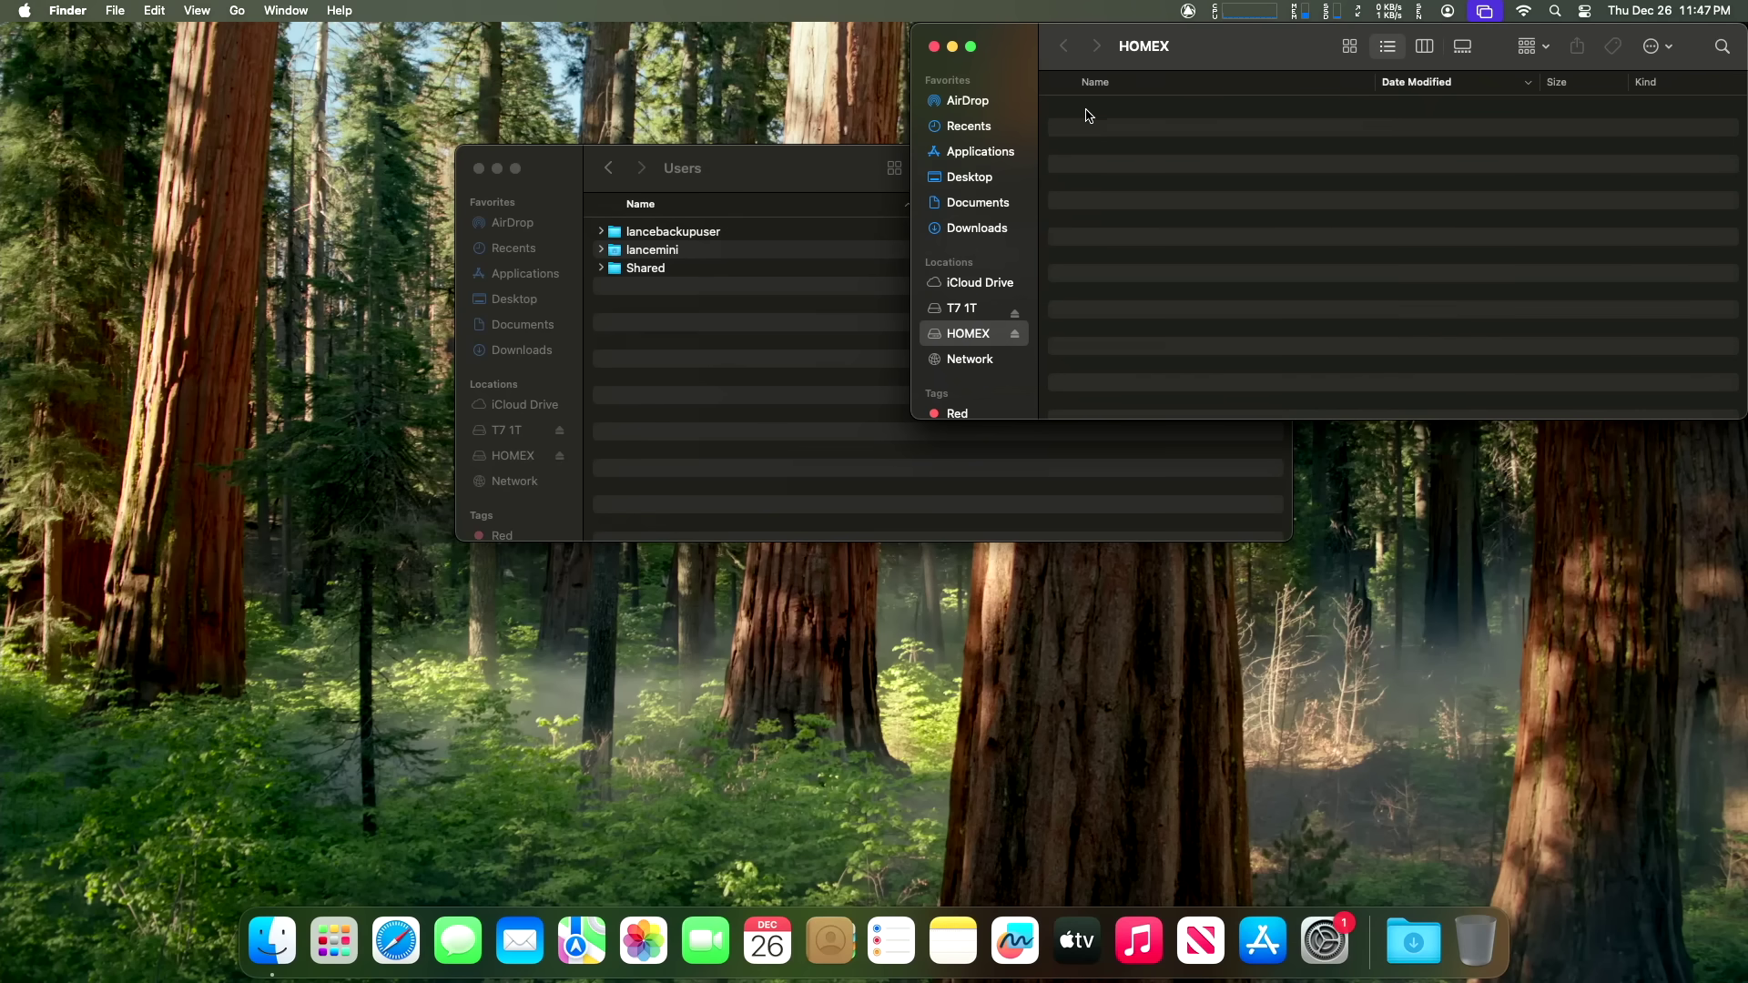
pyautogui.click(933, 47)
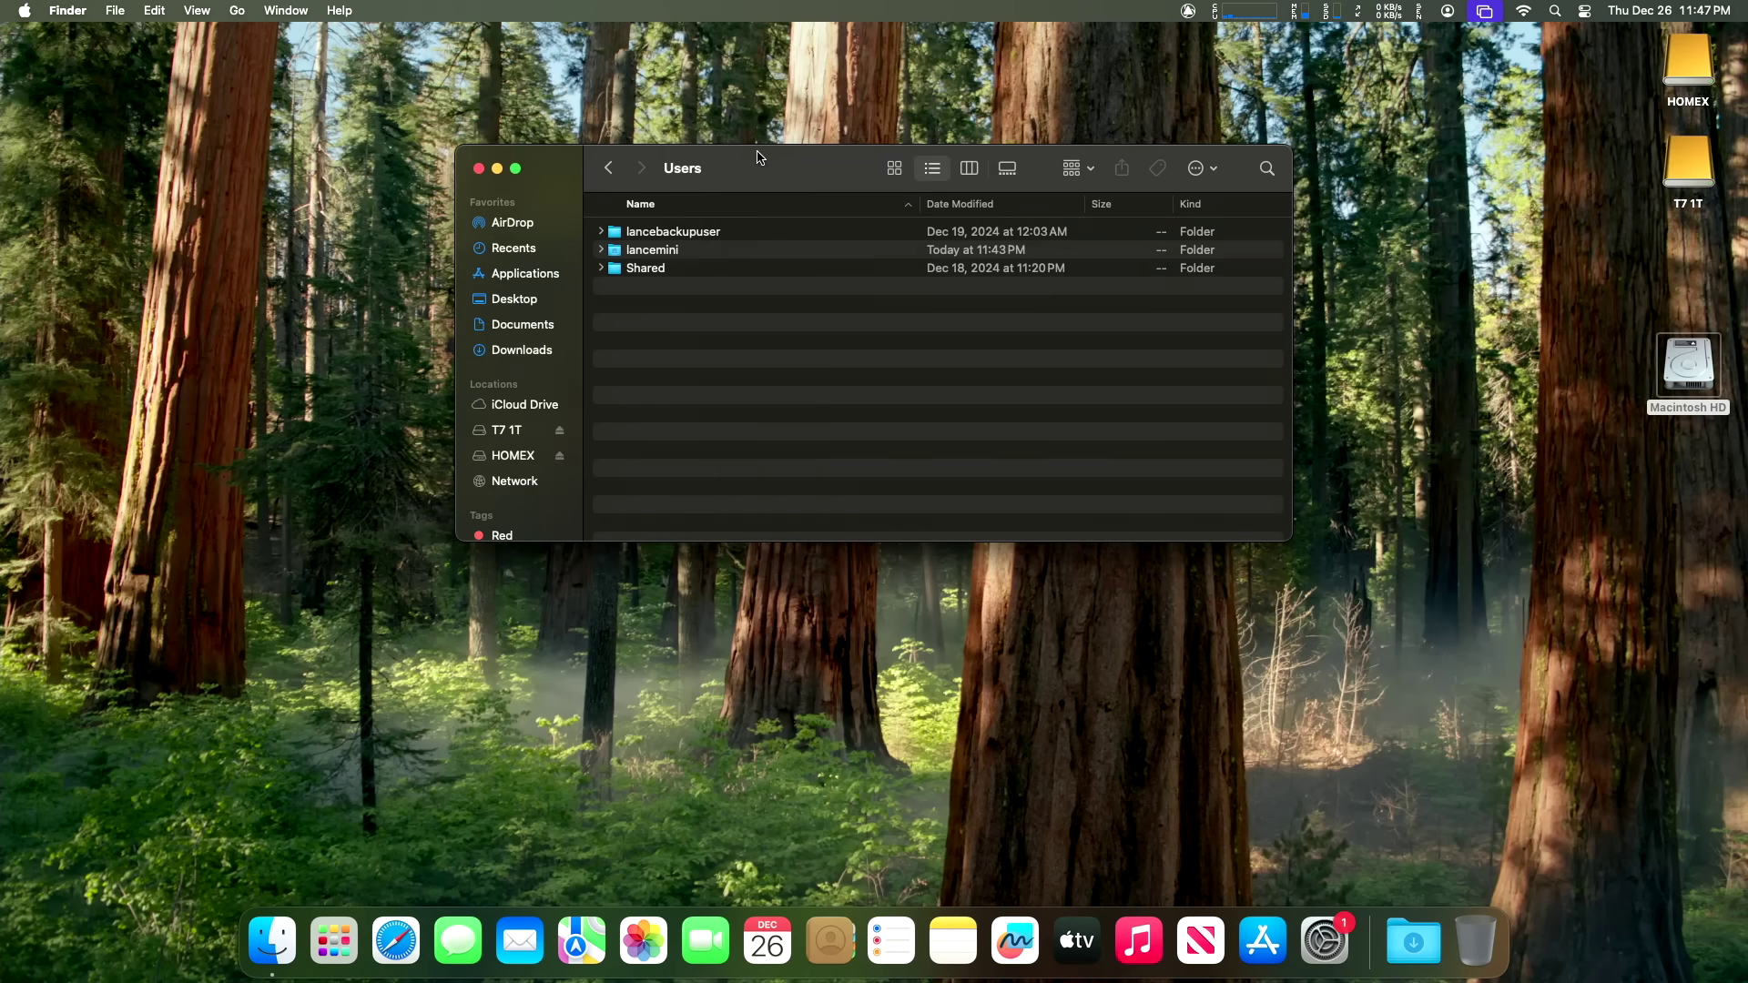
# Step: Nudge the Users window slightly to the right
pyautogui.moveTo(757, 157); pyautogui.dragTo(806, 159)
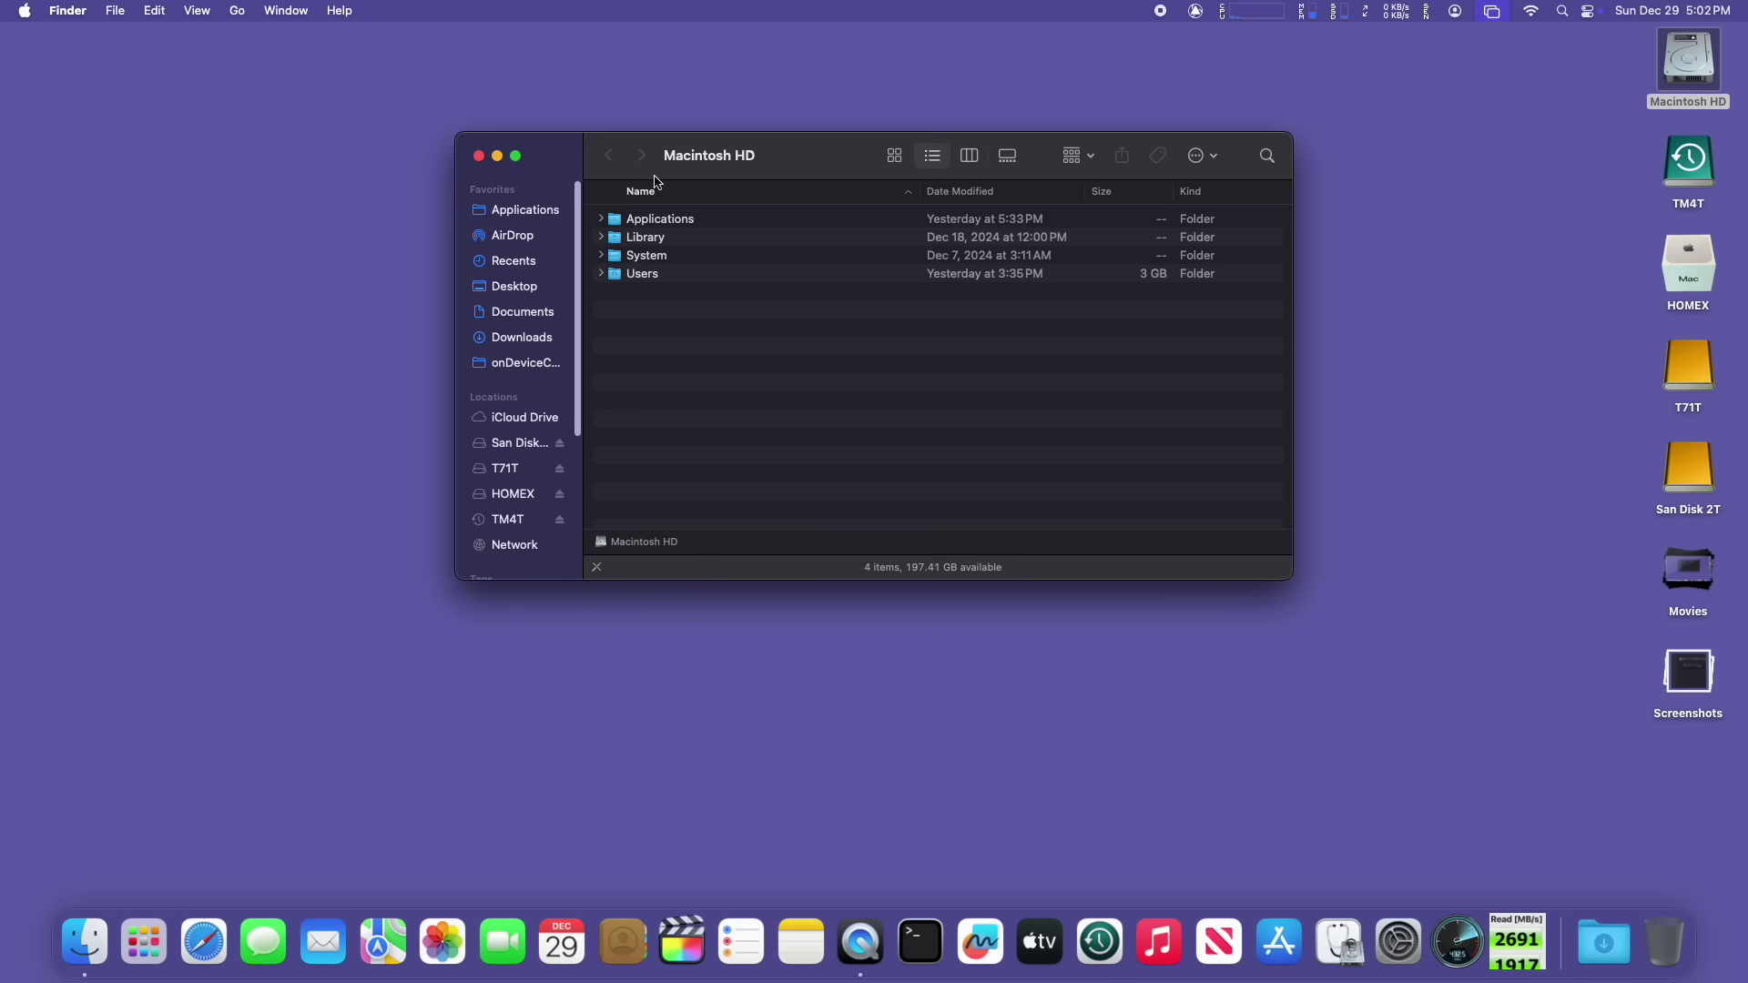
# Step: Reopen the Macintosh HD Users folder, close it again, and deselect the drive icon
pyautogui.doubleClick(643, 272)
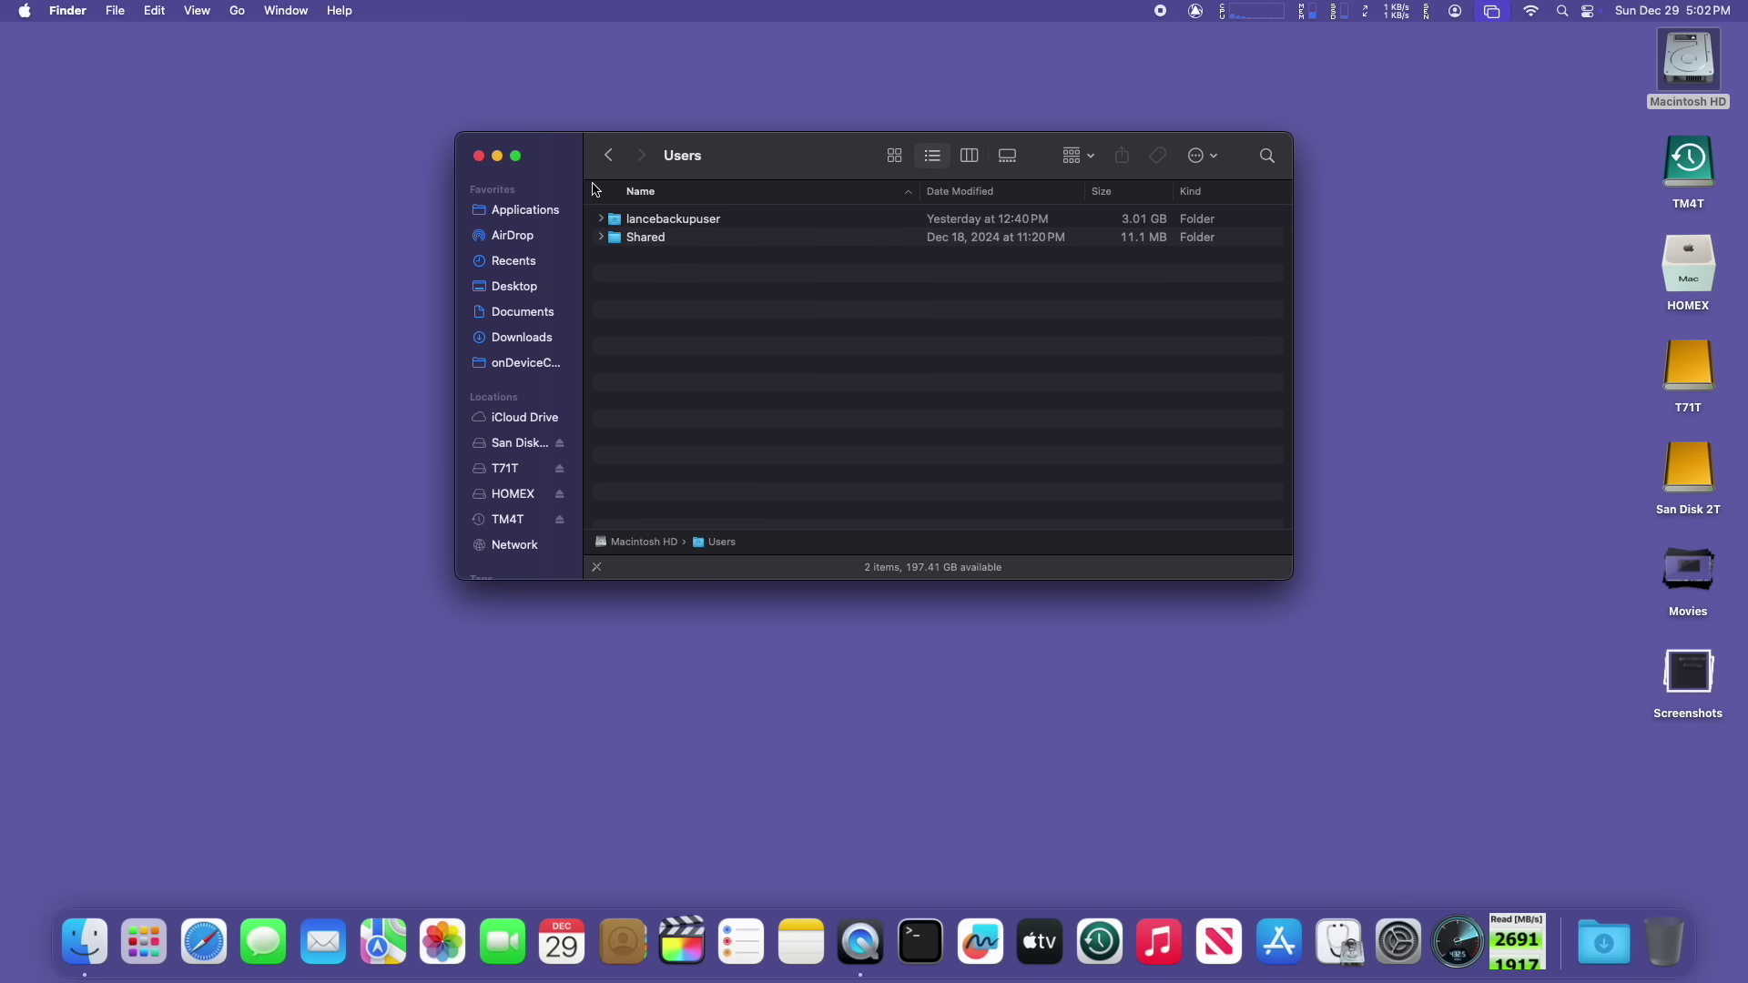
pyautogui.click(480, 157)
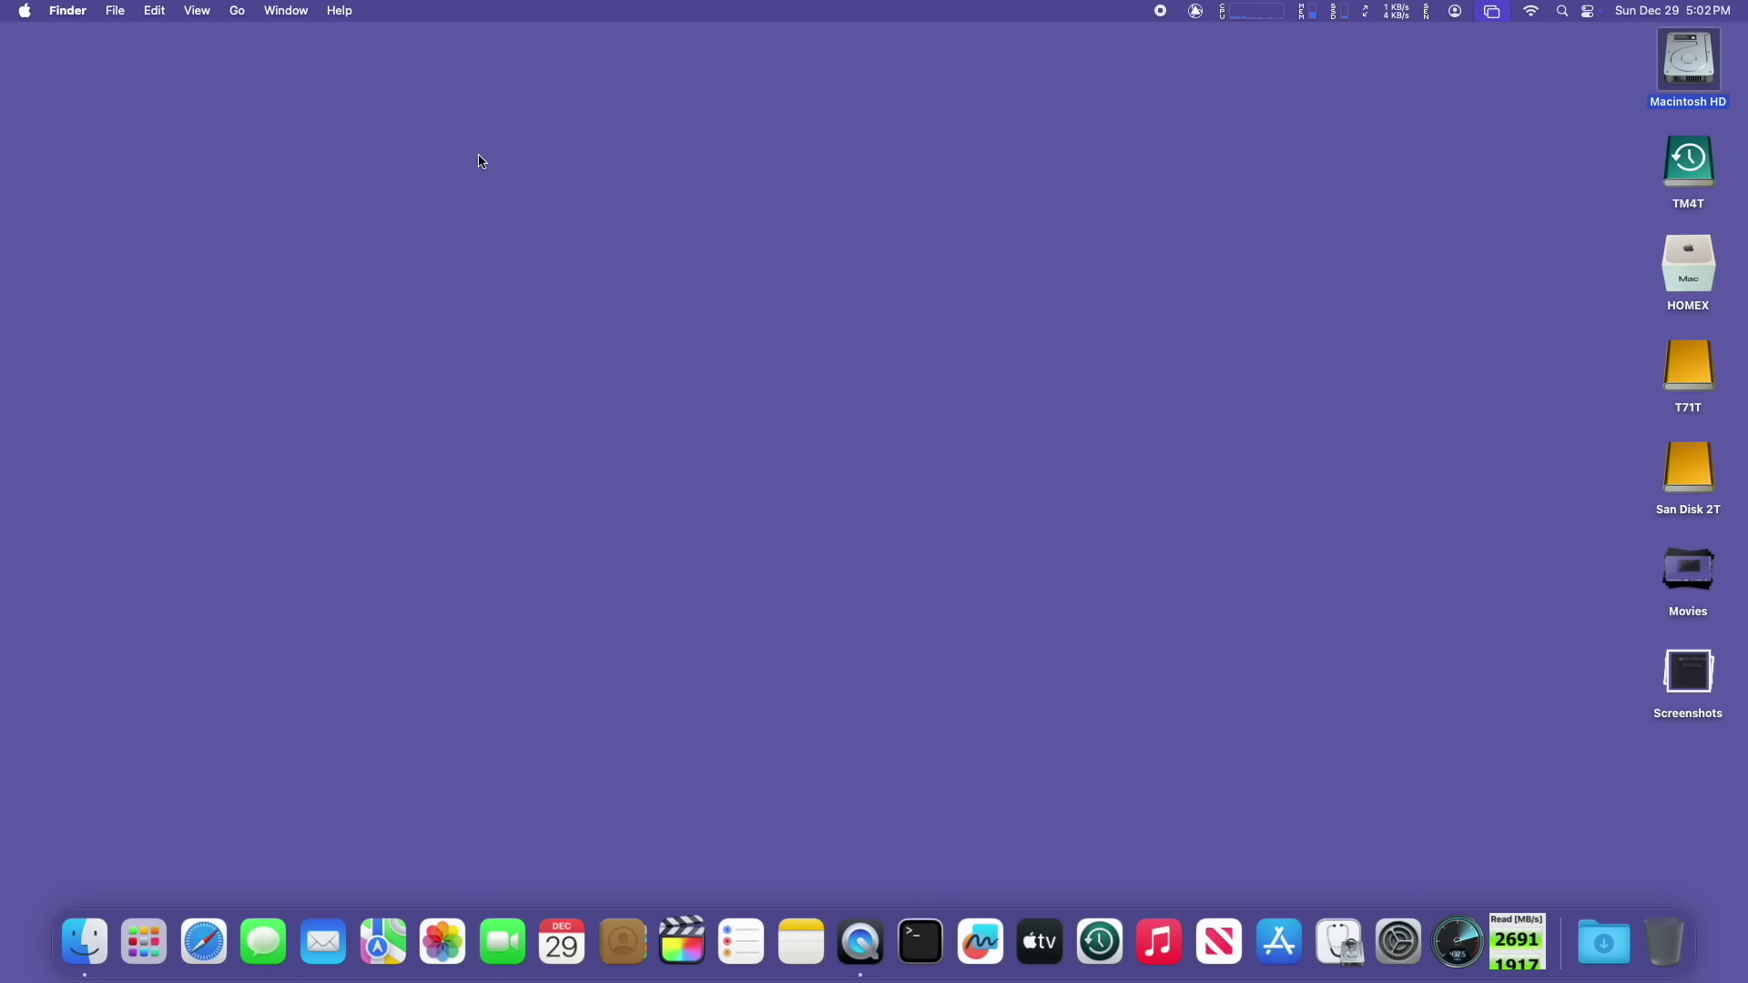
pyautogui.click(1069, 245)
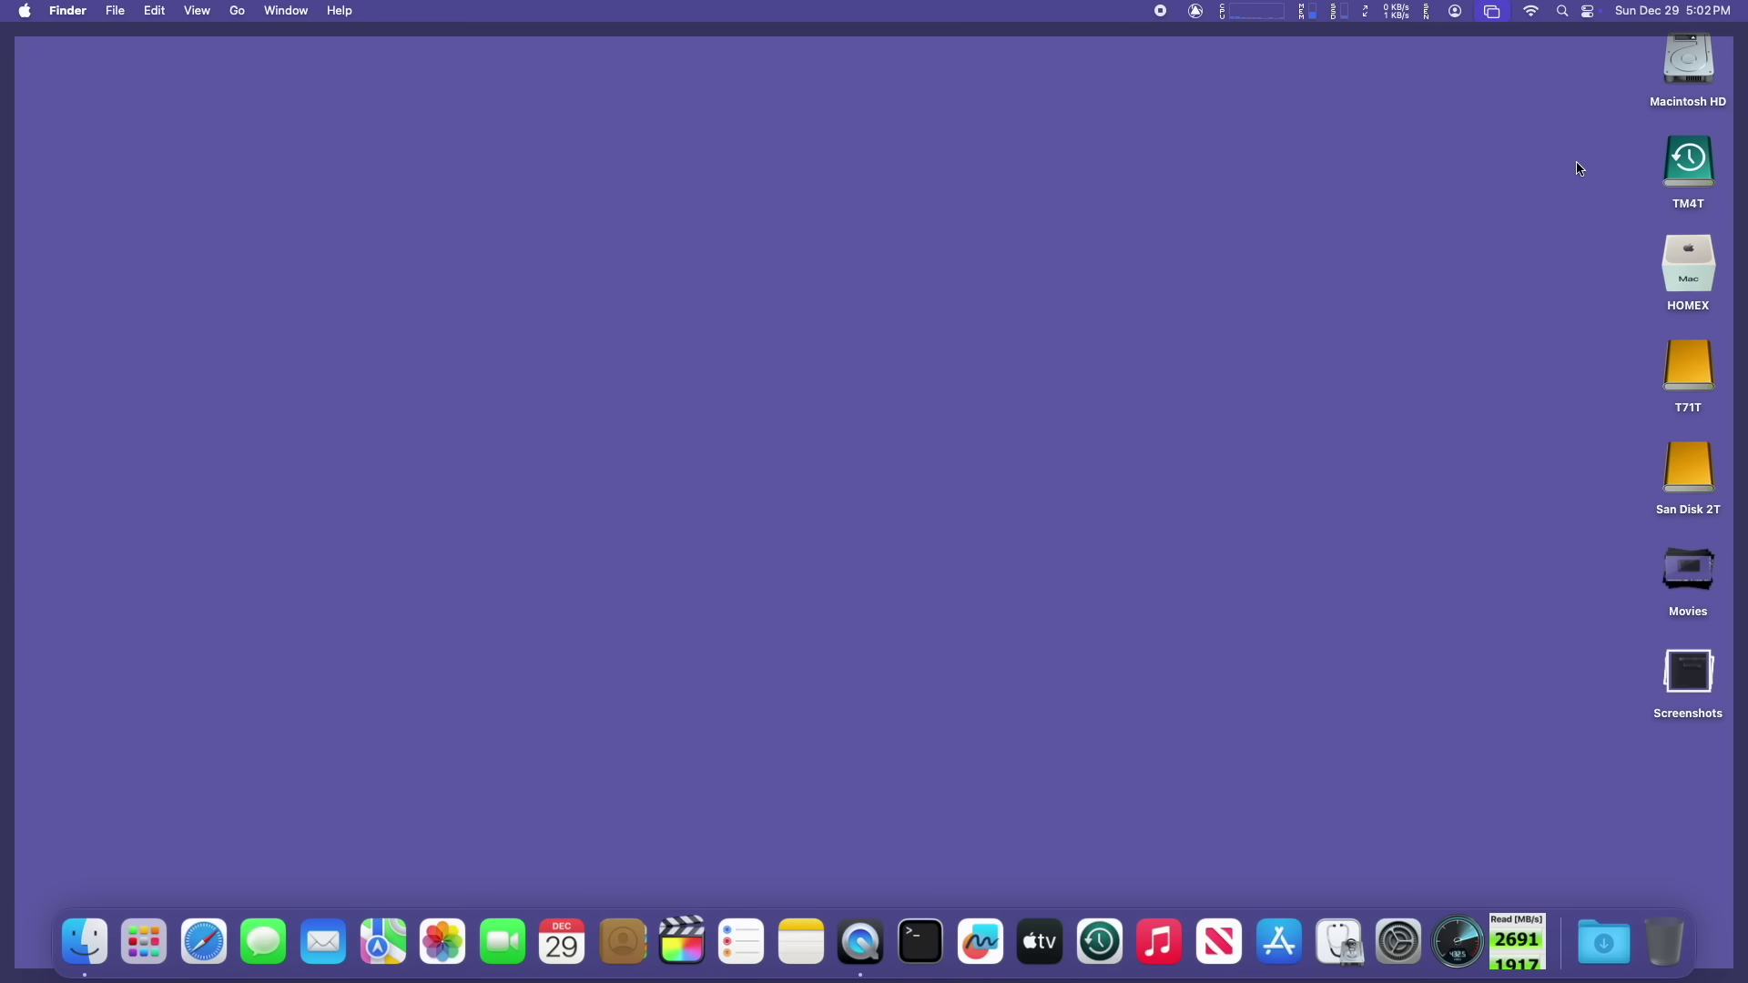
pyautogui.doubleClick(1690, 171)
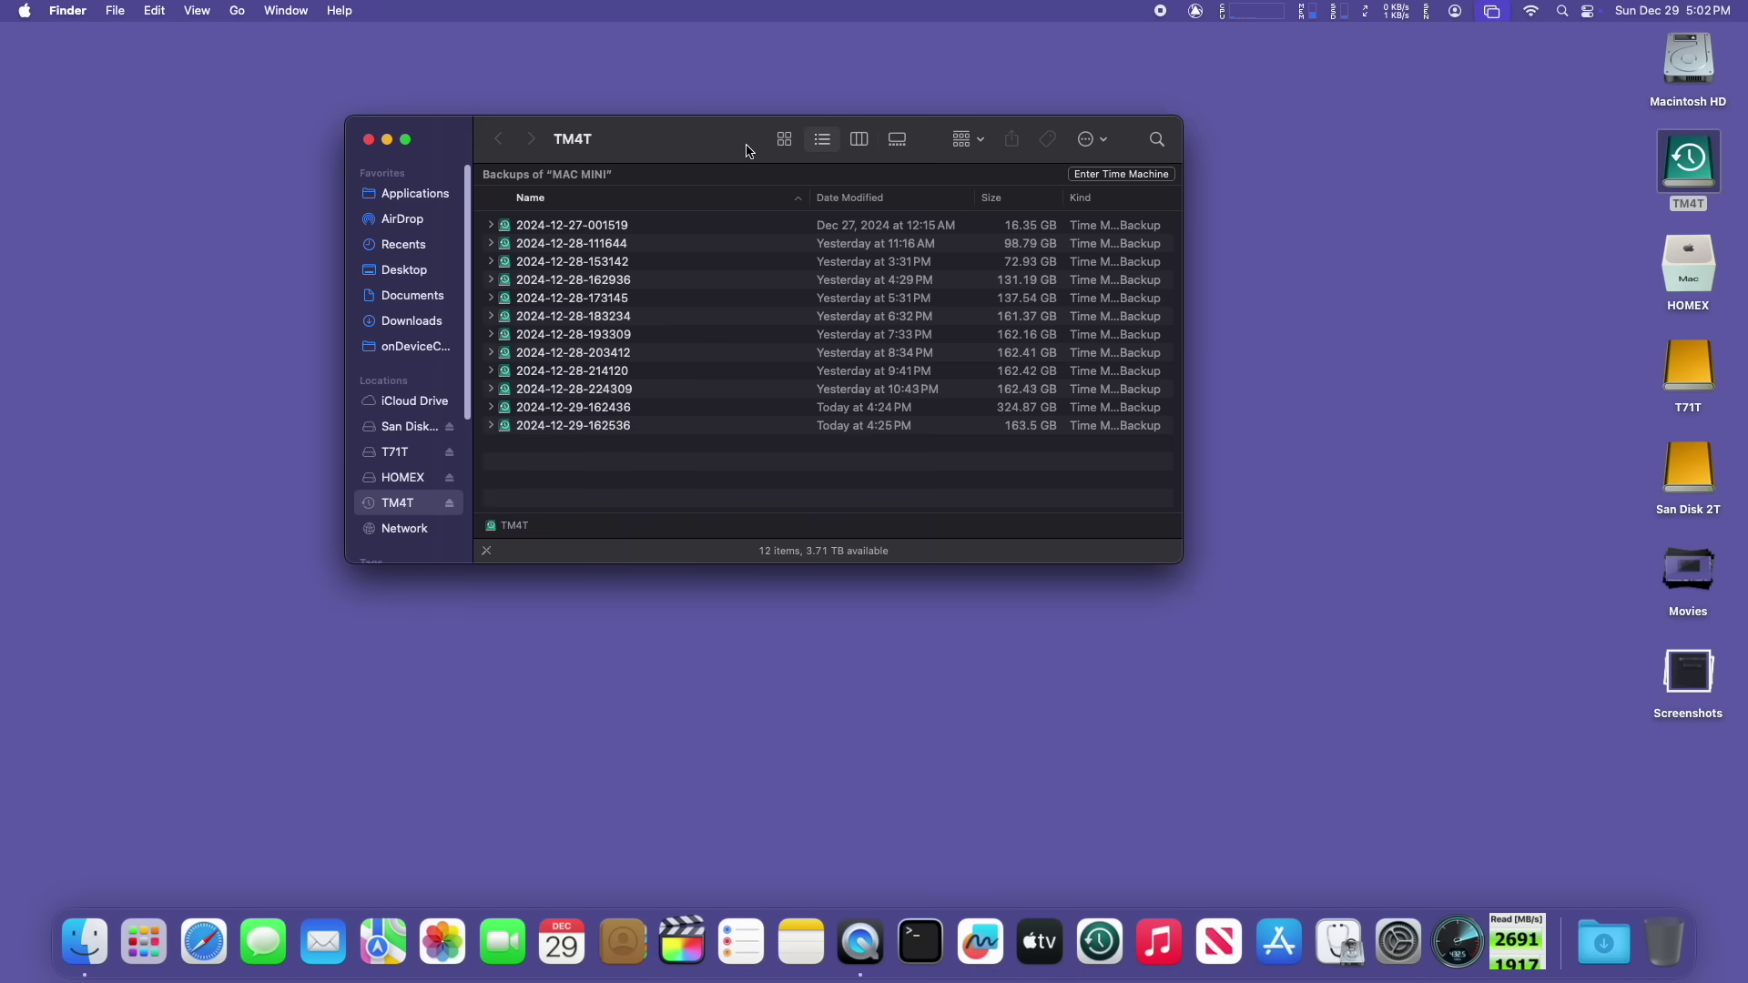
pyautogui.moveTo(640, 139); pyautogui.dragTo(675, 113)
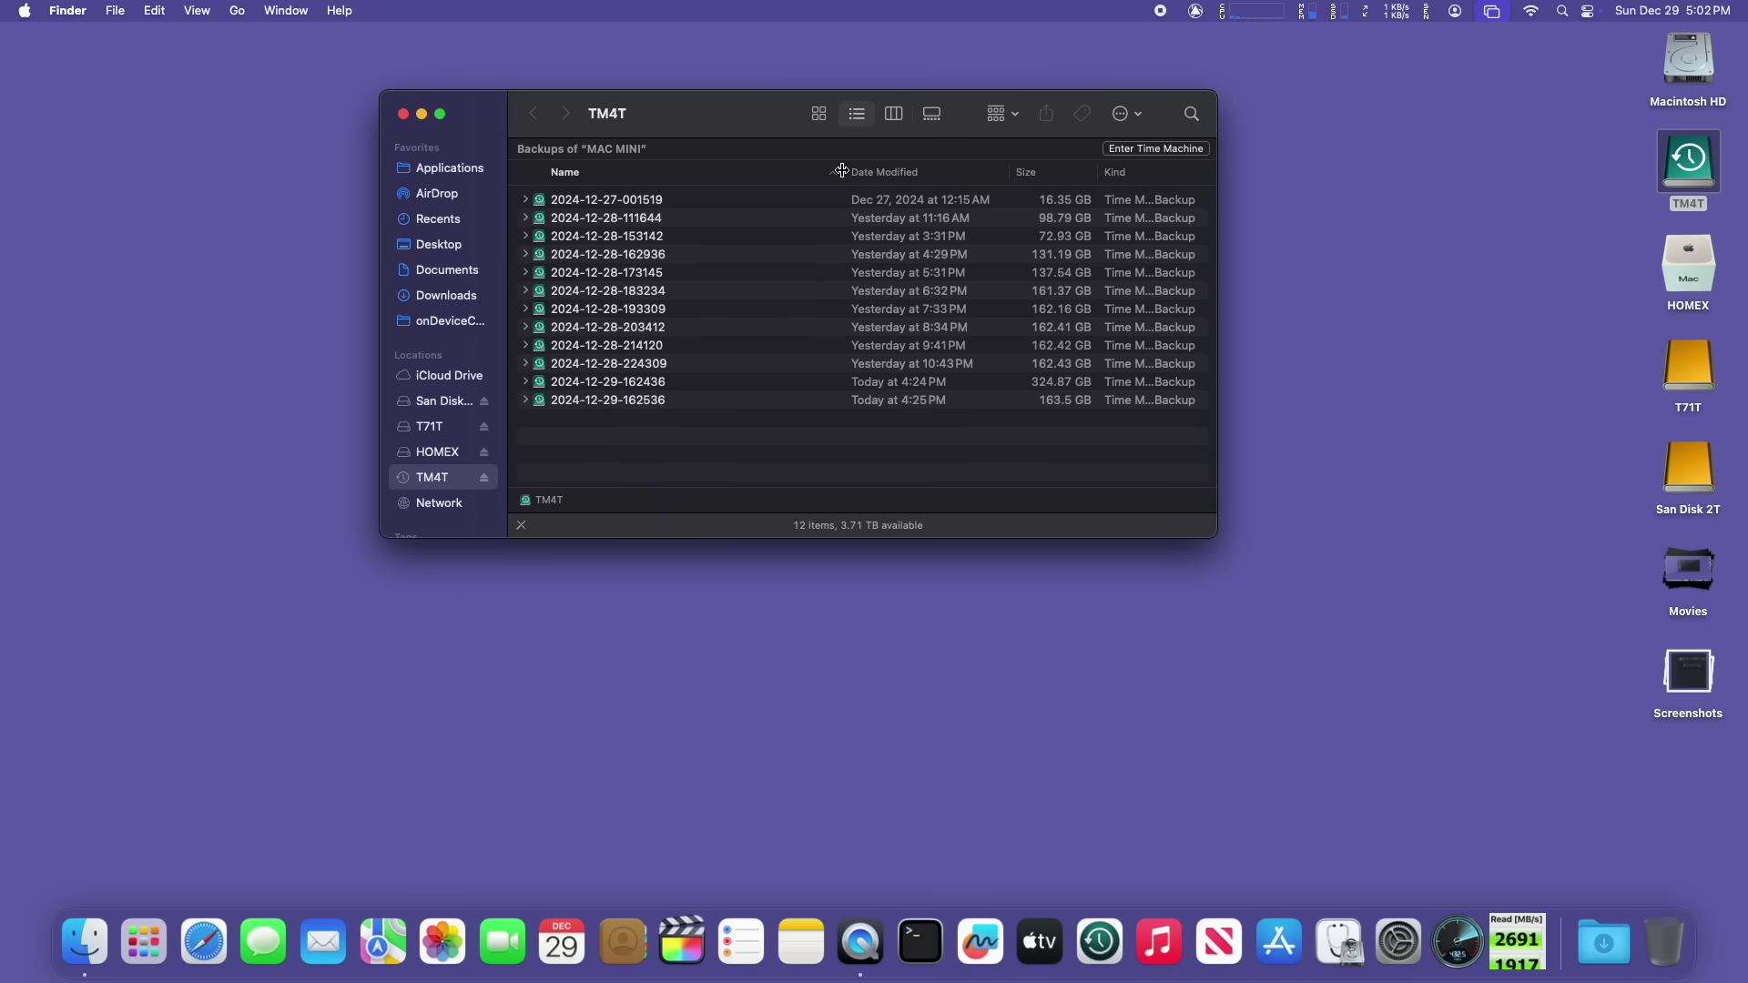
pyautogui.click(880, 172)
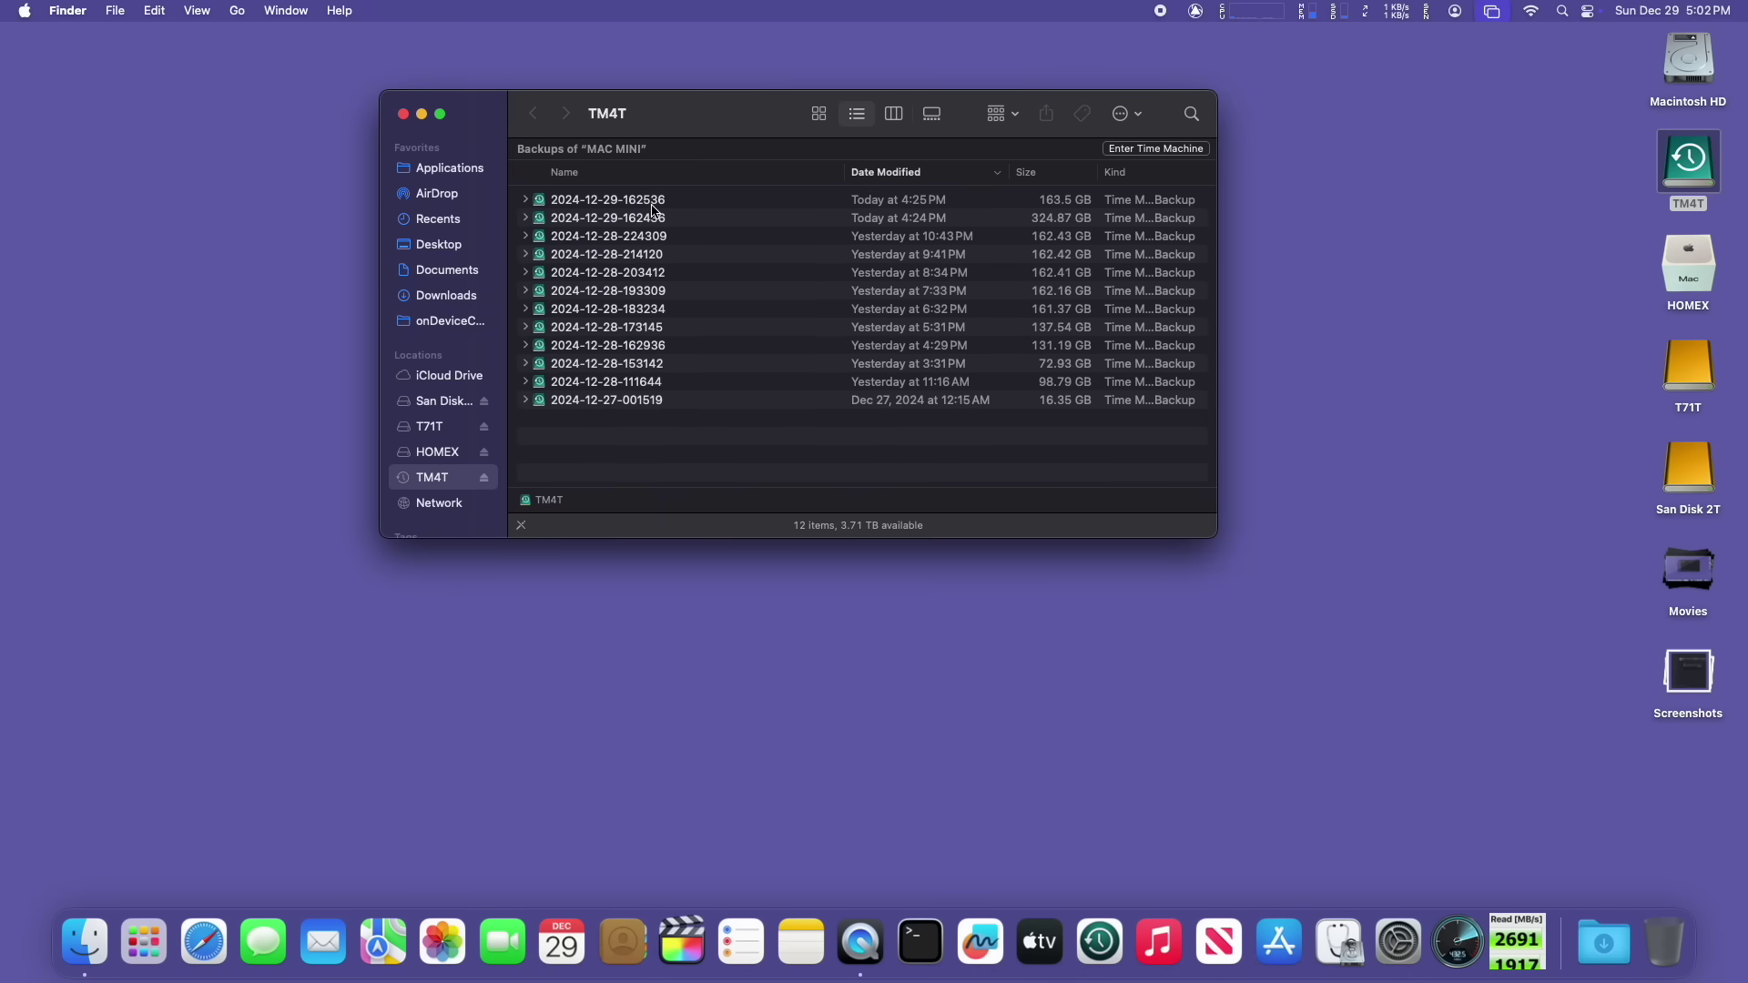
pyautogui.doubleClick(653, 202)
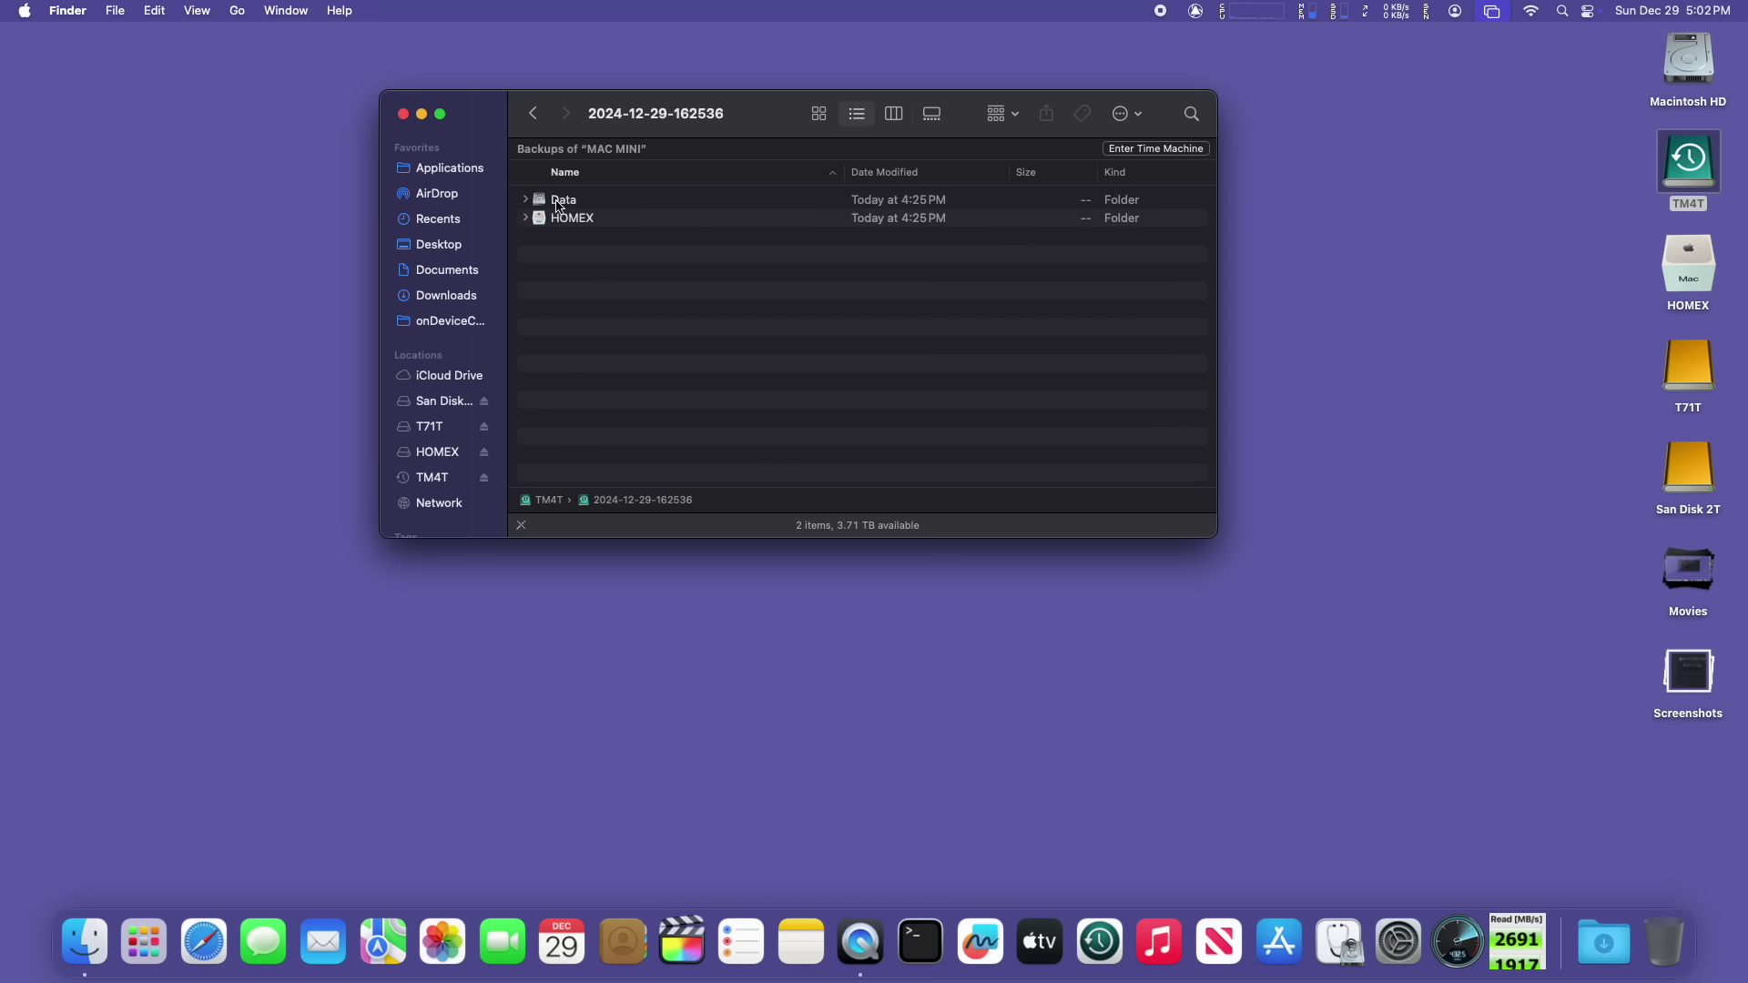
pyautogui.doubleClick(558, 202)
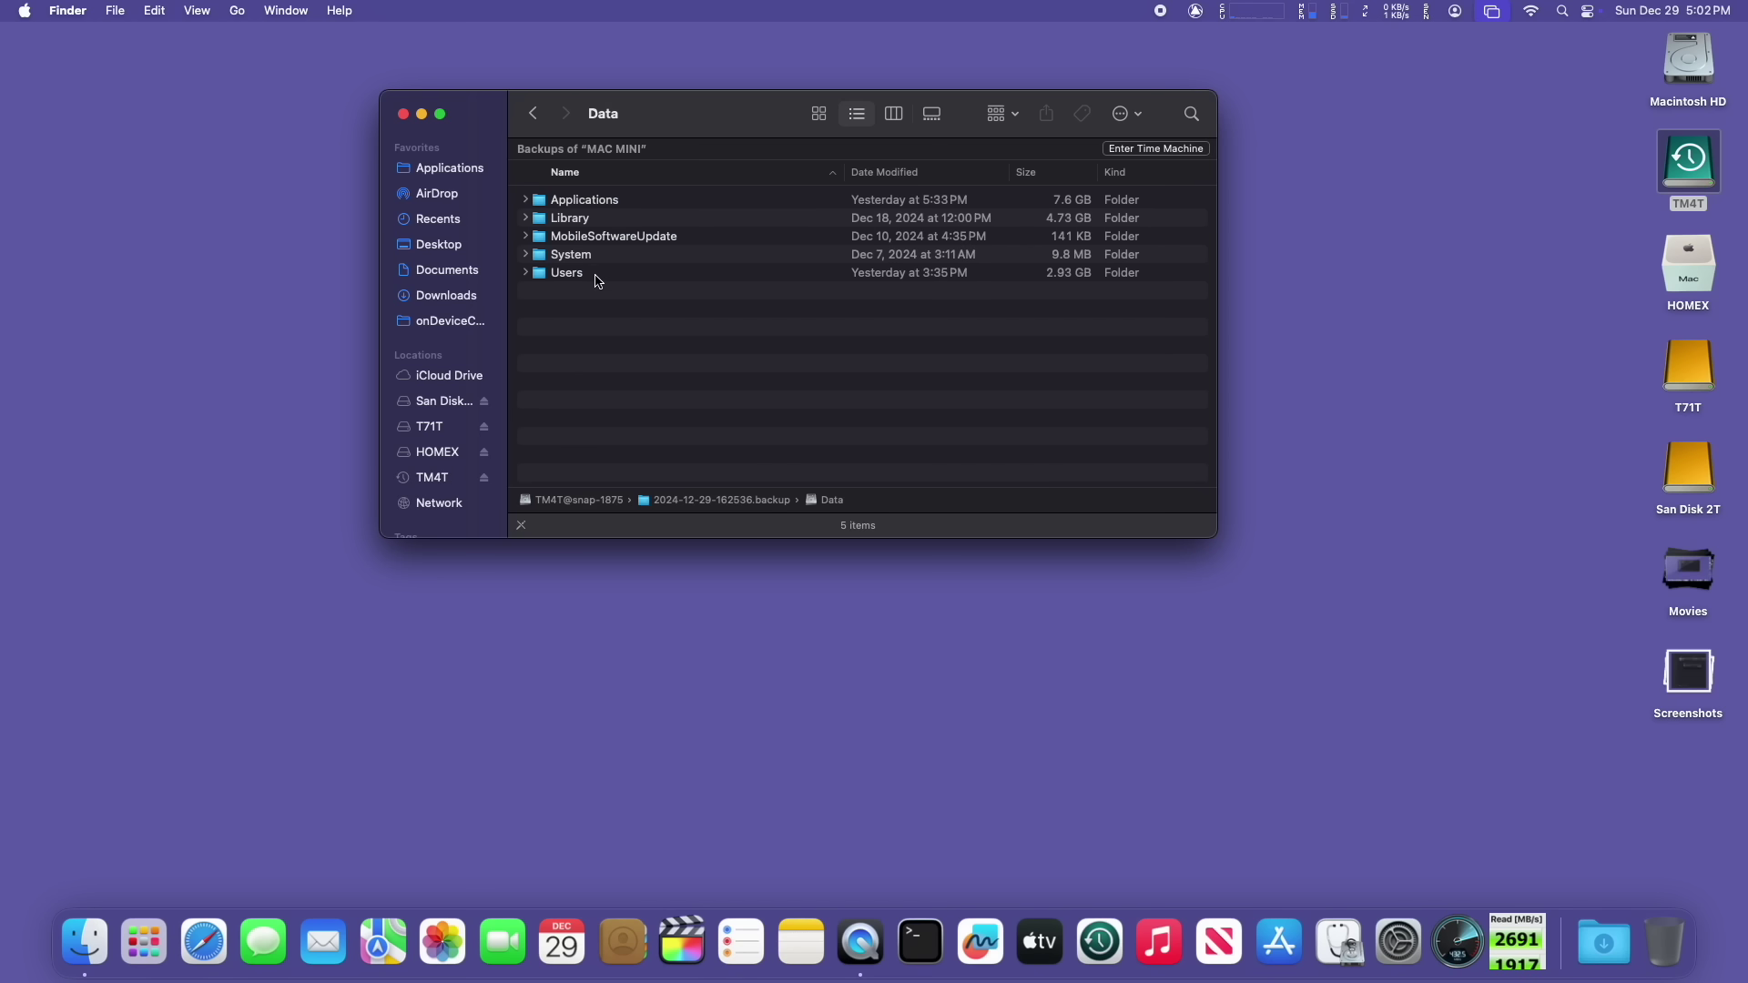
pyautogui.doubleClick(598, 278)
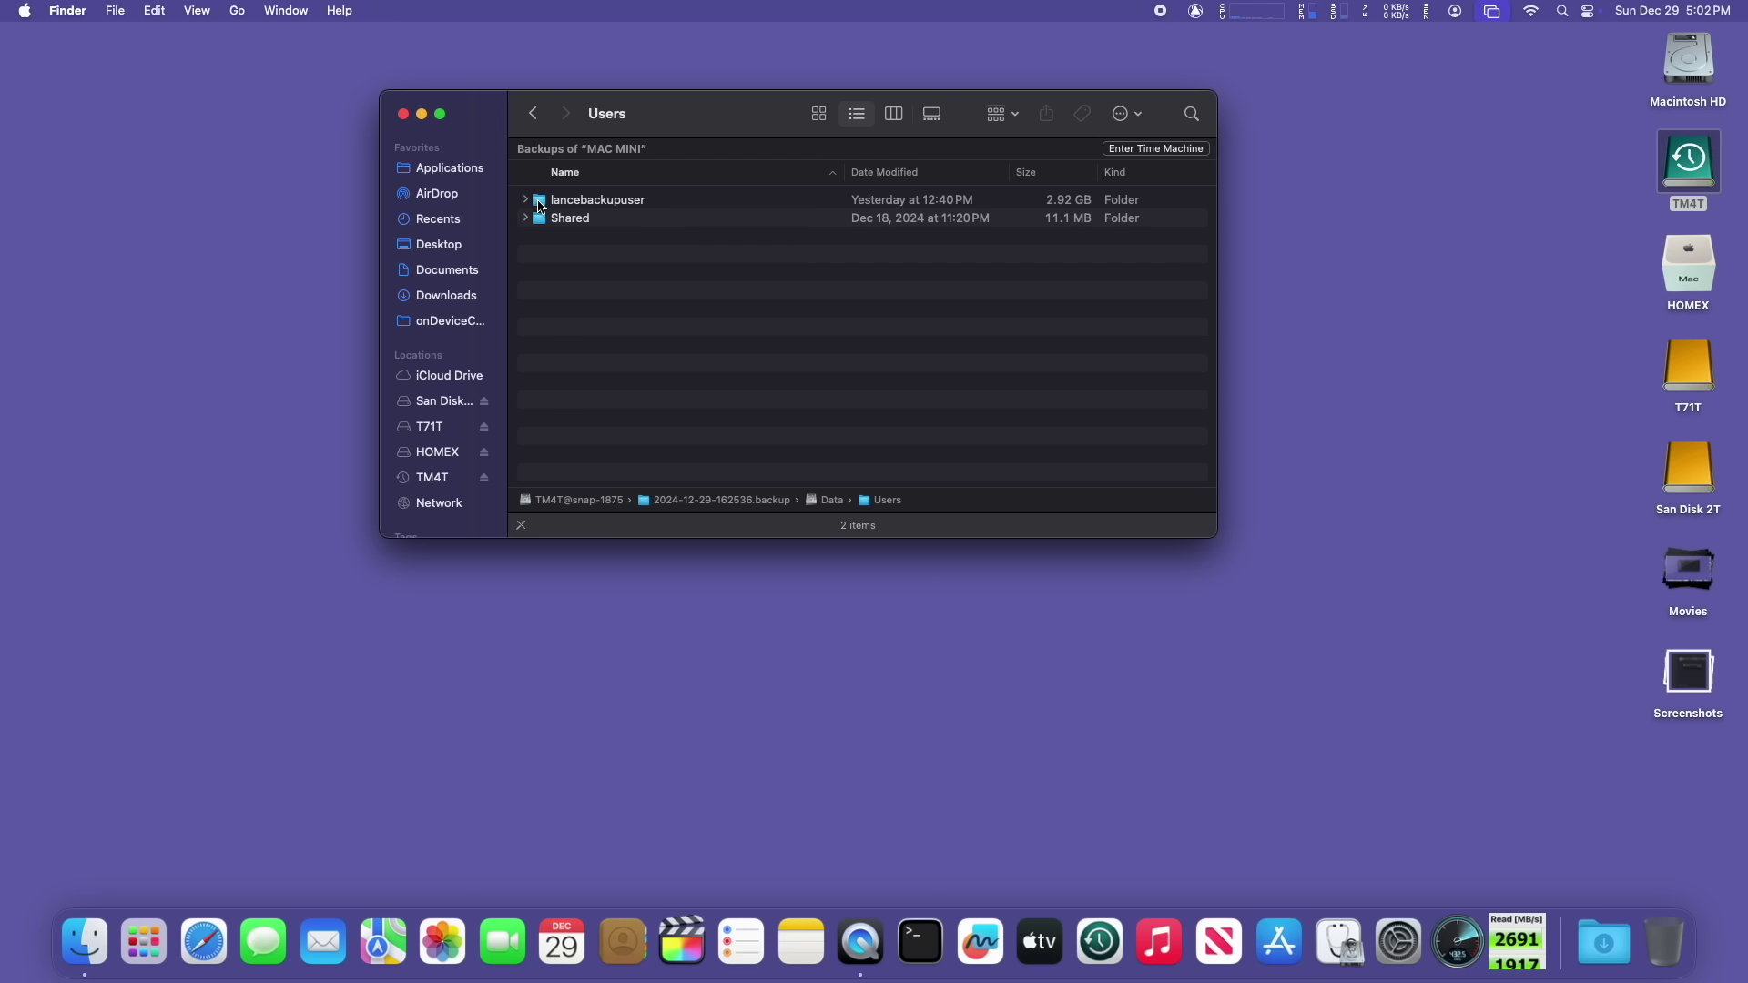
# Step: Open HOMEX in a new window and arrange it beside the narrowed backup Users window
pyautogui.doubleClick(1689, 270)
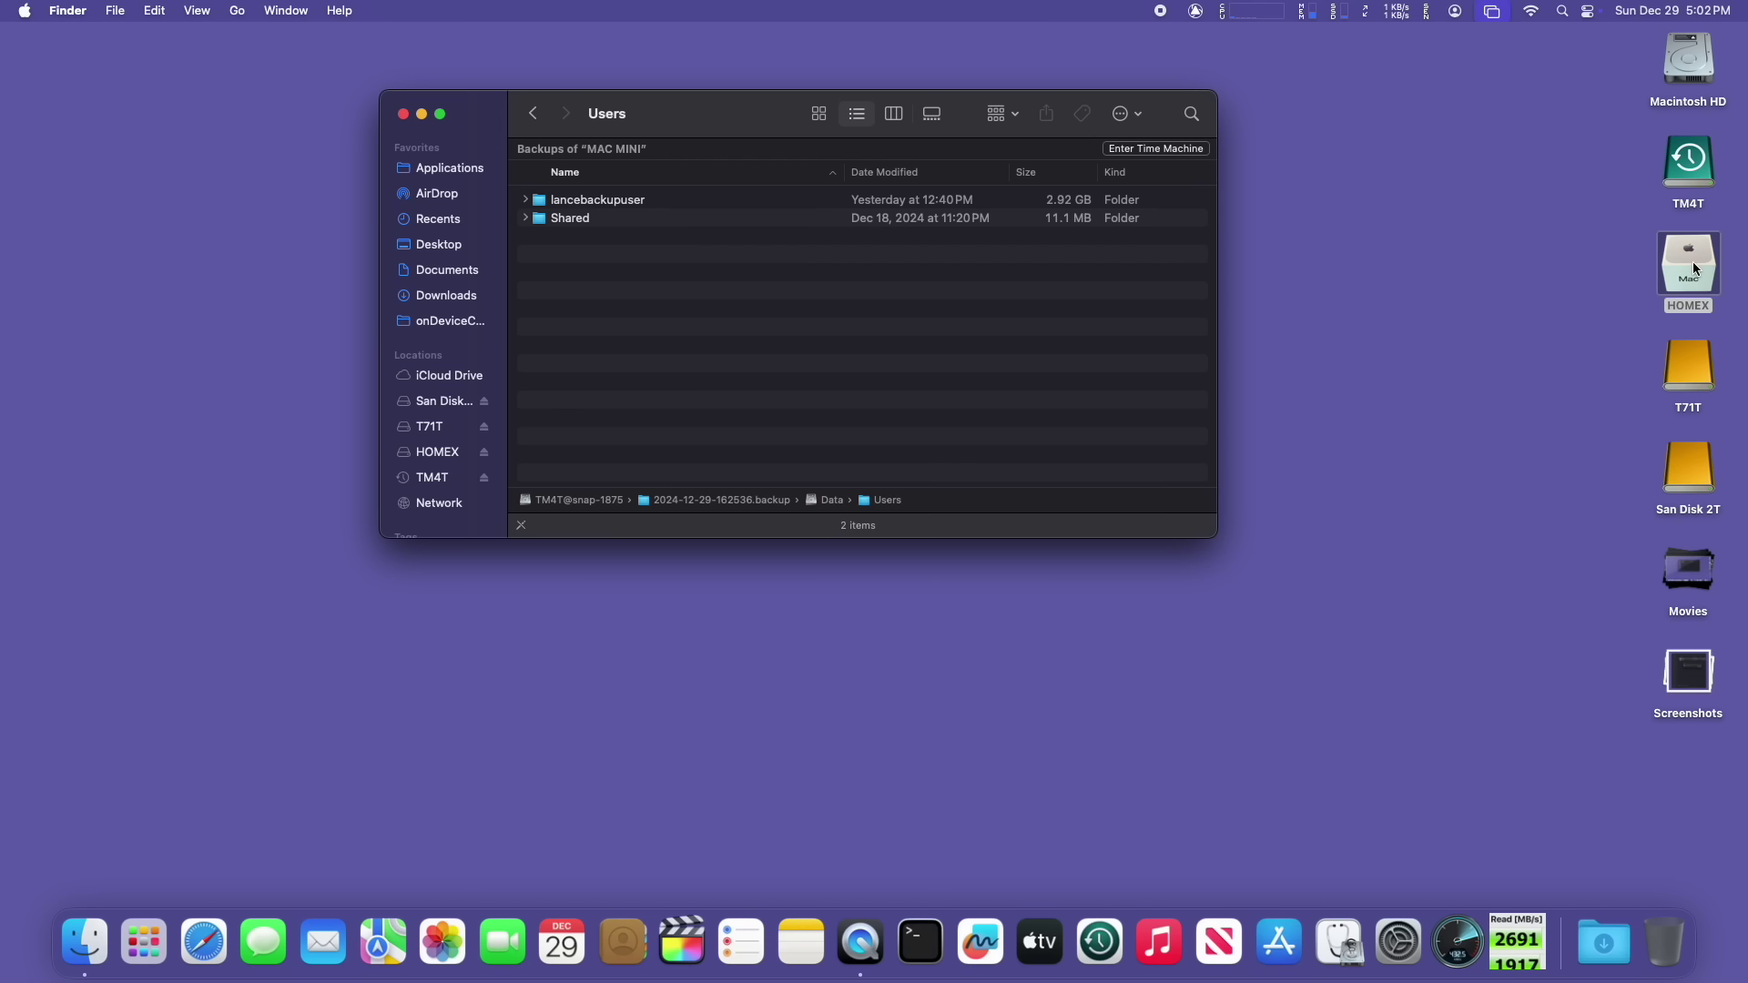
pyautogui.moveTo(1063, 110); pyautogui.dragTo(1213, 152)
pyautogui.moveTo(742, 114); pyautogui.dragTo(587, 133)
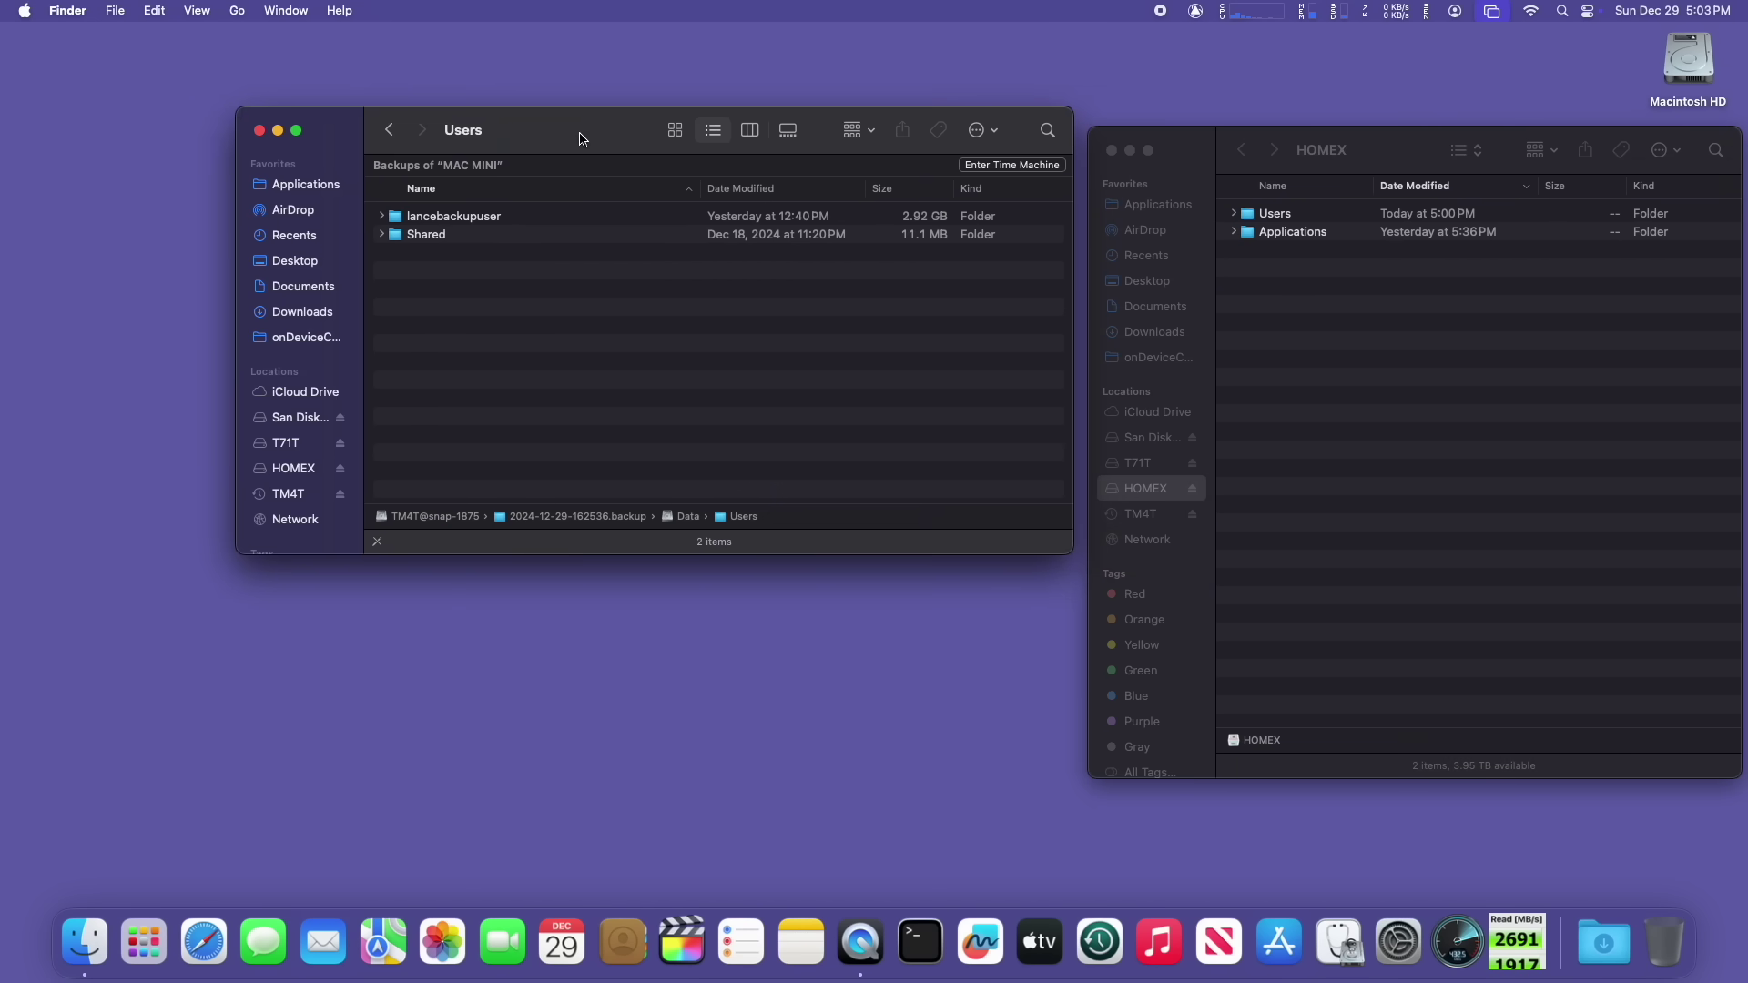
pyautogui.moveTo(1076, 546); pyautogui.dragTo(822, 566)
pyautogui.moveTo(1186, 148); pyautogui.dragTo(920, 118)
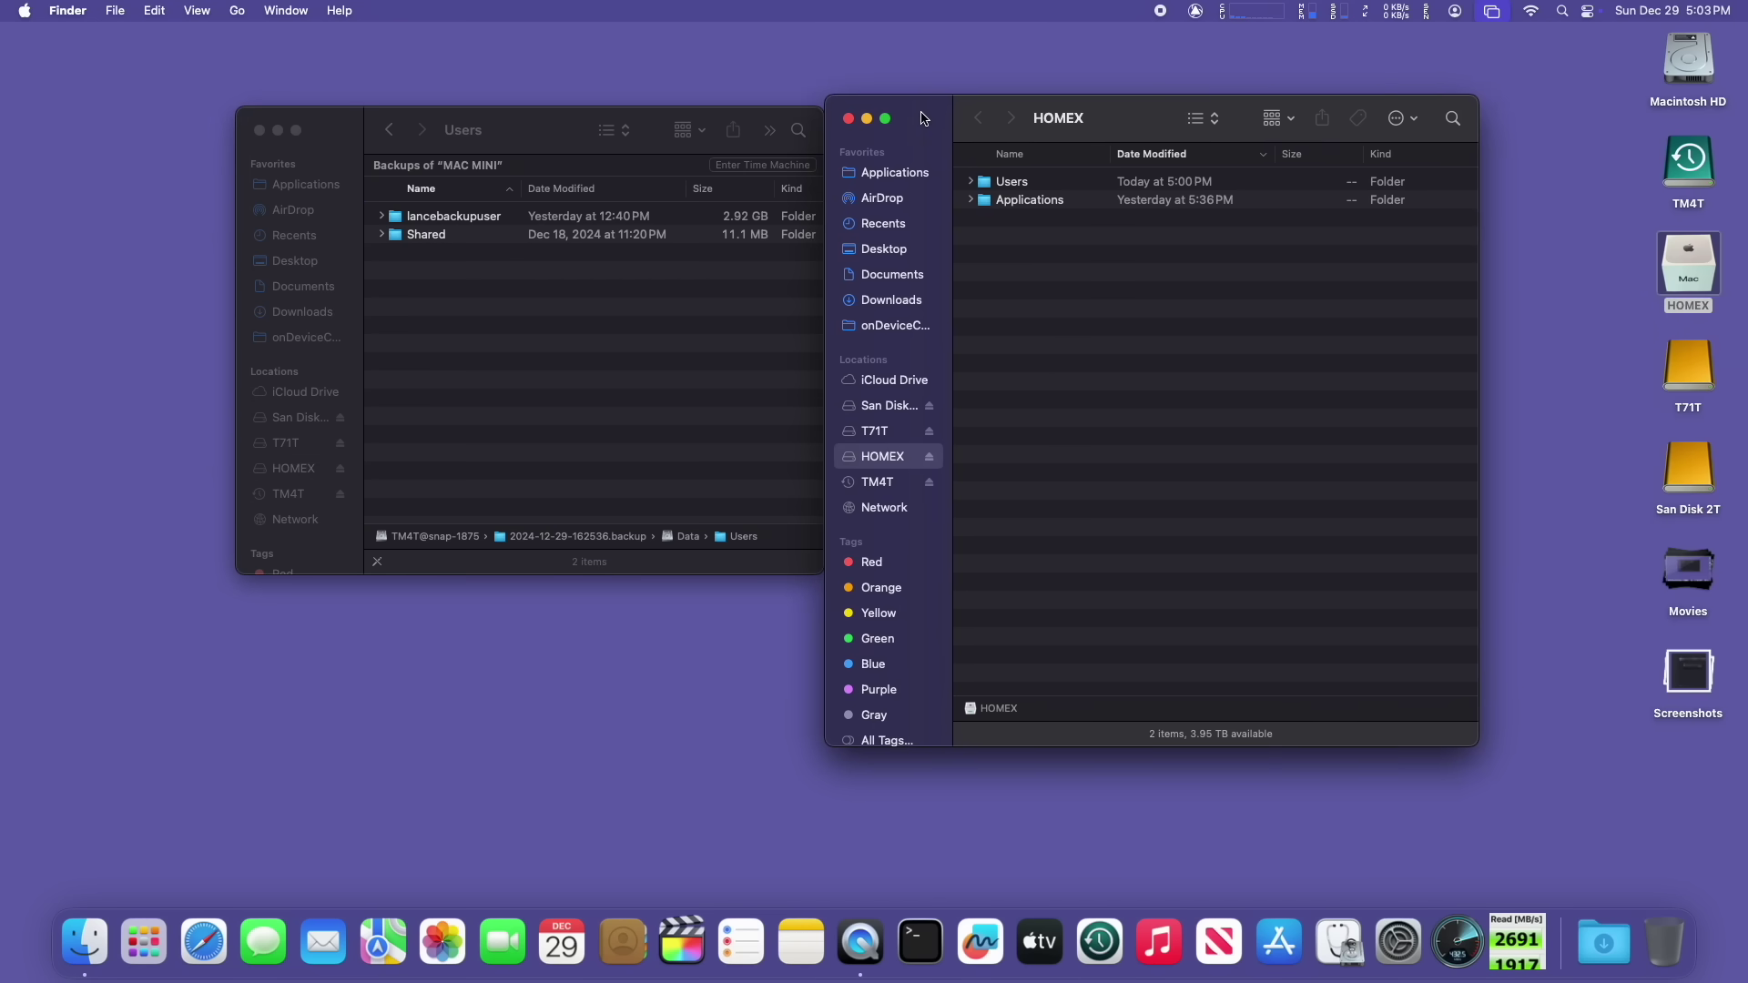
# Step: Copy the backup user's home folder into HOMEX's Users folder, authorising with the admin password
pyautogui.click(1025, 188)
pyautogui.doubleClick(1024, 188)
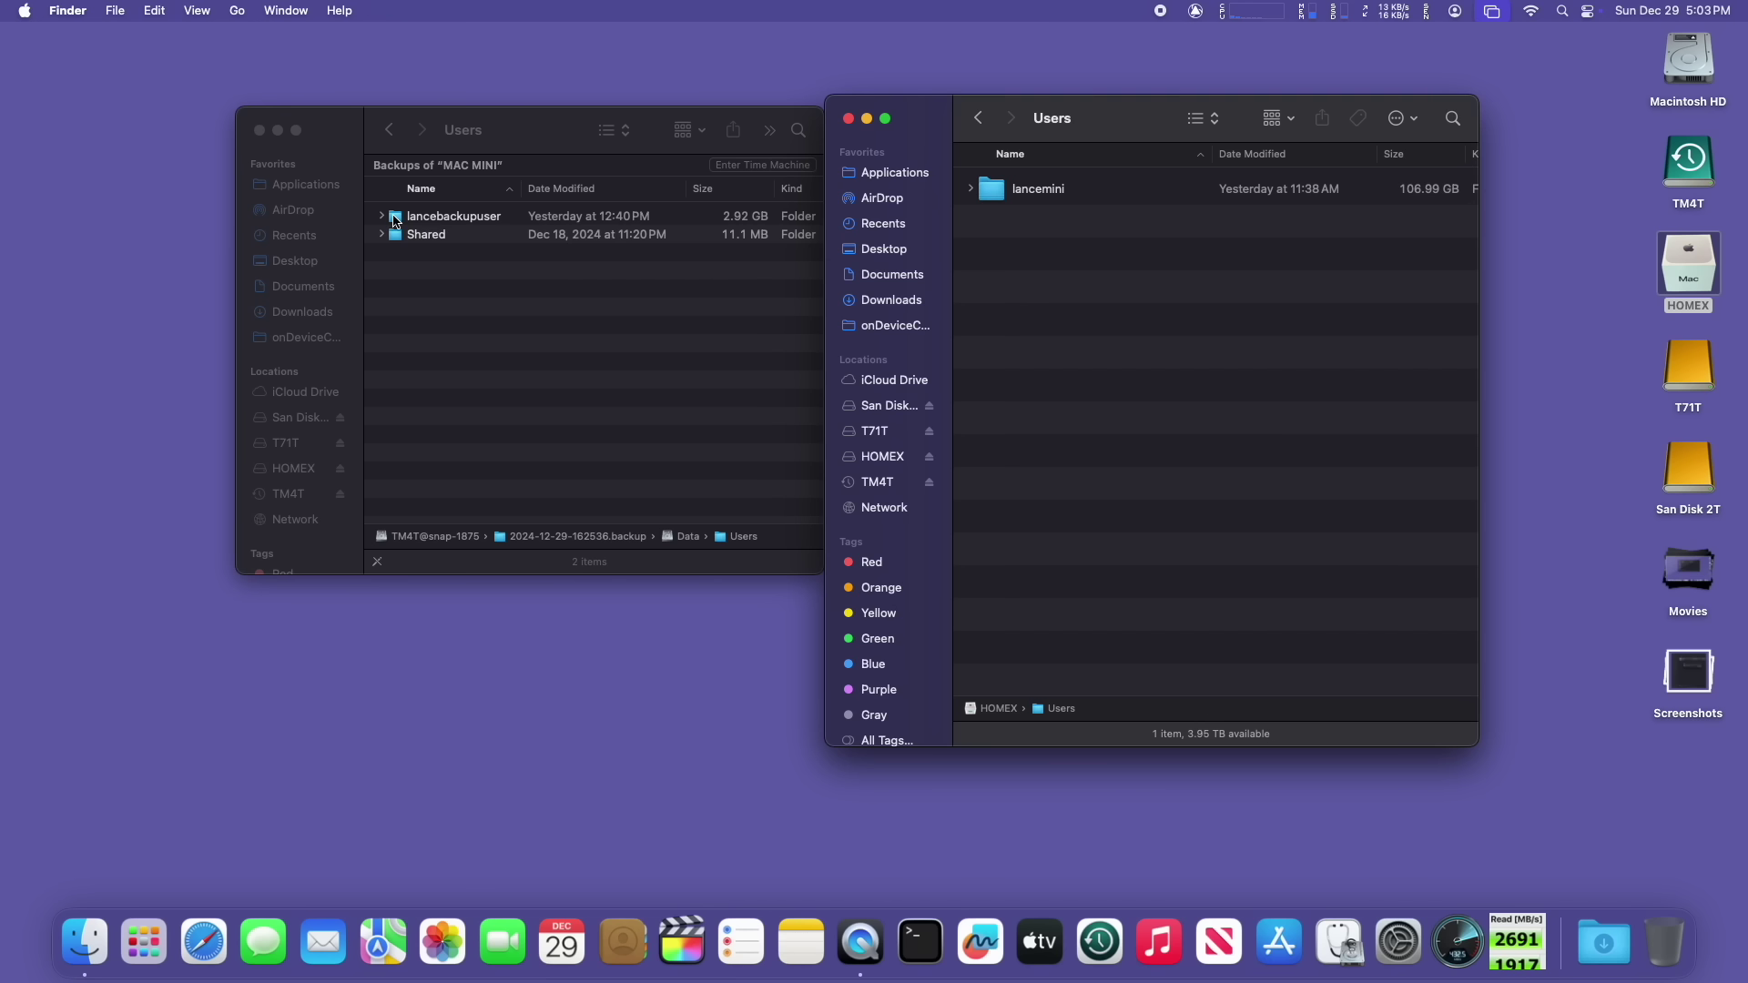
pyautogui.moveTo(395, 221); pyautogui.dragTo(1054, 287)
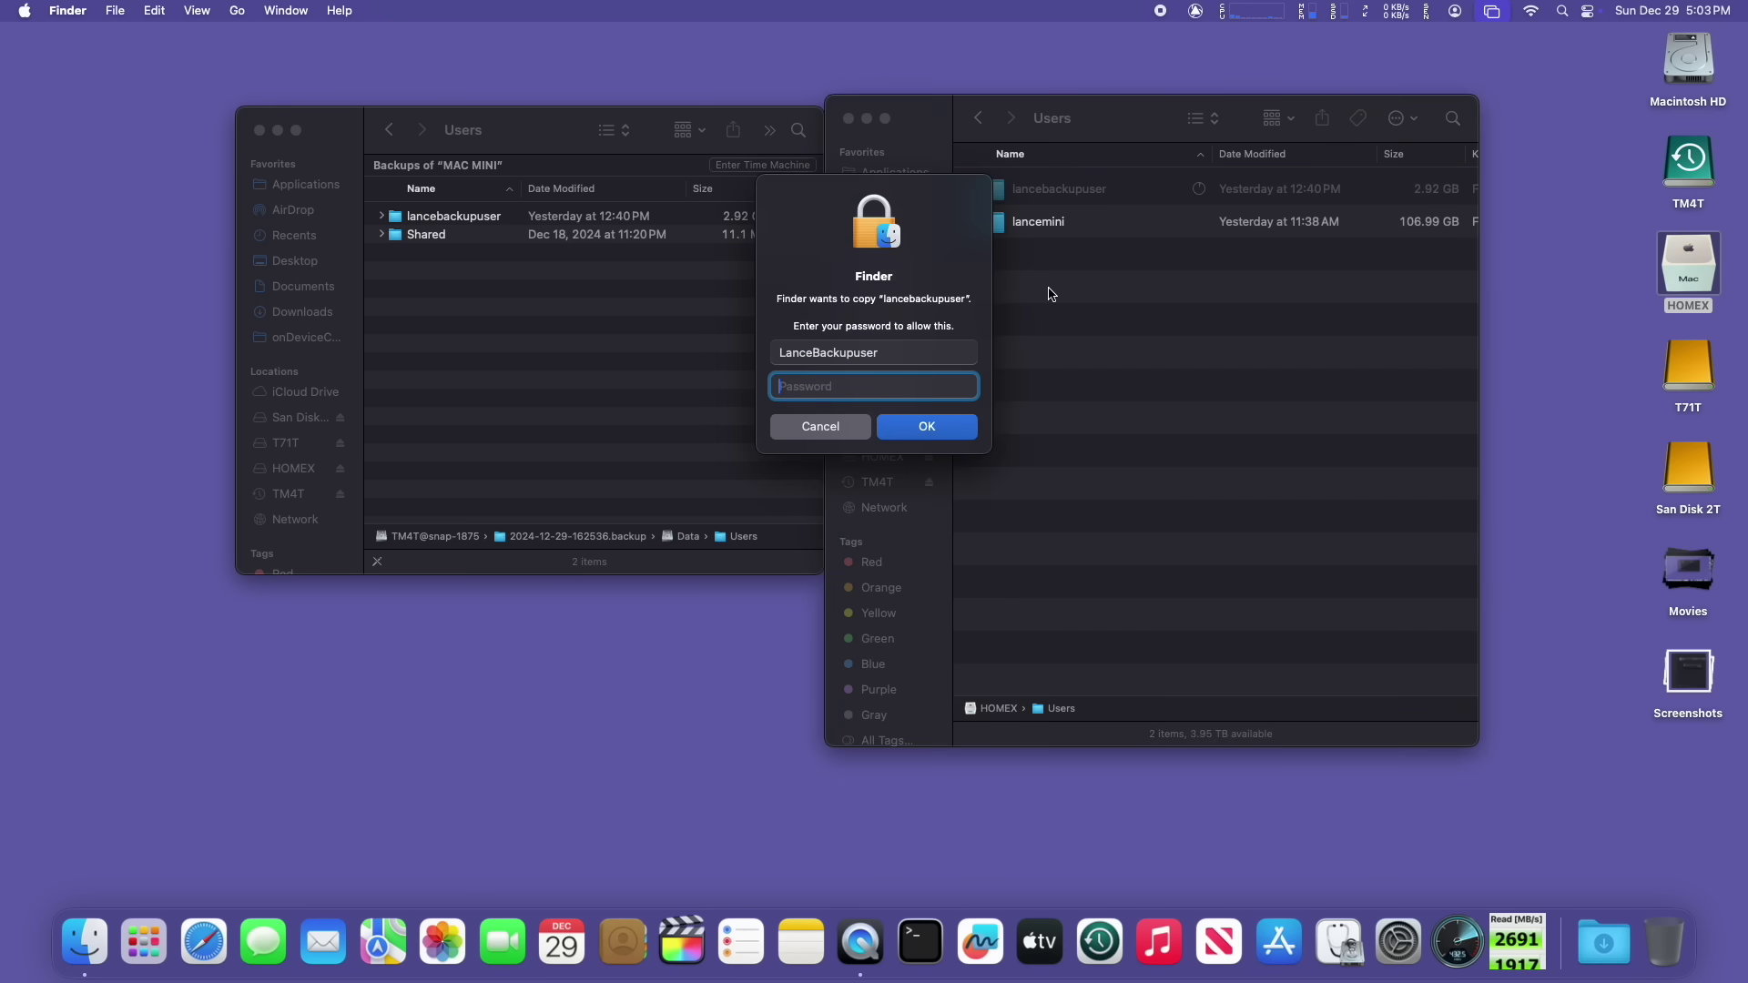
pyautogui.write('*******')
pyautogui.press('Return')
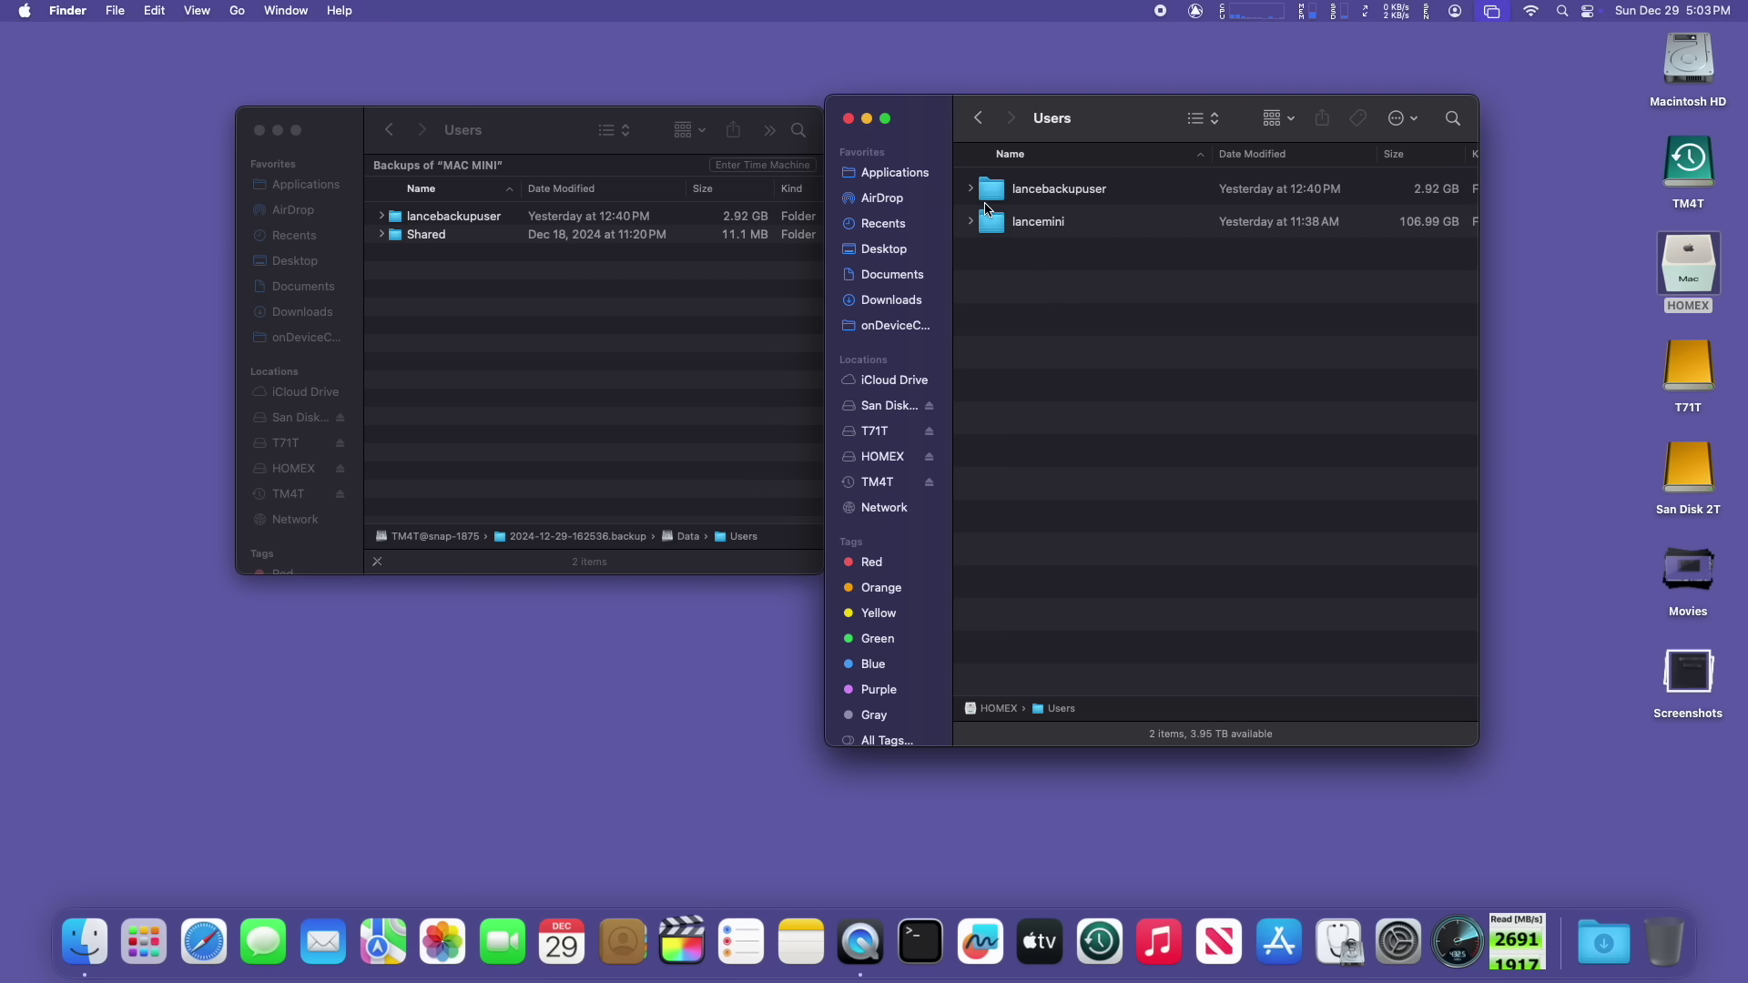
# Step: Expand the copied home folder to inspect Movies and Pictures, then collapse everything back
pyautogui.click(972, 189)
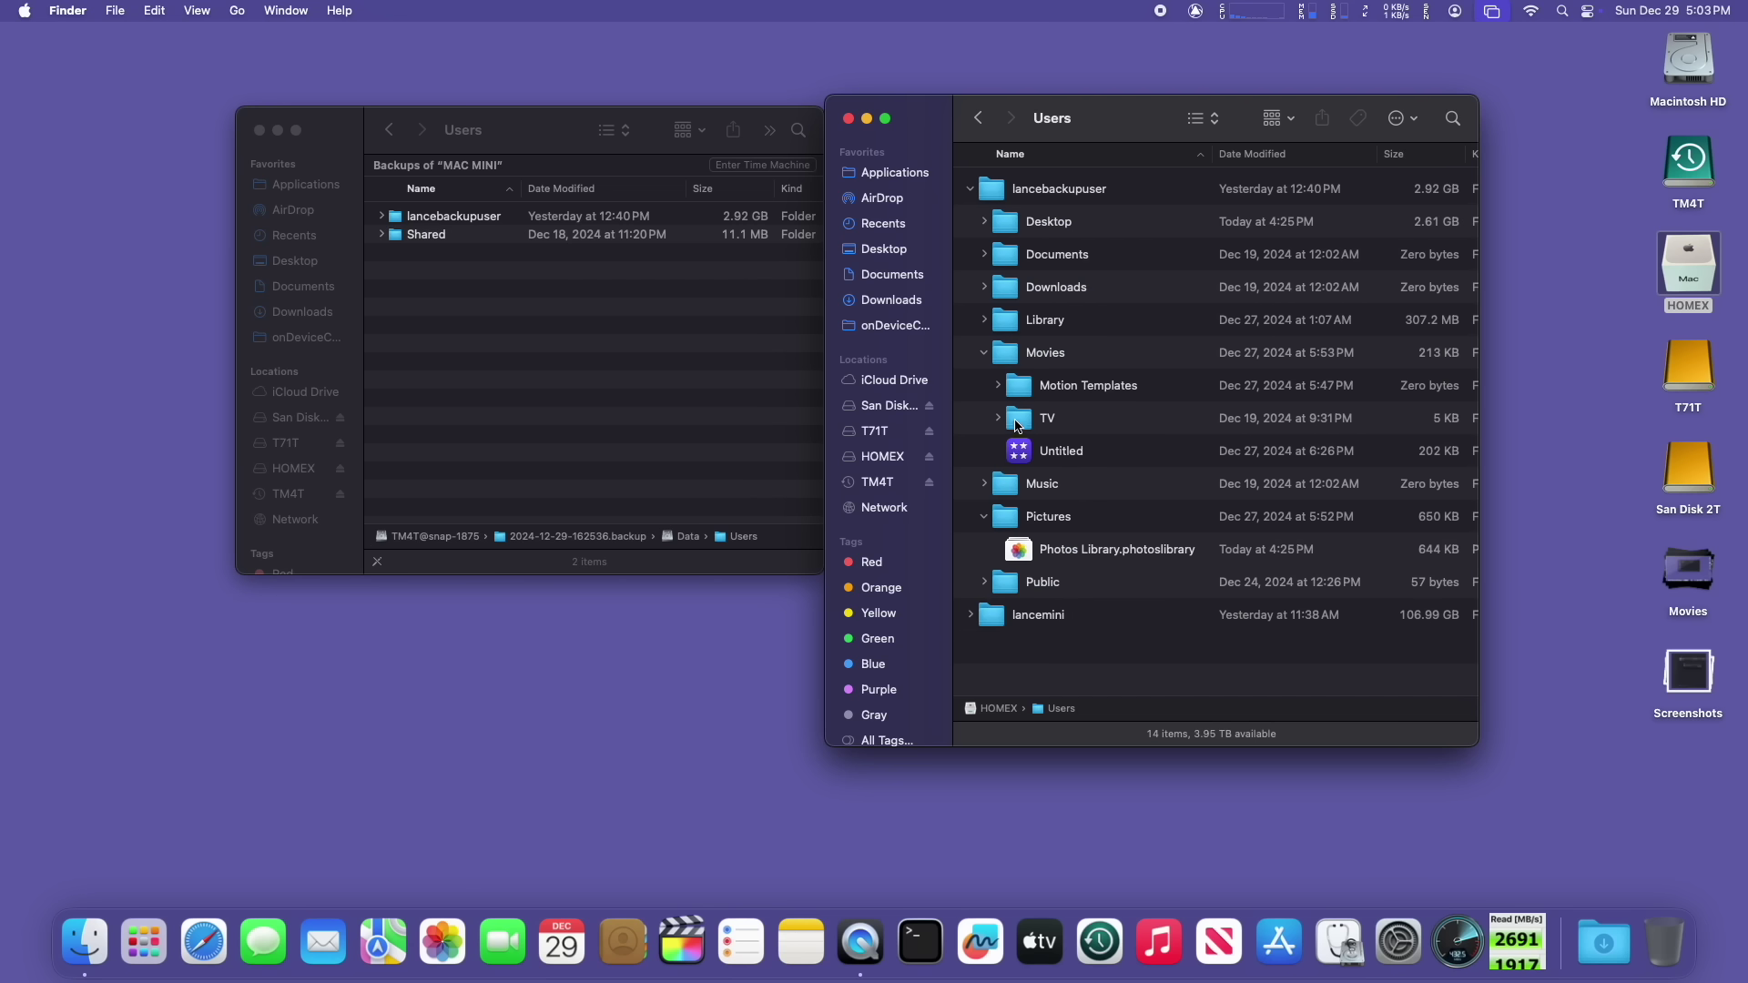
pyautogui.click(984, 353)
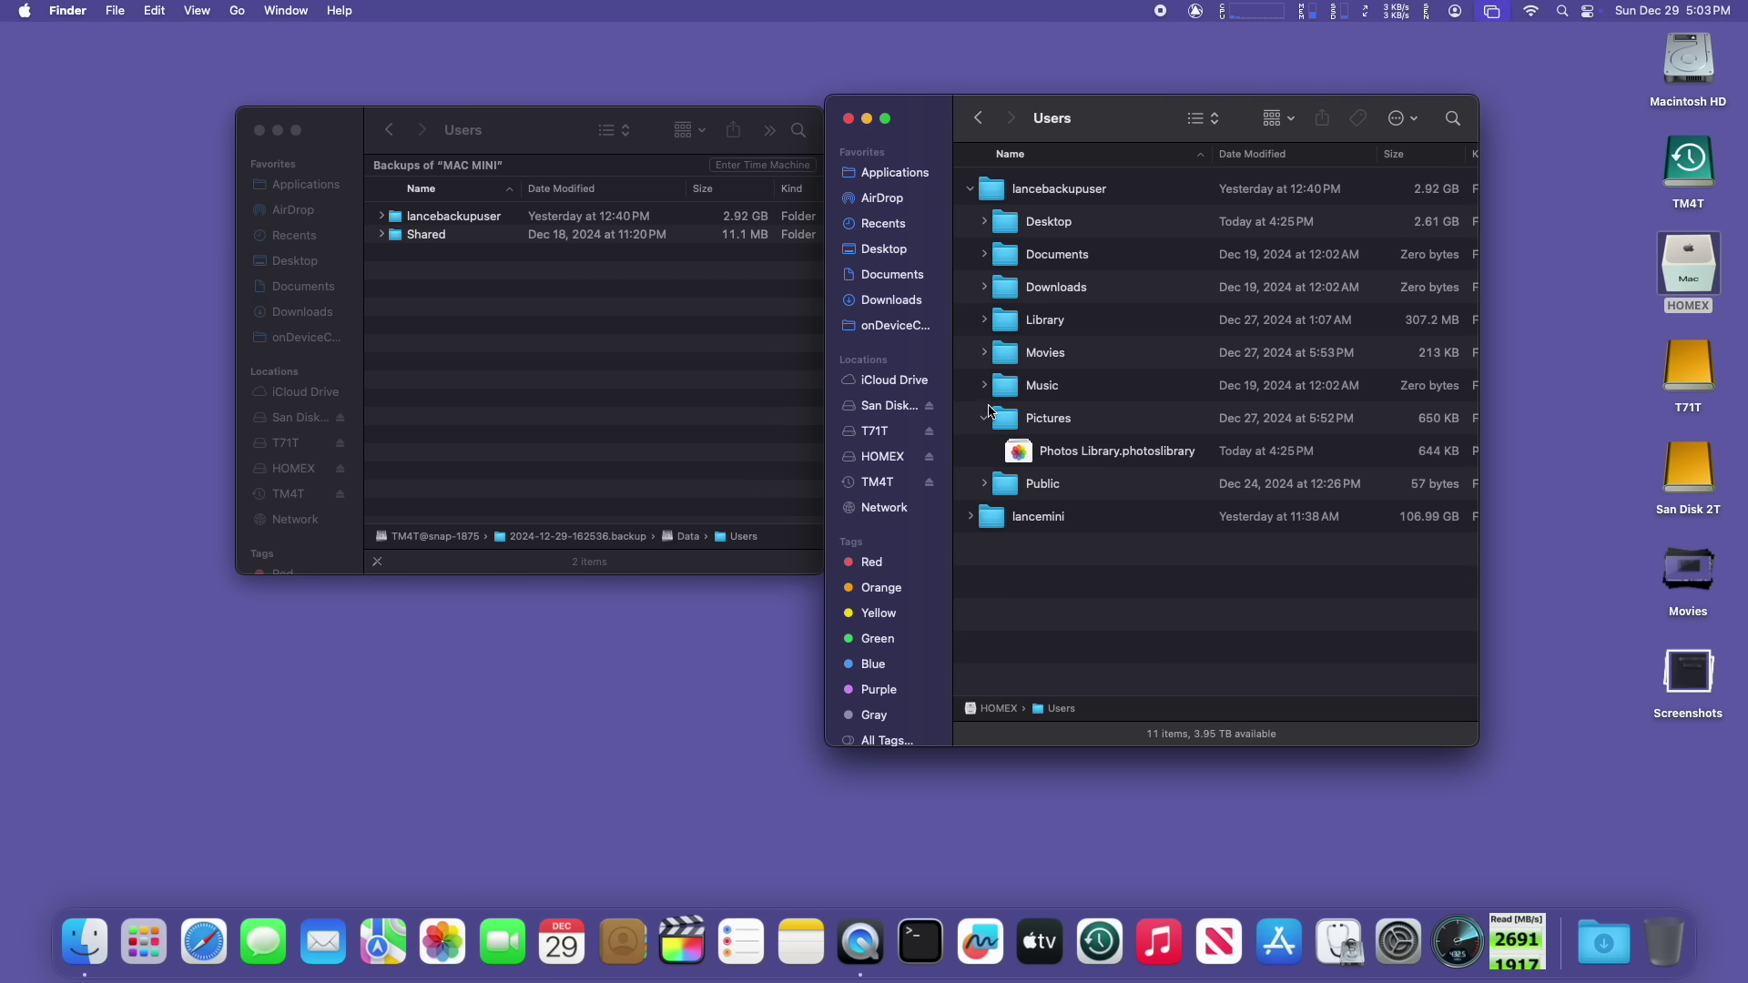
pyautogui.click(983, 421)
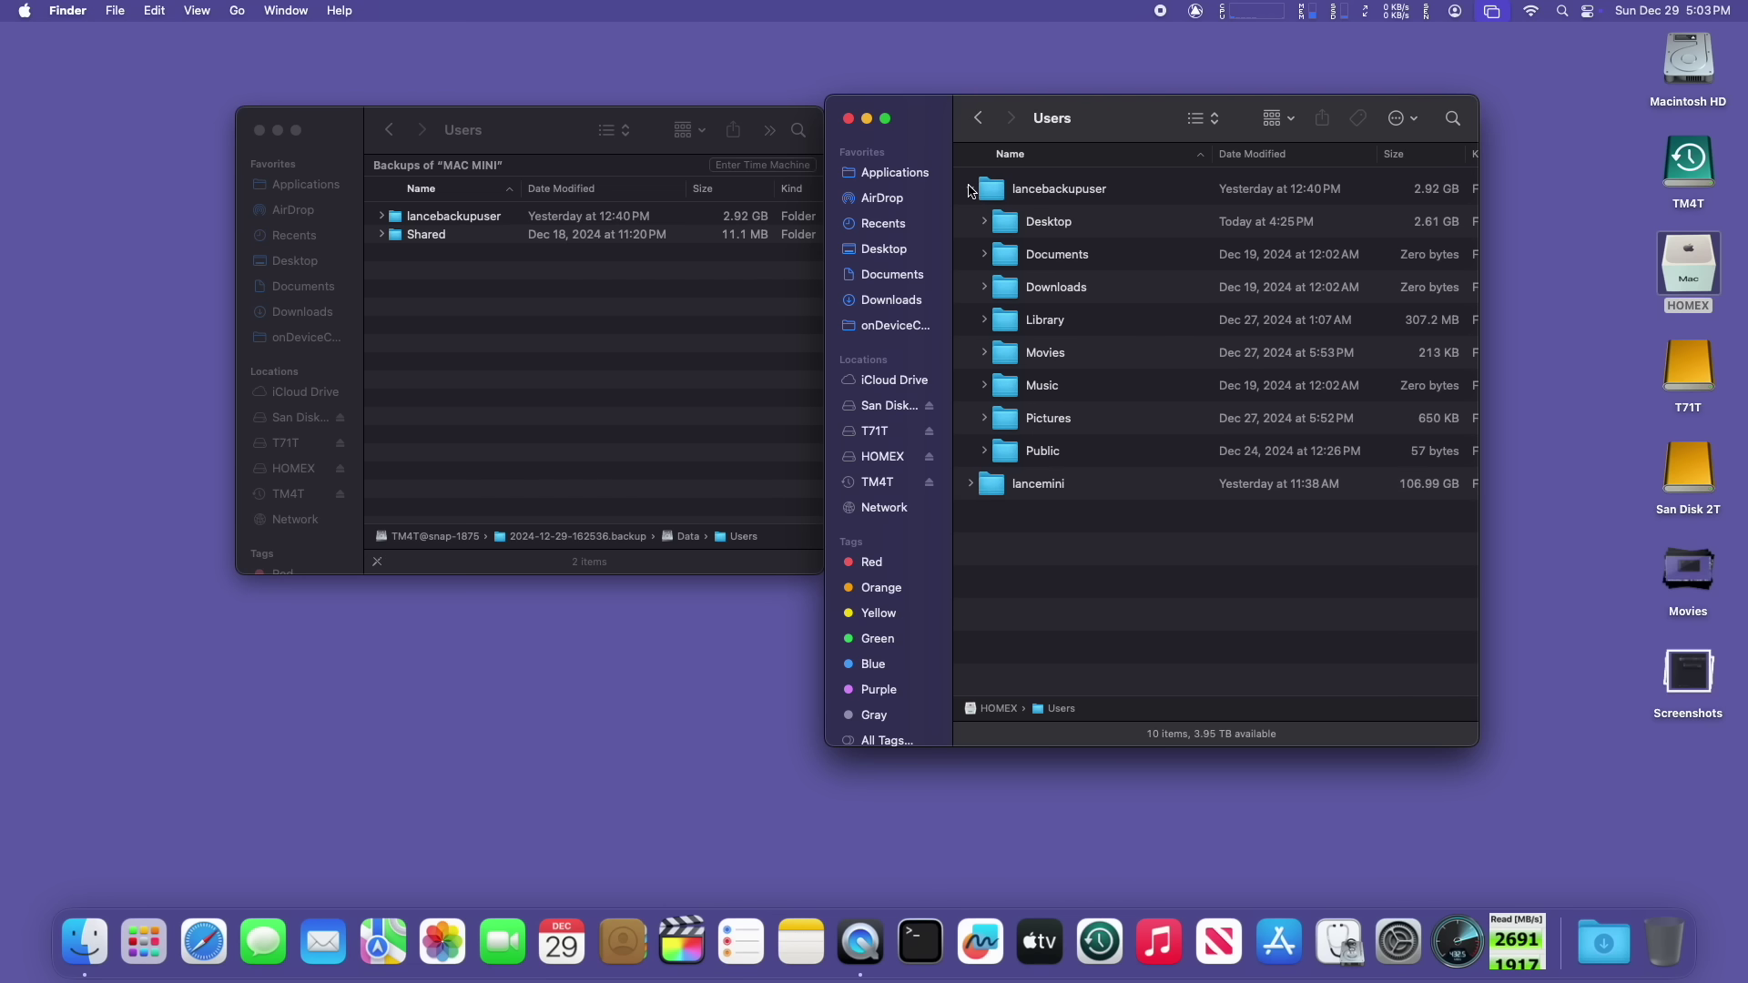
pyautogui.click(970, 190)
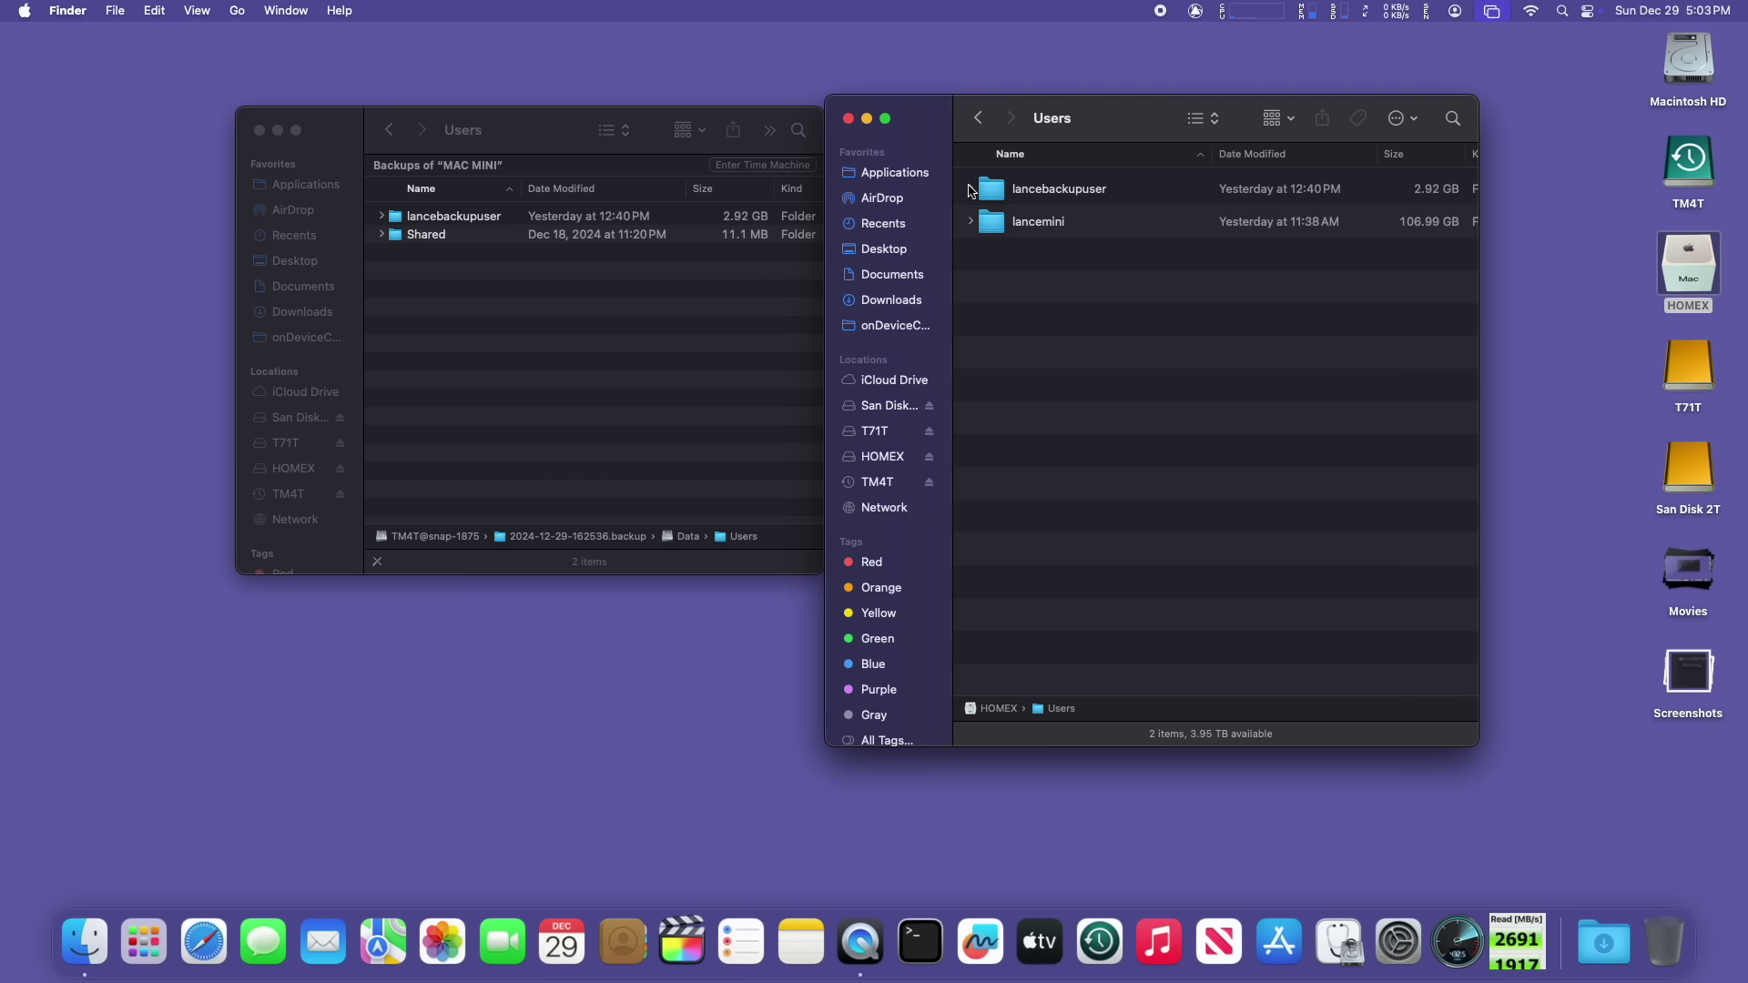
# Step: Close the backup window and launch System Settings from the Apple menu
pyautogui.click(260, 131)
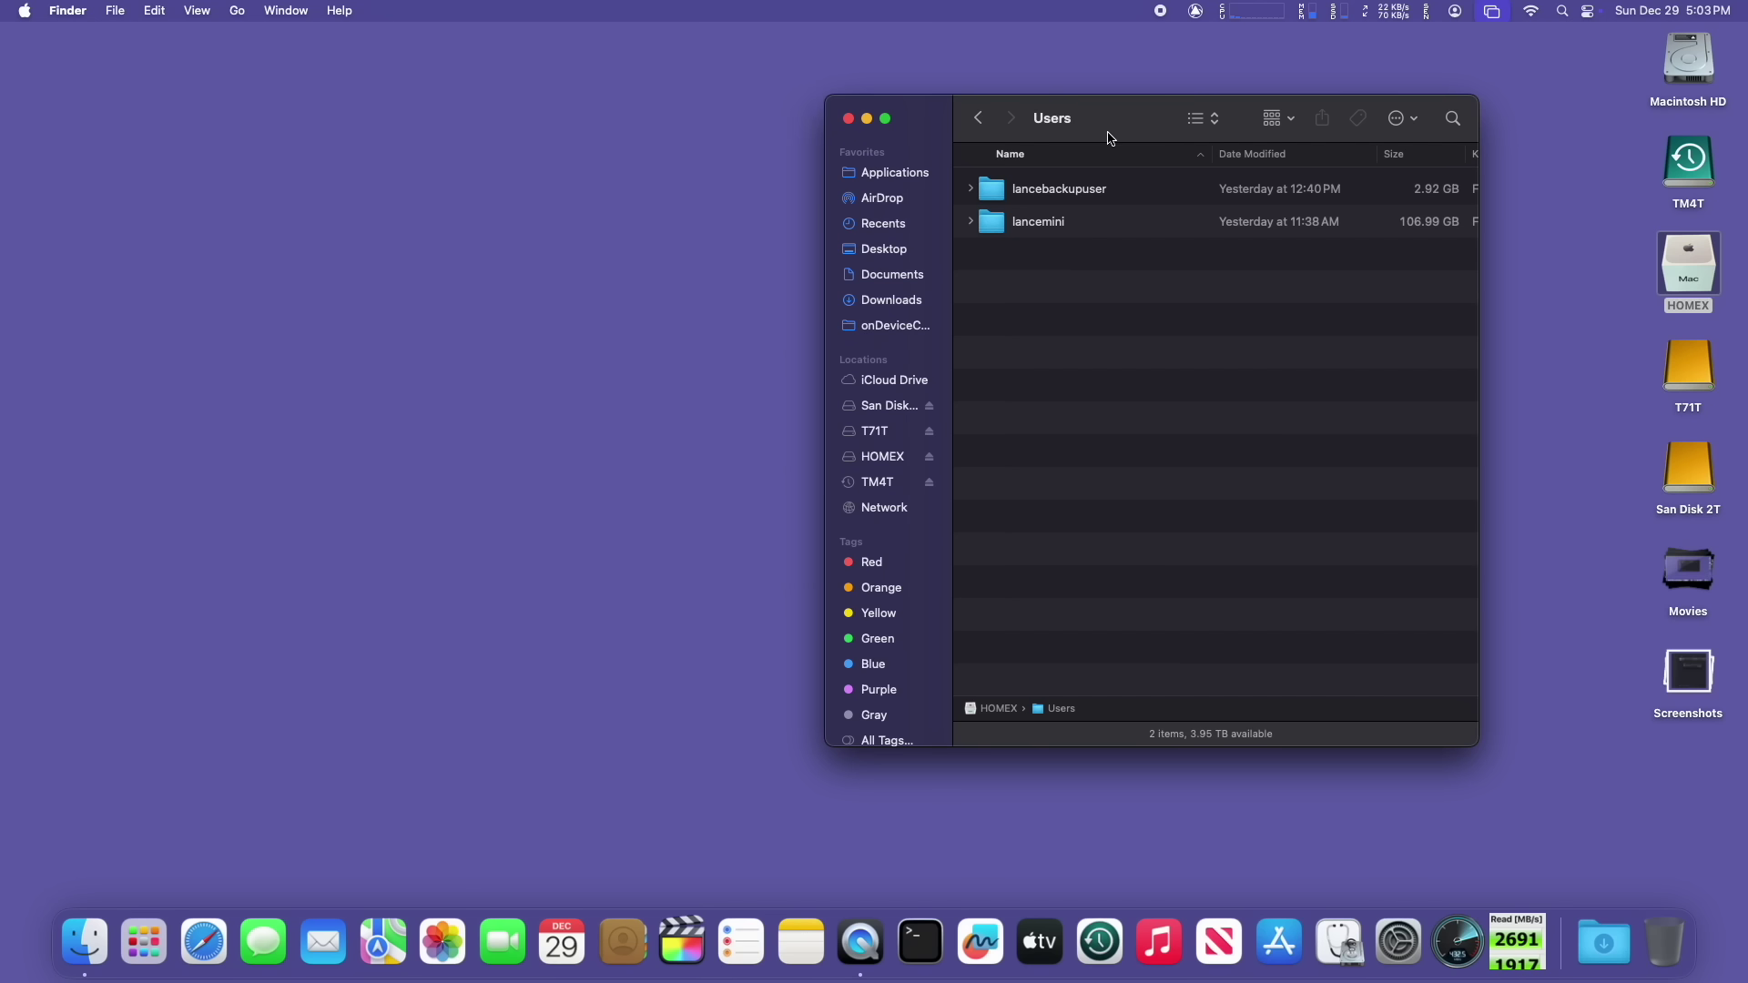
pyautogui.moveTo(1111, 127); pyautogui.dragTo(1166, 117)
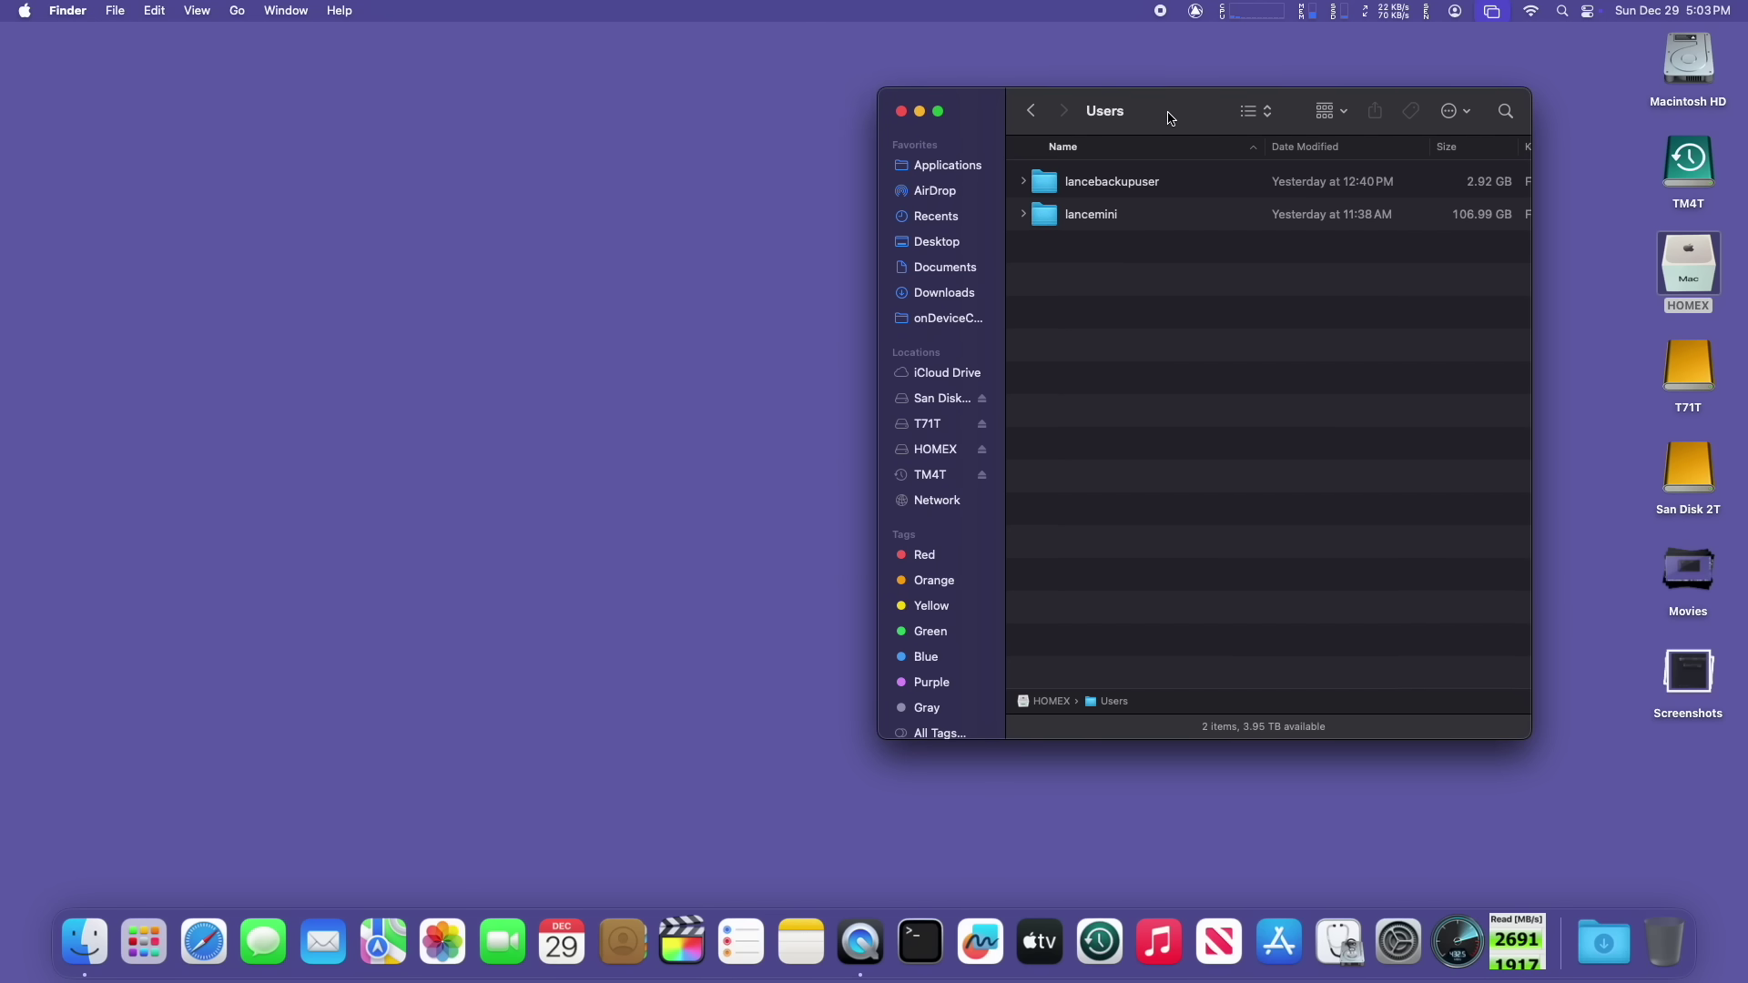
pyautogui.click(23, 9)
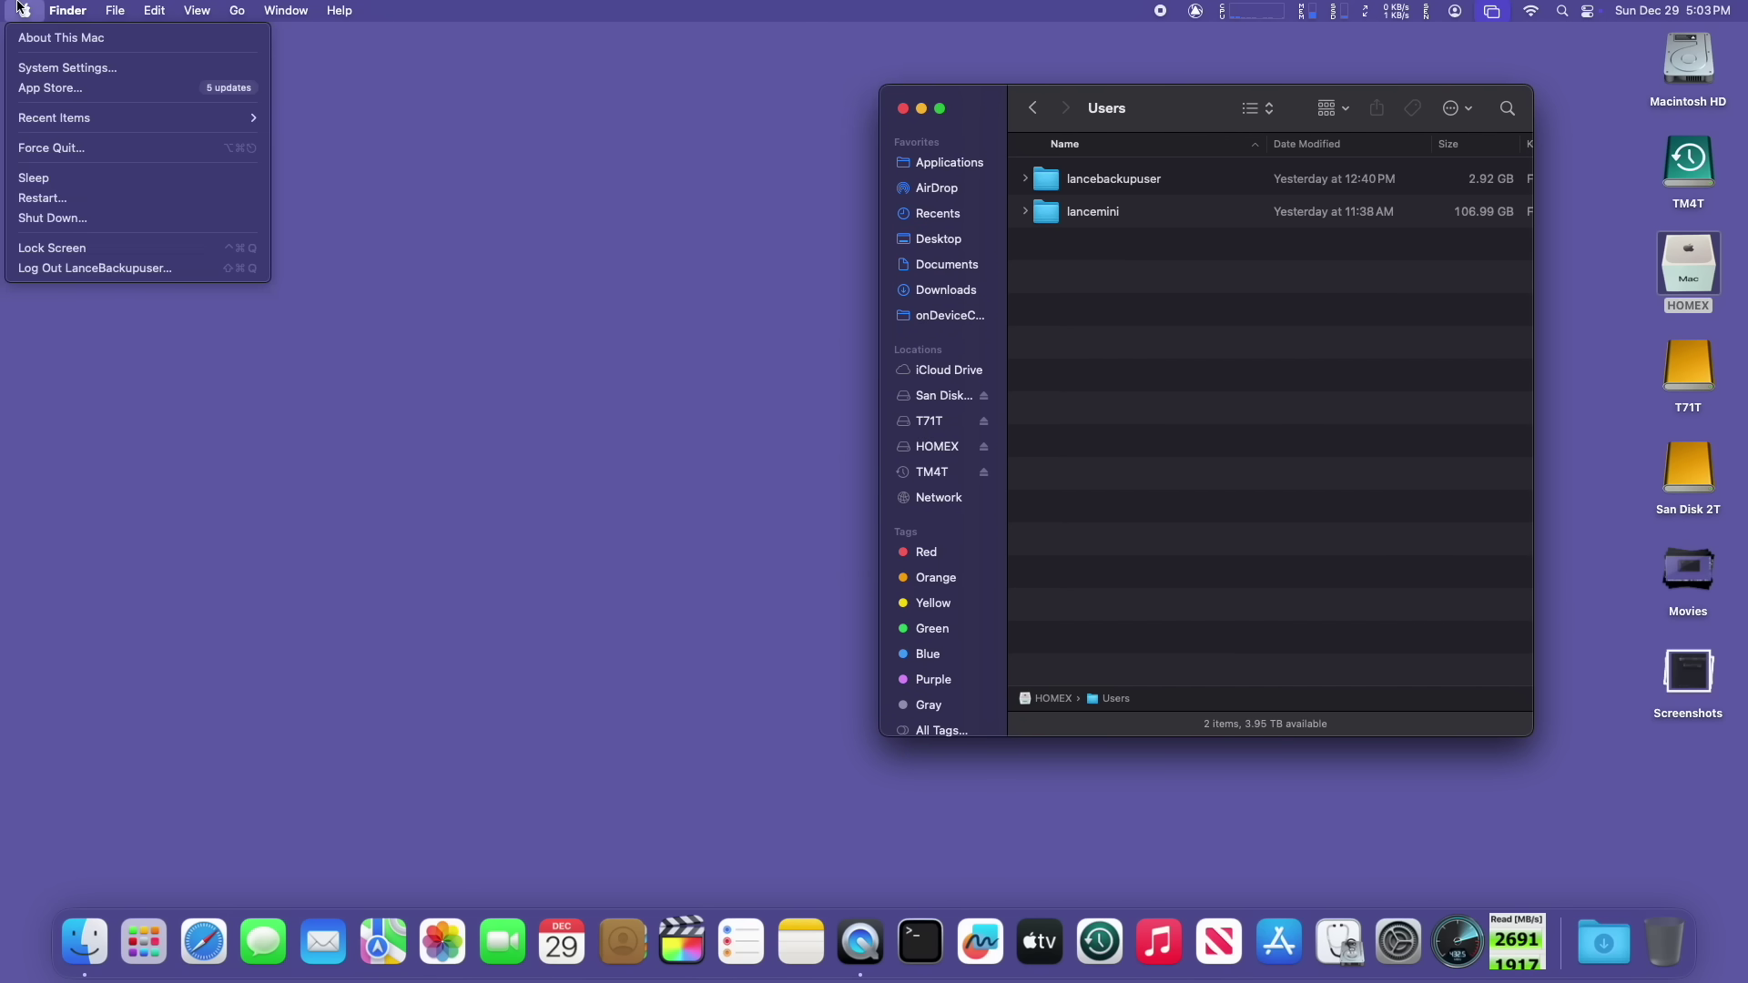
pyautogui.click(62, 69)
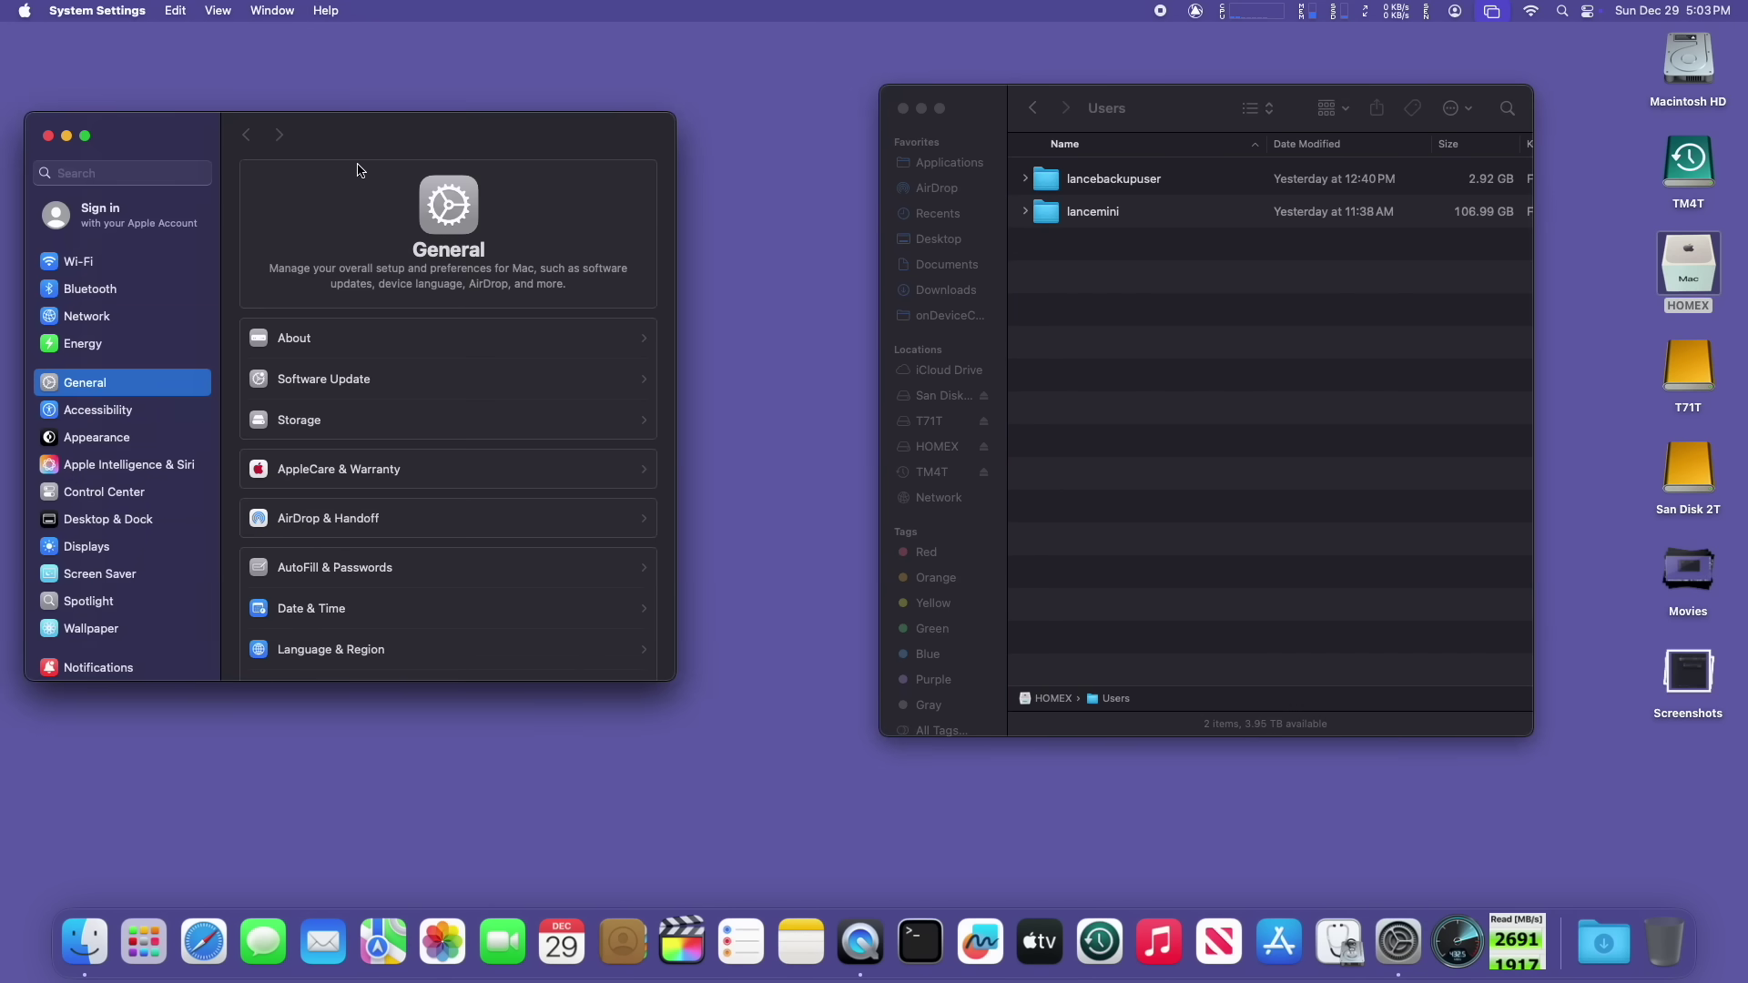
# Step: Go to Users & Groups and bring up the context menu for the backup user account
pyautogui.moveTo(382, 145); pyautogui.dragTo(532, 133)
pyautogui.scroll(-10, 323, 492)
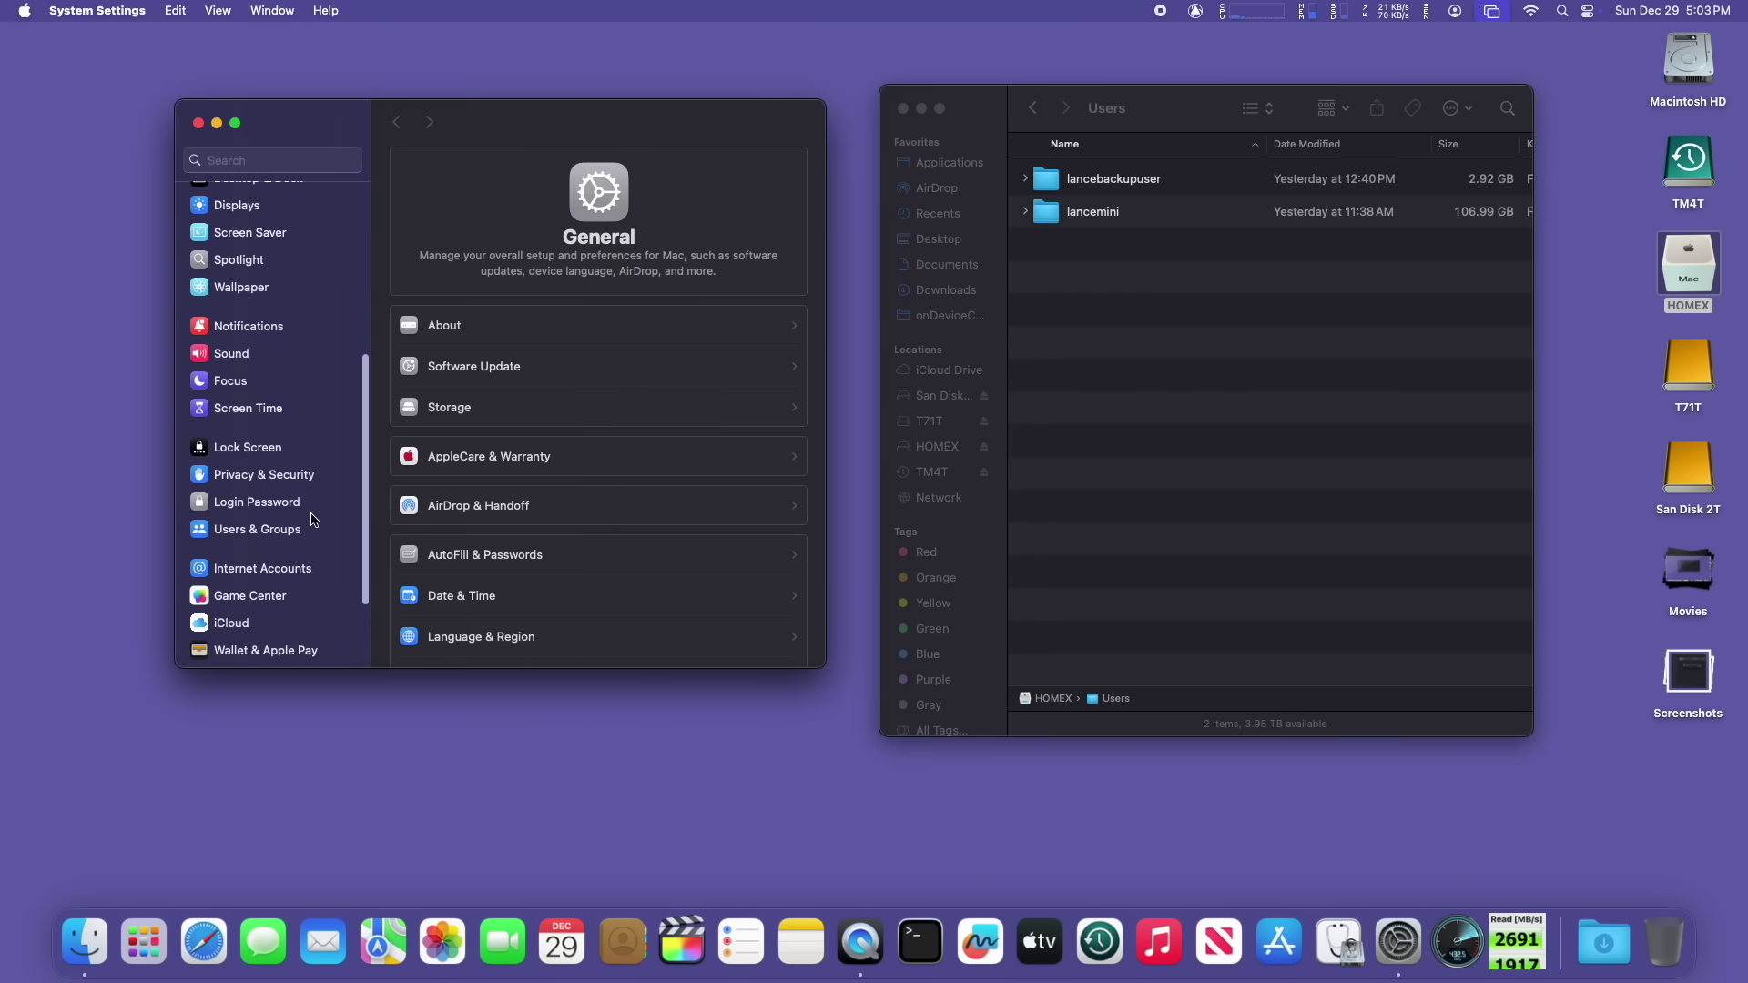
pyautogui.click(283, 534)
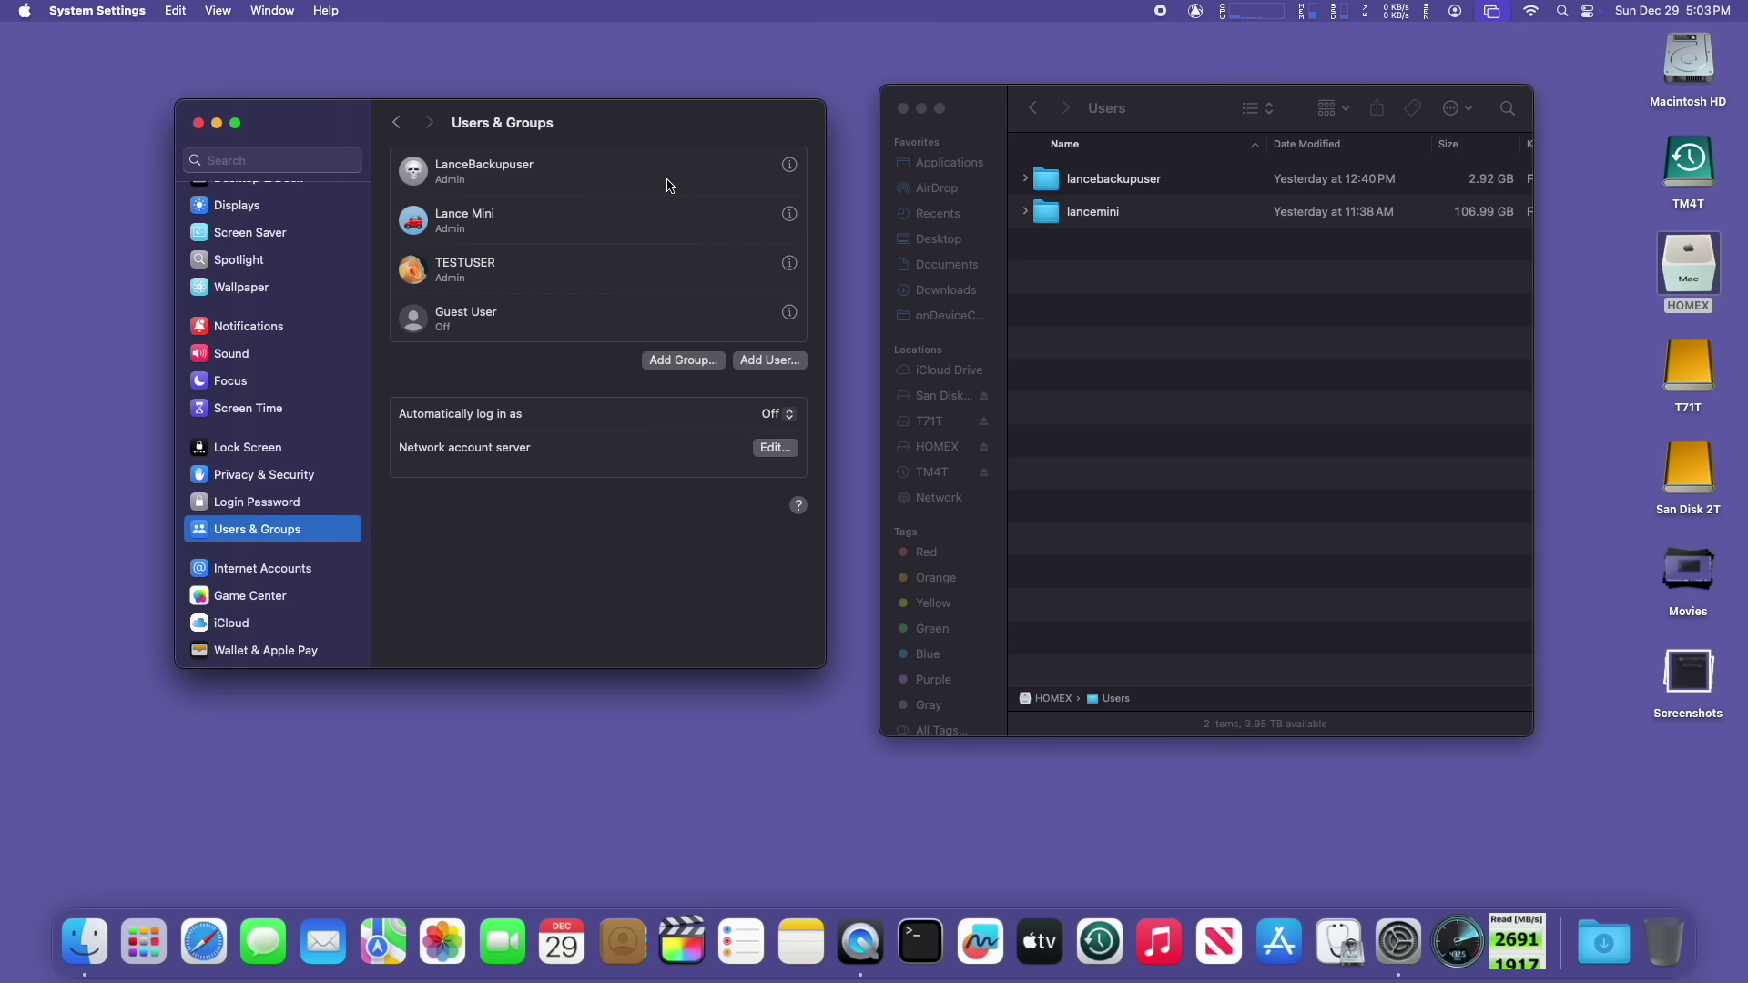
pyautogui.rightClick(713, 186)
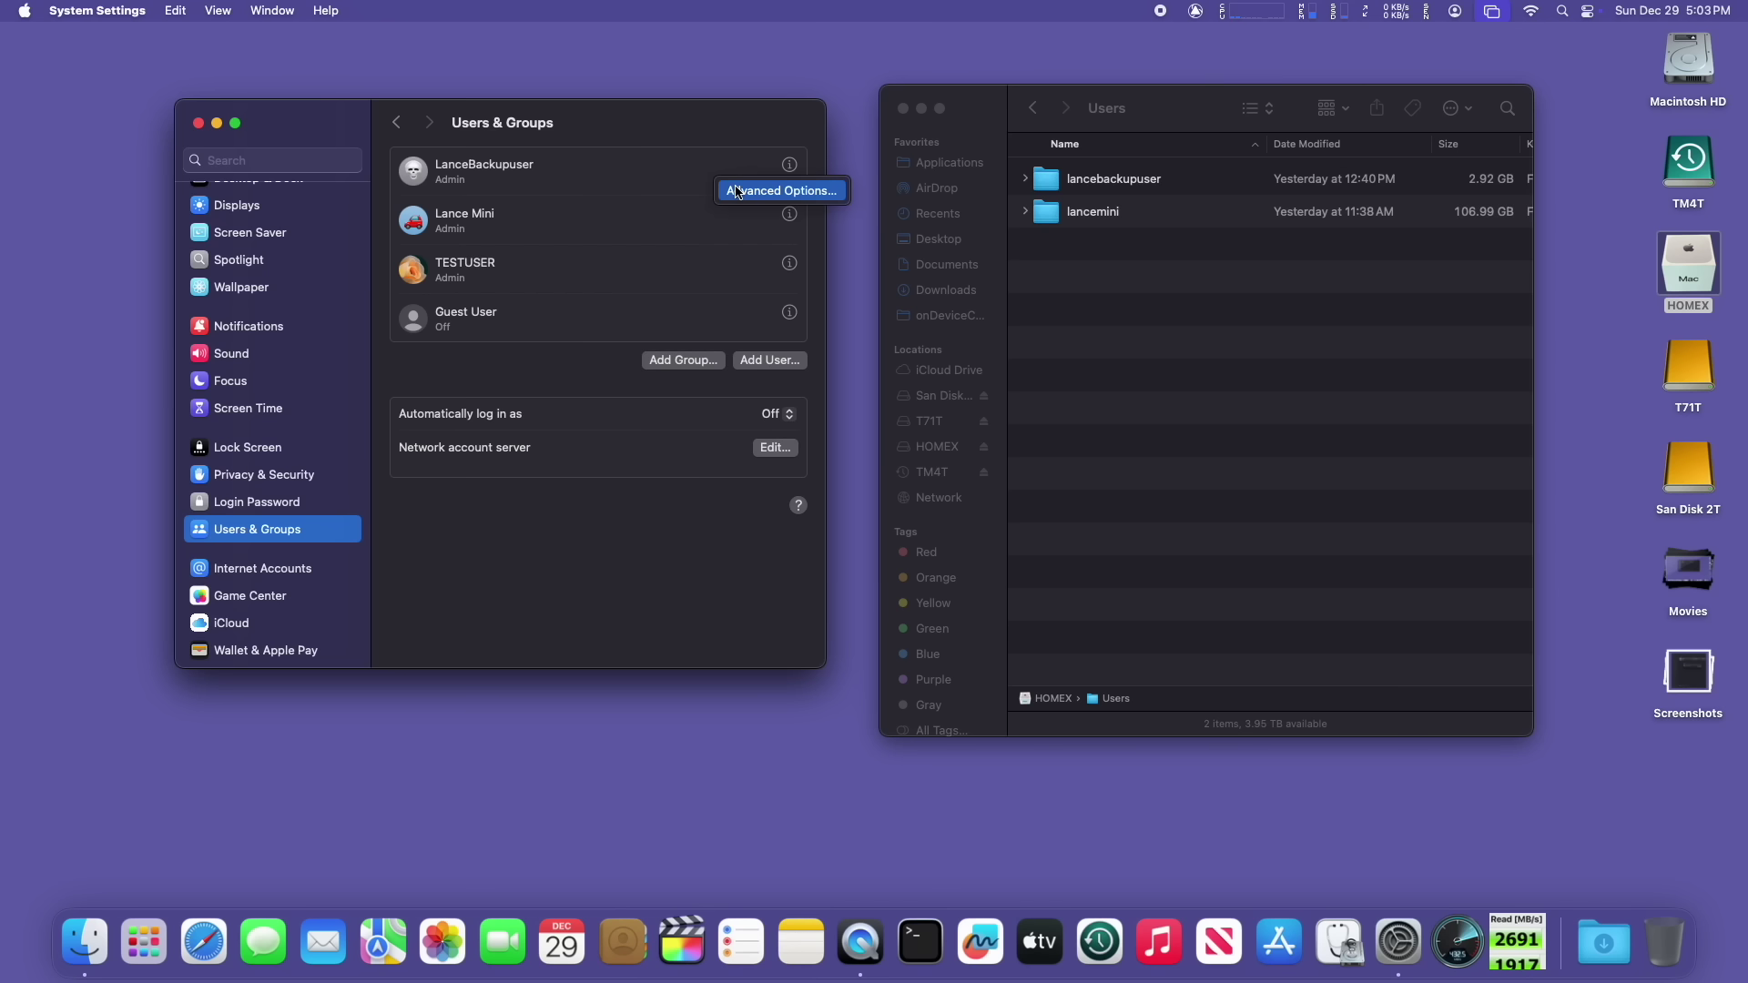
# Step: Open the backup user's Advanced Options and unlock them with the admin password
pyautogui.click(742, 193)
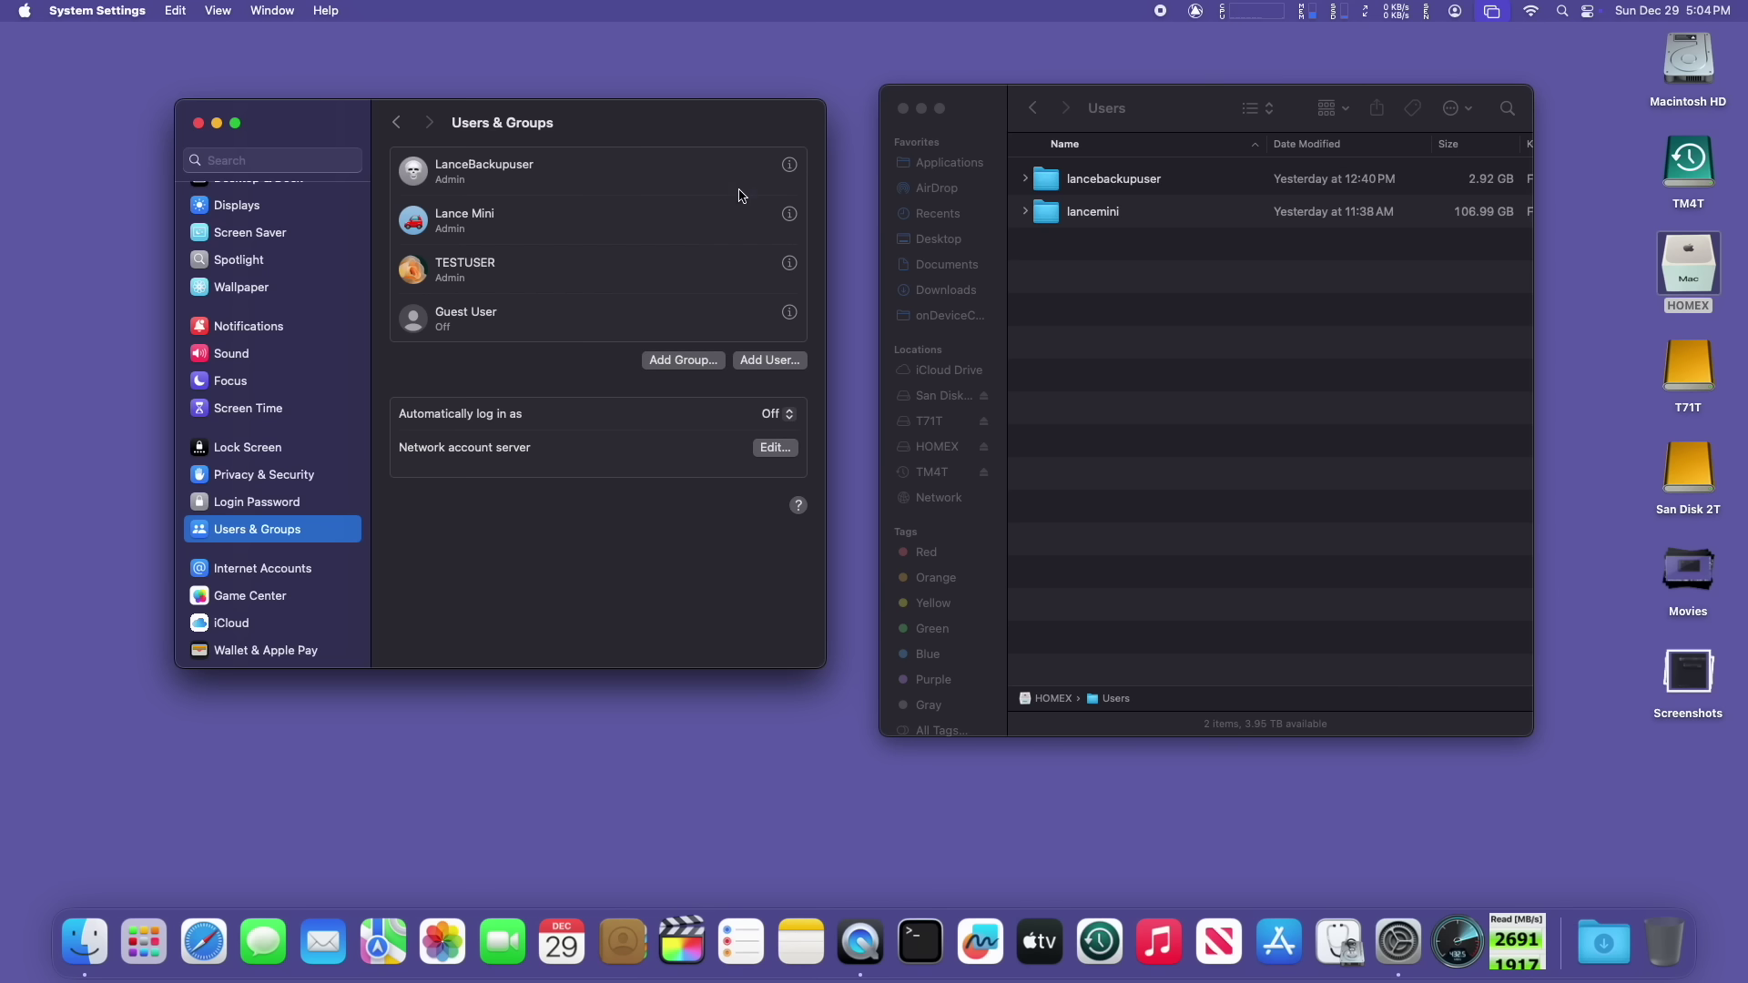
pyautogui.write('*')
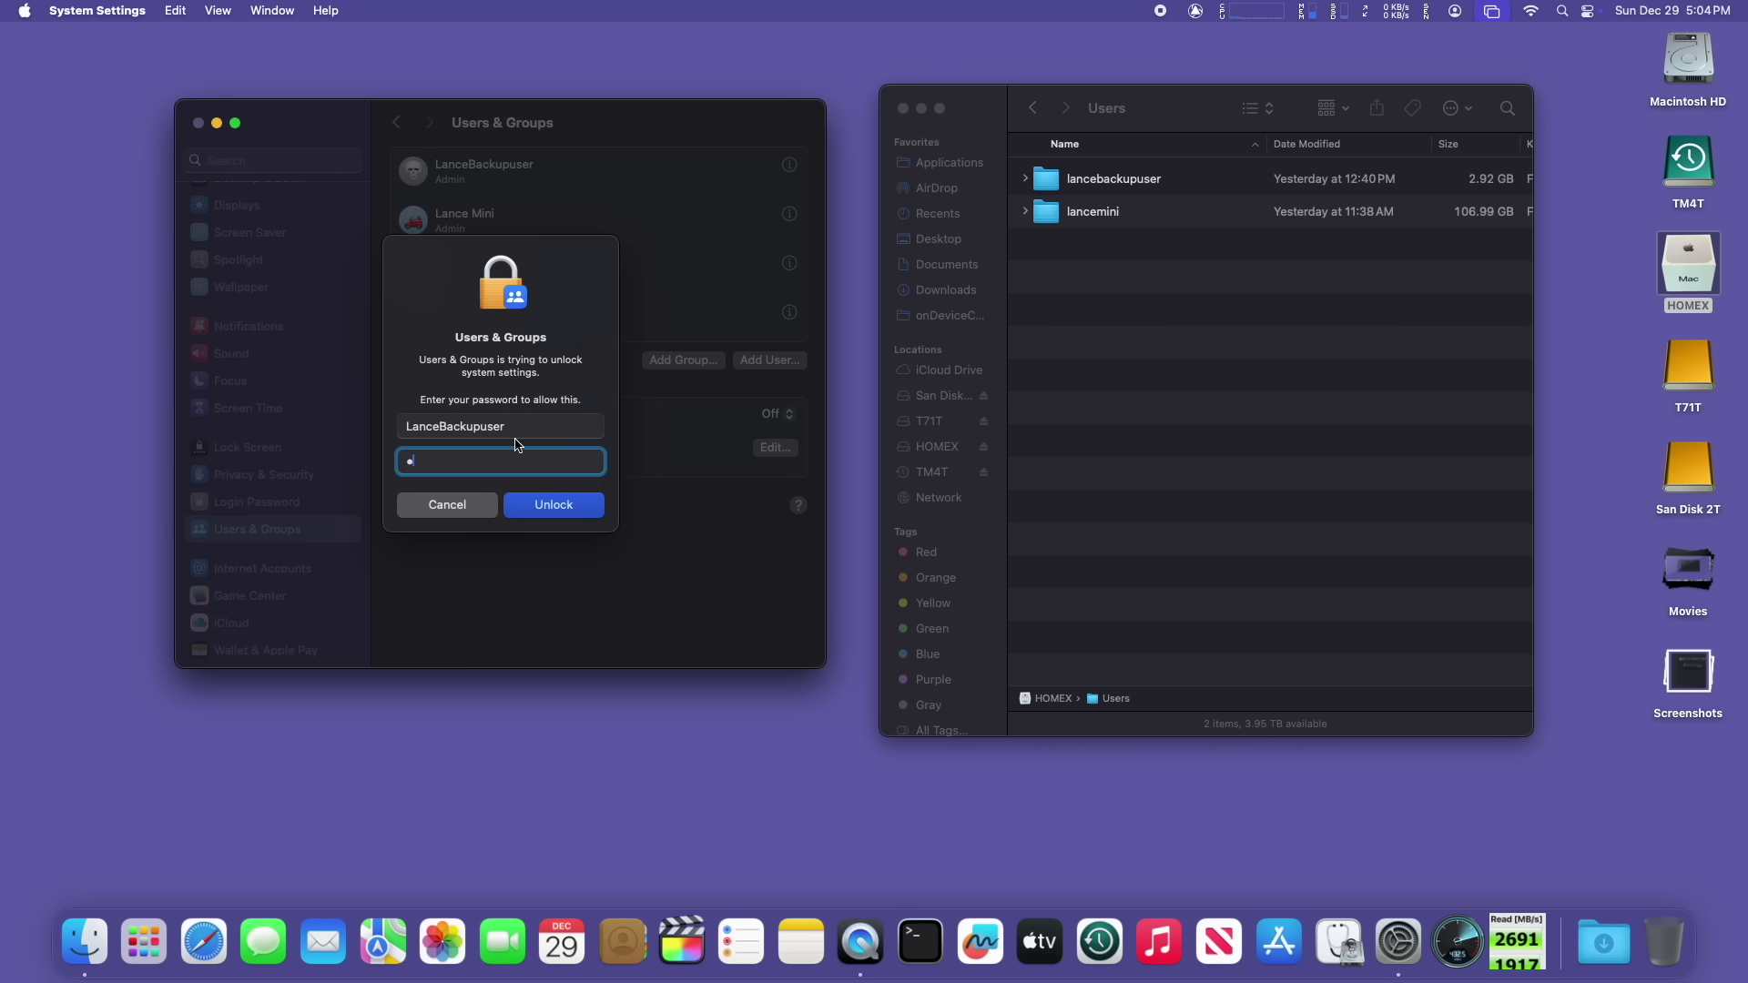
pyautogui.write('****')
pyautogui.press('Return')
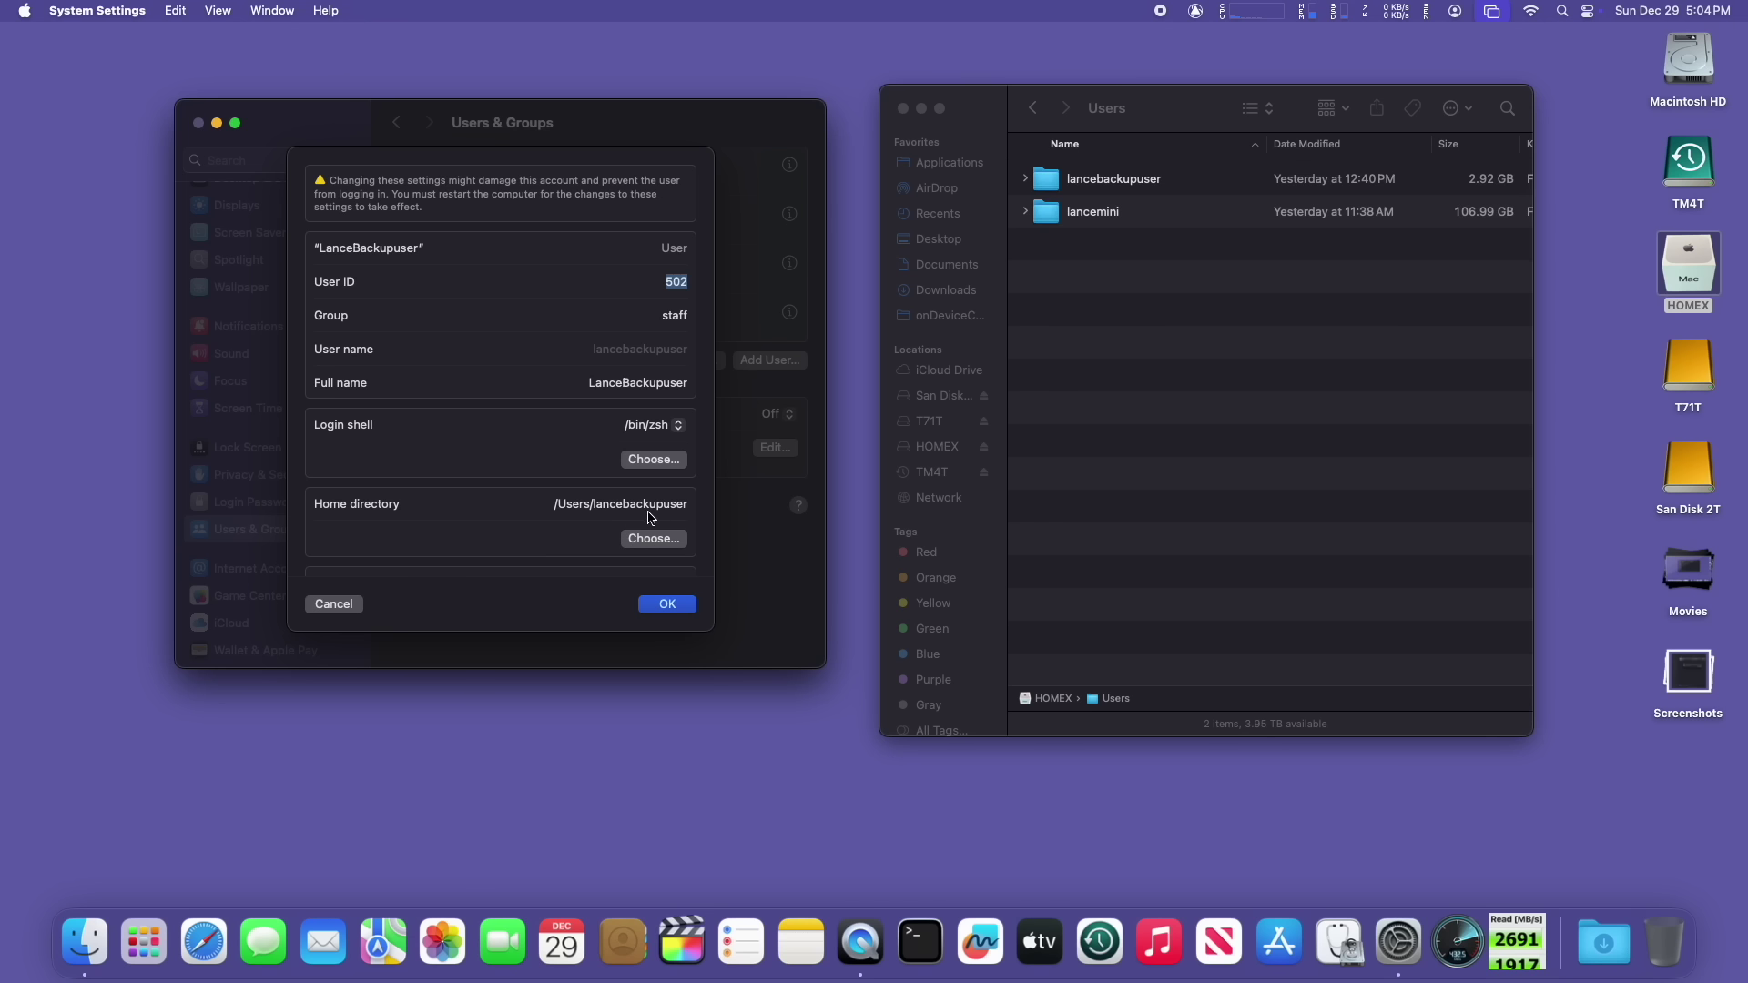
# Step: Choose HOMEX > Users > the backup user's folder as the home directory and save it
pyautogui.click(670, 544)
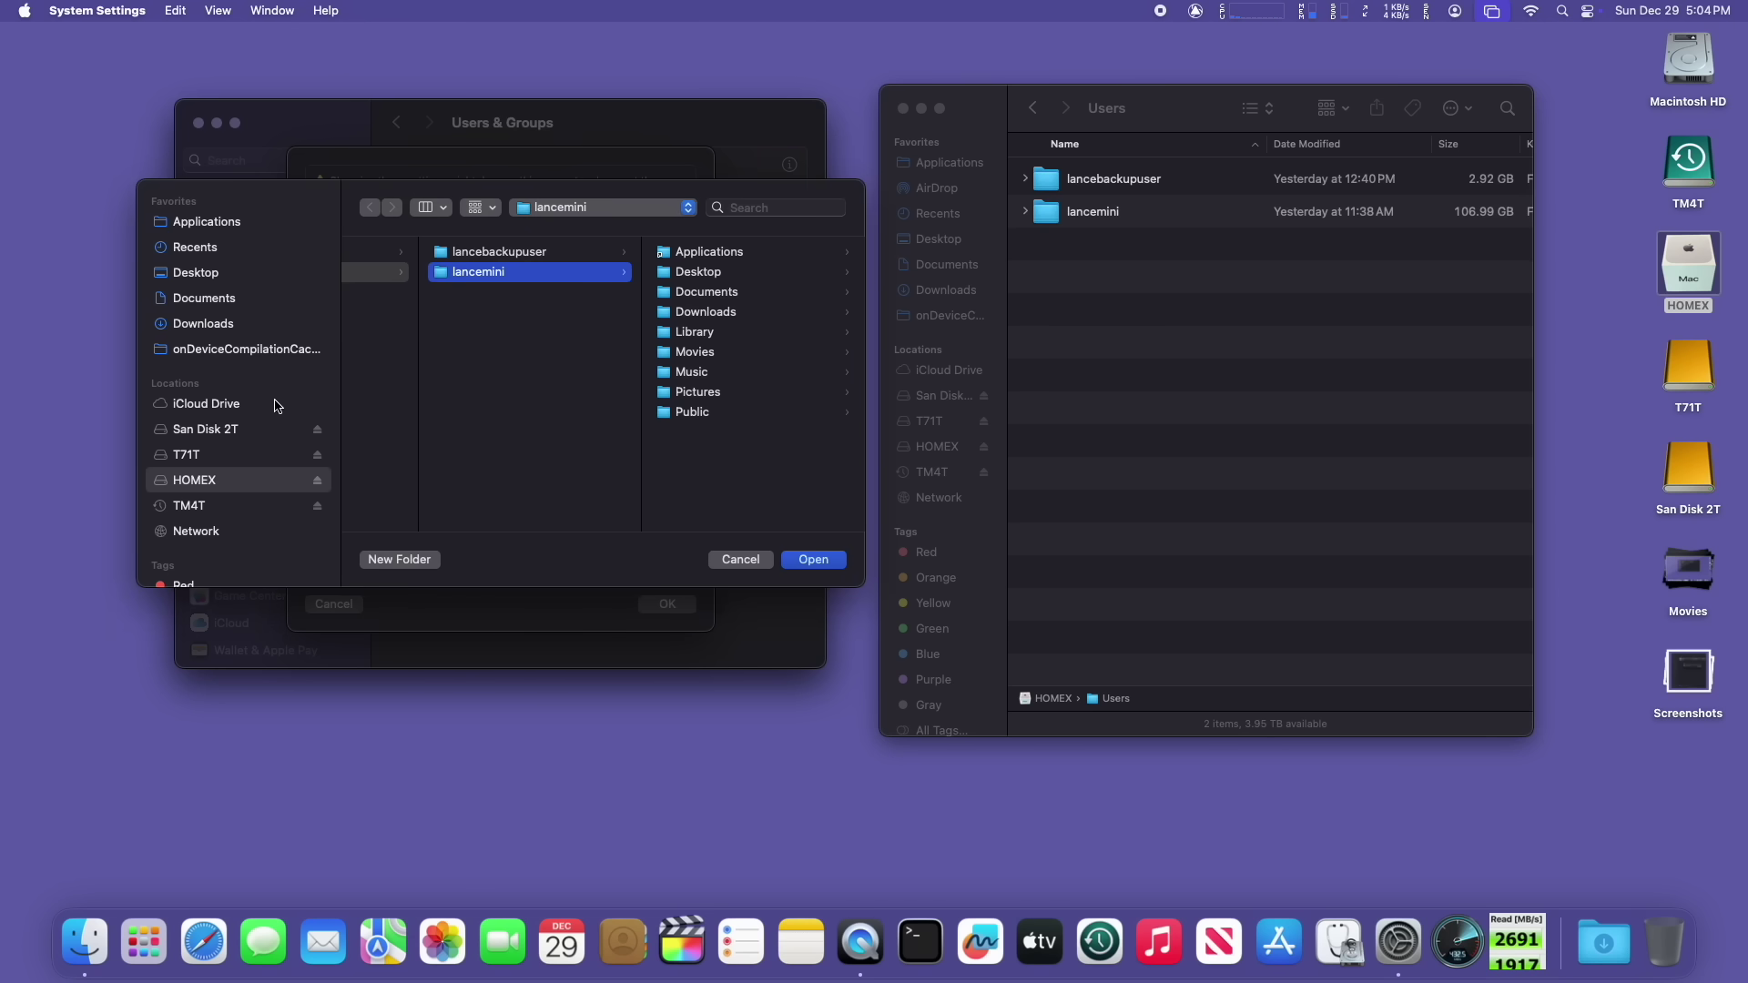
pyautogui.click(567, 210)
pyautogui.click(568, 248)
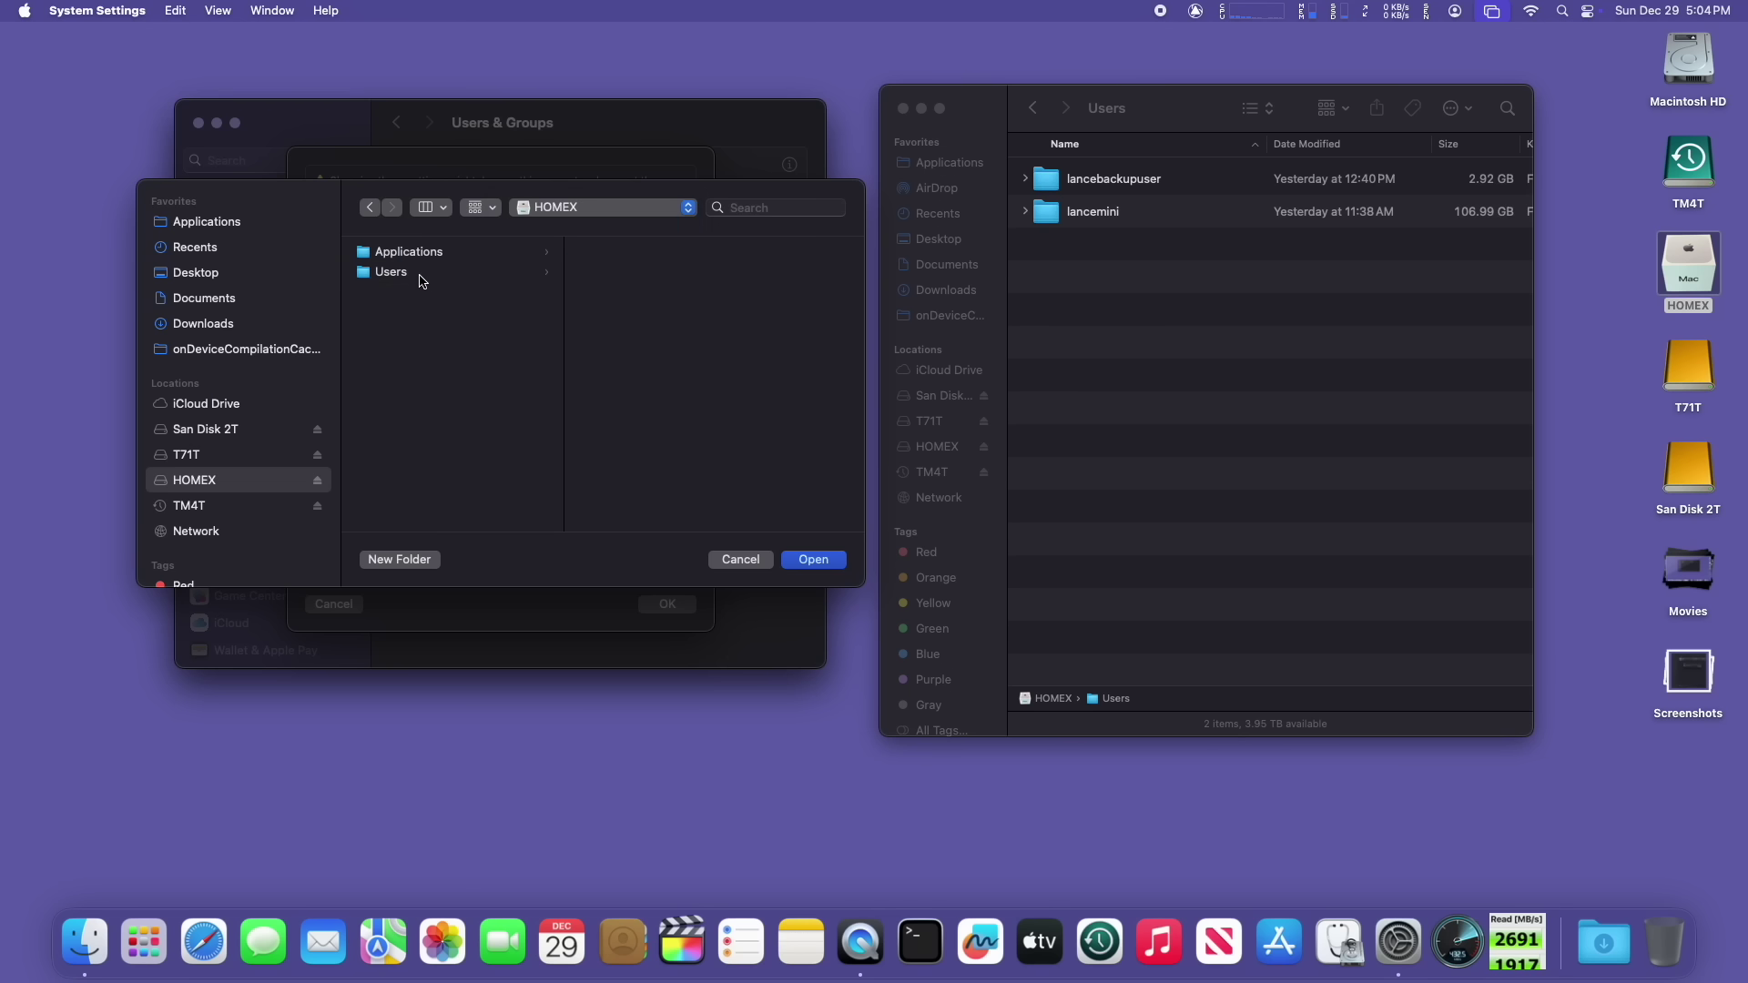
pyautogui.click(421, 281)
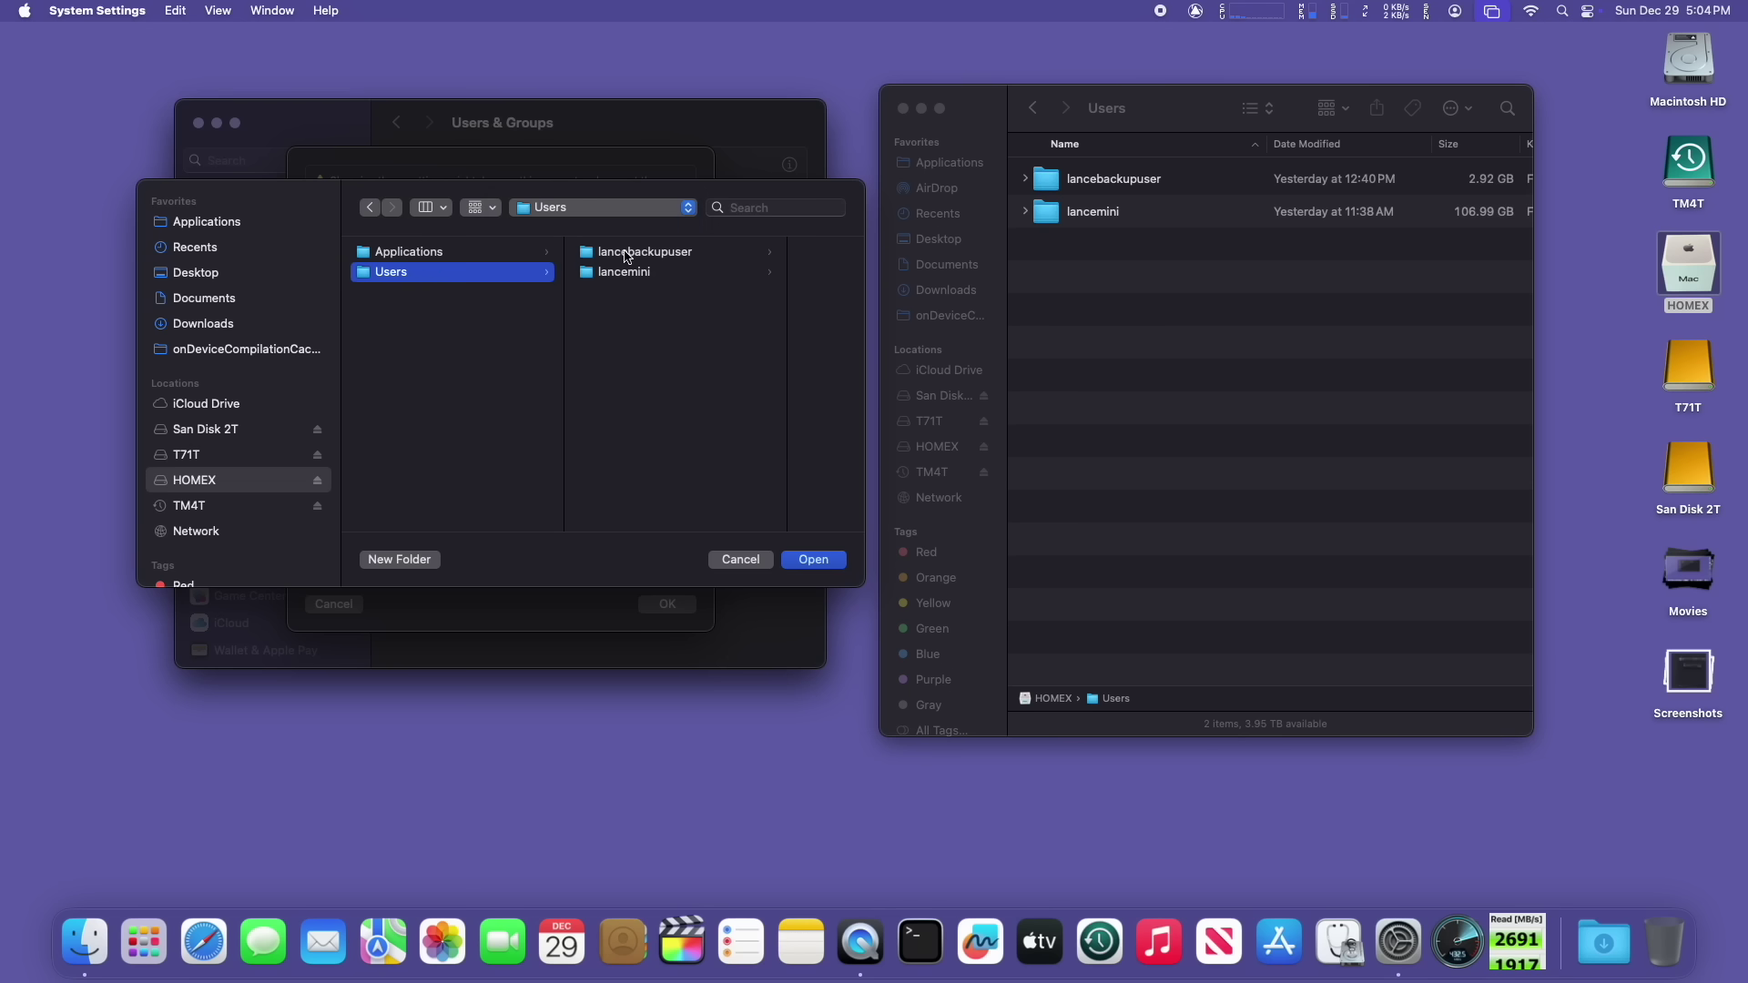
pyautogui.click(627, 254)
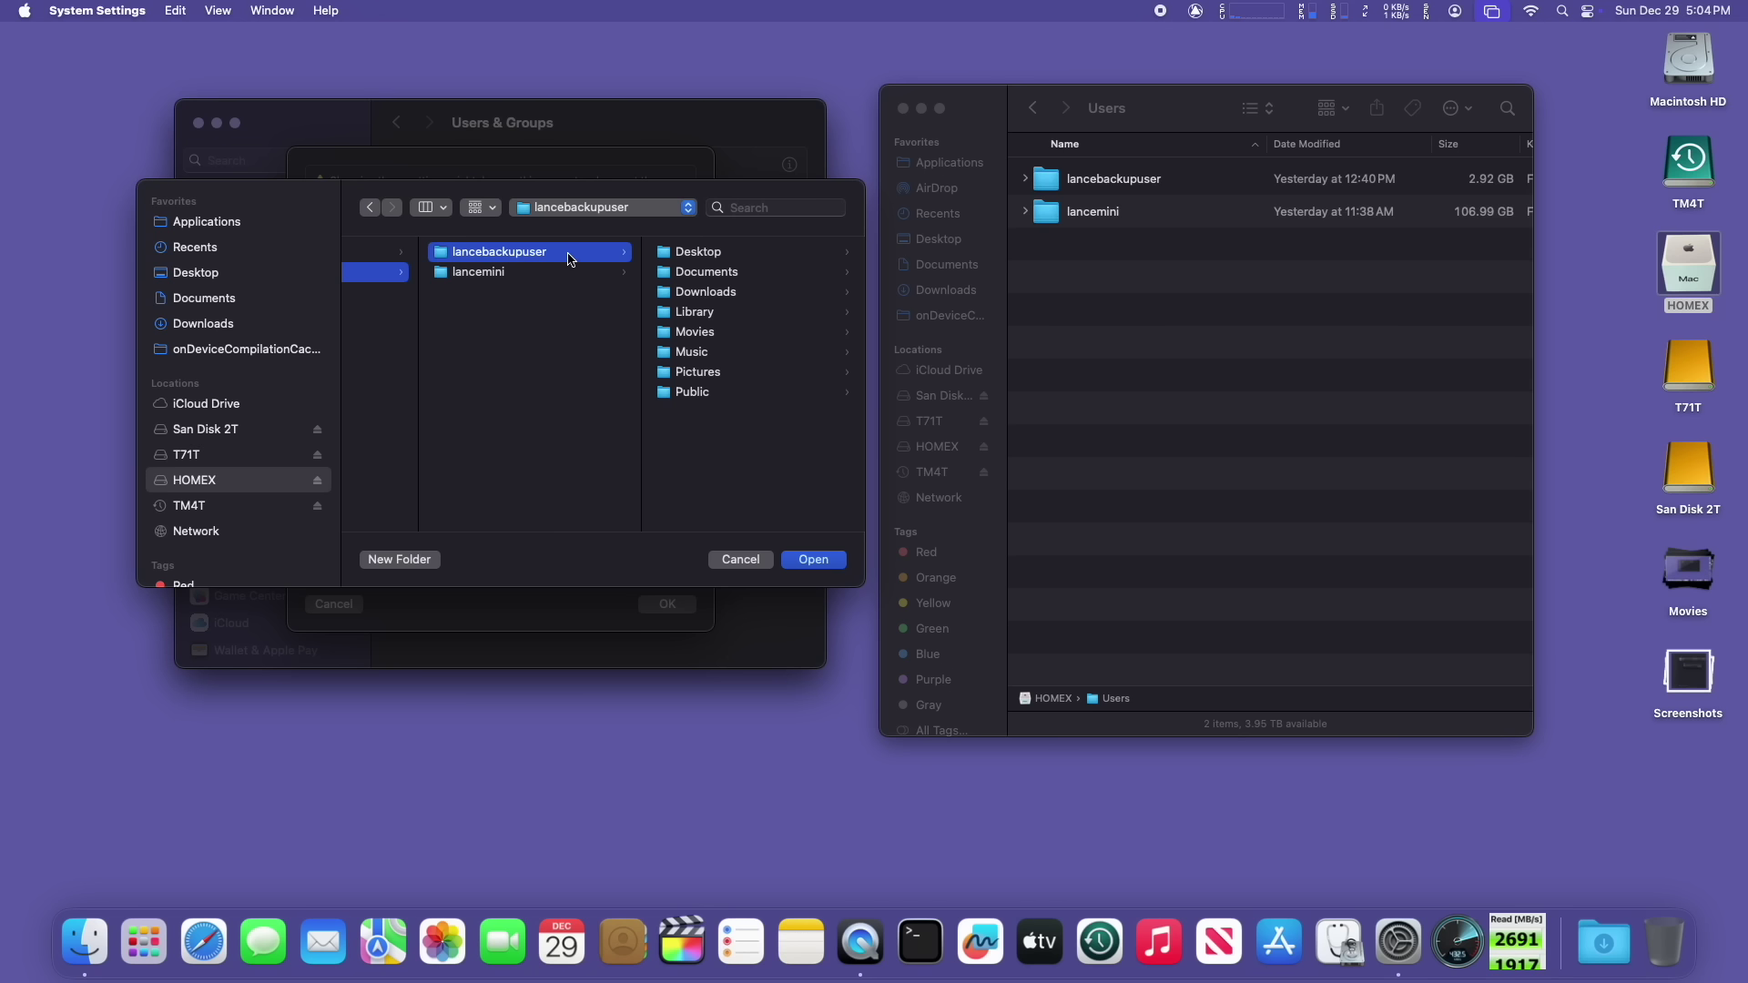
pyautogui.click(822, 562)
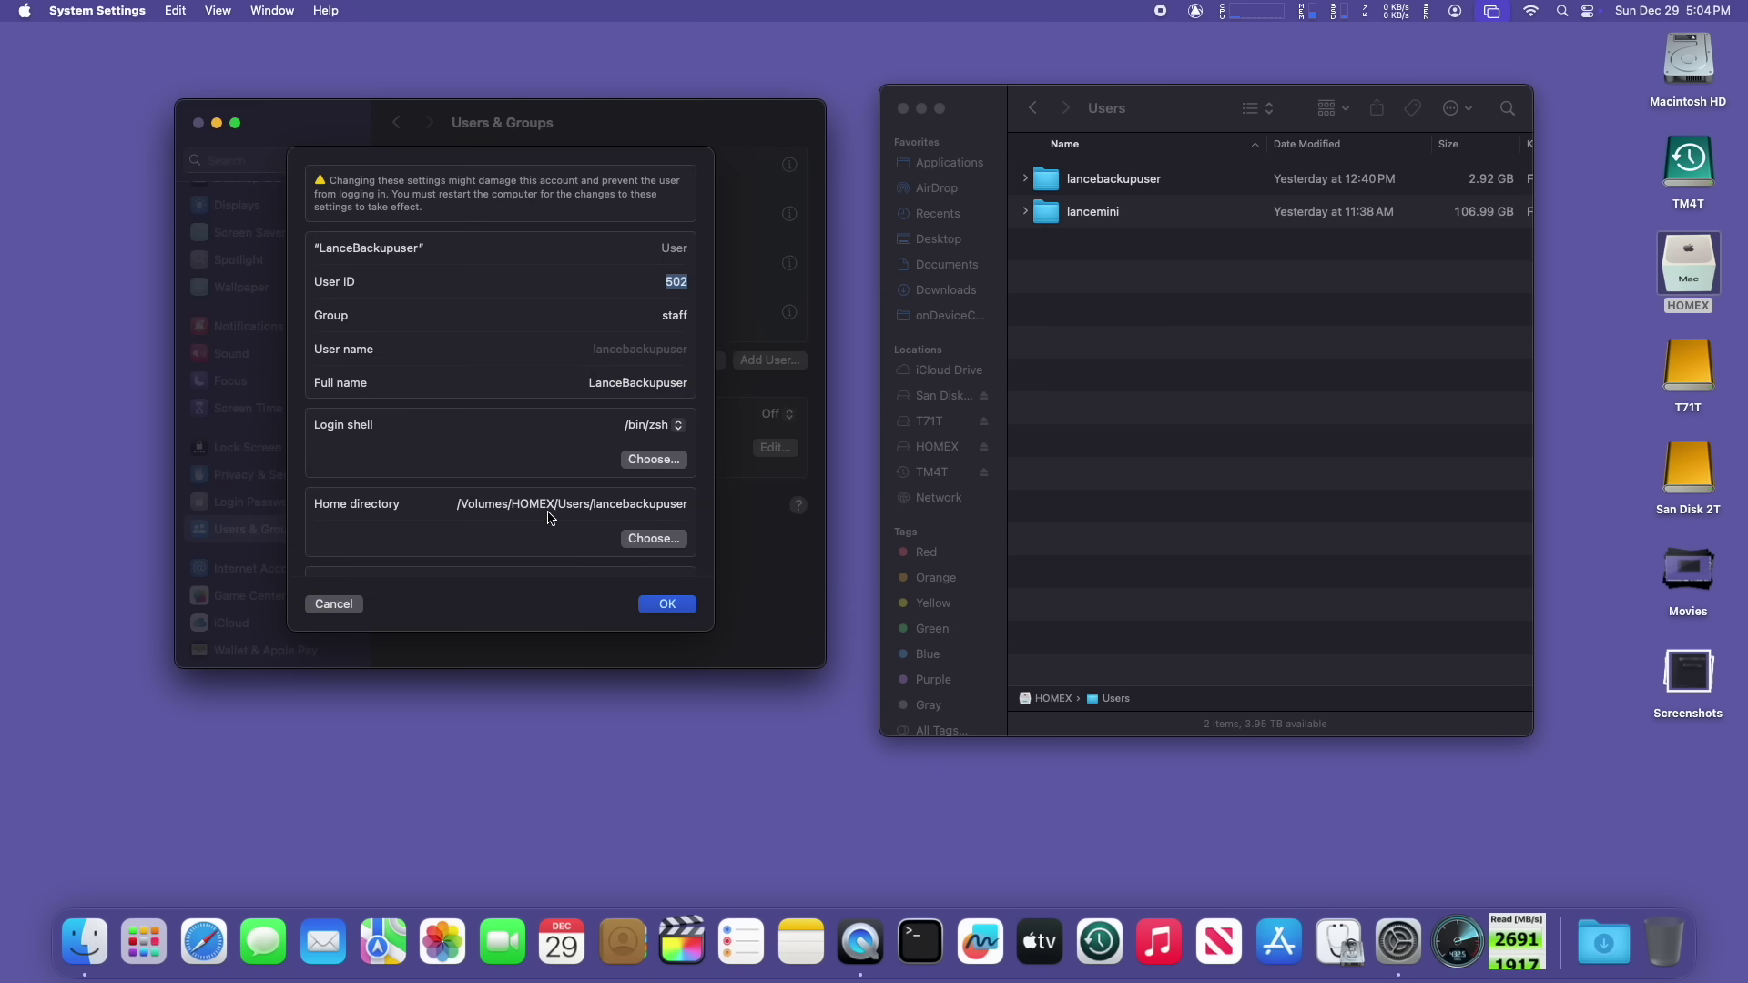
pyautogui.click(673, 605)
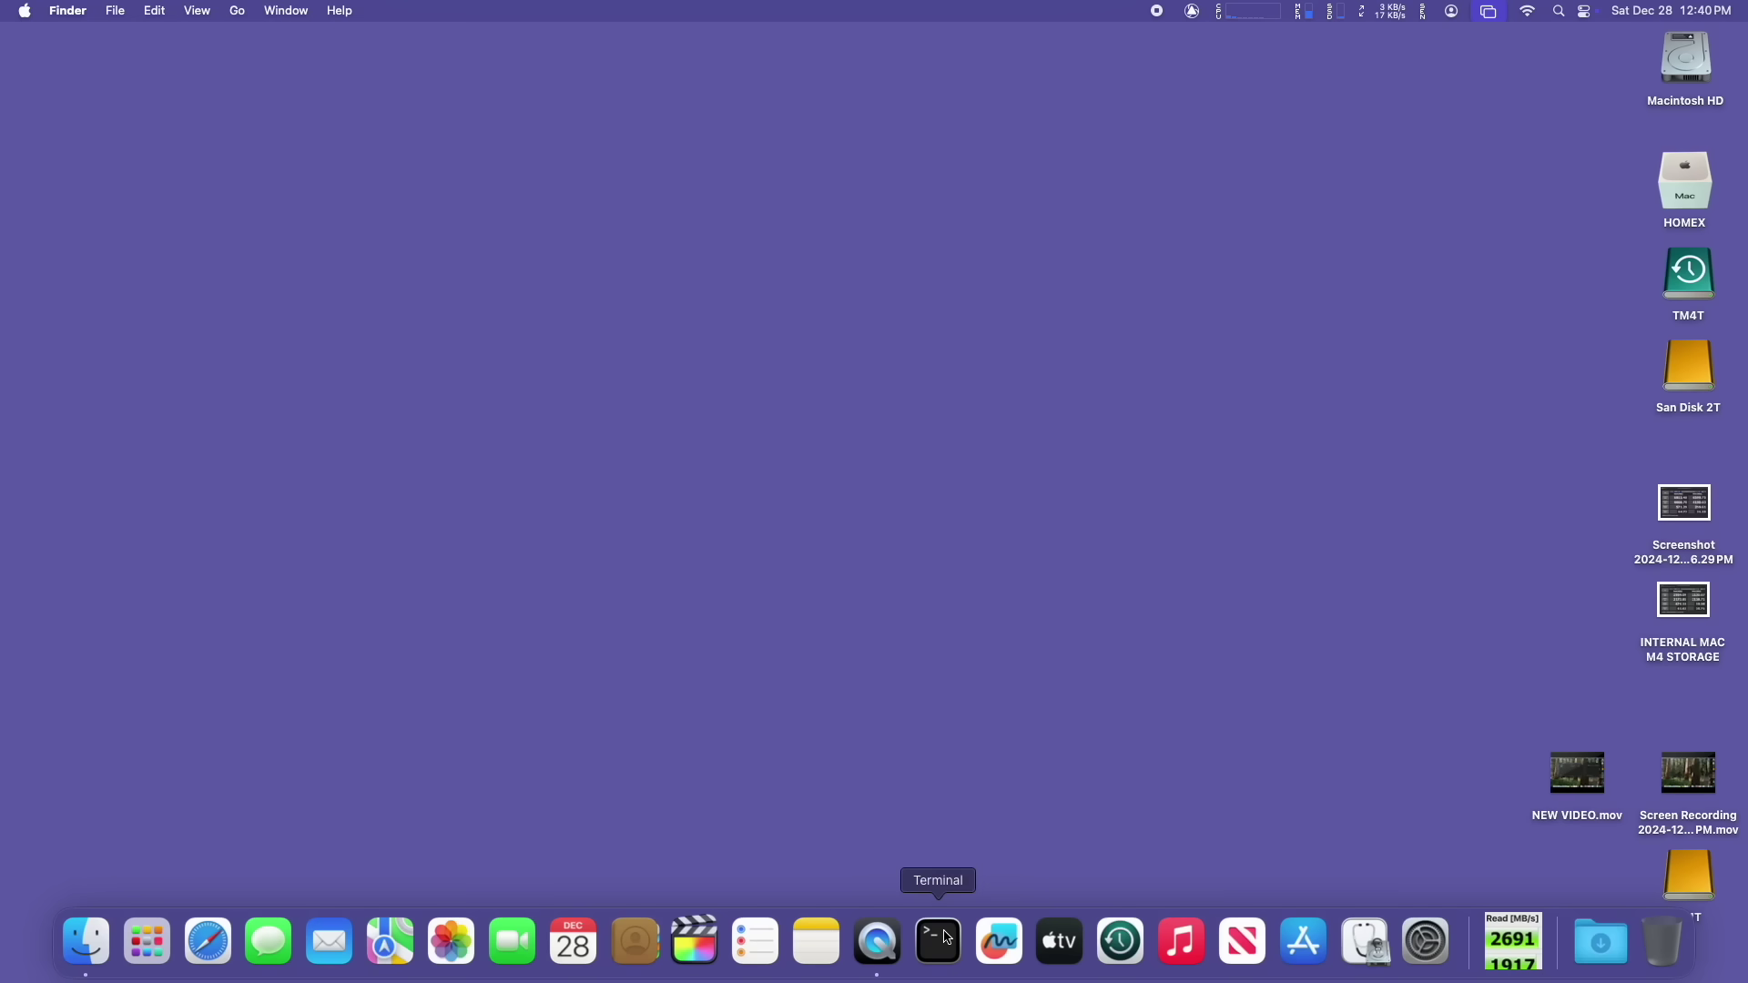
# Step: Launch Terminal from the Dock and enter 'sudo rsync -avh --progress ~/' at the prompt
pyautogui.click(938, 941)
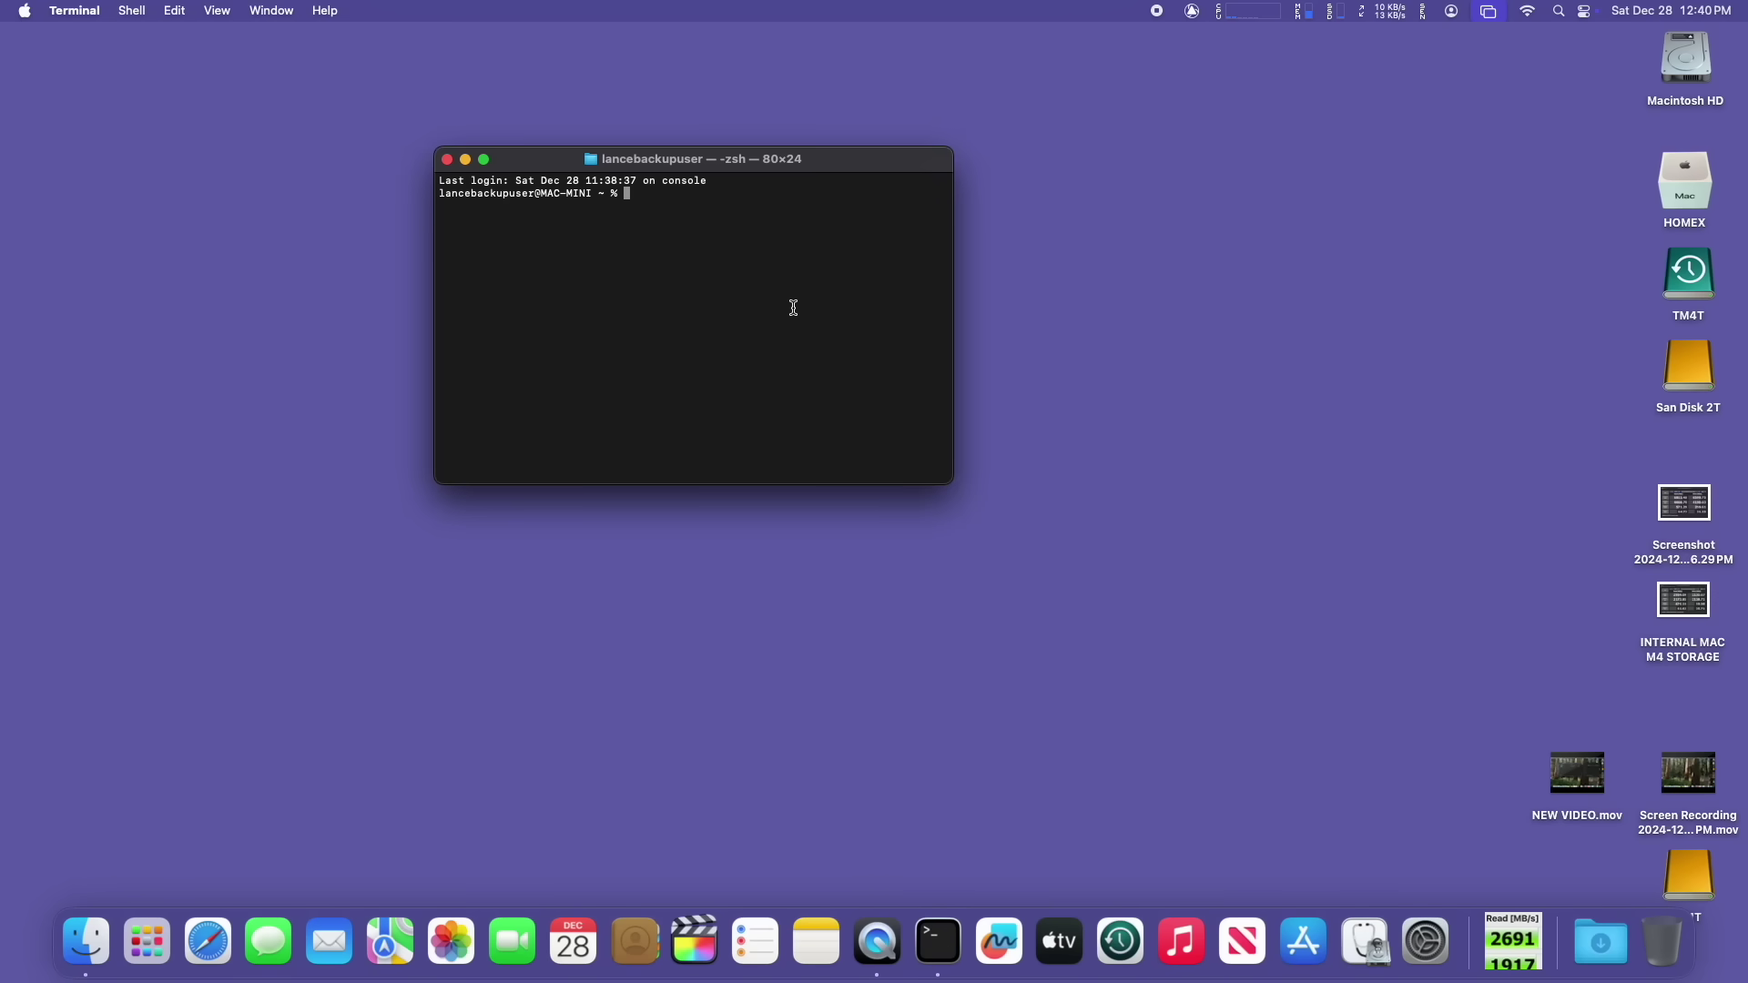
pyautogui.moveTo(832, 166); pyautogui.dragTo(978, 148)
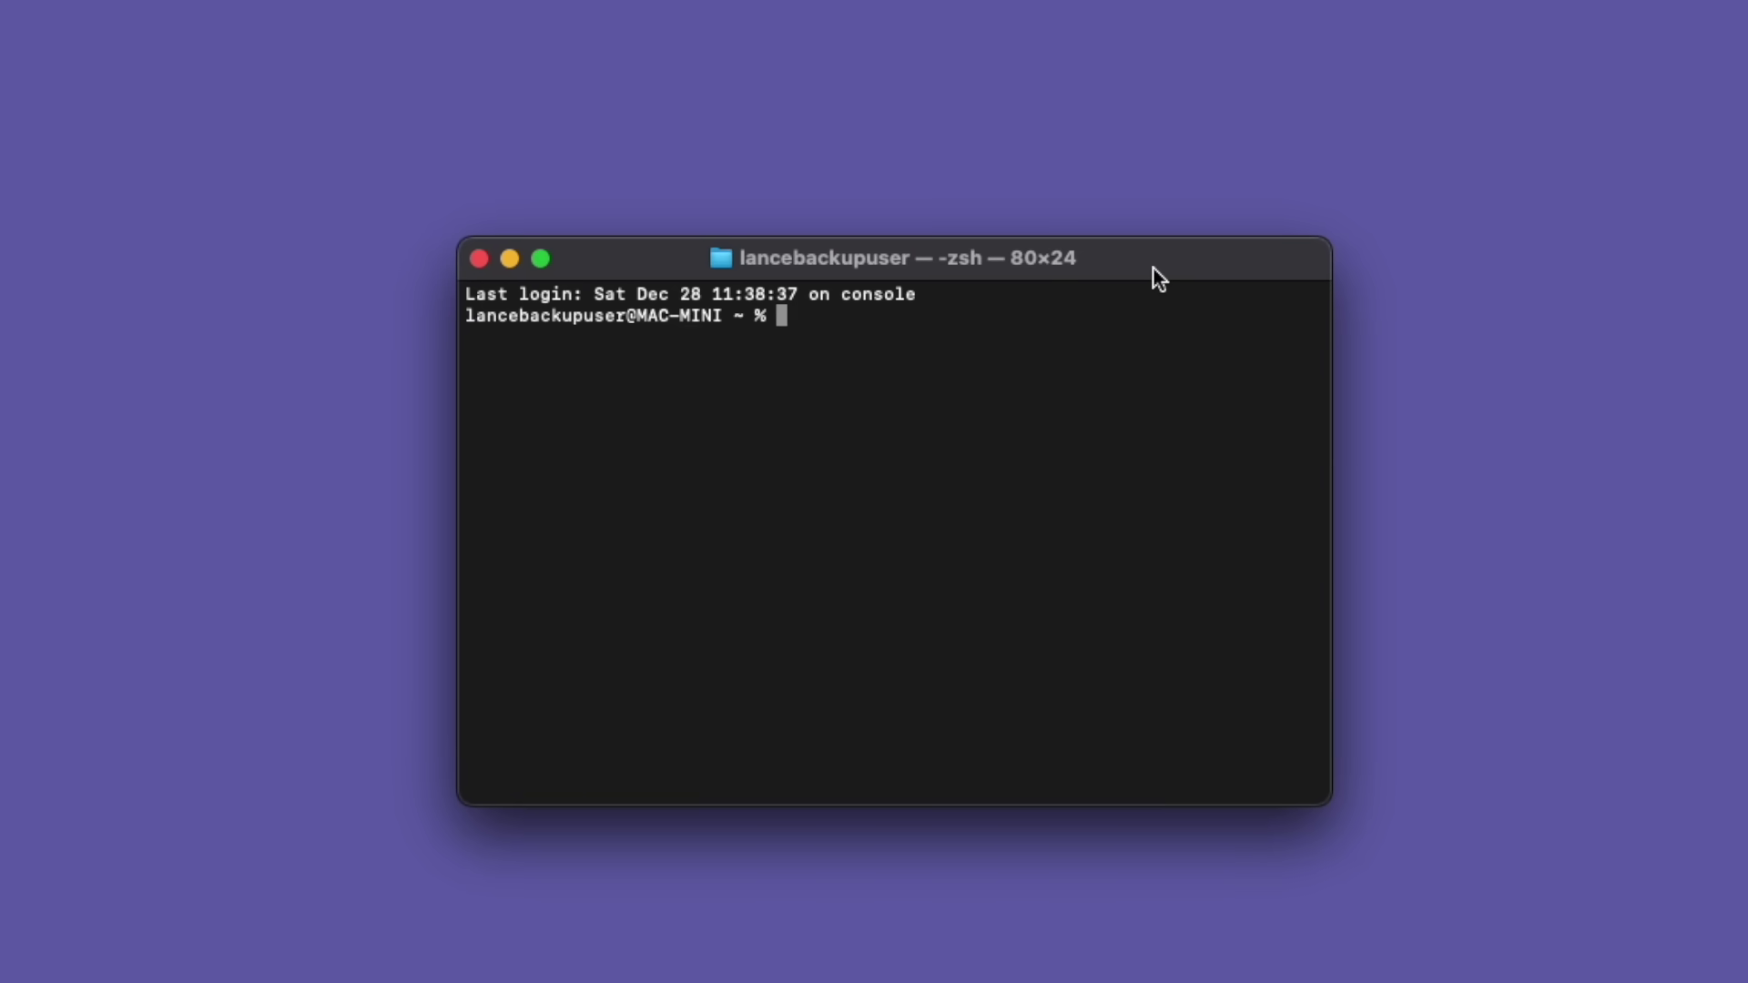
pyautogui.write('s')
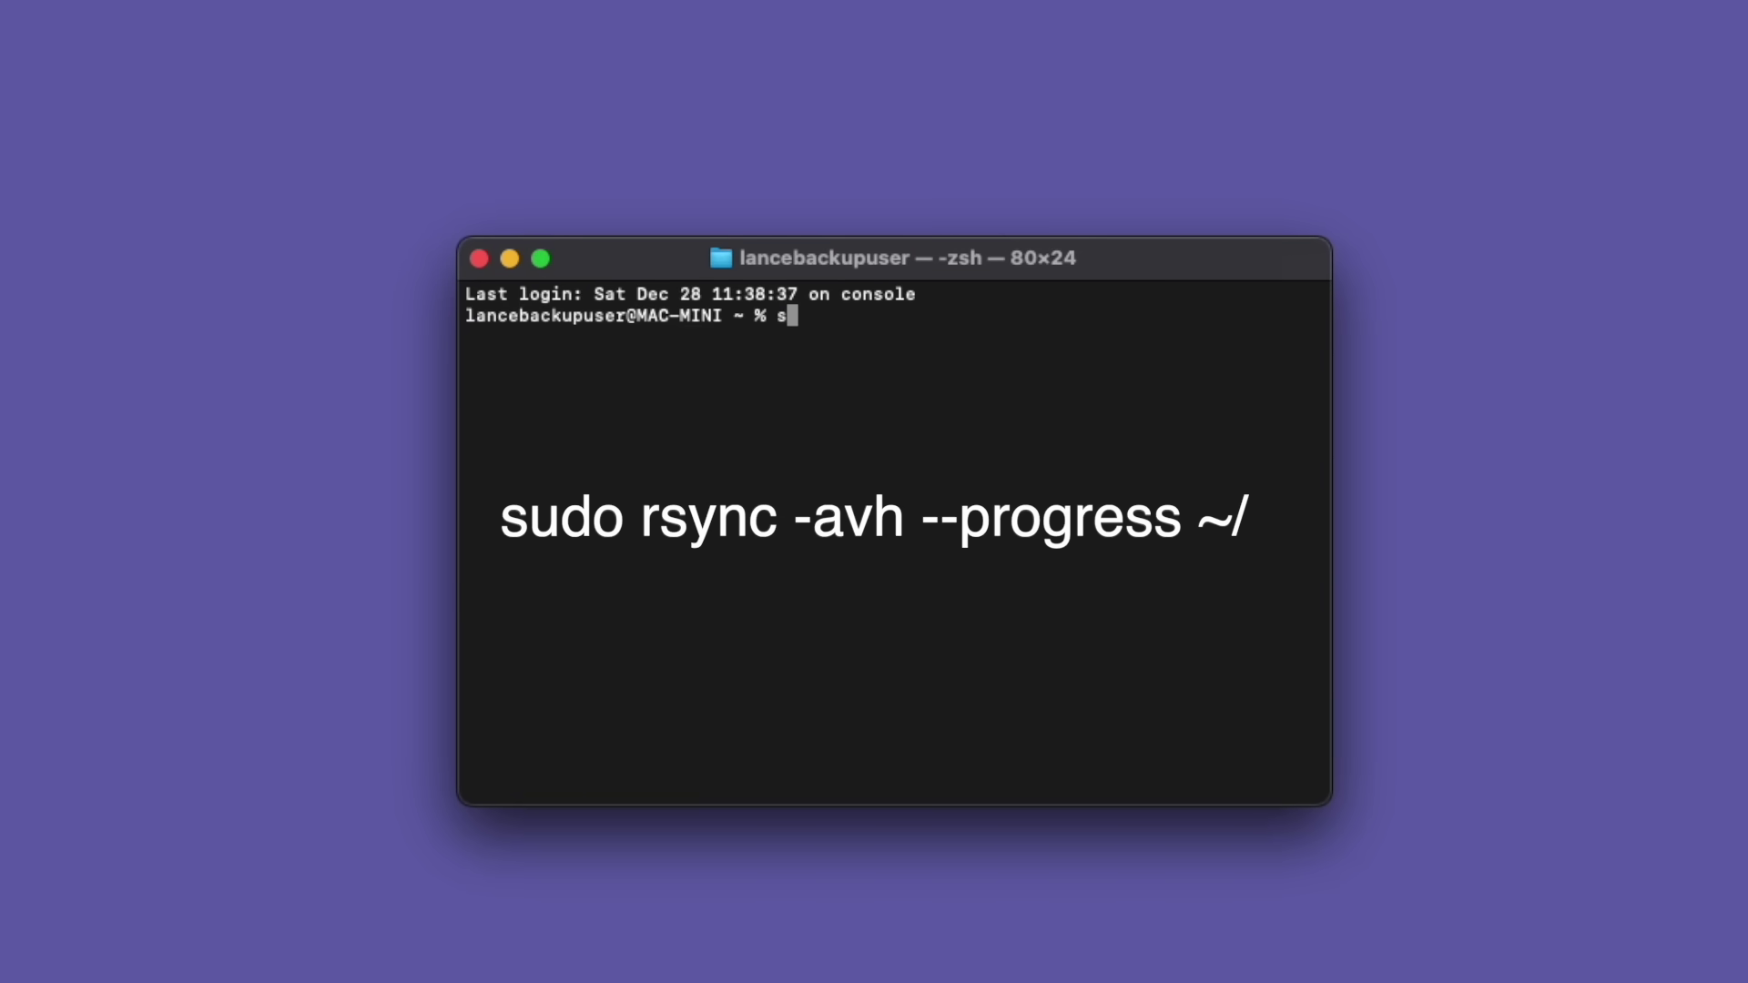
pyautogui.write('udo rsync -avh --')
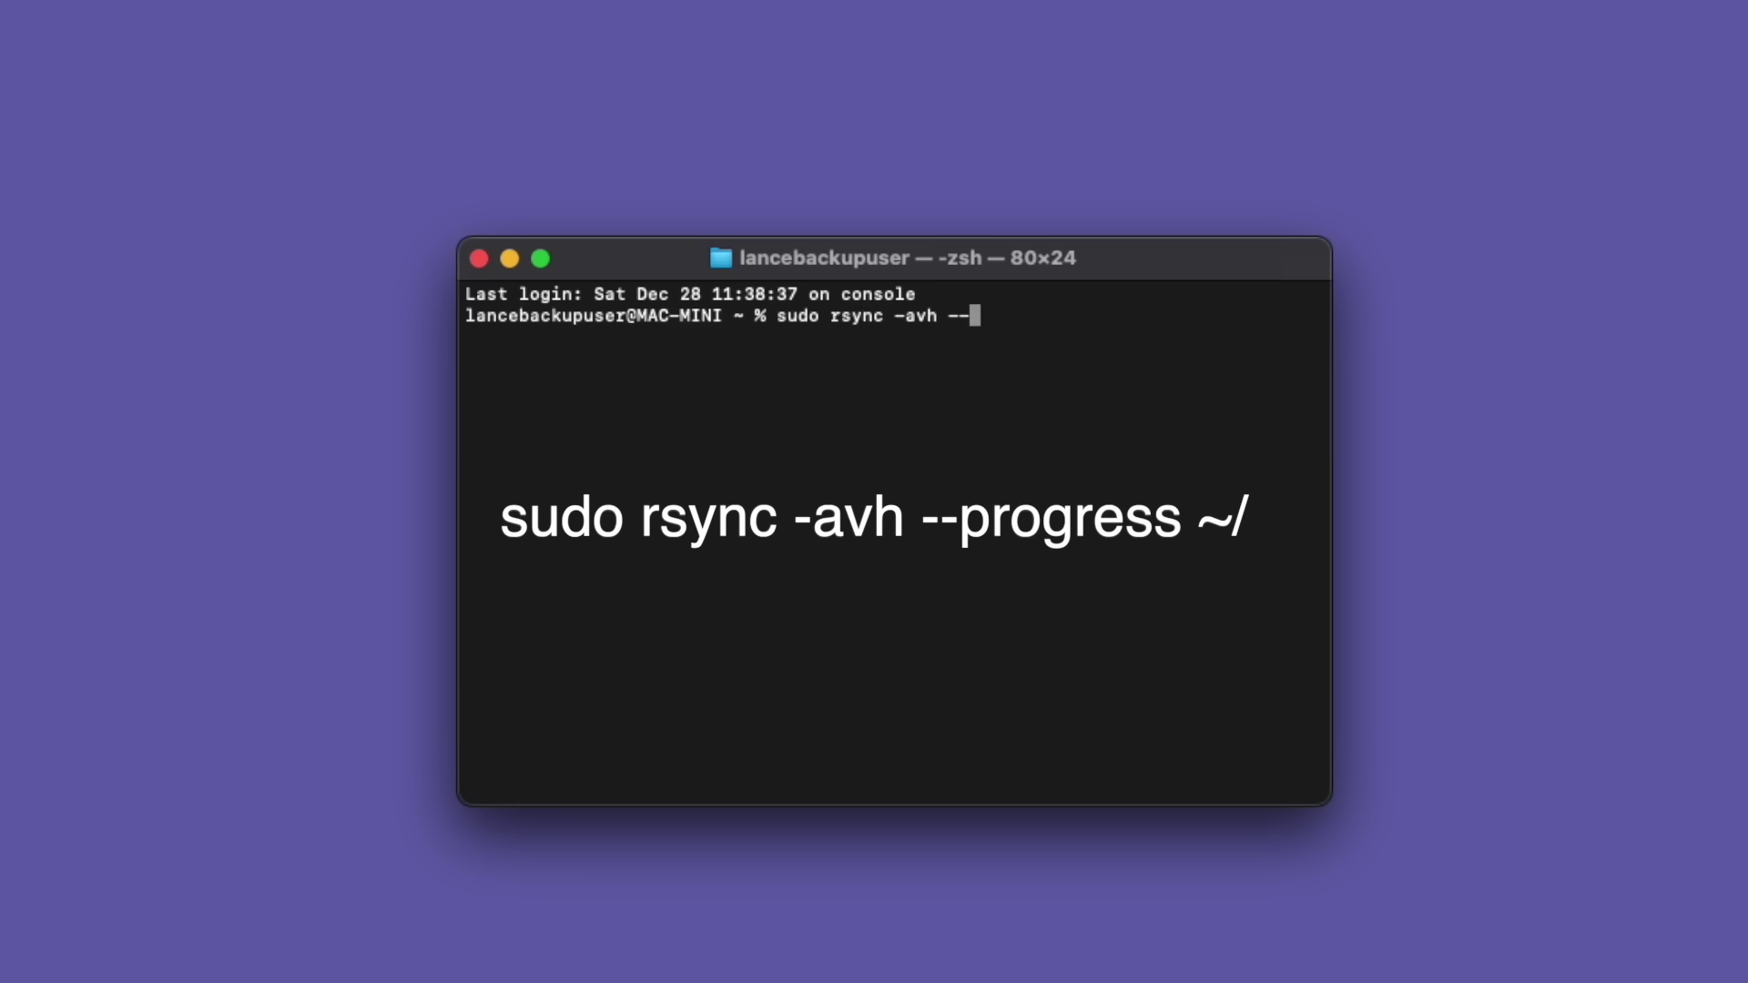
pyautogui.write('progress ~/')
# Step: Open HOMEX's Users folder and create a new folder there for the backup user
pyautogui.press('super+Tab')
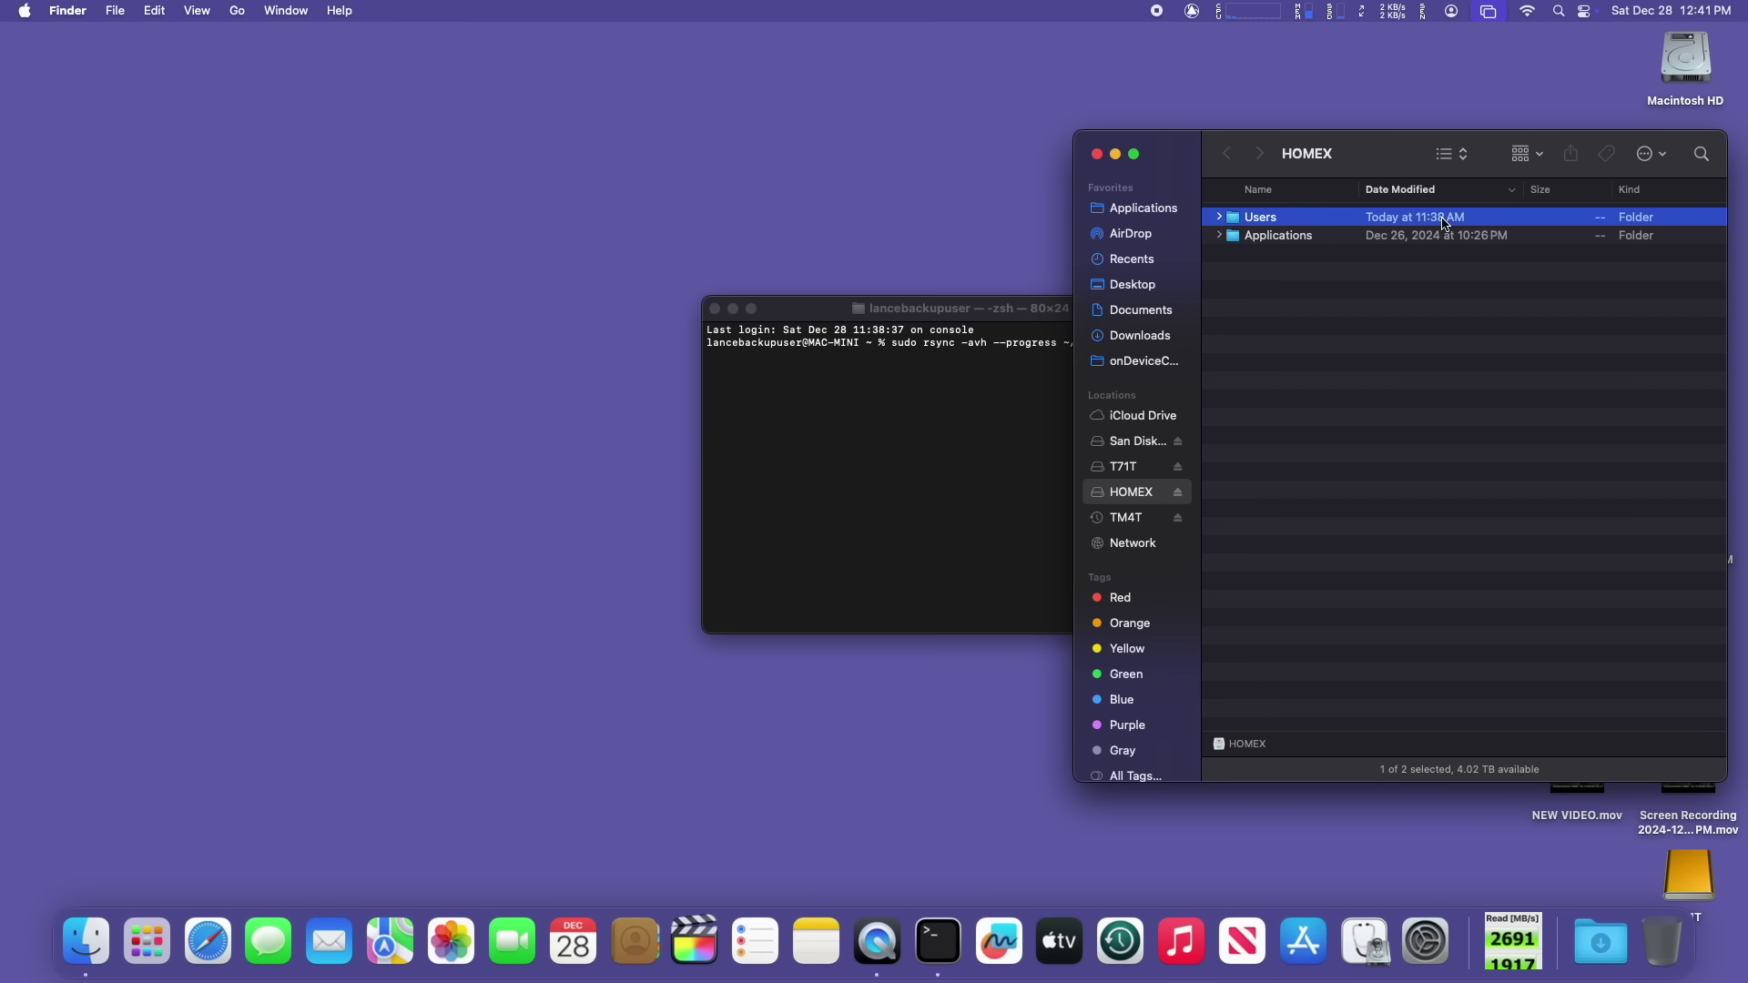
pyautogui.doubleClick(1709, 108)
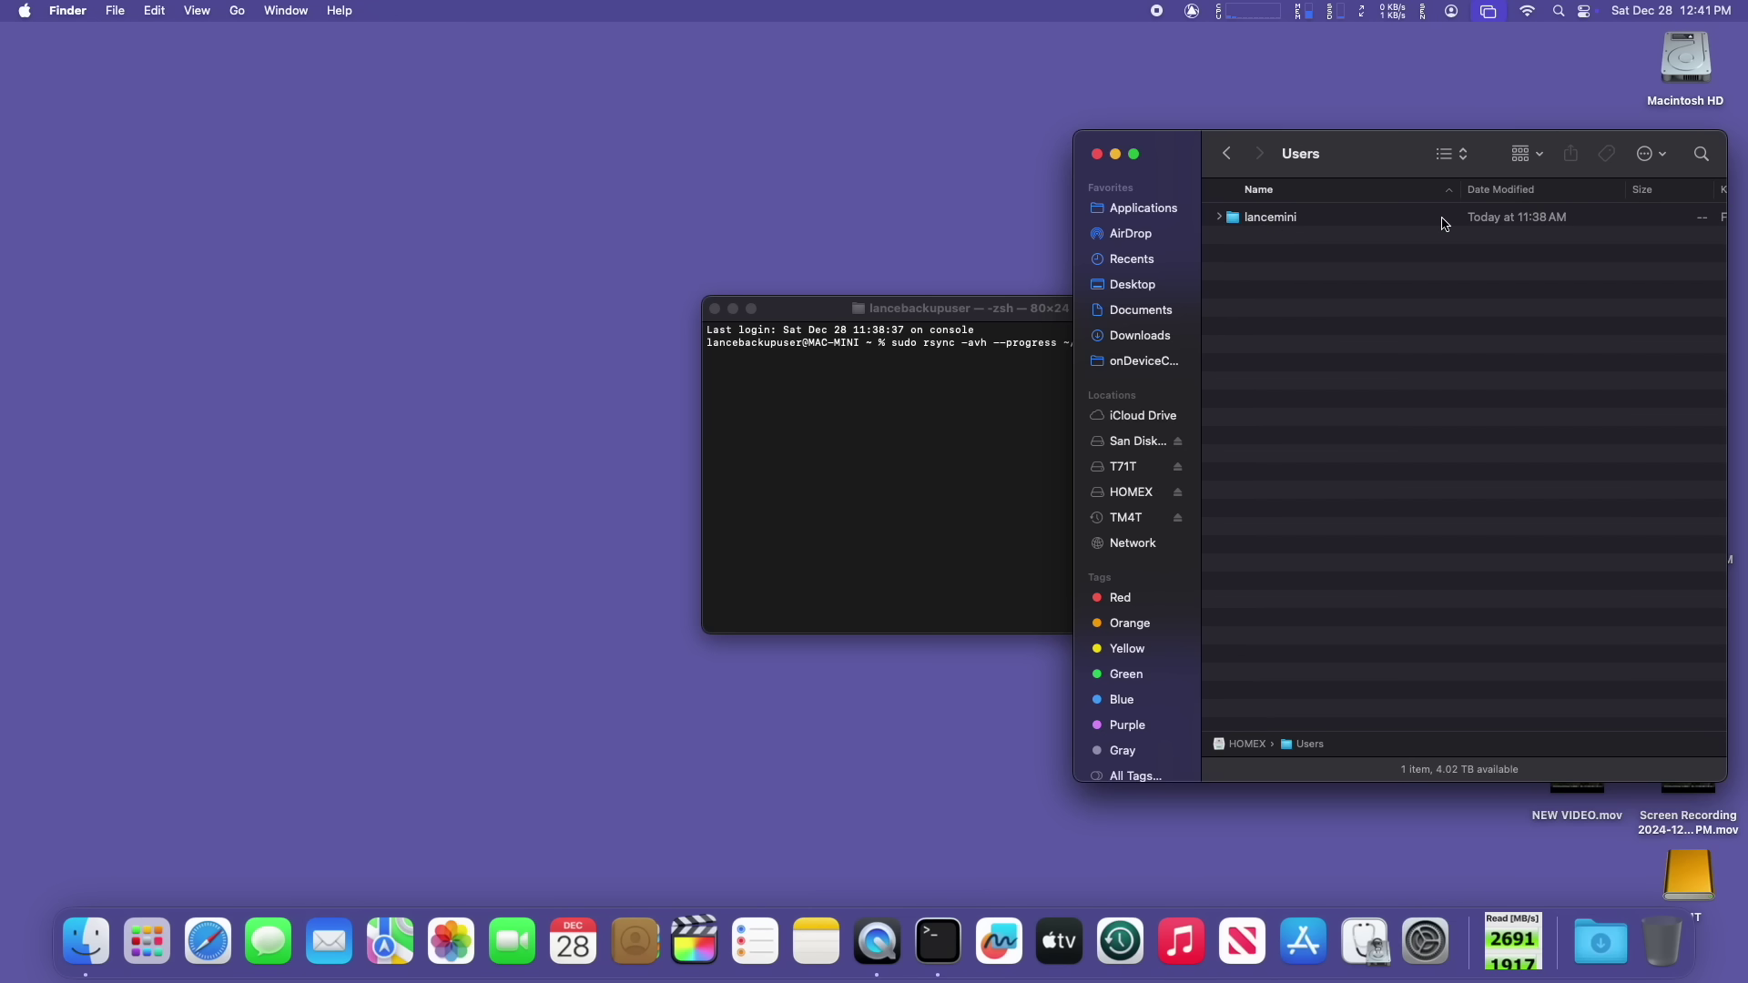
pyautogui.moveTo(948, 310); pyautogui.dragTo(665, 249)
pyautogui.click(1300, 335)
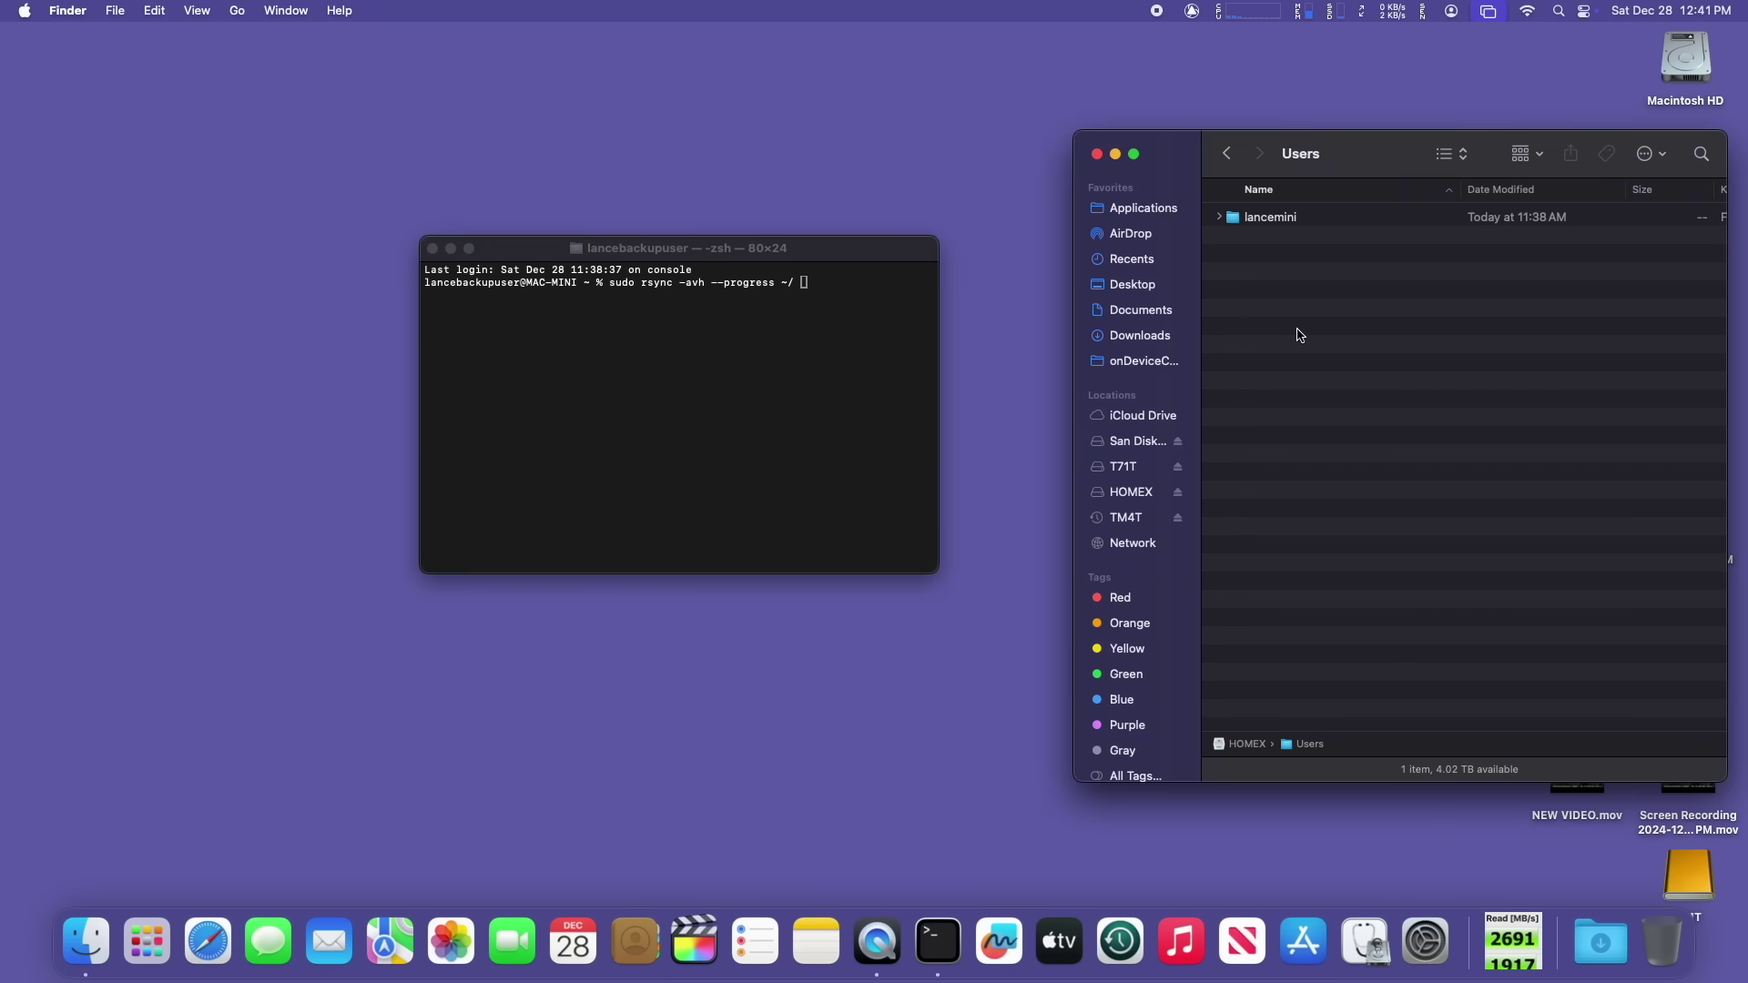
pyautogui.press('super+shift+n')
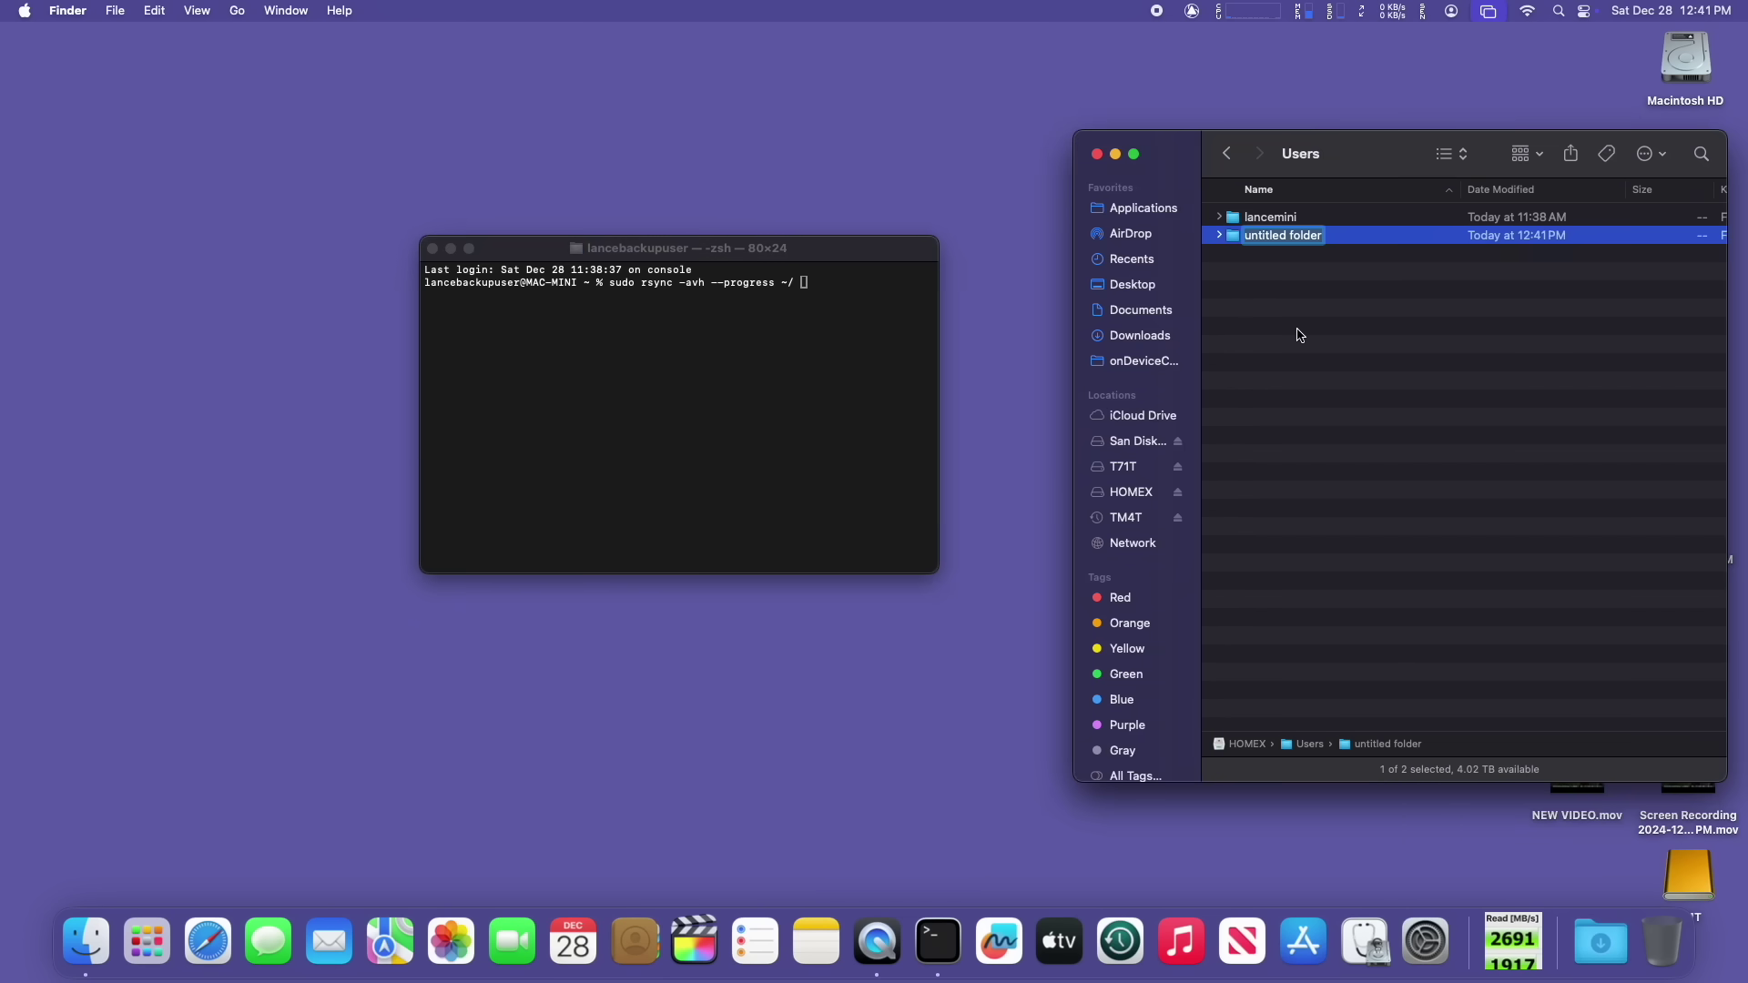
pyautogui.write('lancebackupuser')
pyautogui.press('Return')
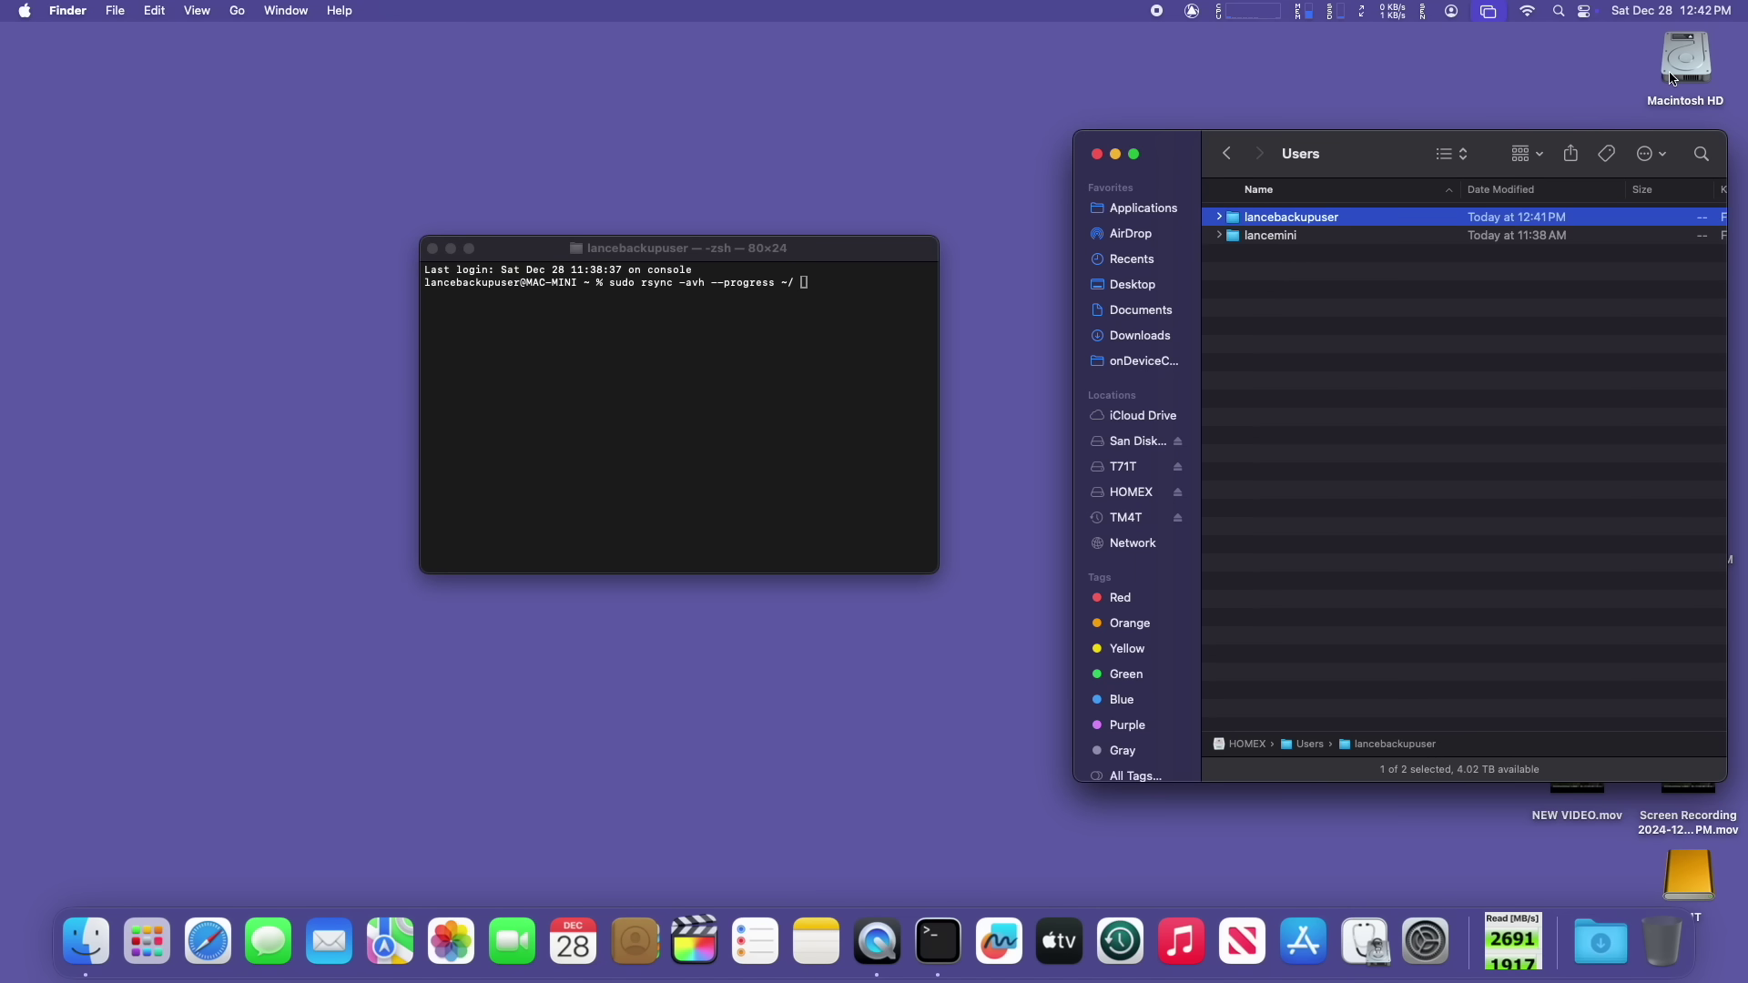
# Step: Open Macintosh HD's Users folder, close the extra Finder window, and shift the remaining one left
pyautogui.doubleClick(1645, 89)
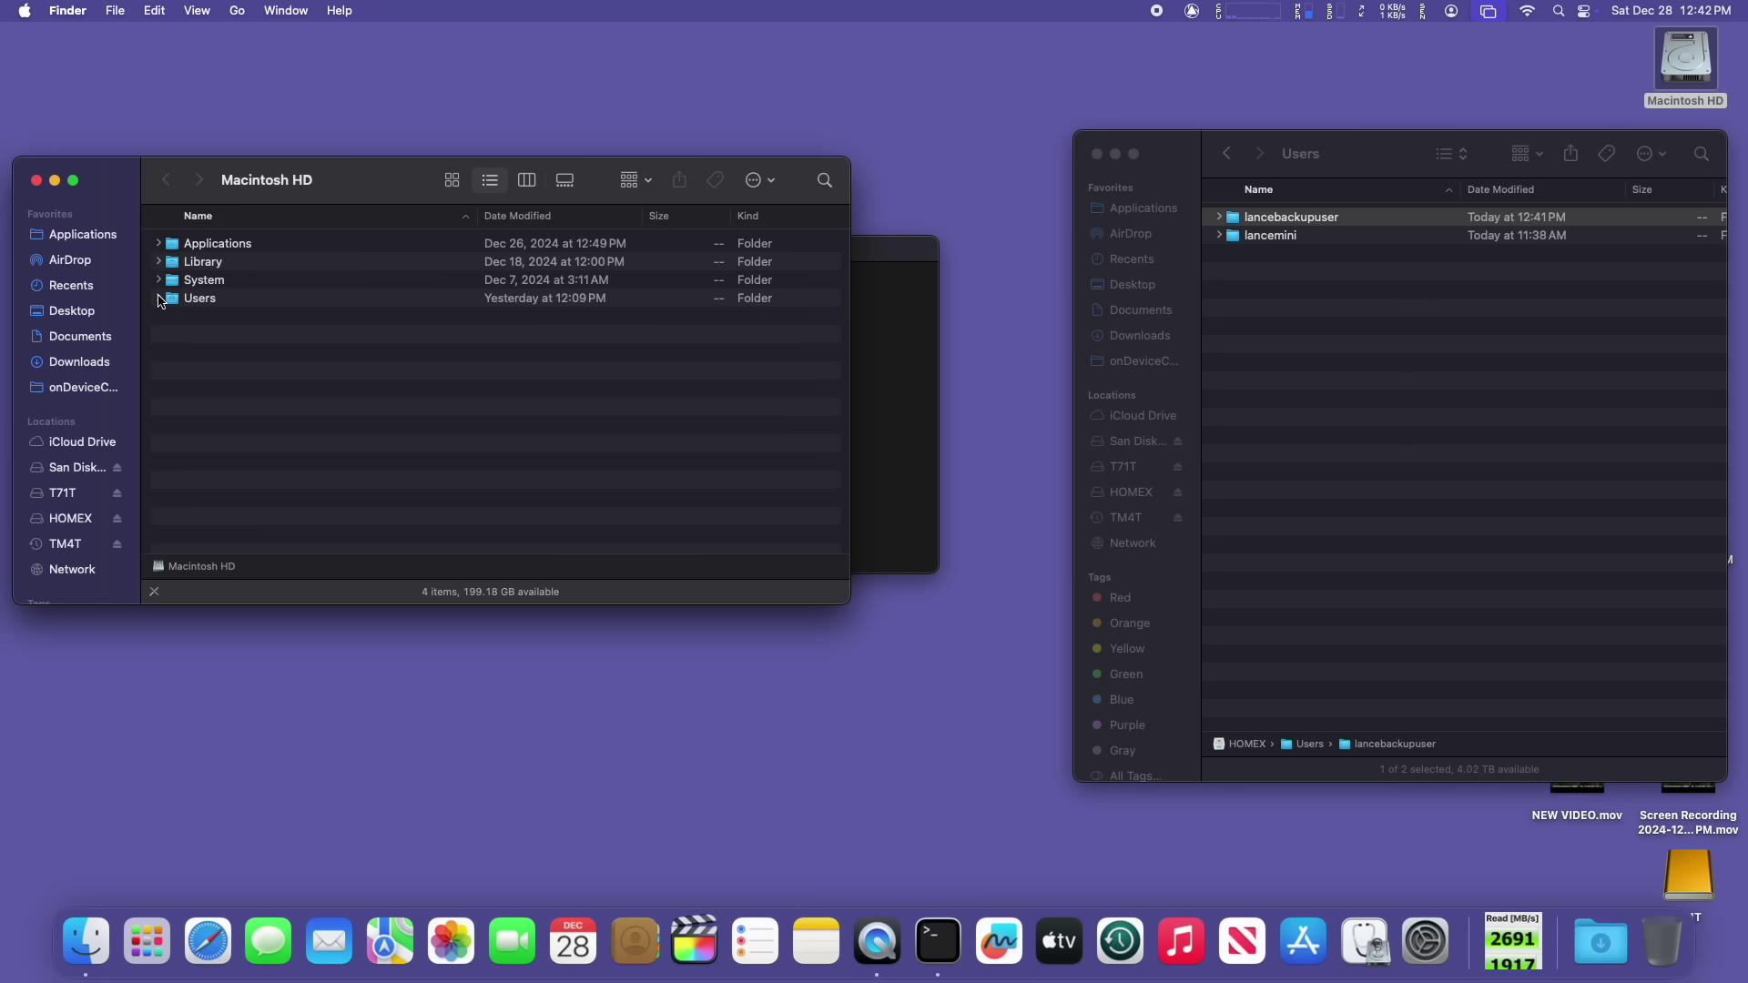
pyautogui.doubleClick(199, 299)
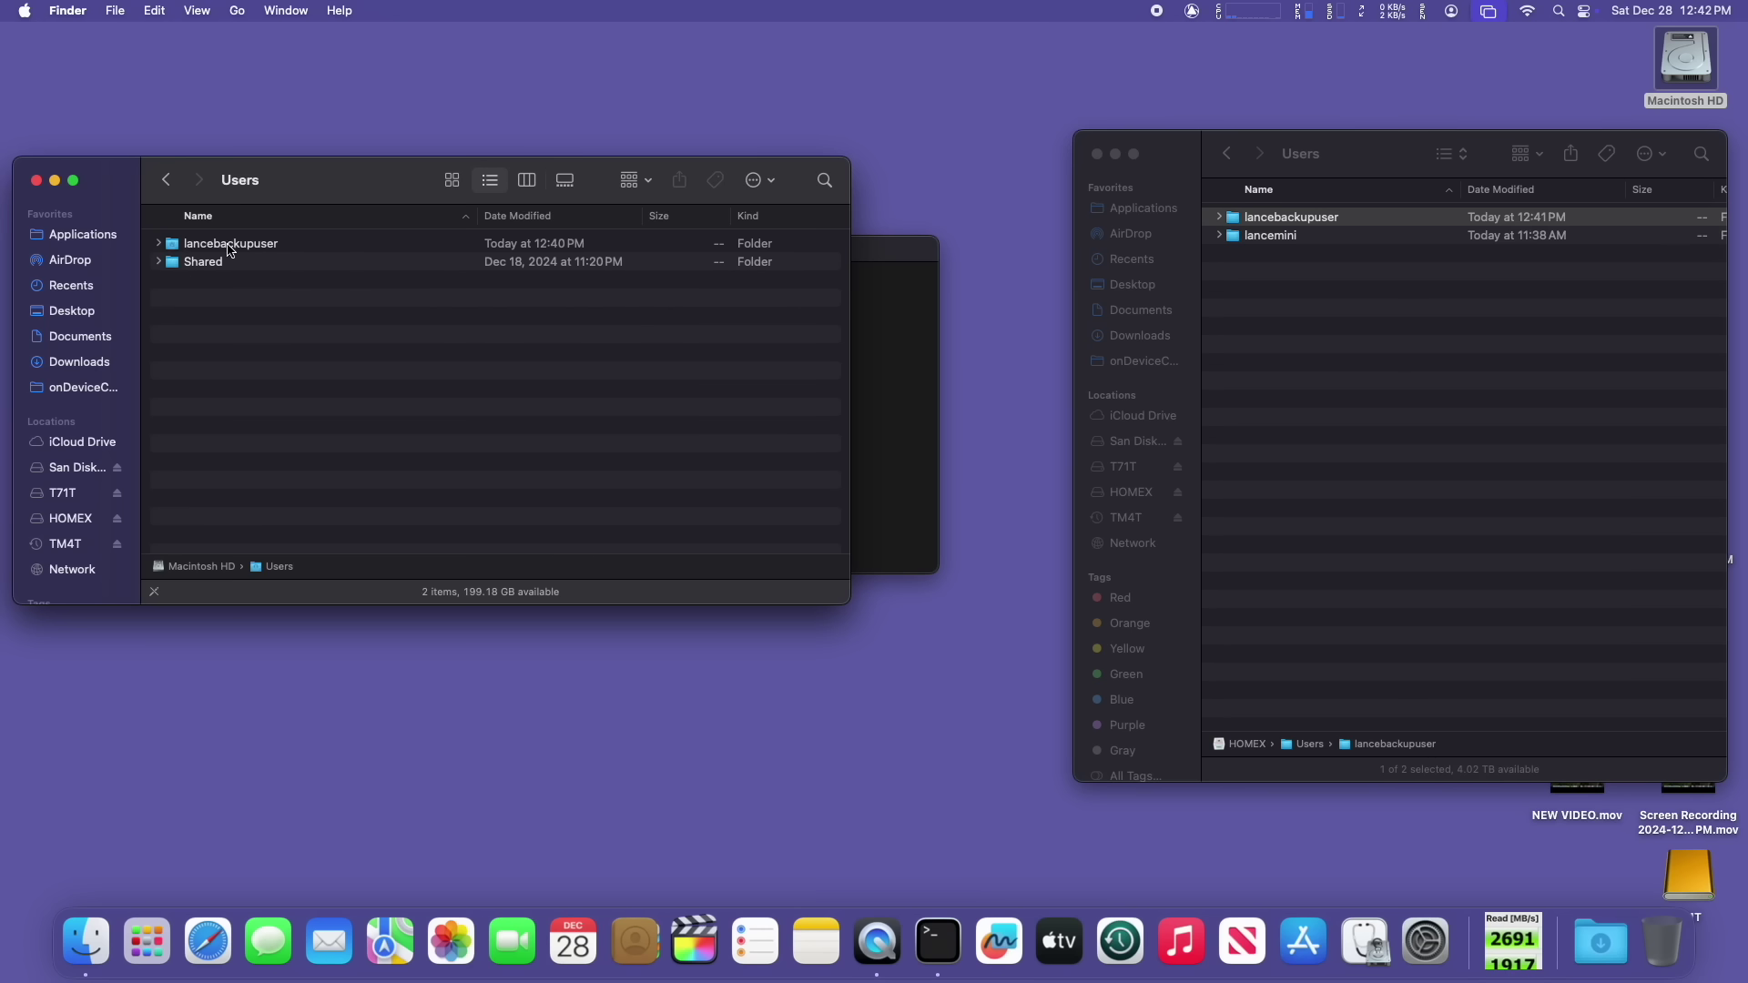
pyautogui.click(37, 182)
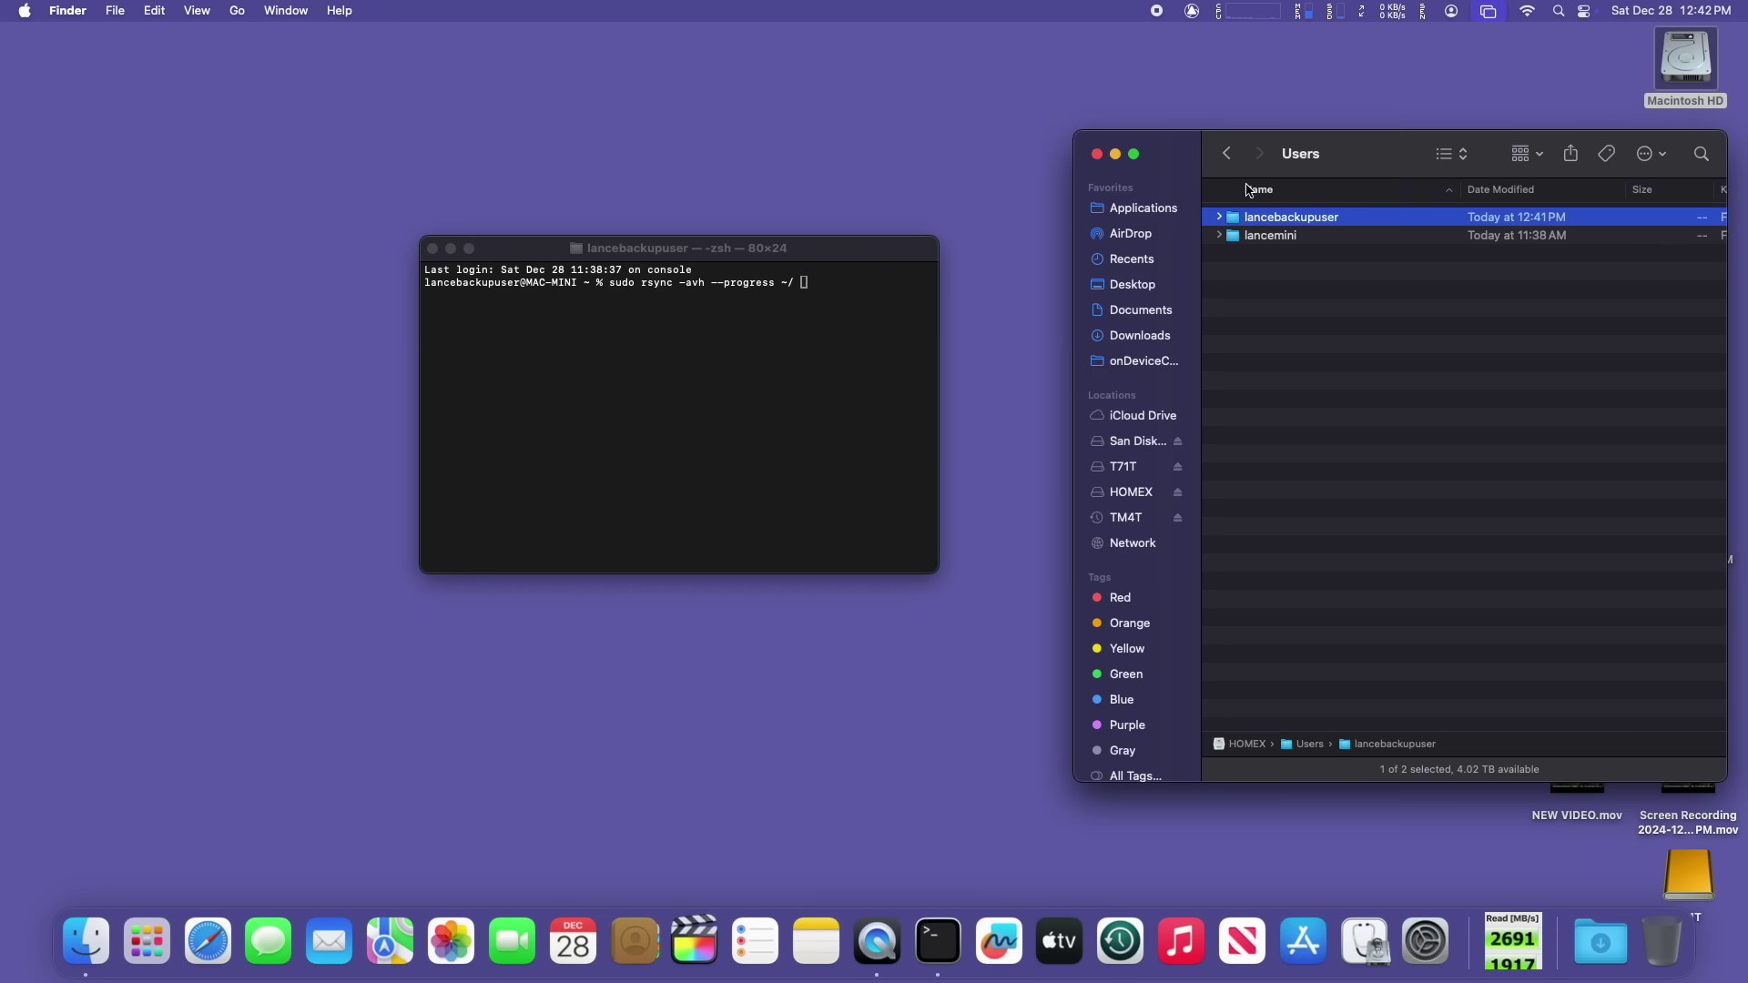
pyautogui.moveTo(1356, 169); pyautogui.dragTo(1284, 173)
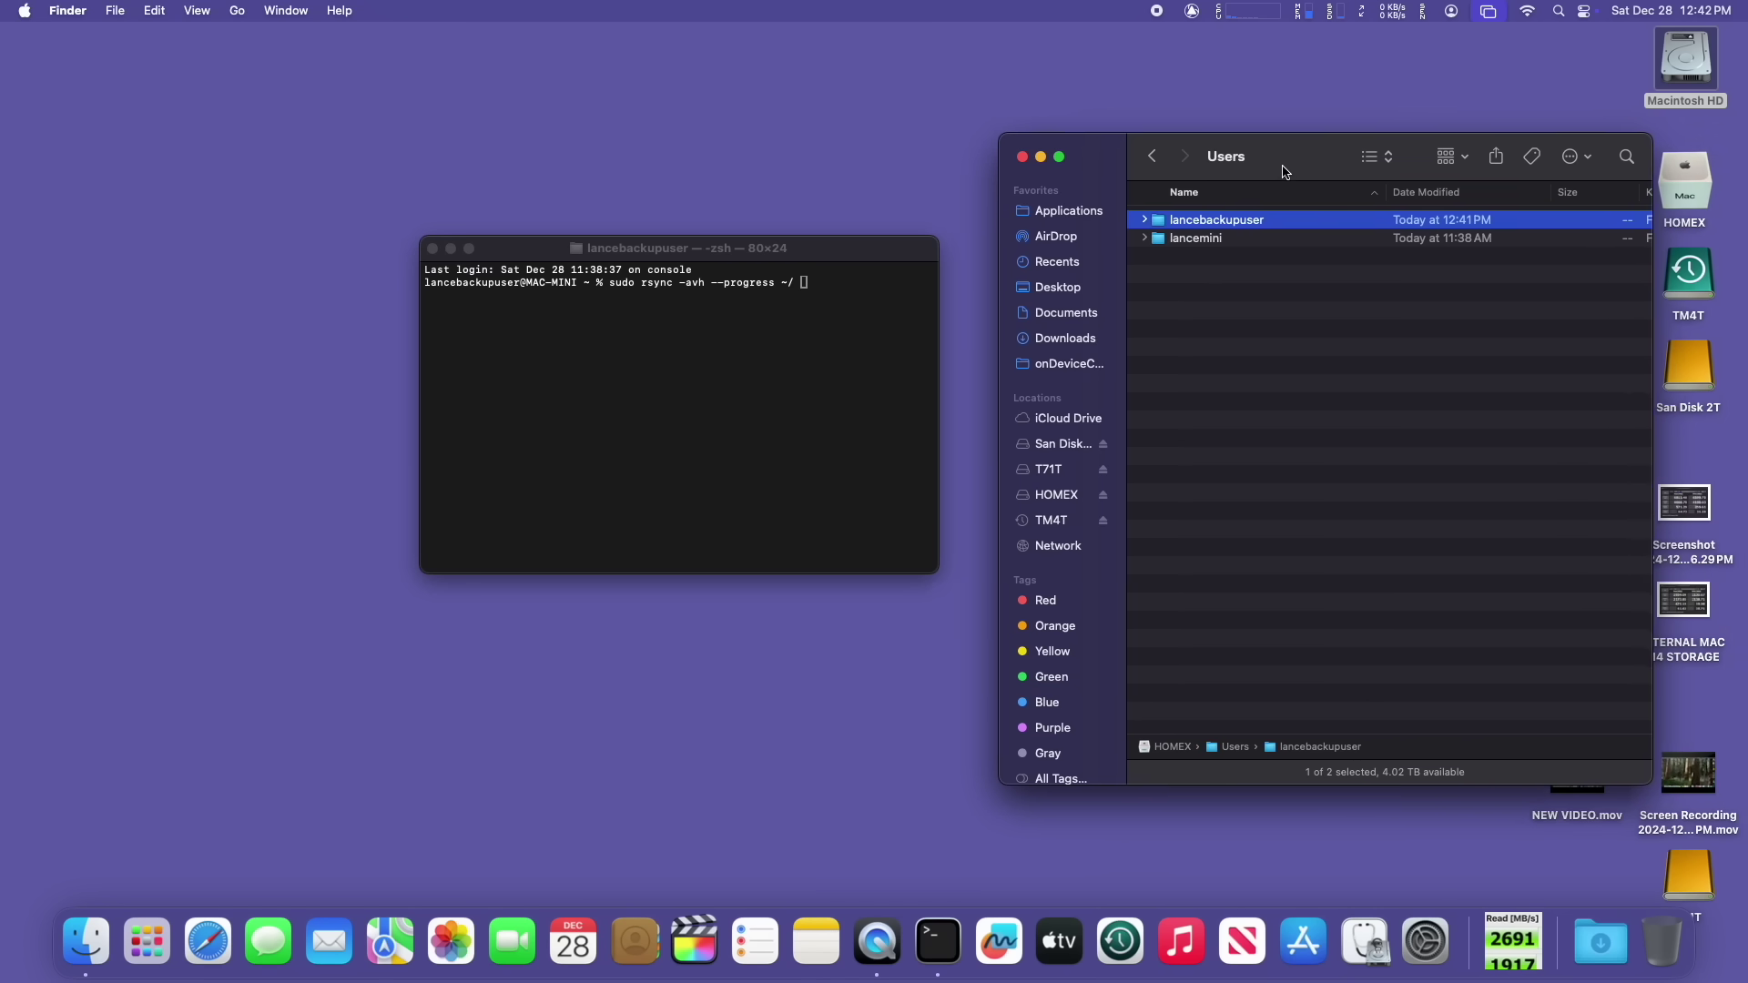
# Step: Finish the rsync command with the HOMEX backup user folder as destination, run it, authorise, and allow access
pyautogui.click(835, 256)
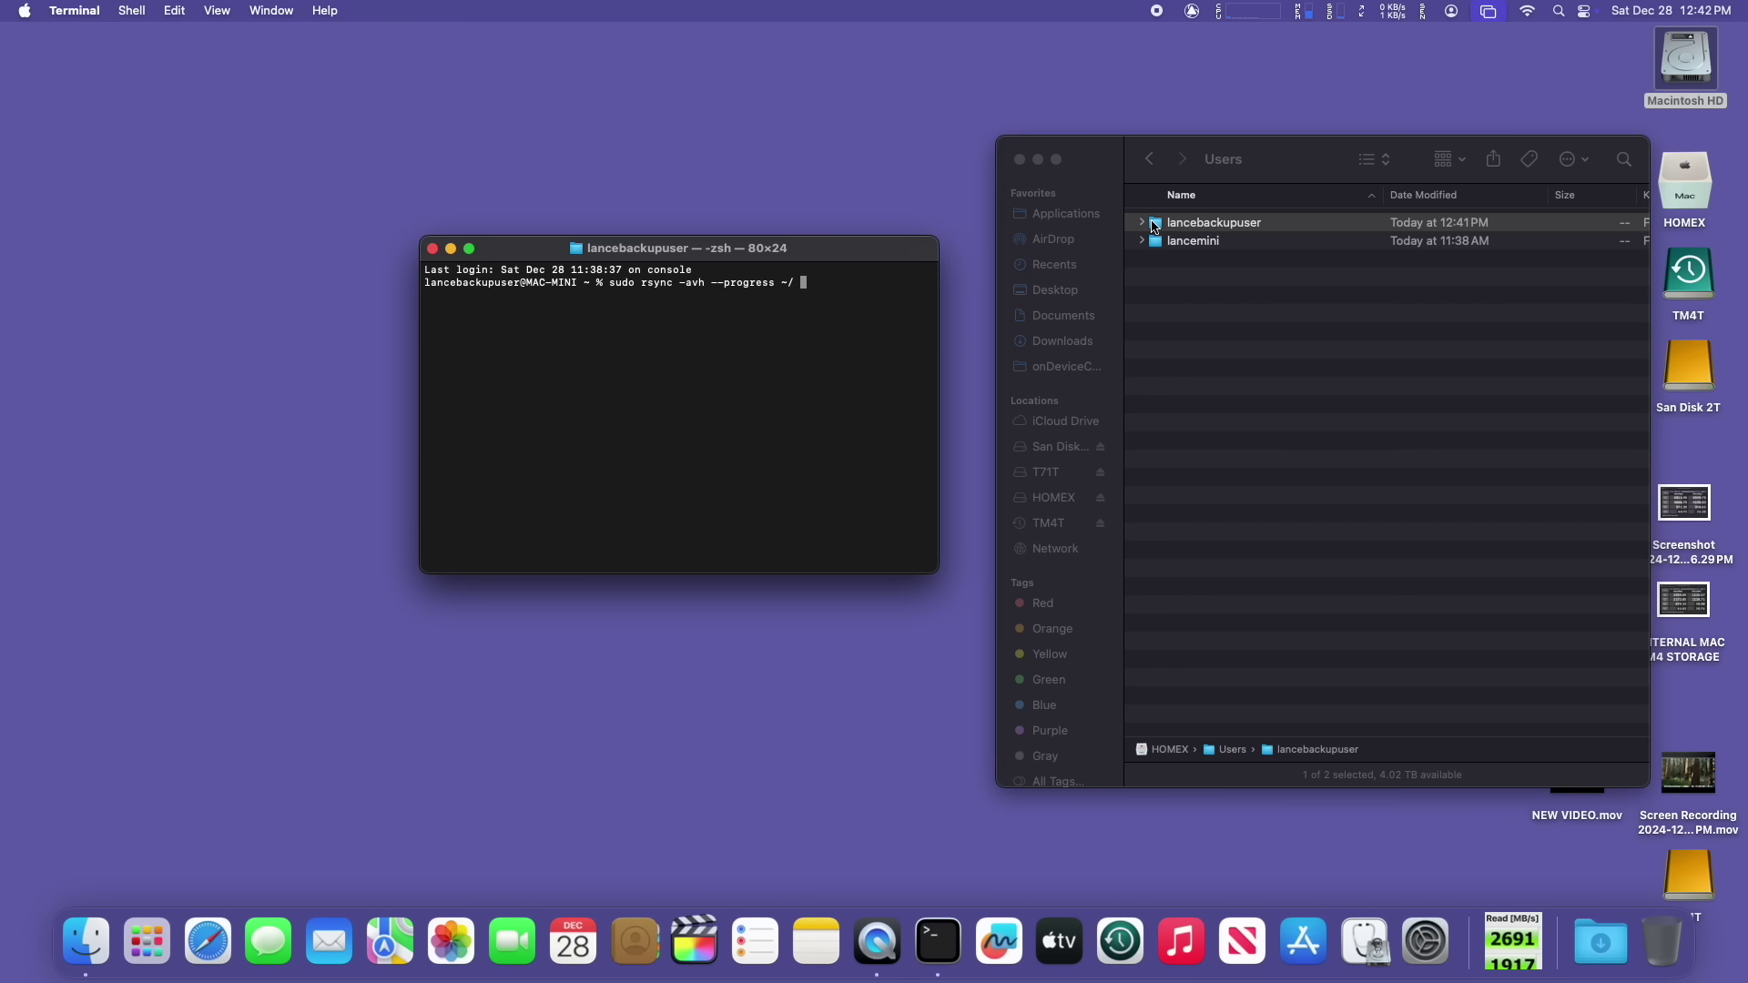
pyautogui.moveTo(1155, 227); pyautogui.dragTo(850, 290)
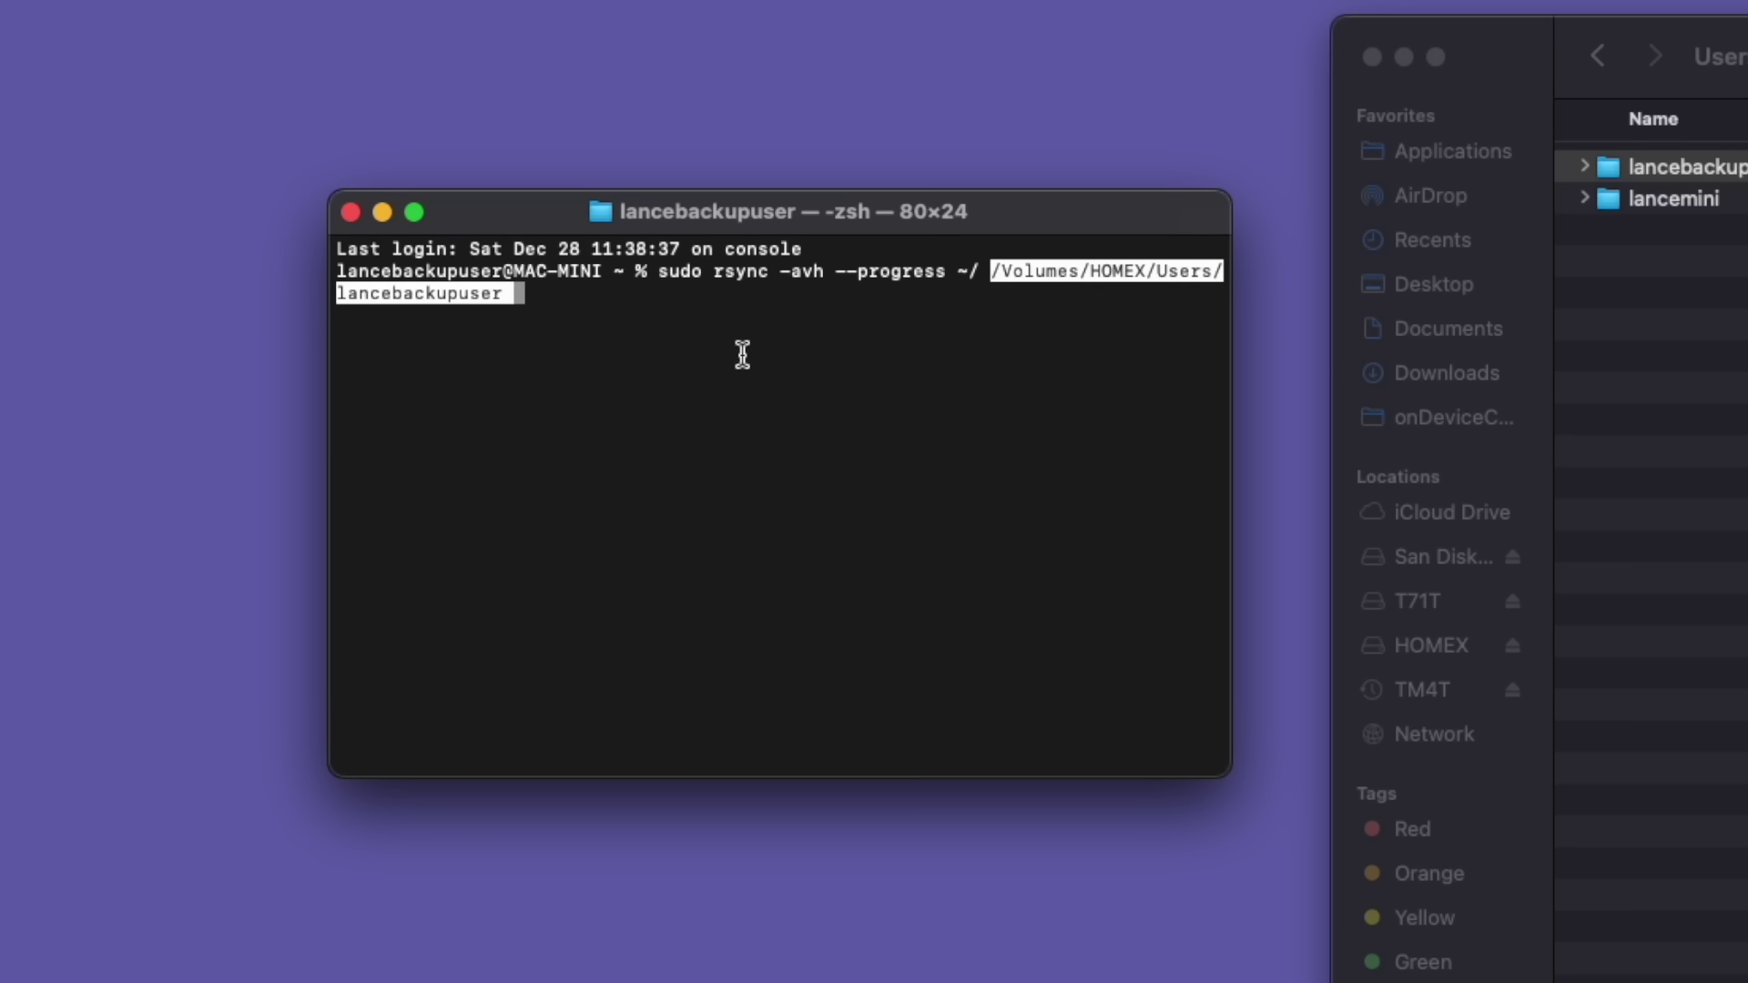
pyautogui.press('Return')
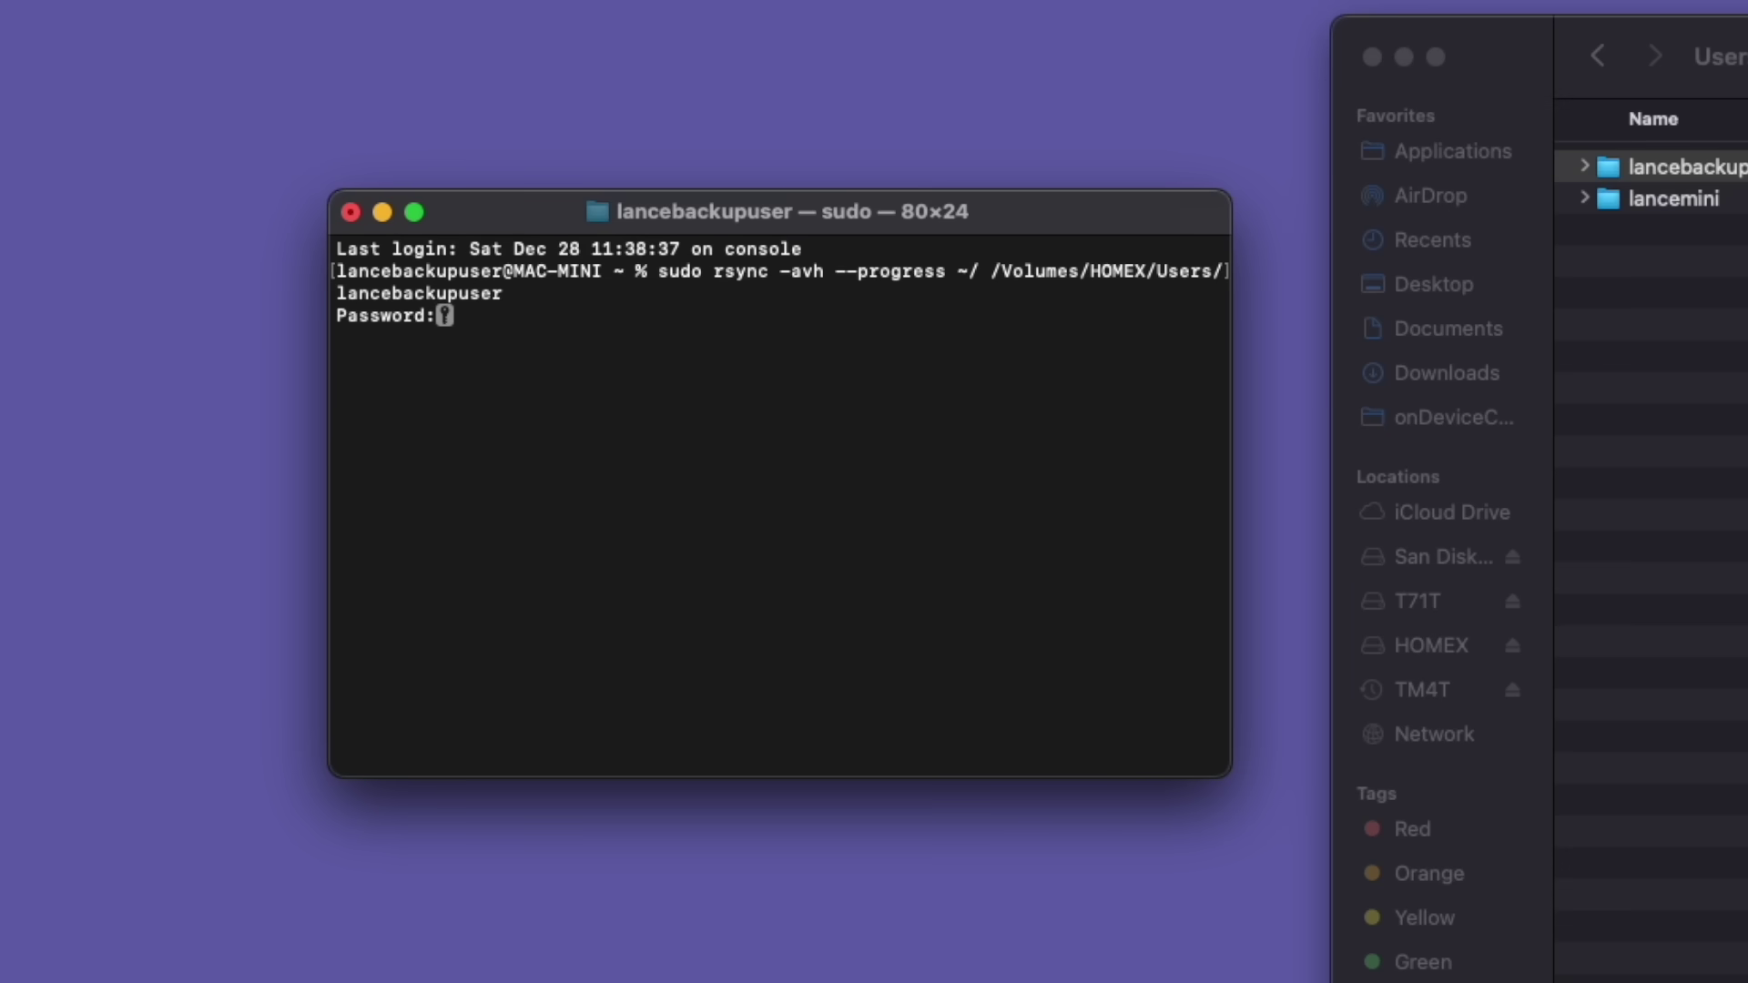
pyautogui.press('Return')
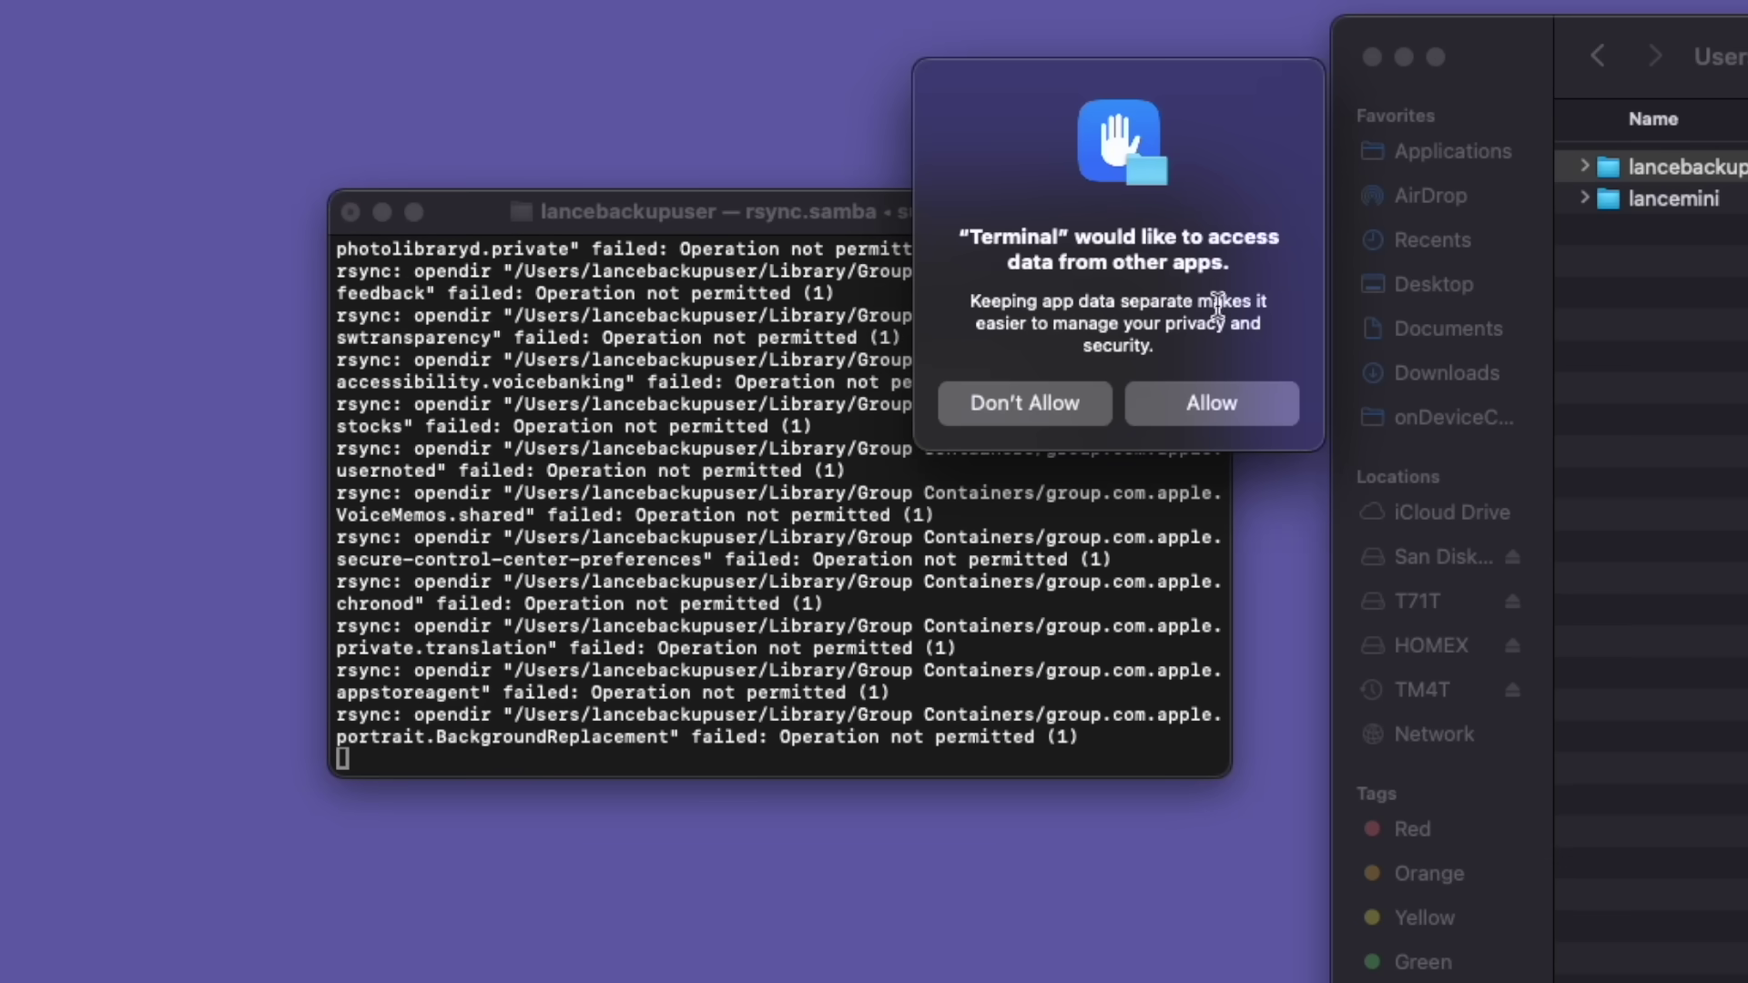
pyautogui.click(1247, 404)
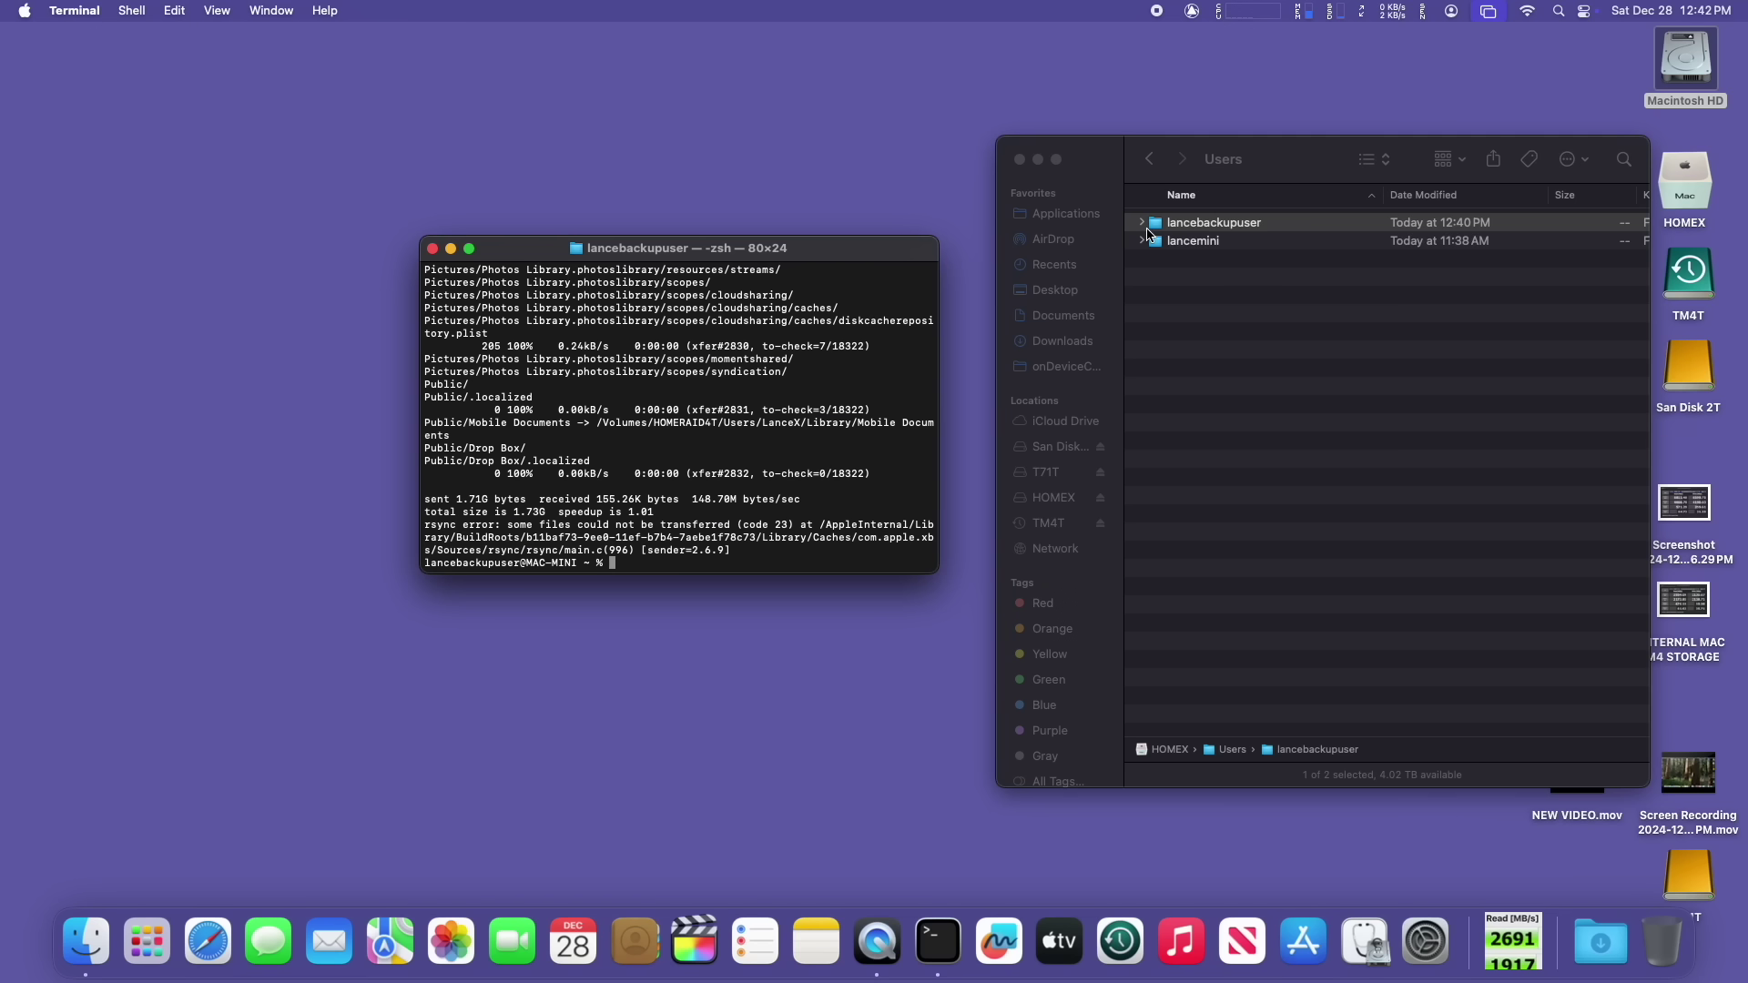
# Step: Open the backup user's folder on HOMEX, expand Desktop, and Quick Look the original desktop screenshot
pyautogui.doubleClick(1157, 230)
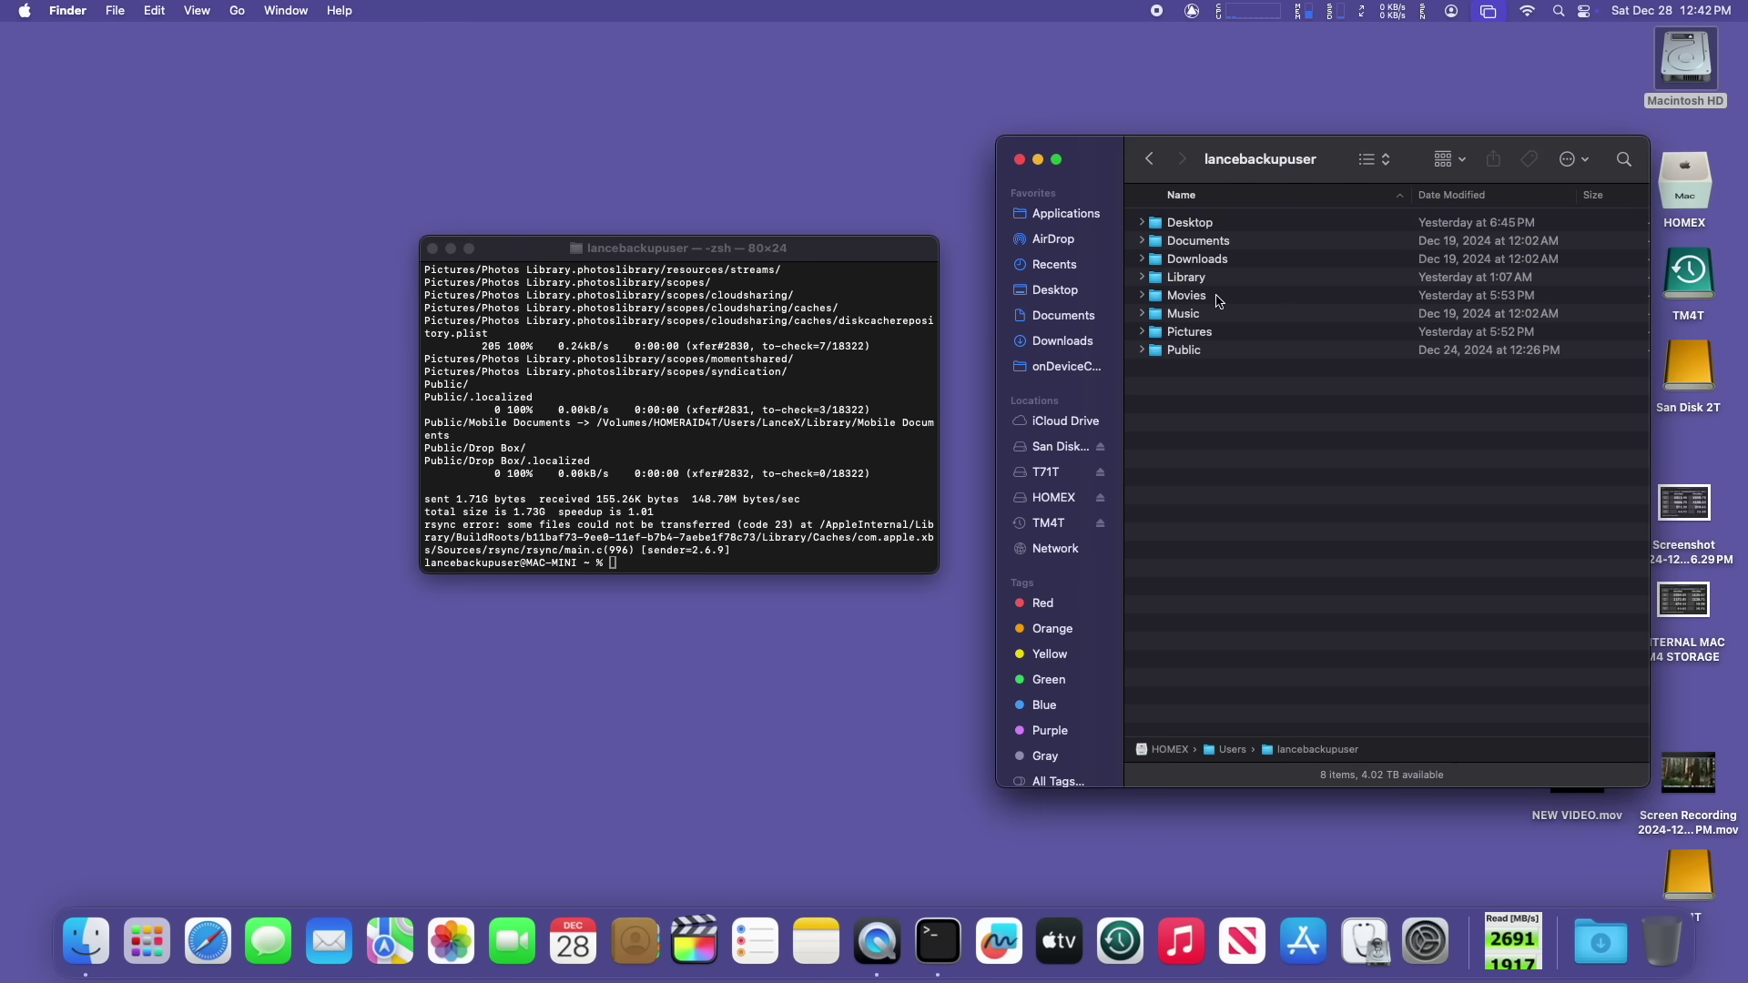
pyautogui.click(1143, 223)
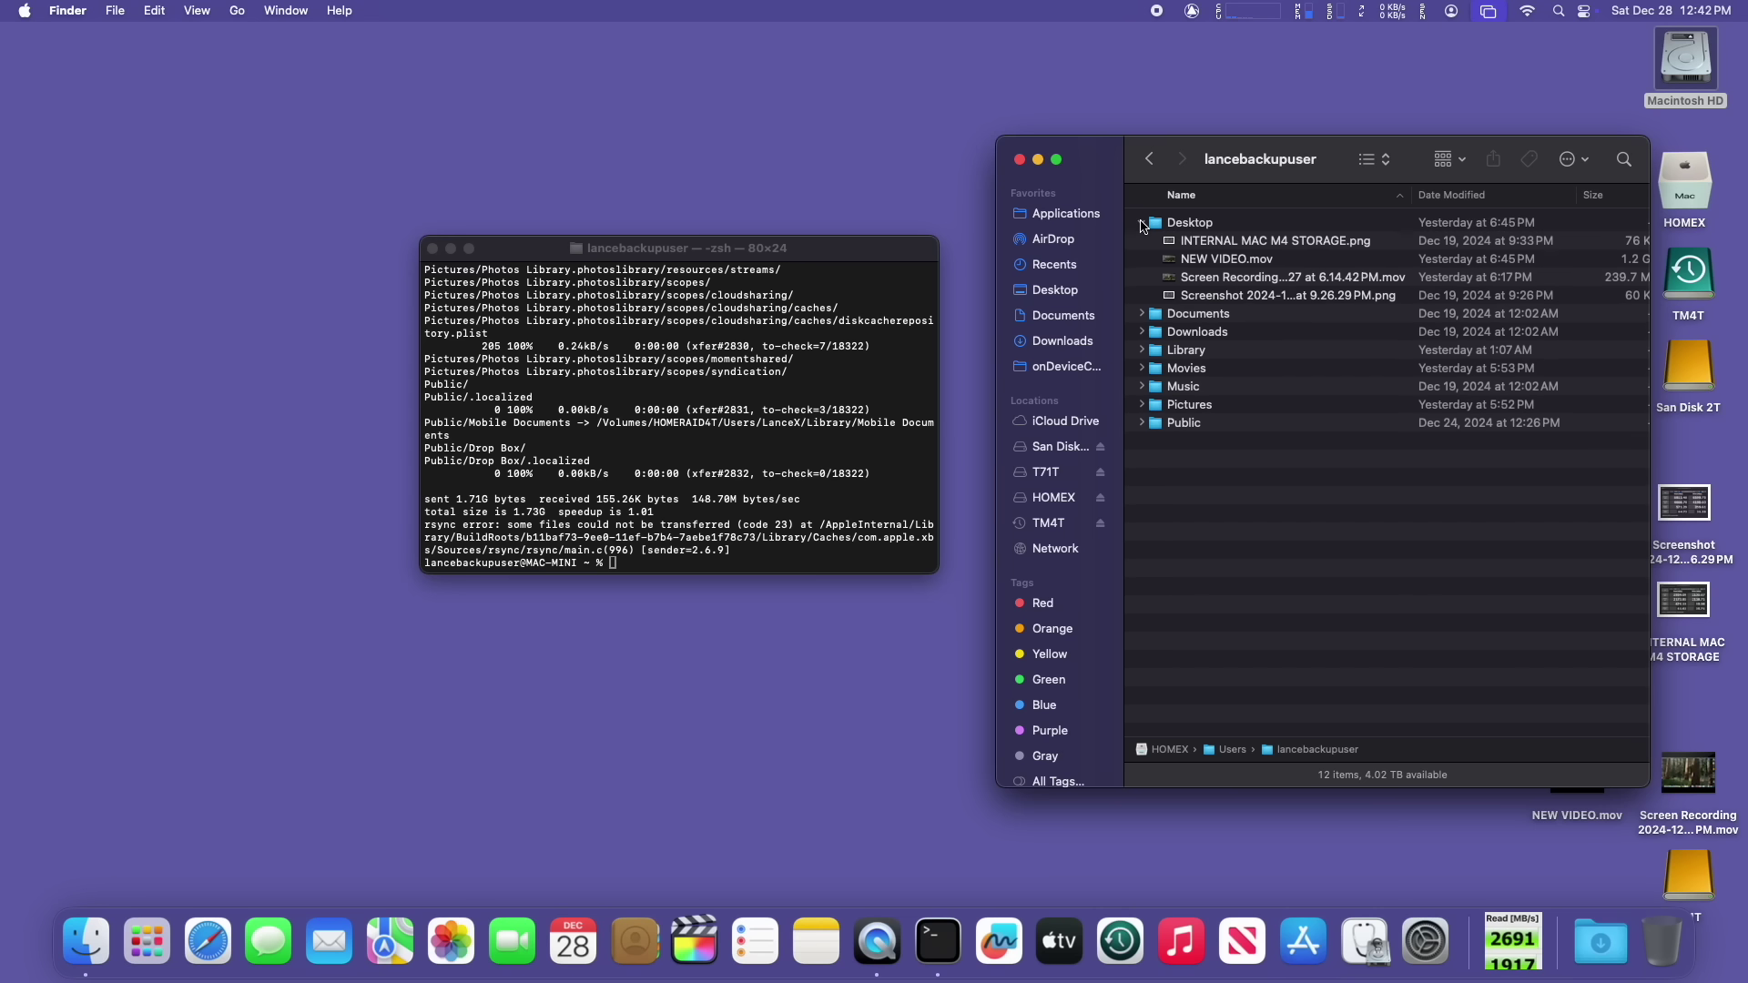
pyautogui.click(1691, 508)
pyautogui.press('space')
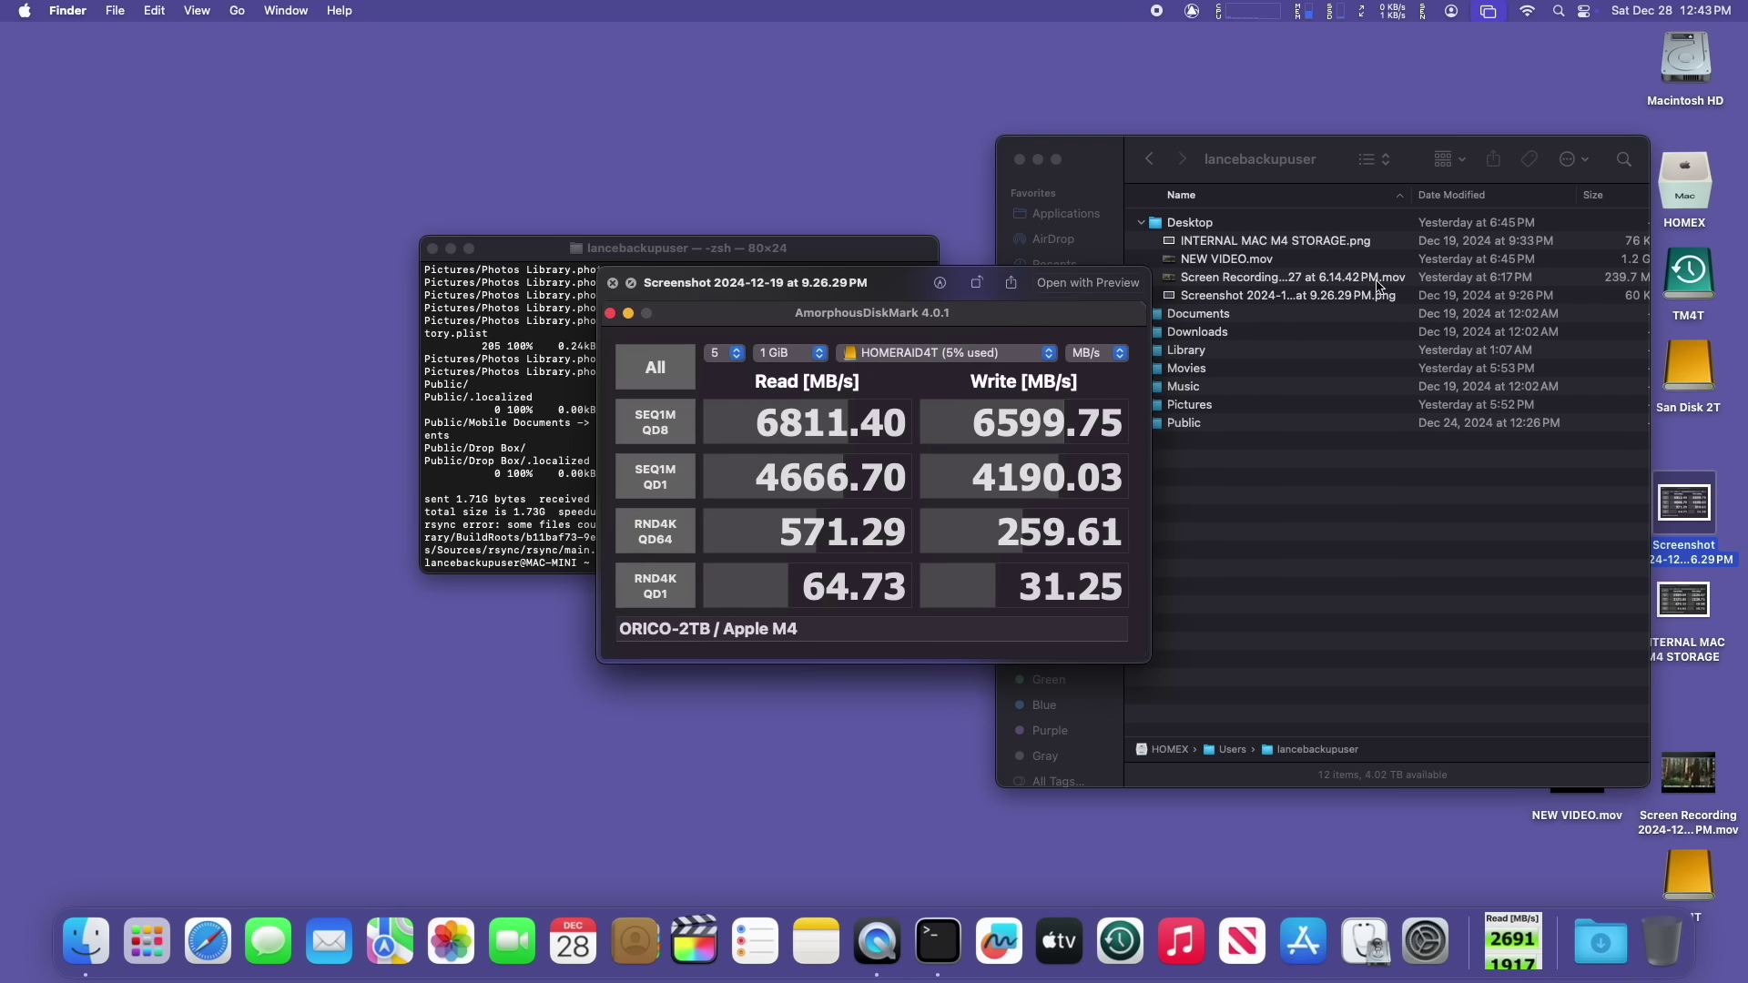
pyautogui.press('space')
# Step: Quick Look the copied screen recording and screenshot, comparing them with the original screenshot
pyautogui.click(1366, 277)
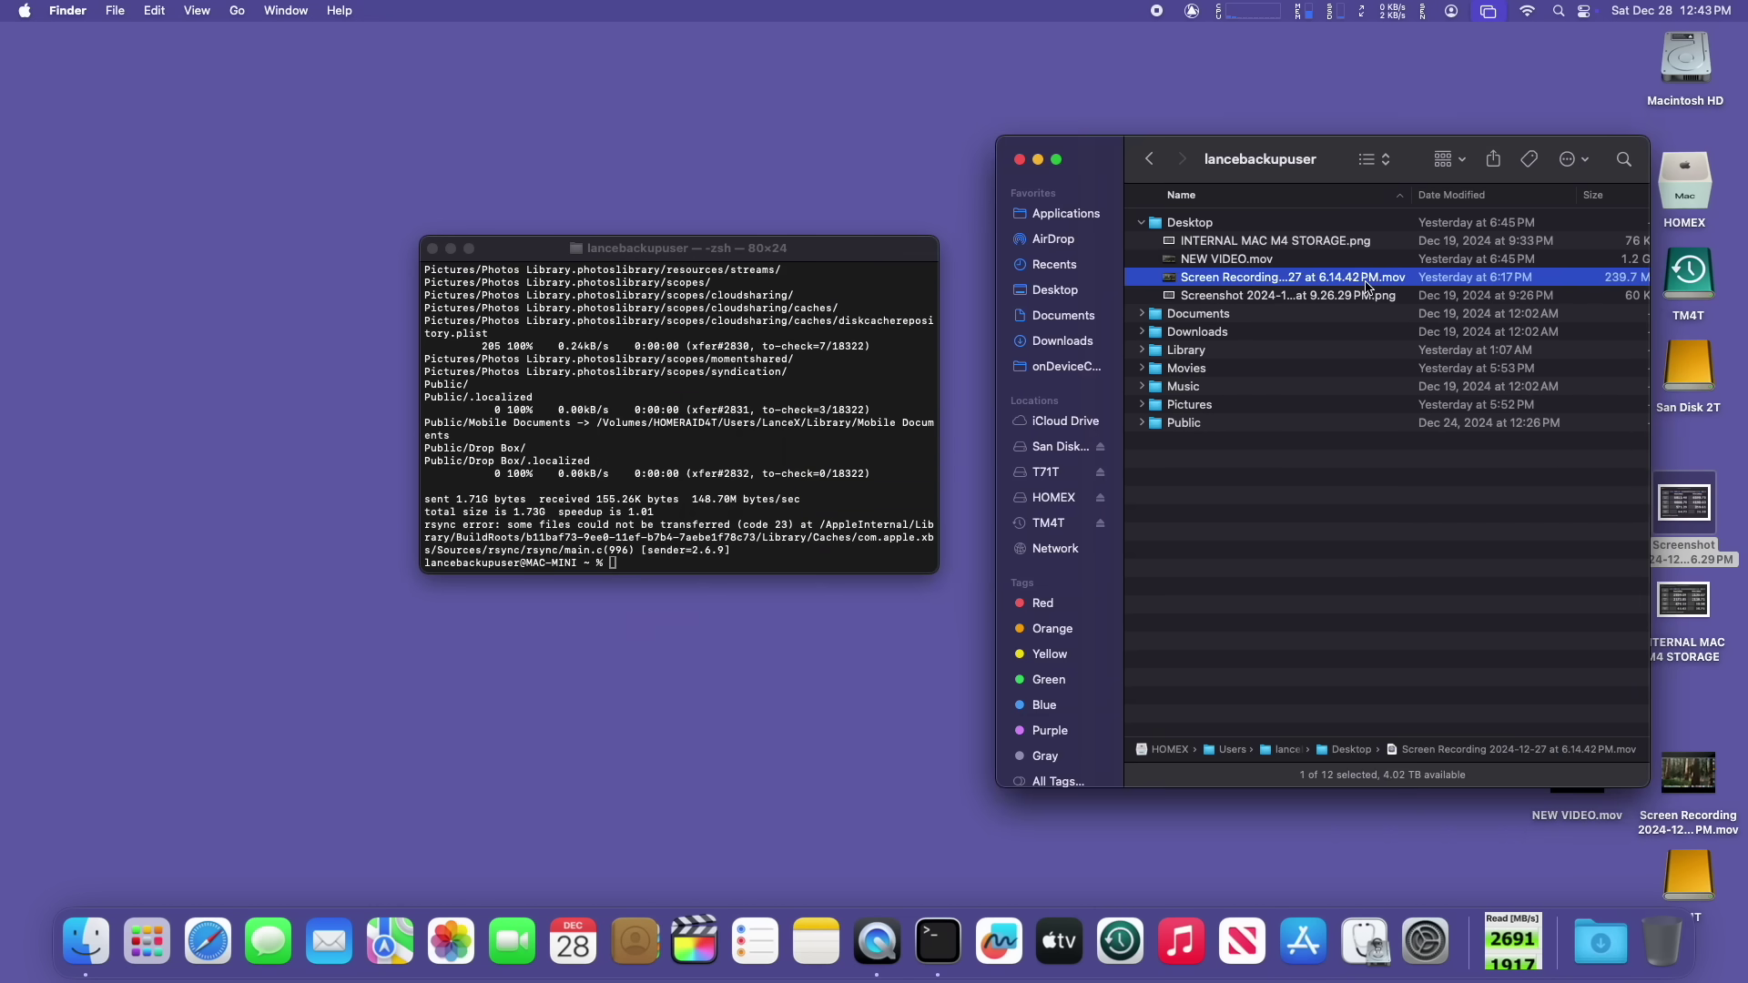
pyautogui.press('space')
pyautogui.press('space')
pyautogui.click(1366, 298)
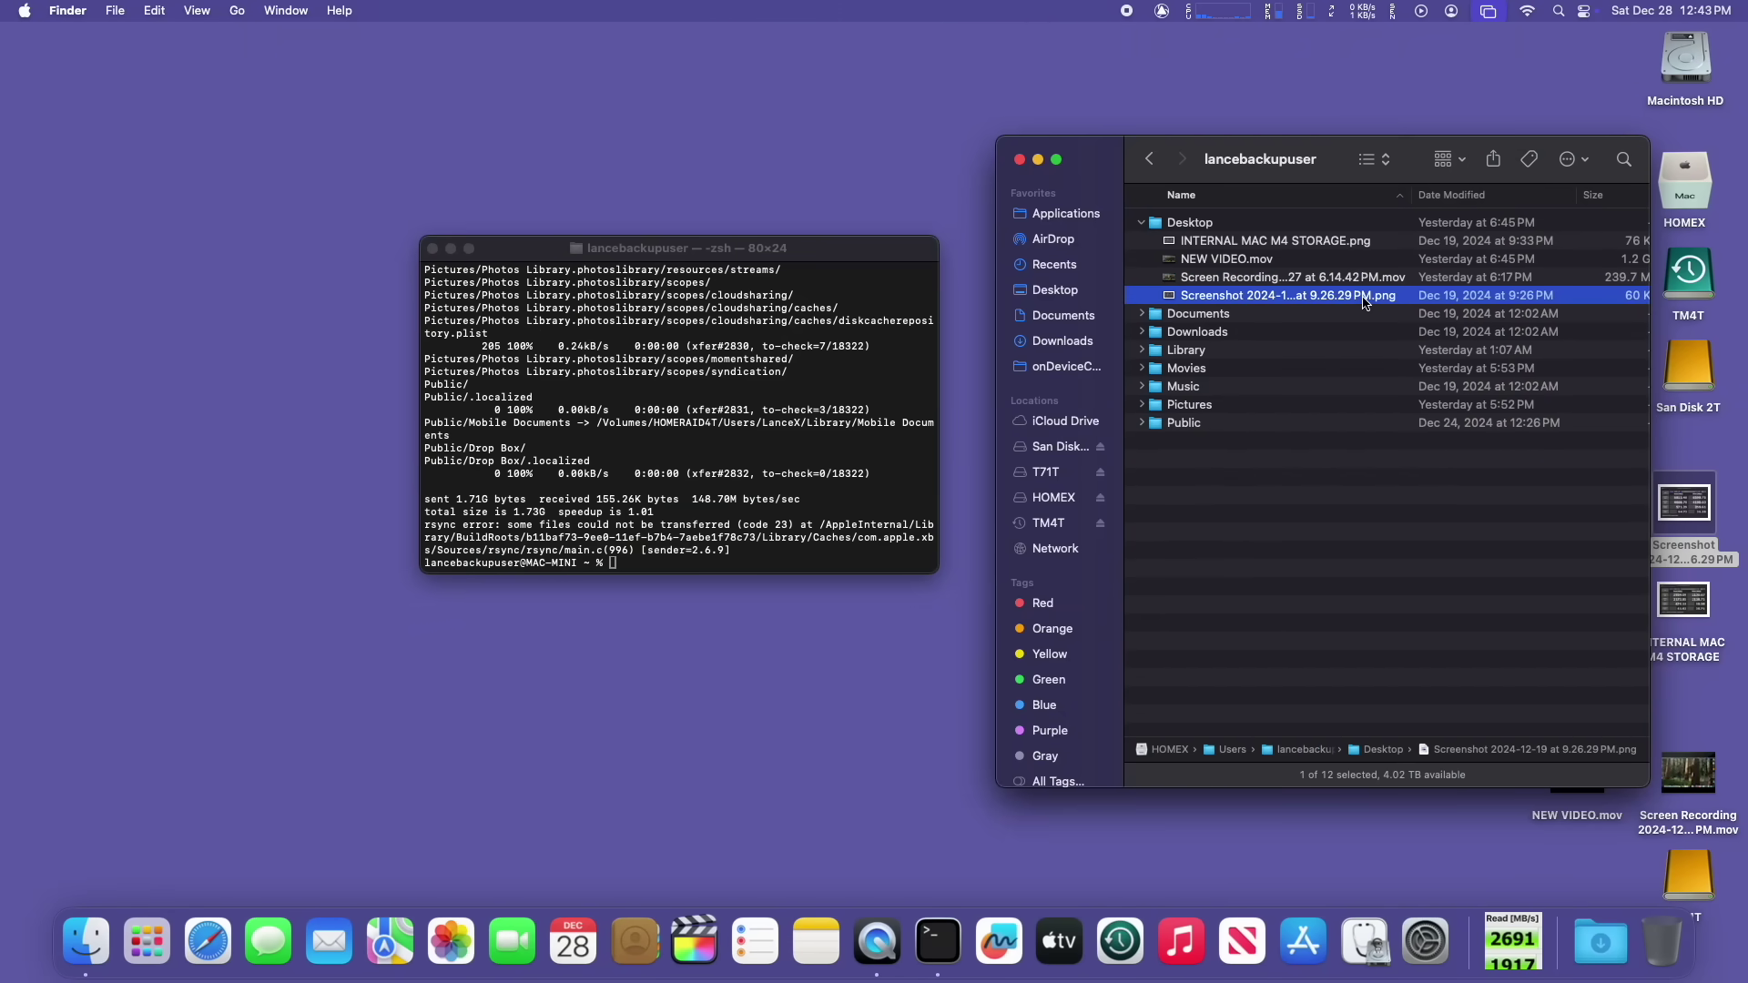
pyautogui.press('space')
pyautogui.press('space')
pyautogui.click(1682, 502)
pyautogui.press('space')
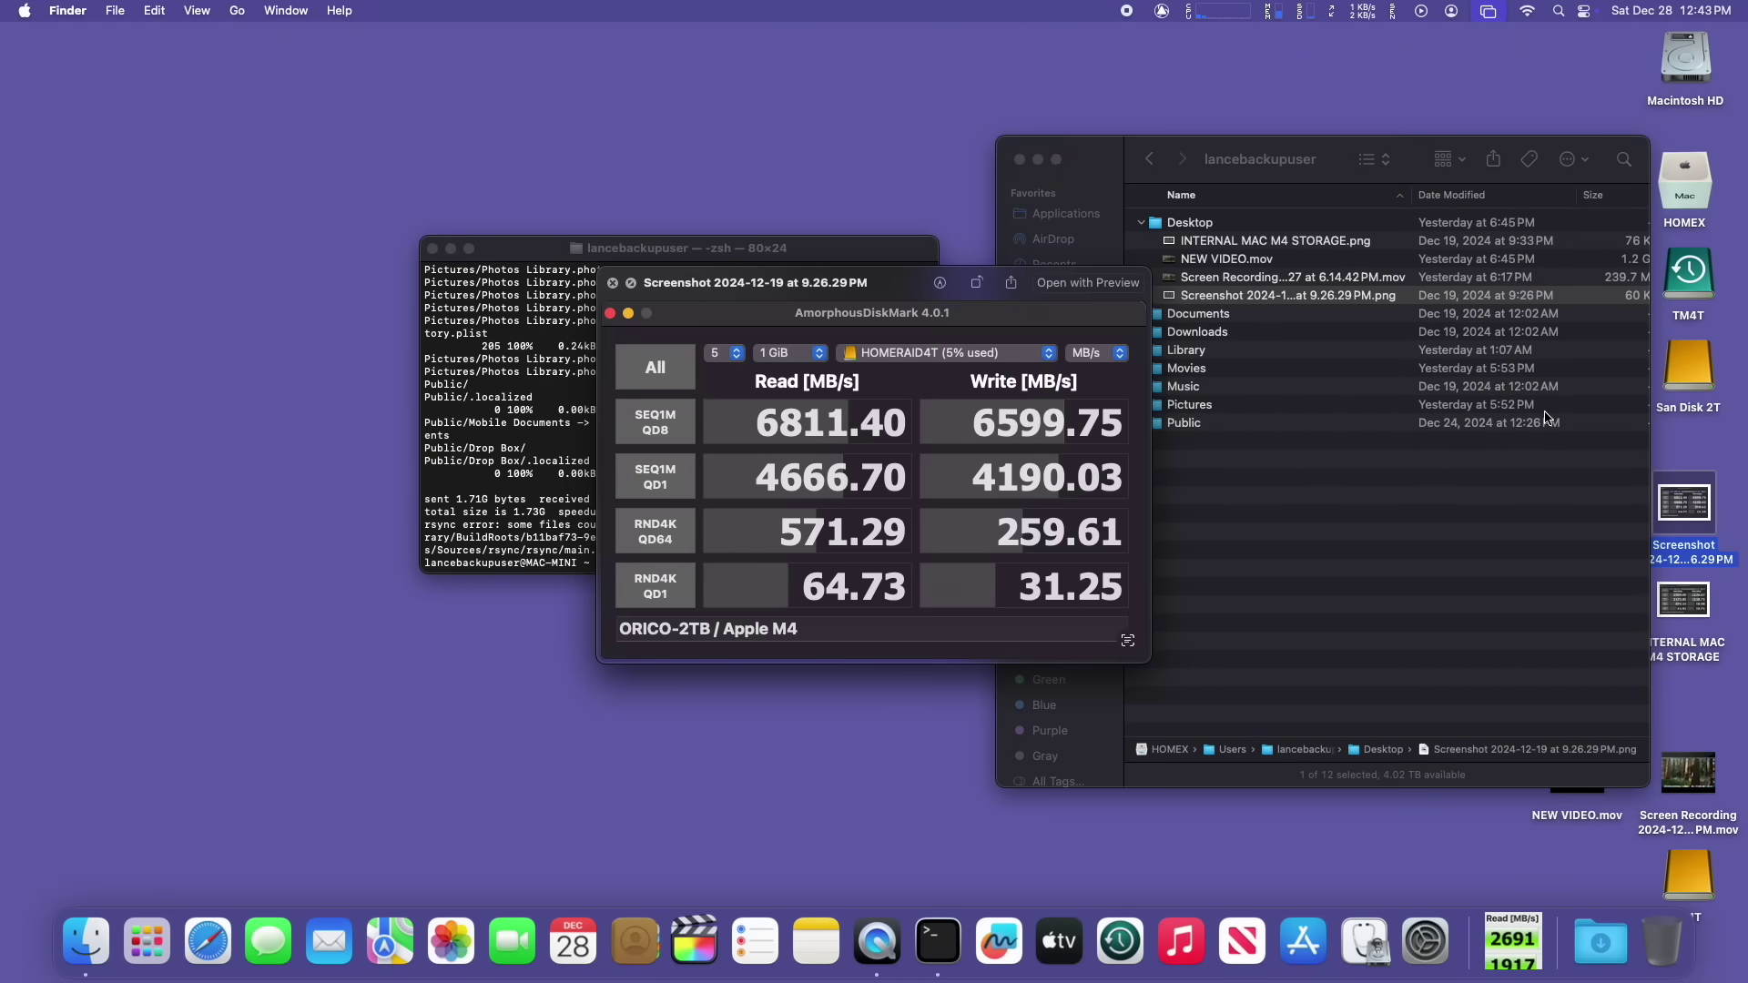
pyautogui.press('space')
# Step: Reselect the copied screenshot and cancel the accidental rename
pyautogui.click(1308, 302)
pyautogui.press('Return')
pyautogui.press('BackSpace')
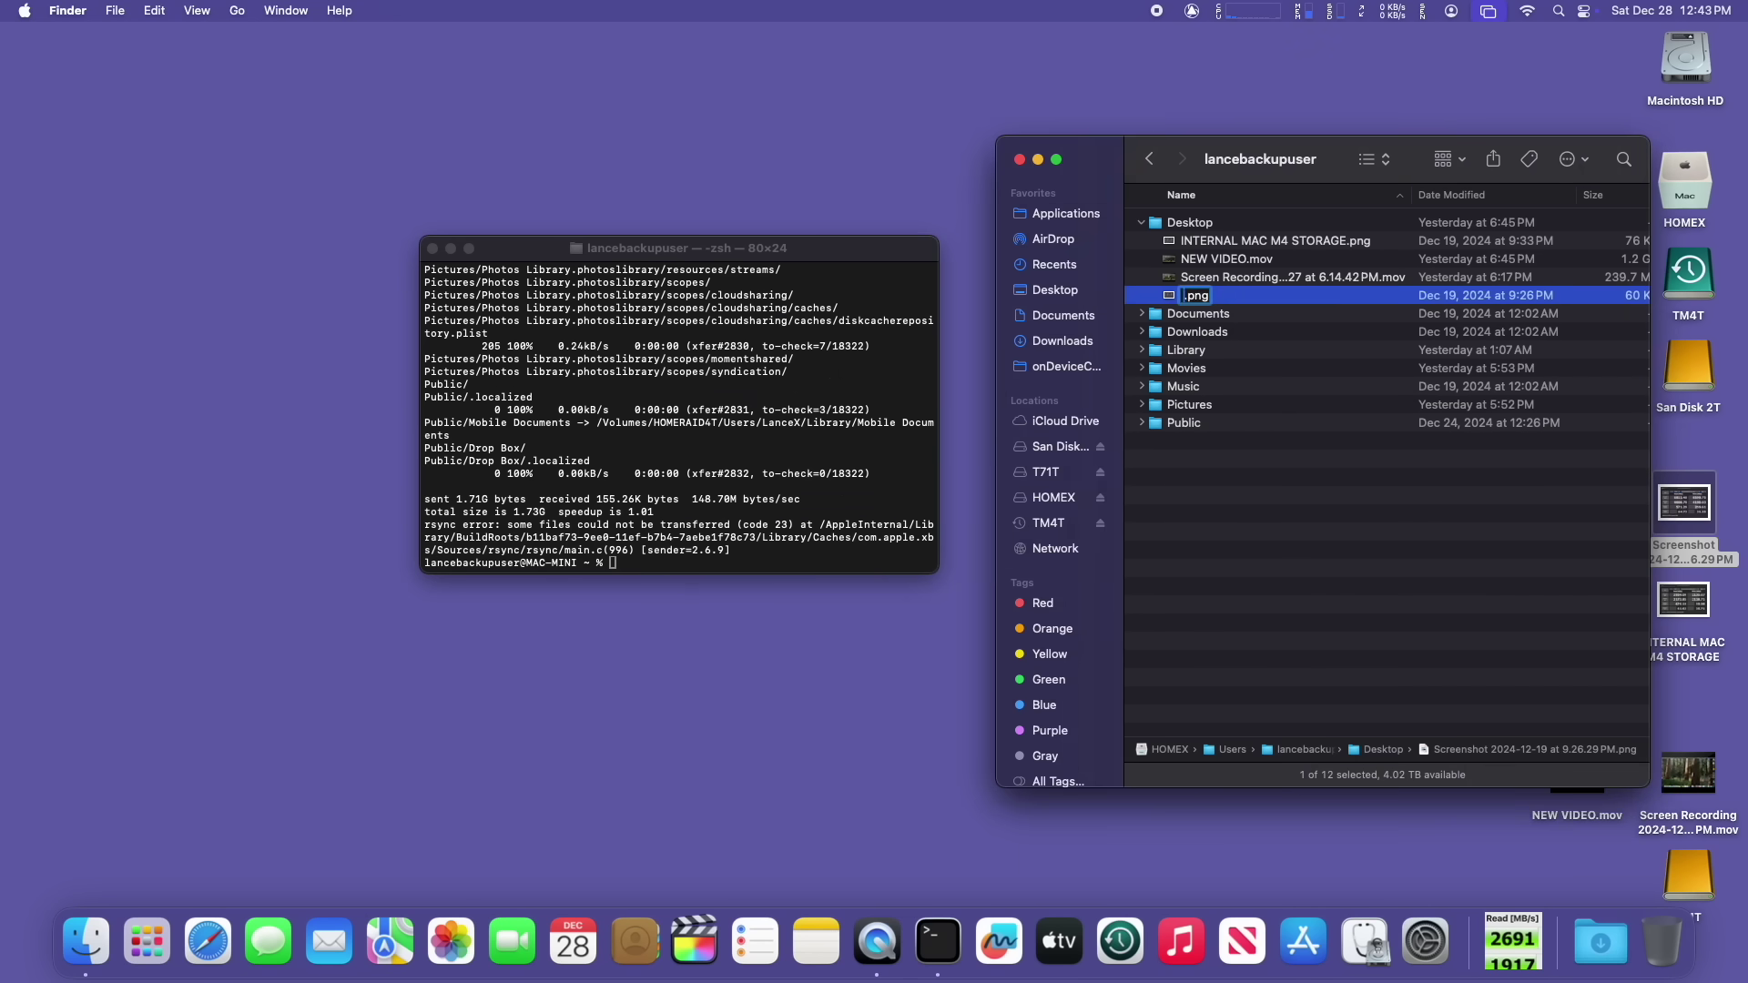
pyautogui.press('Escape')
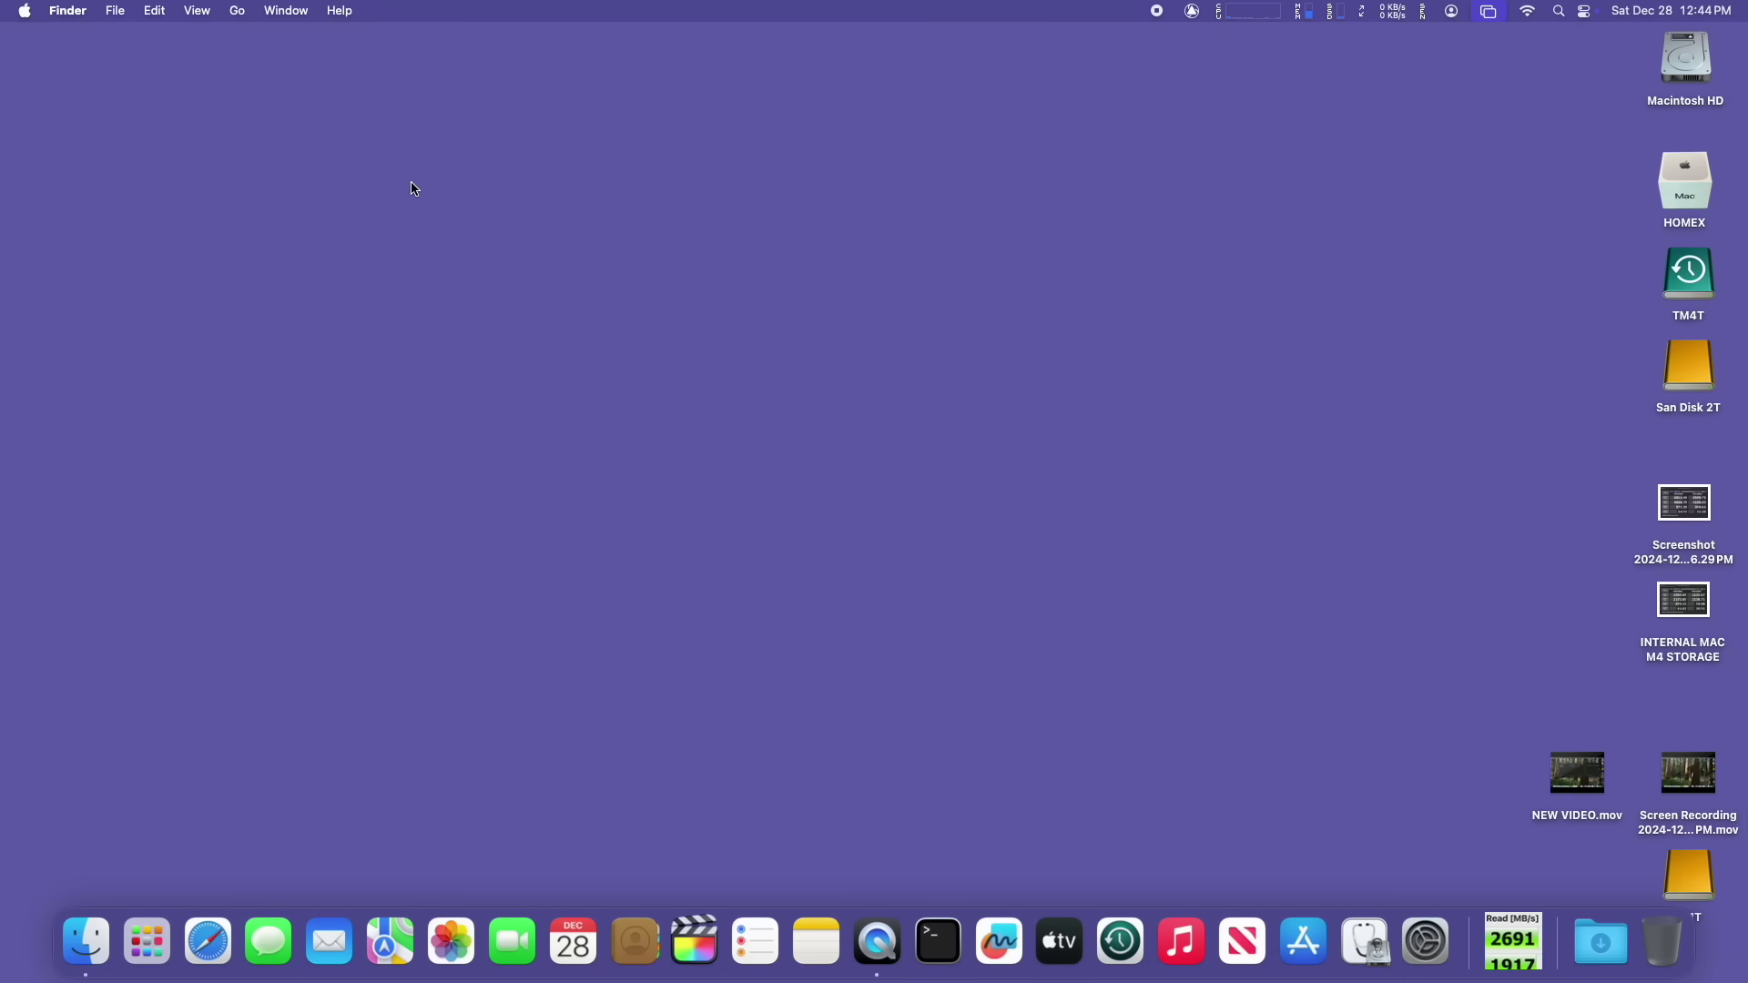
# Step: Open System Settings' Users & Groups and choose Advanced Options for the backup user
pyautogui.click(24, 10)
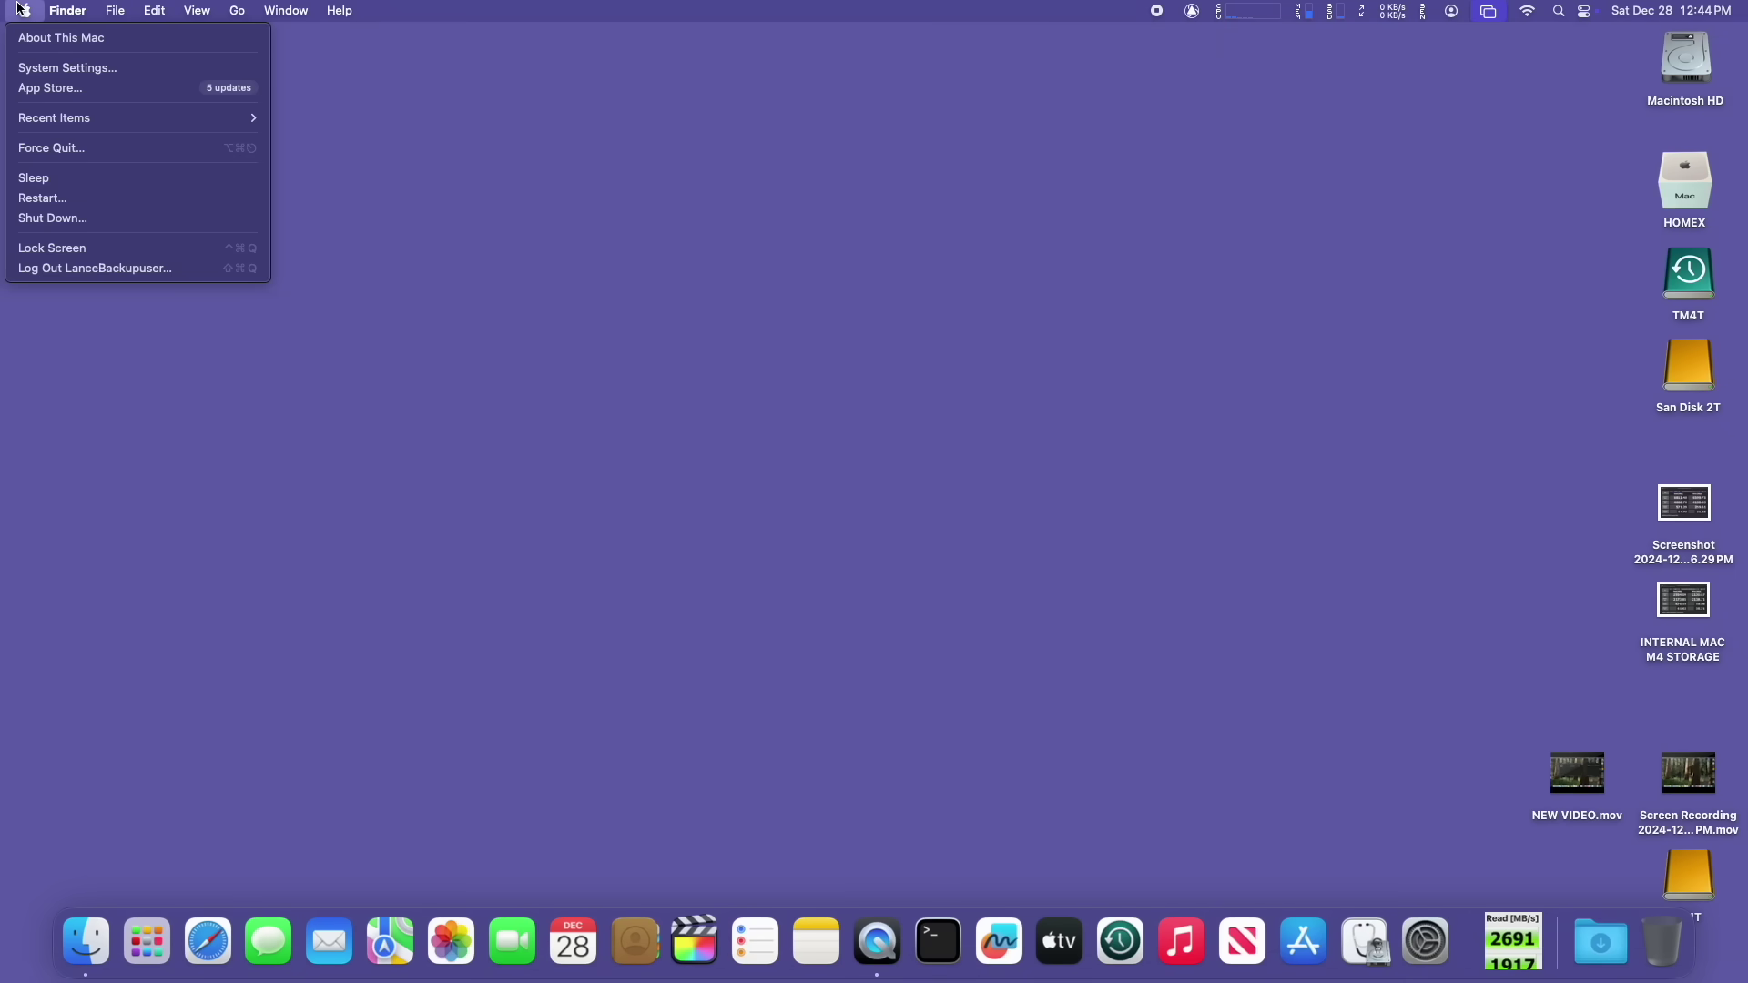
pyautogui.click(76, 70)
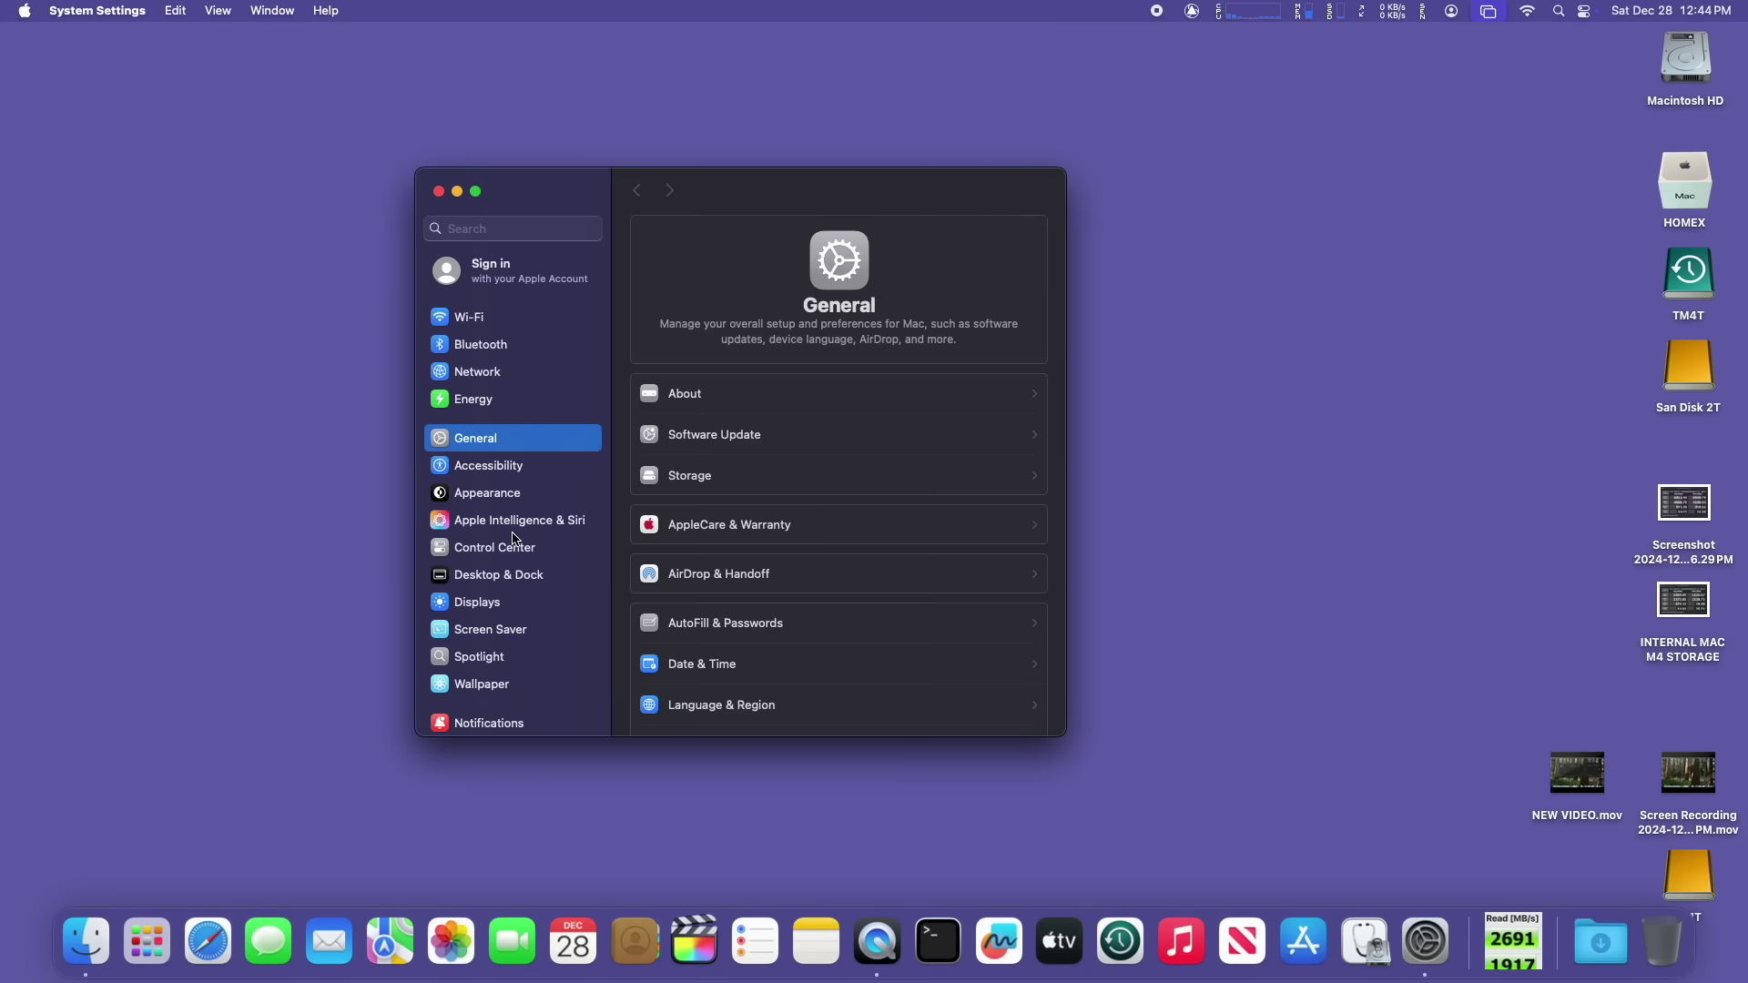
pyautogui.scroll(-5, 514, 539)
pyautogui.scroll(-5, 514, 539)
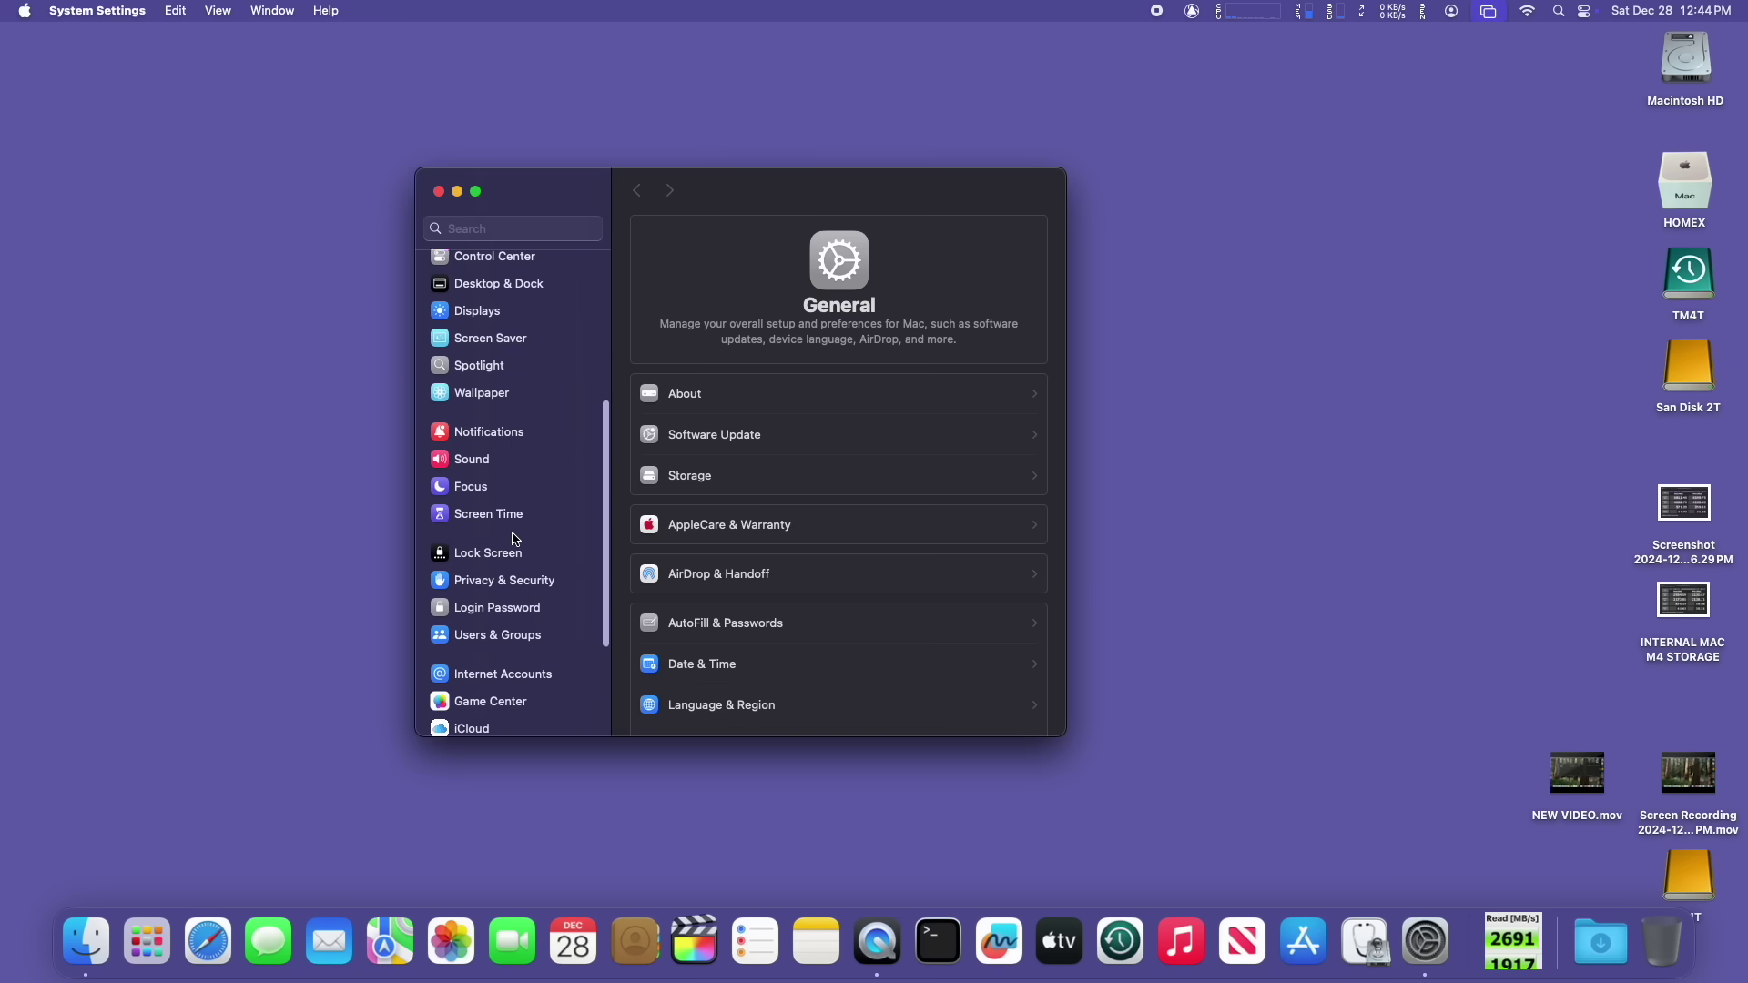
pyautogui.click(512, 536)
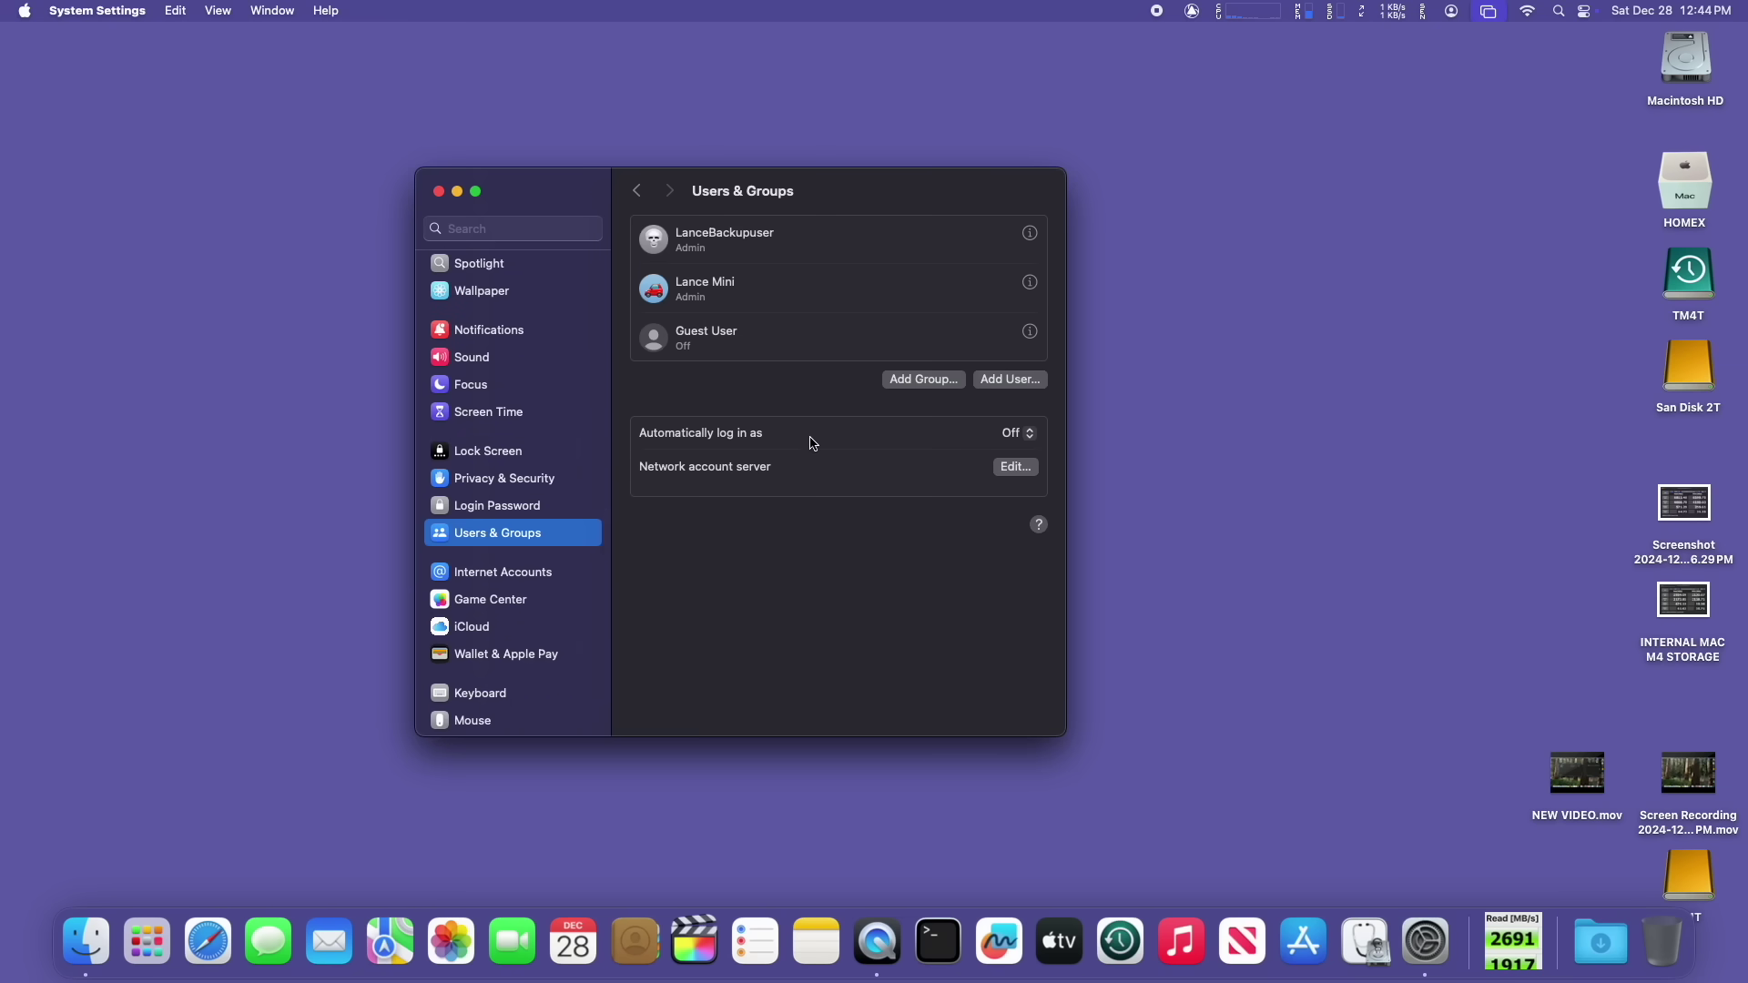
pyautogui.rightClick(962, 249)
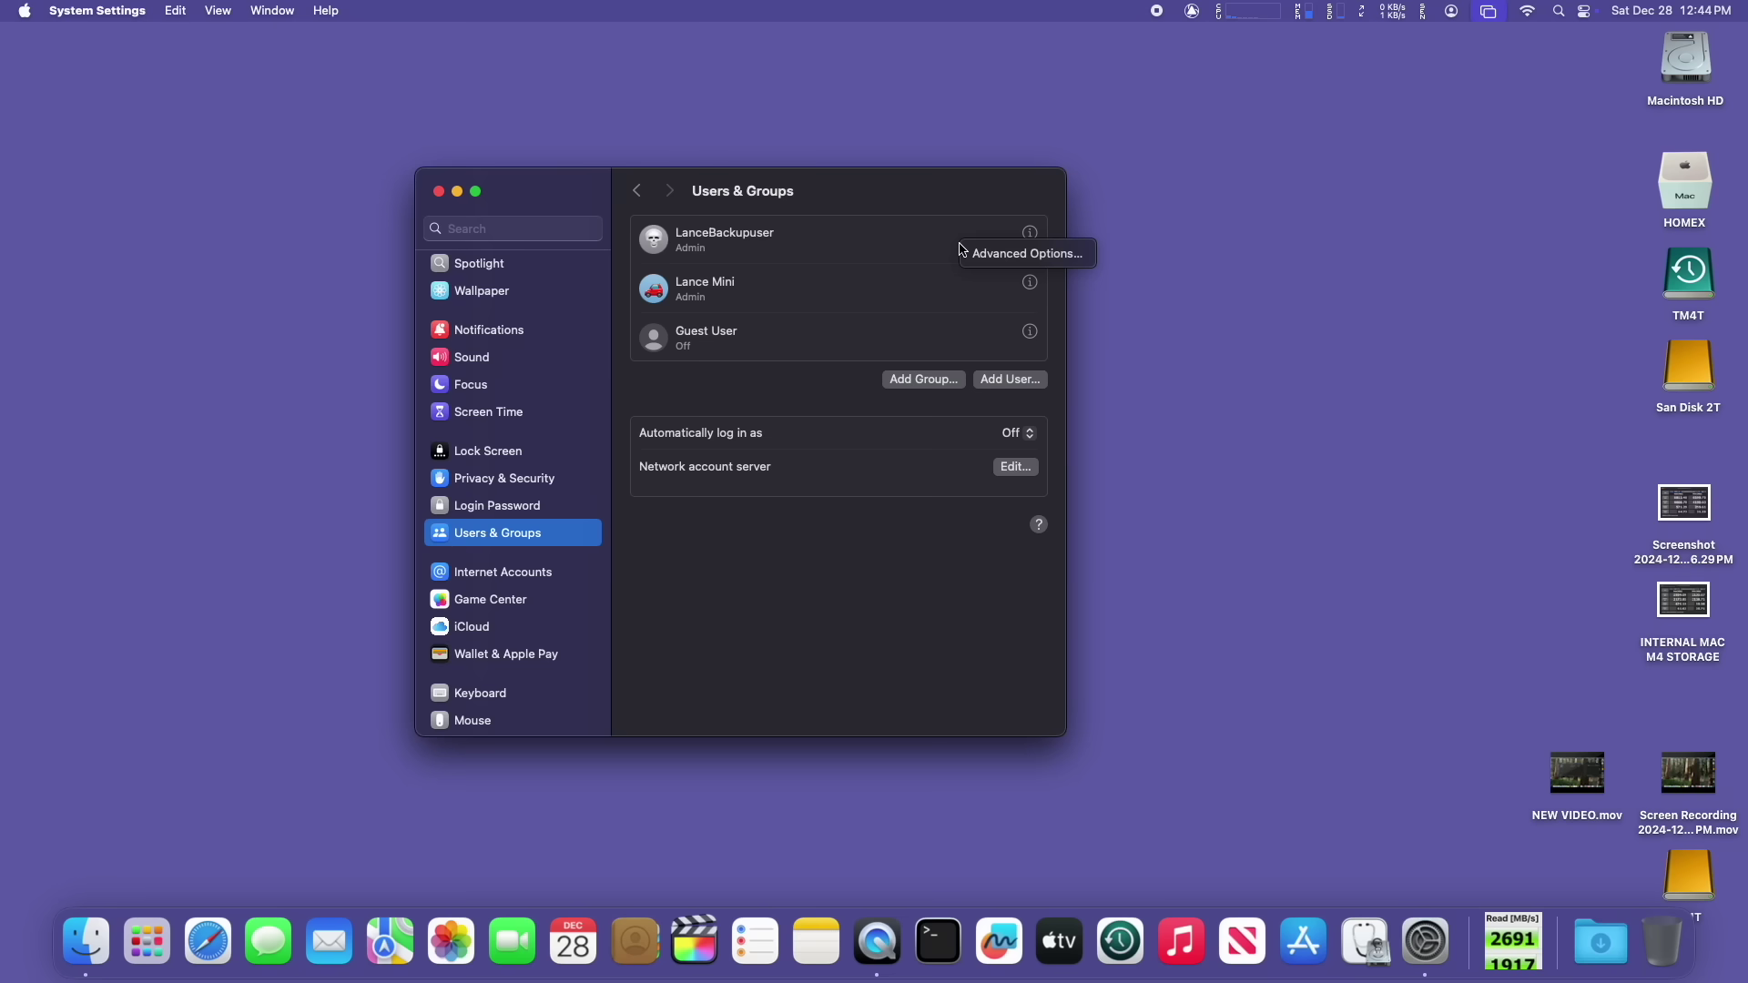
pyautogui.click(1005, 263)
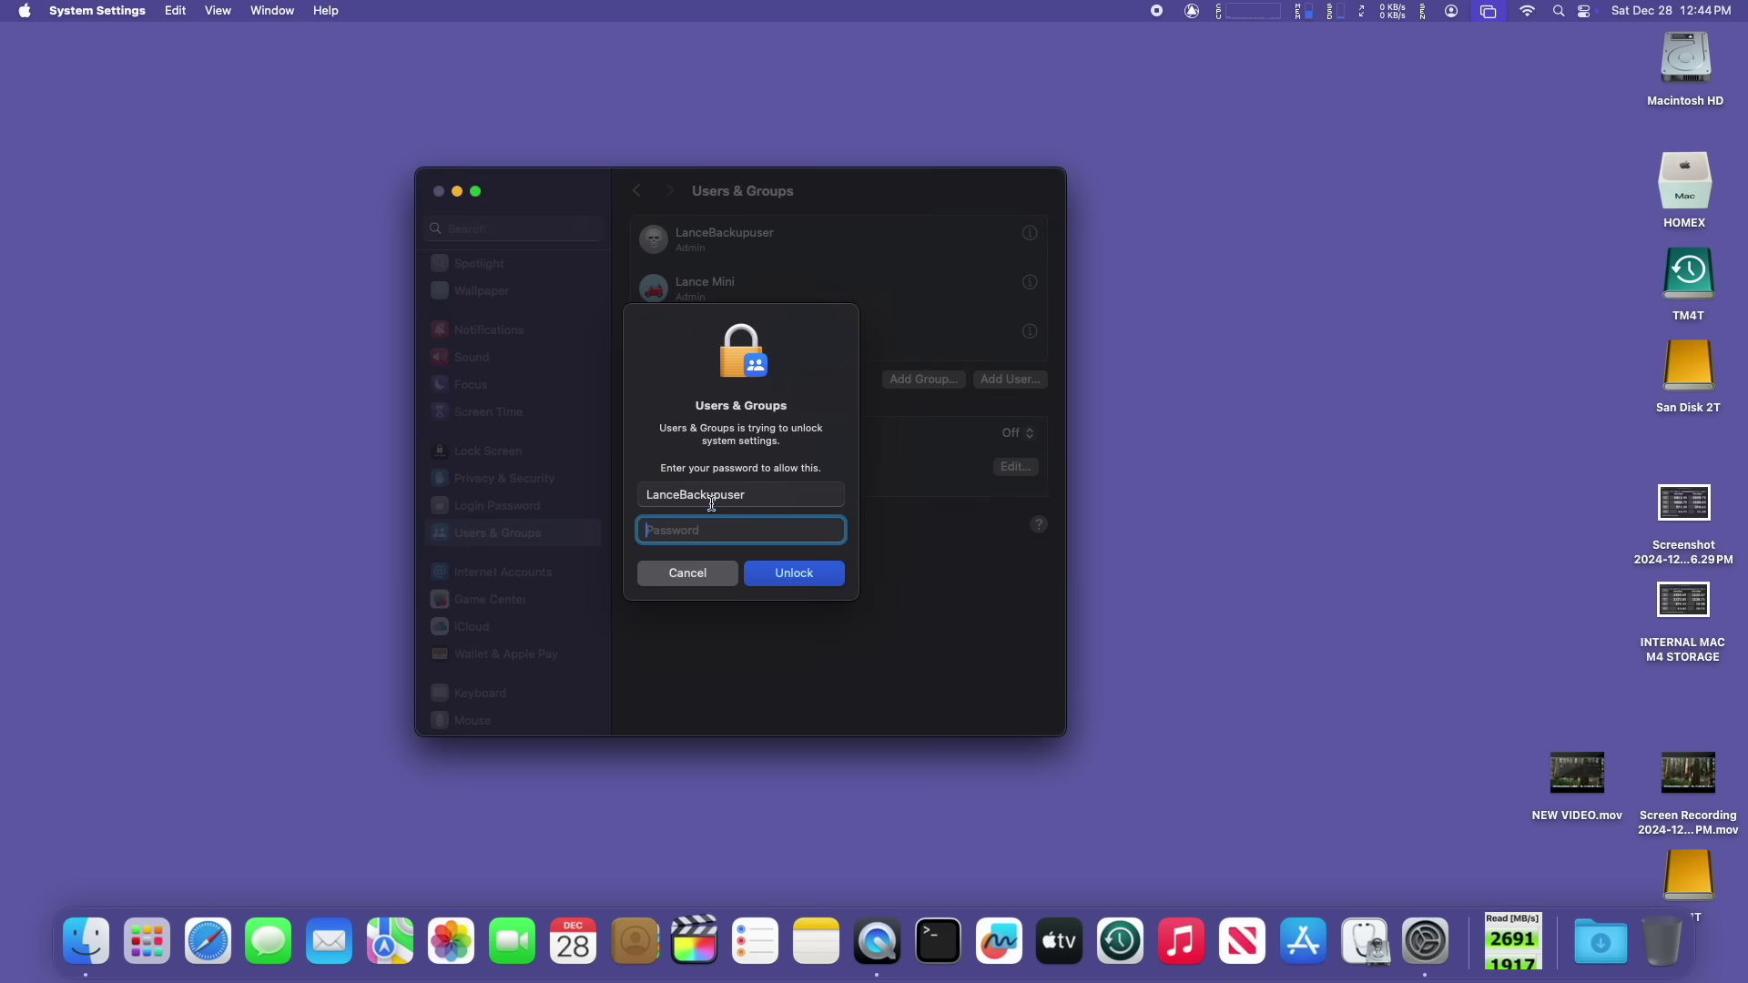
# Step: Unlock the settings and set the backup user's home directory to HOMEX > Users > lancemini
pyautogui.write('a')
pyautogui.press('Return')
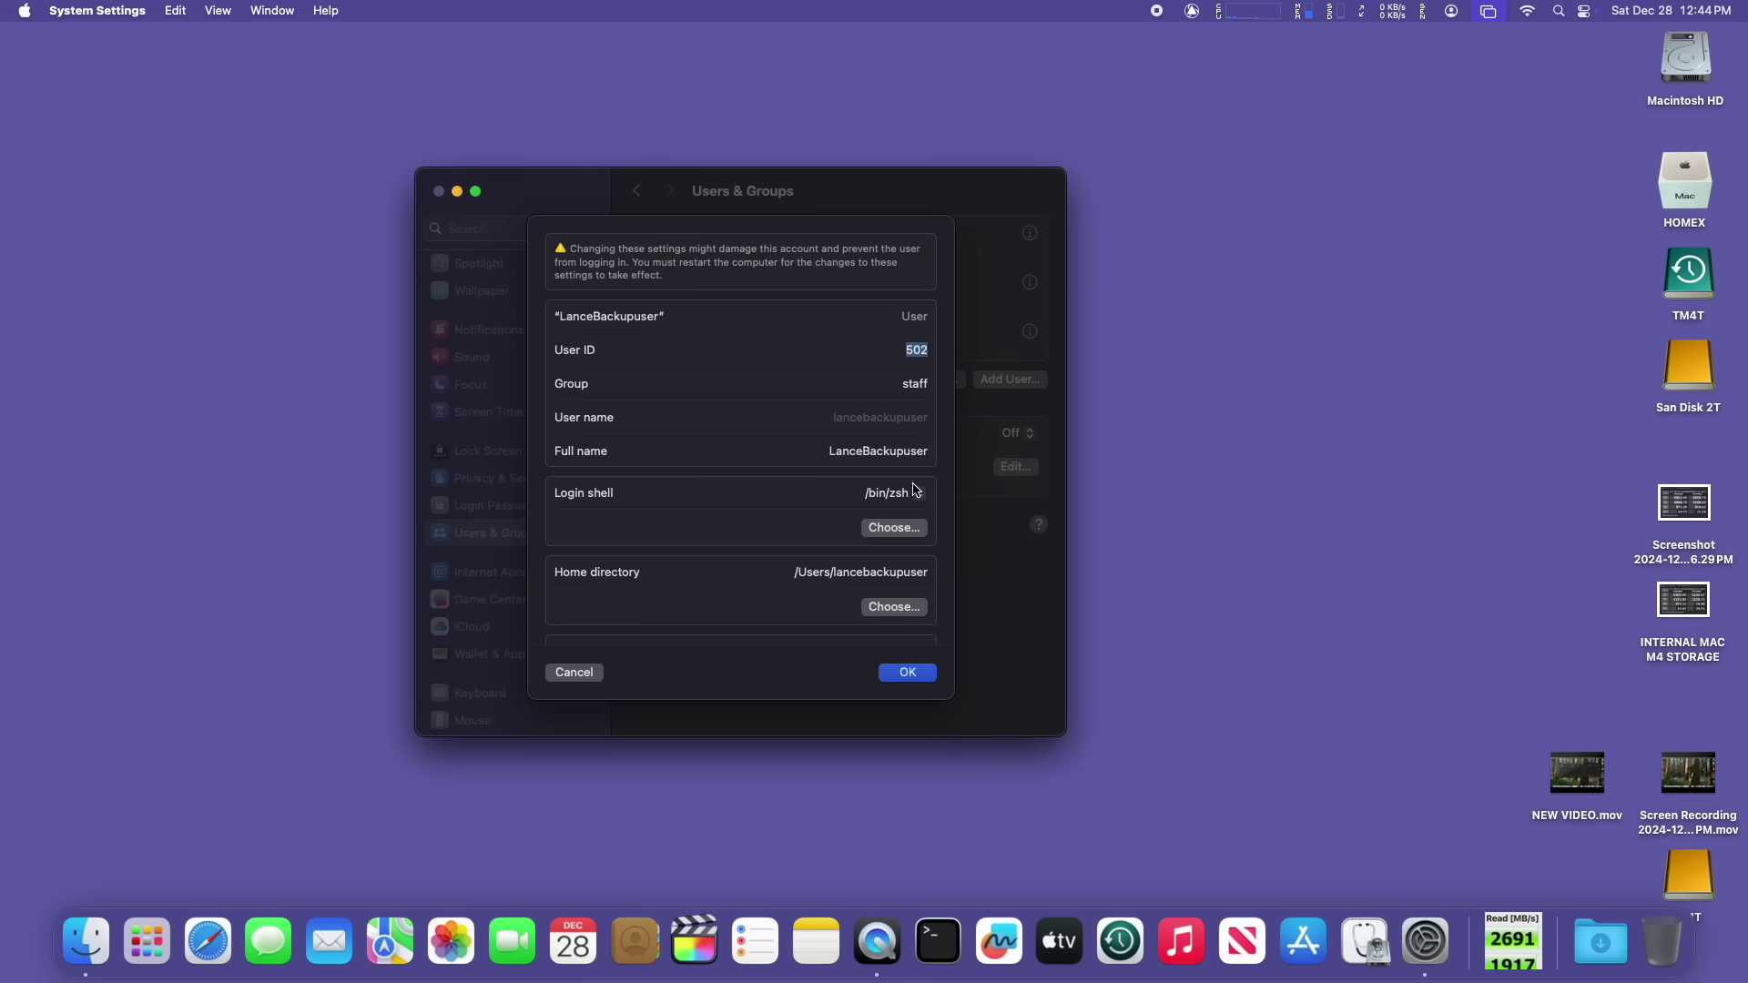
pyautogui.click(893, 606)
pyautogui.click(438, 543)
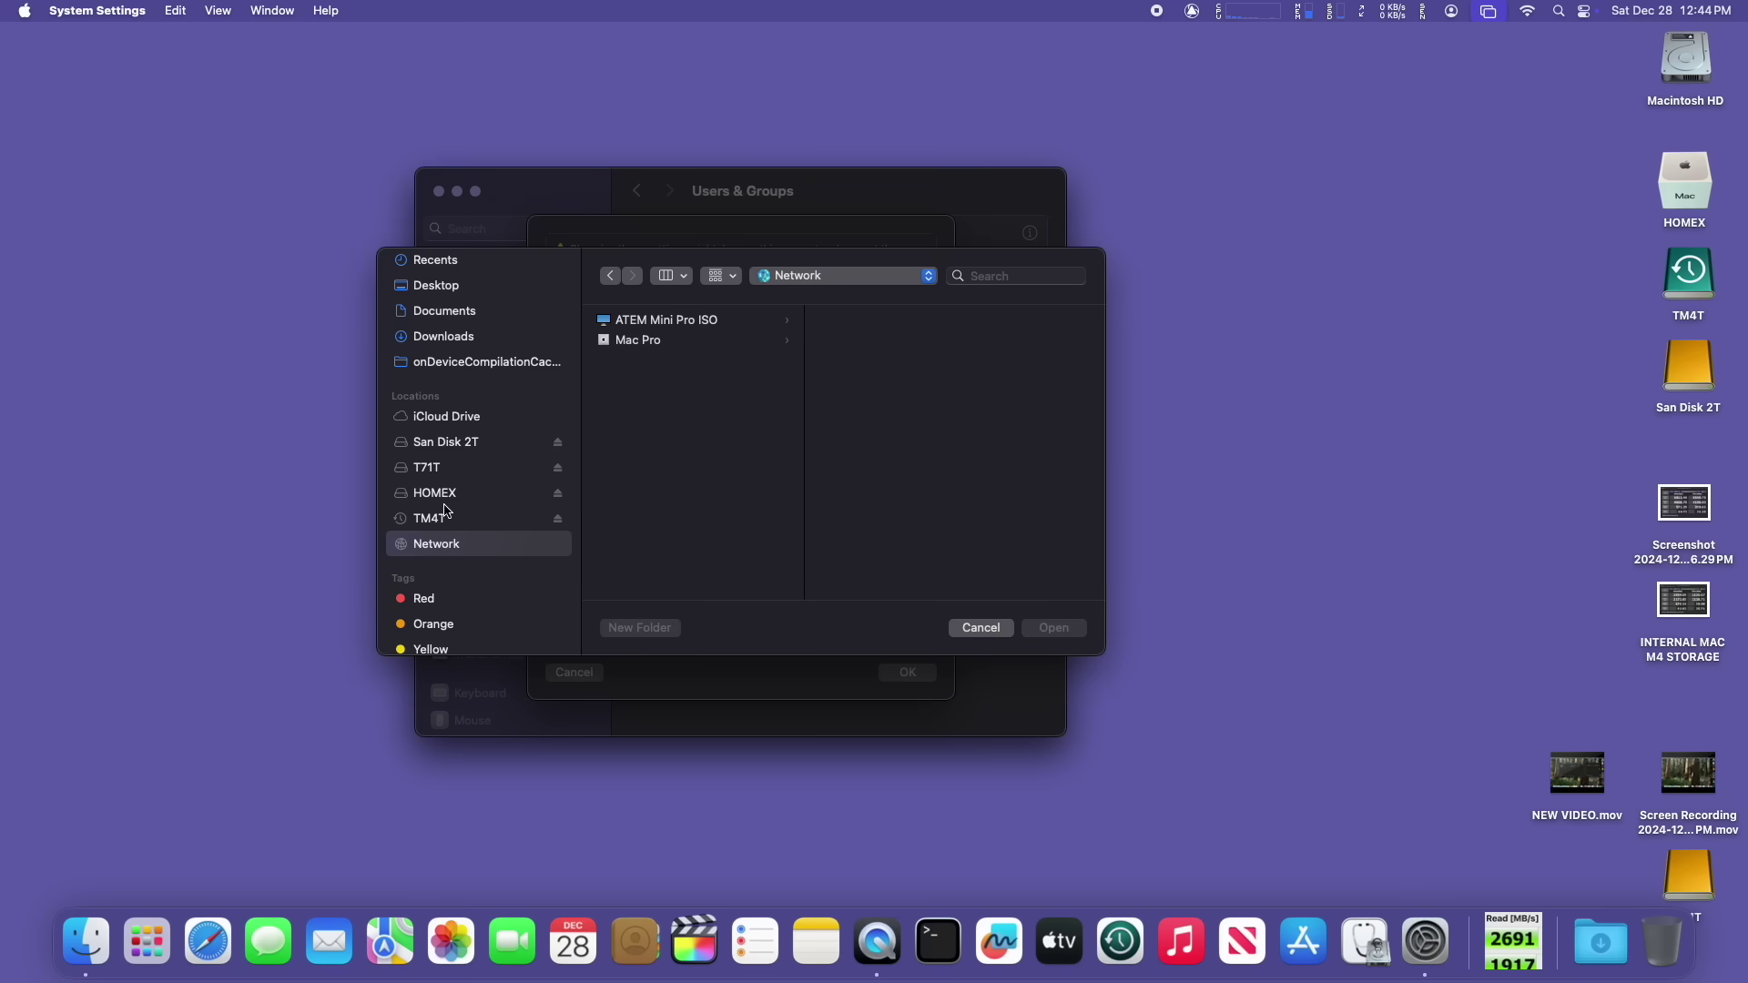
pyautogui.click(435, 493)
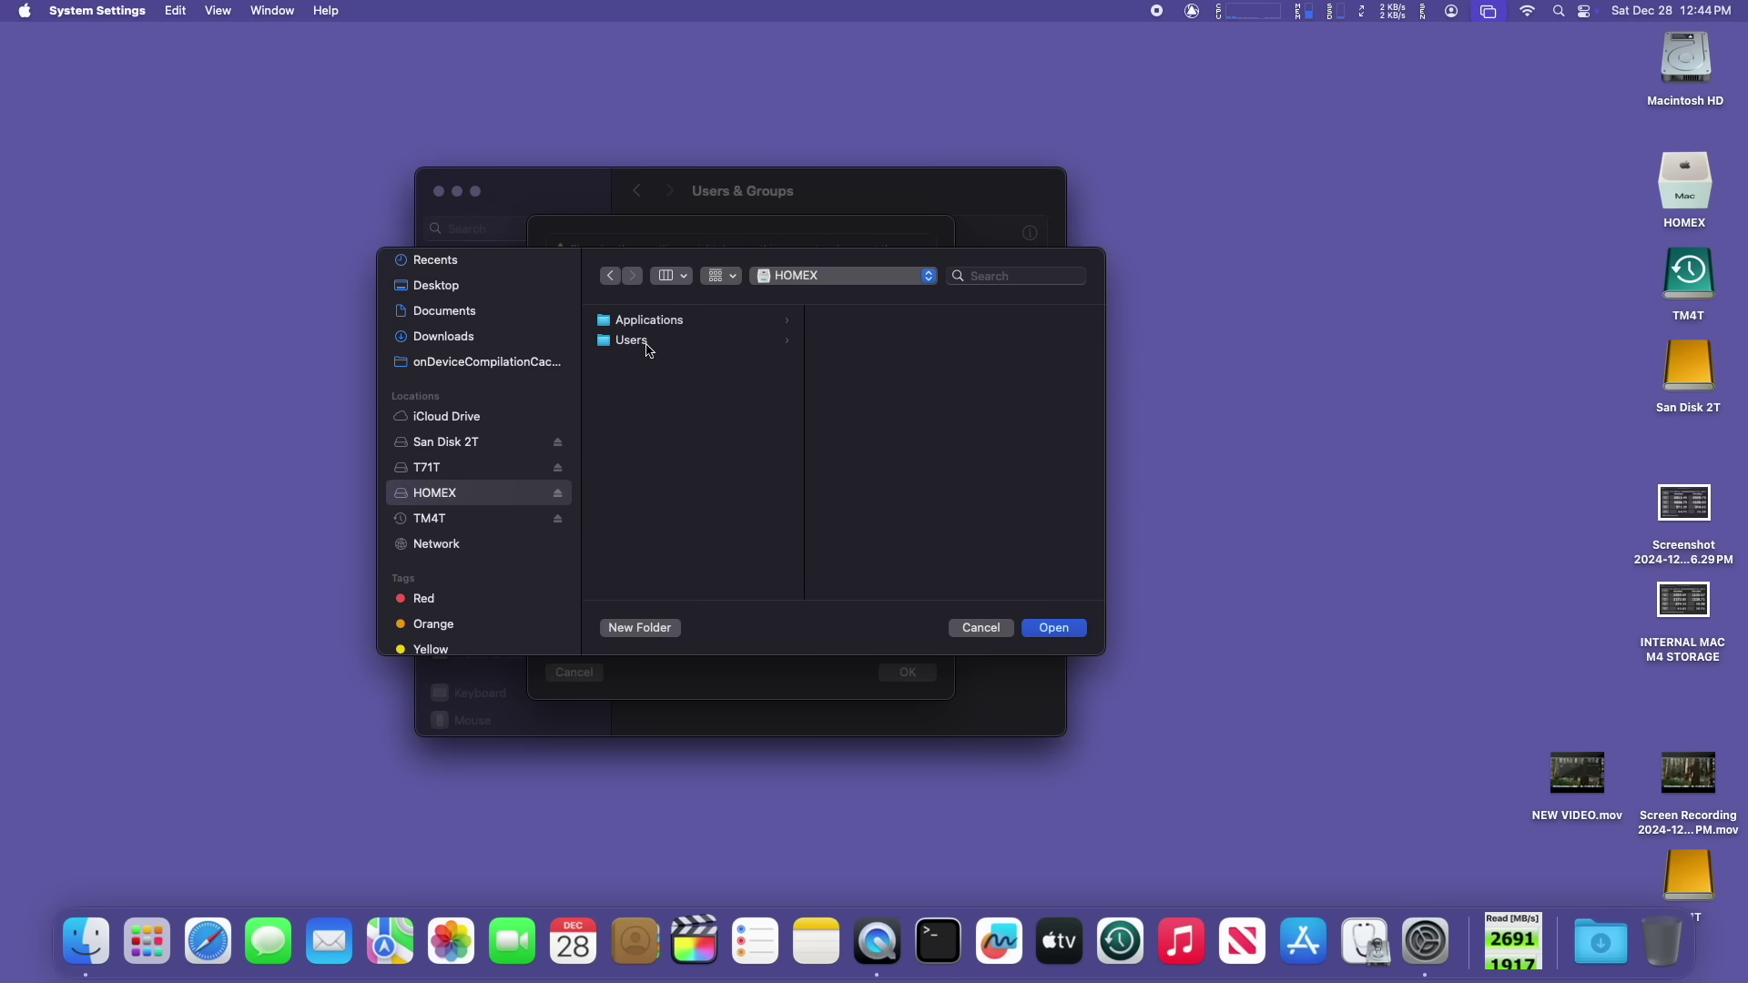
pyautogui.click(632, 341)
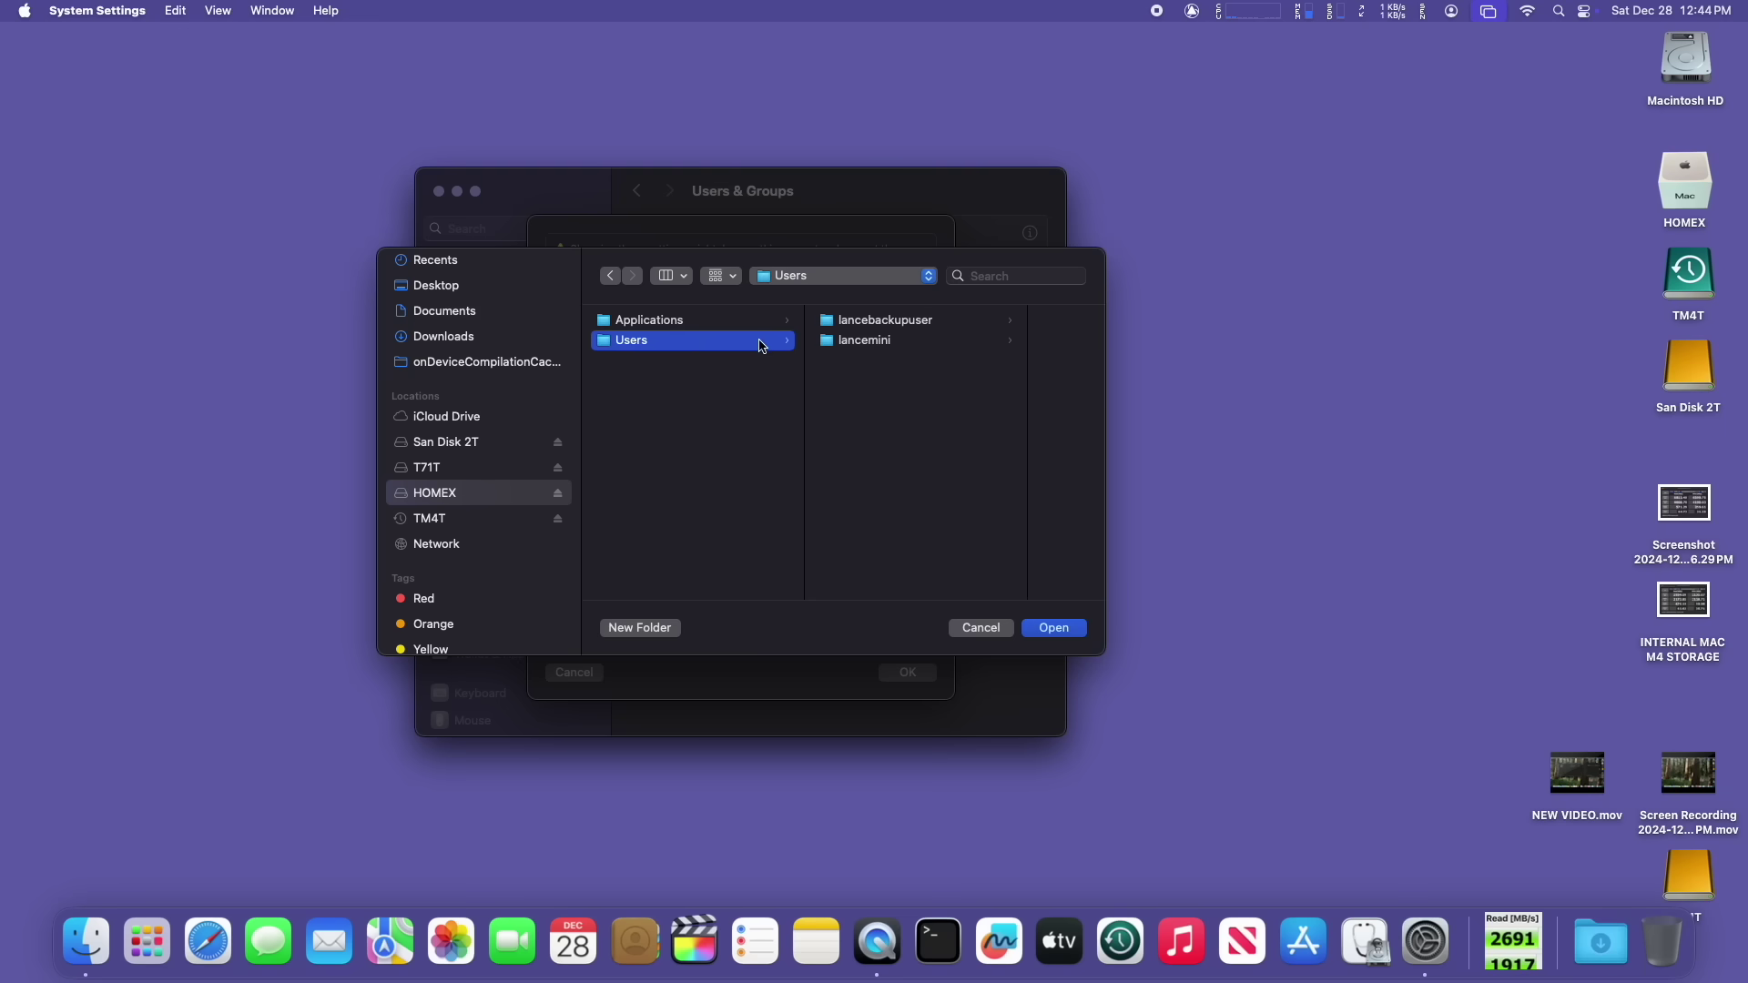
pyautogui.click(863, 324)
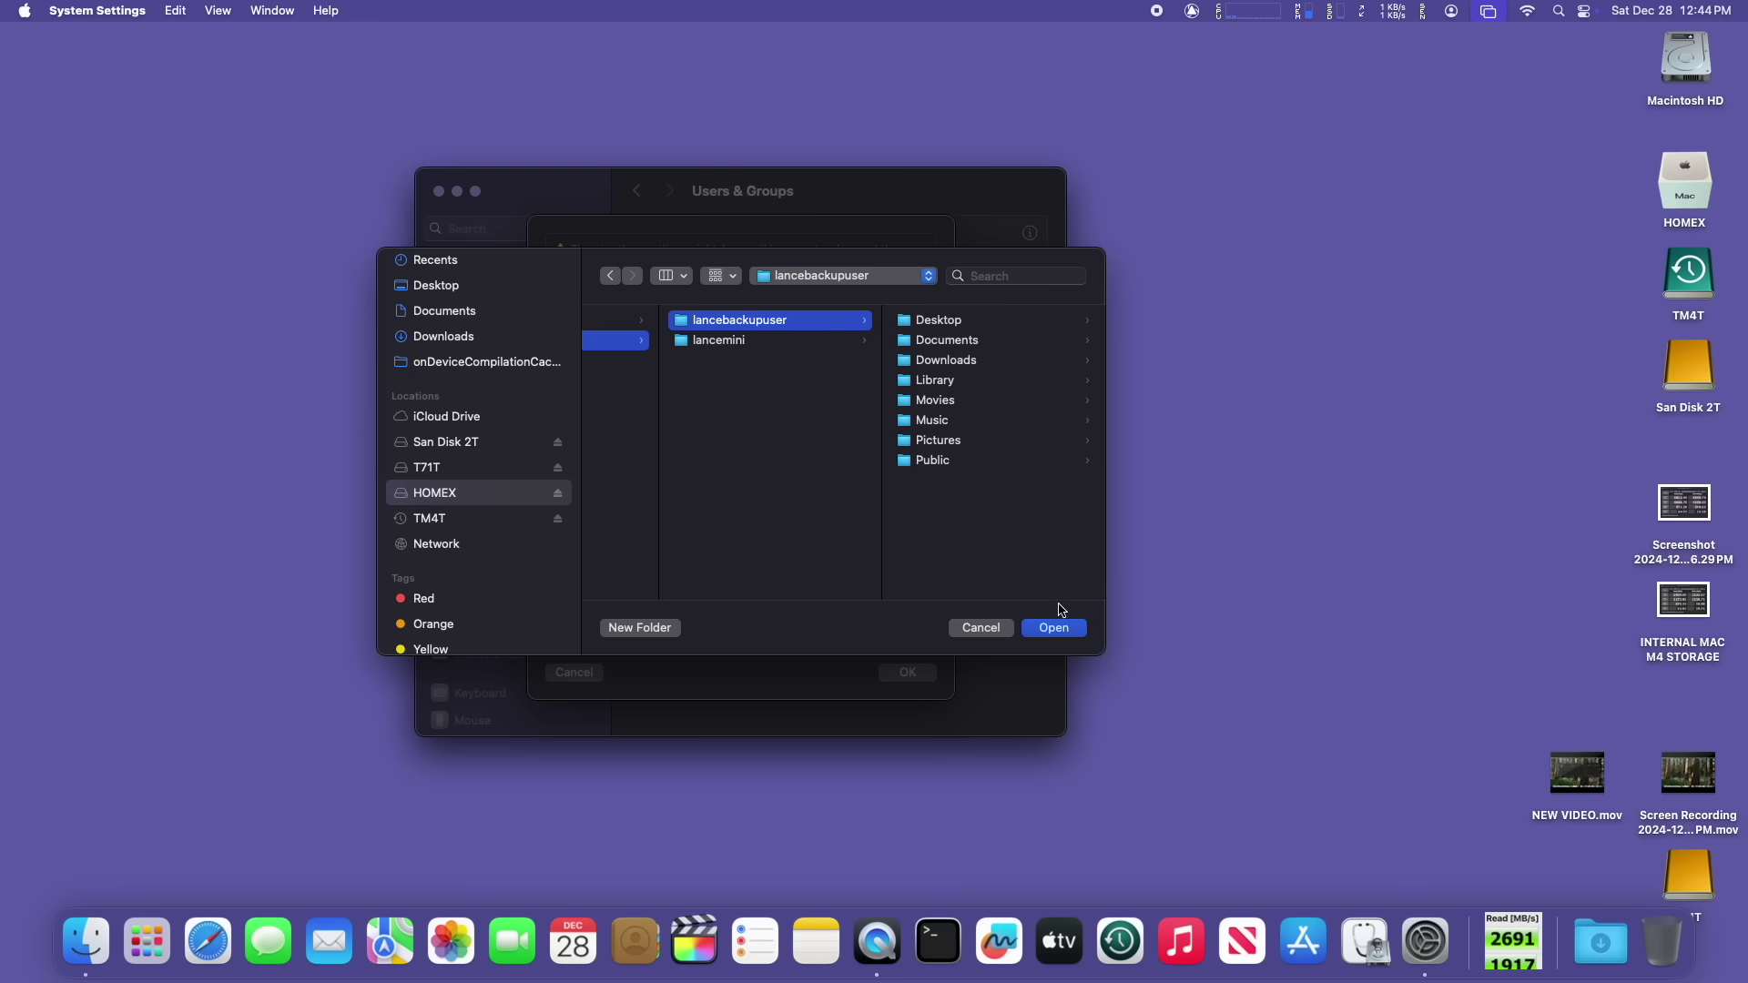
pyautogui.click(1074, 638)
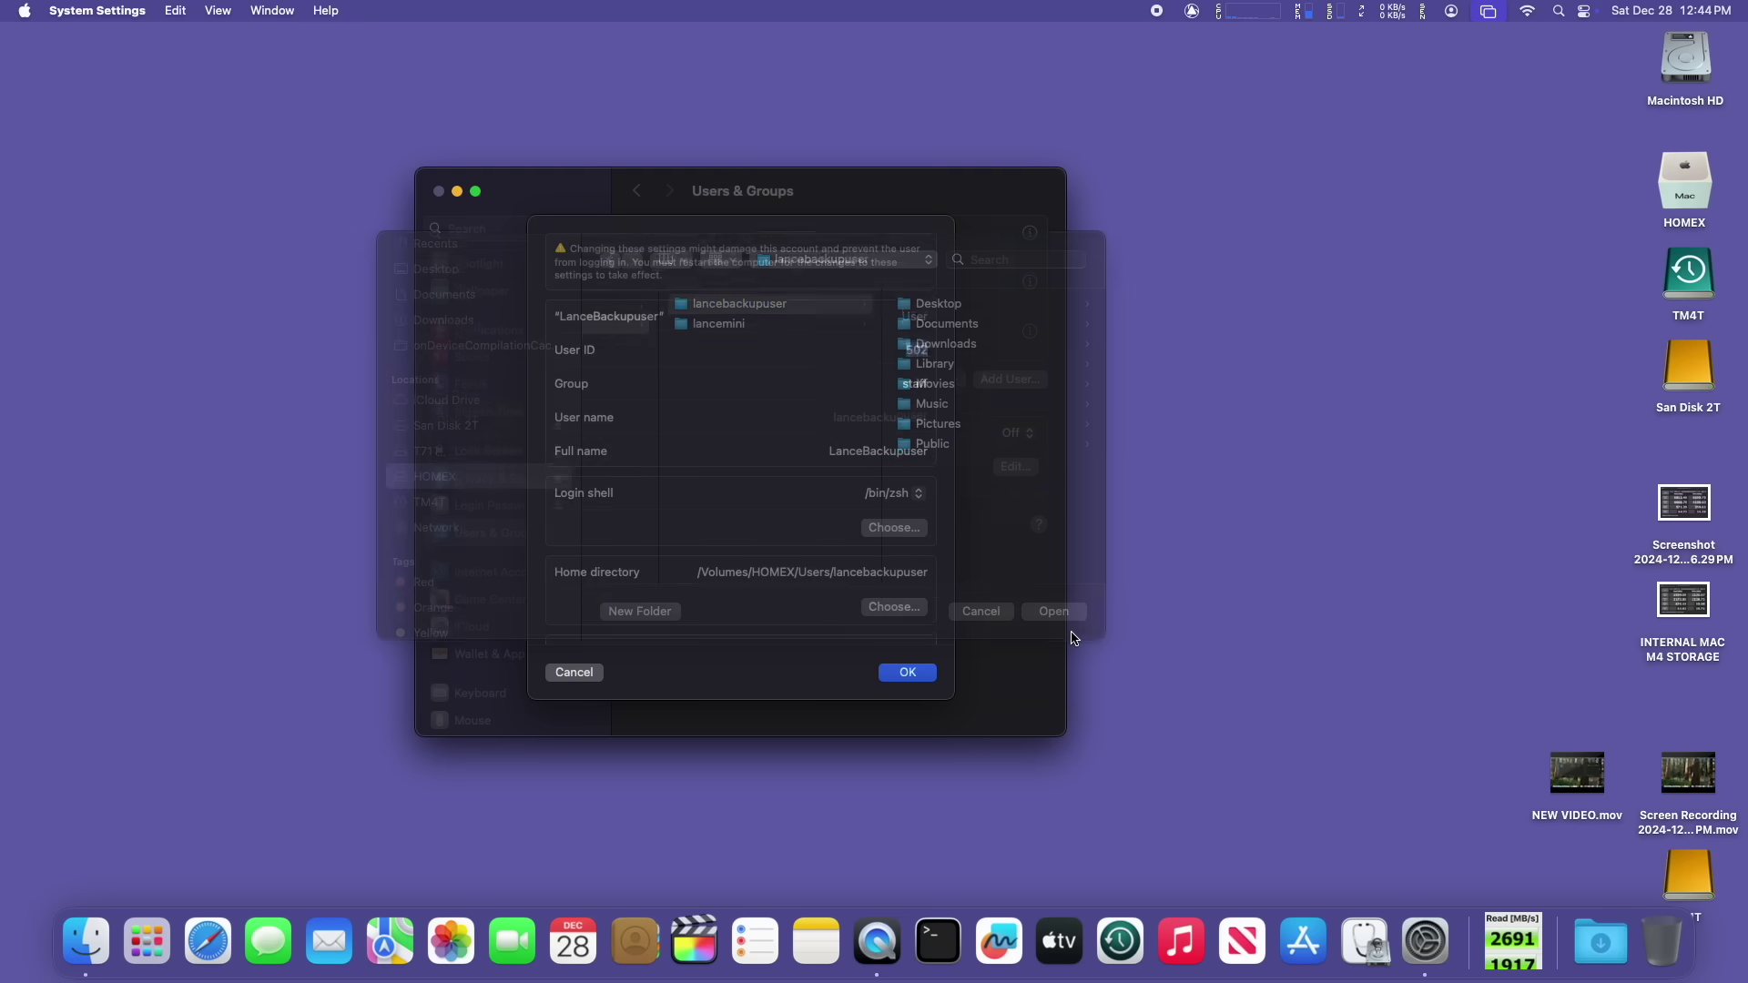
pyautogui.click(909, 675)
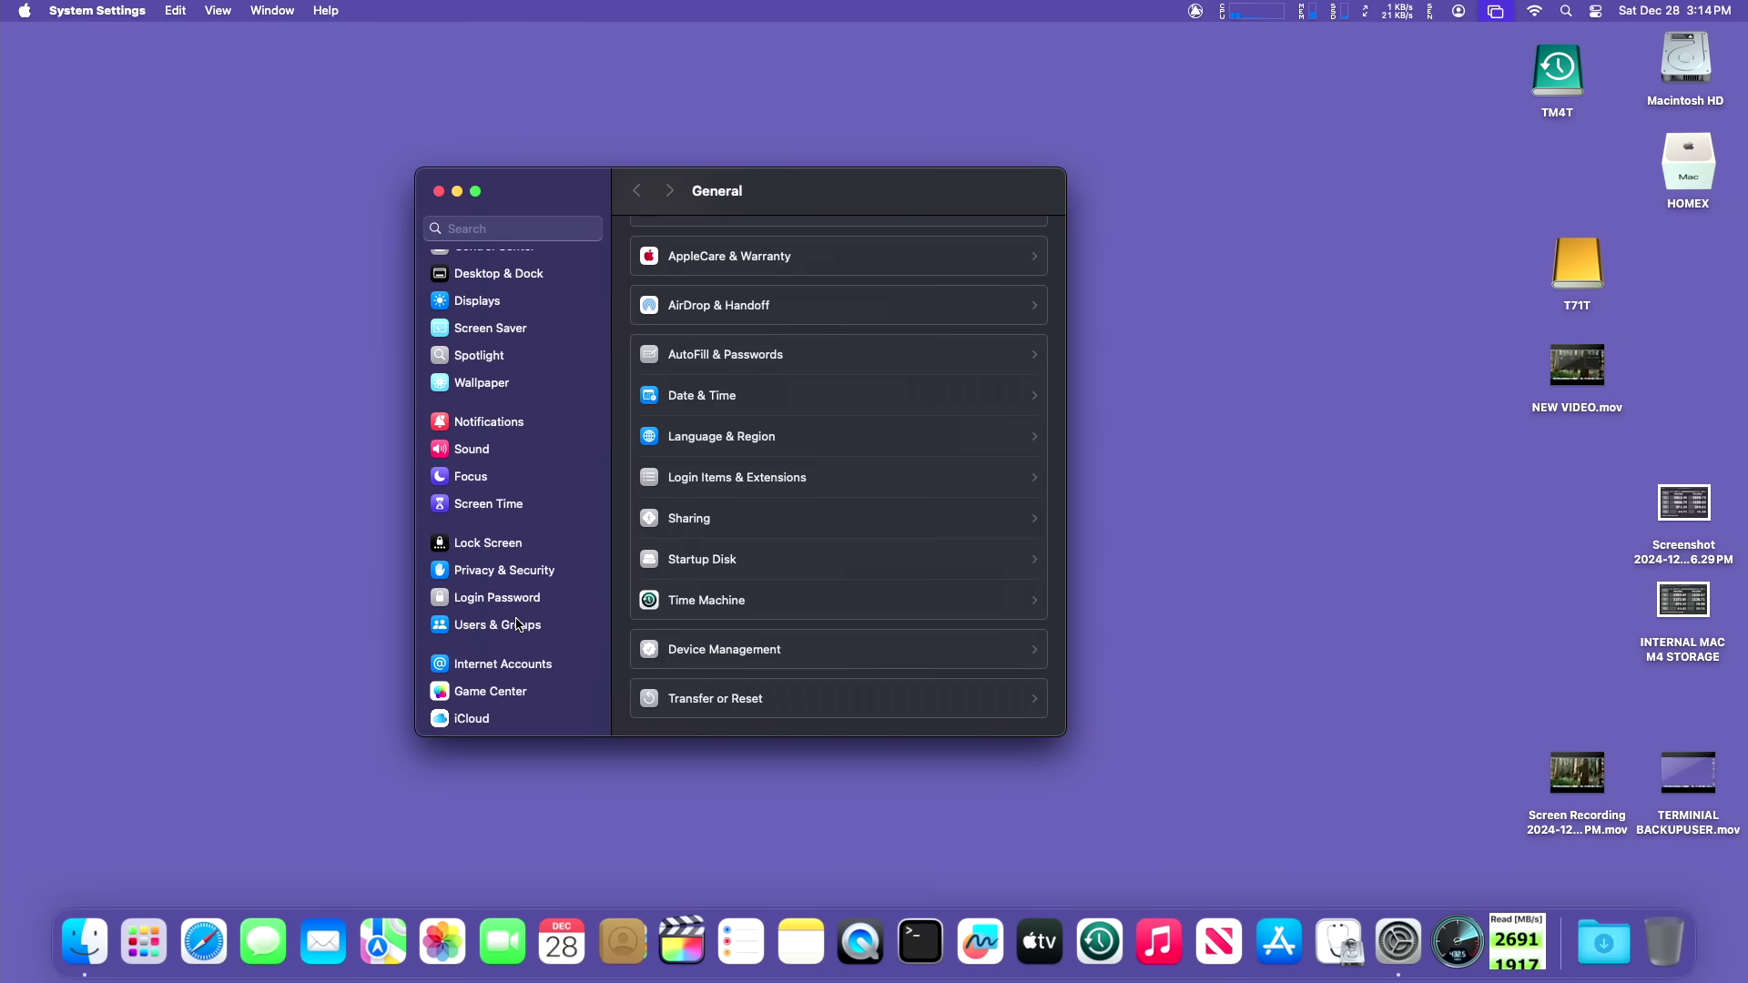
# Step: Start a new user account, unlocking with the admin password, and set its type to Administrator
pyautogui.click(518, 625)
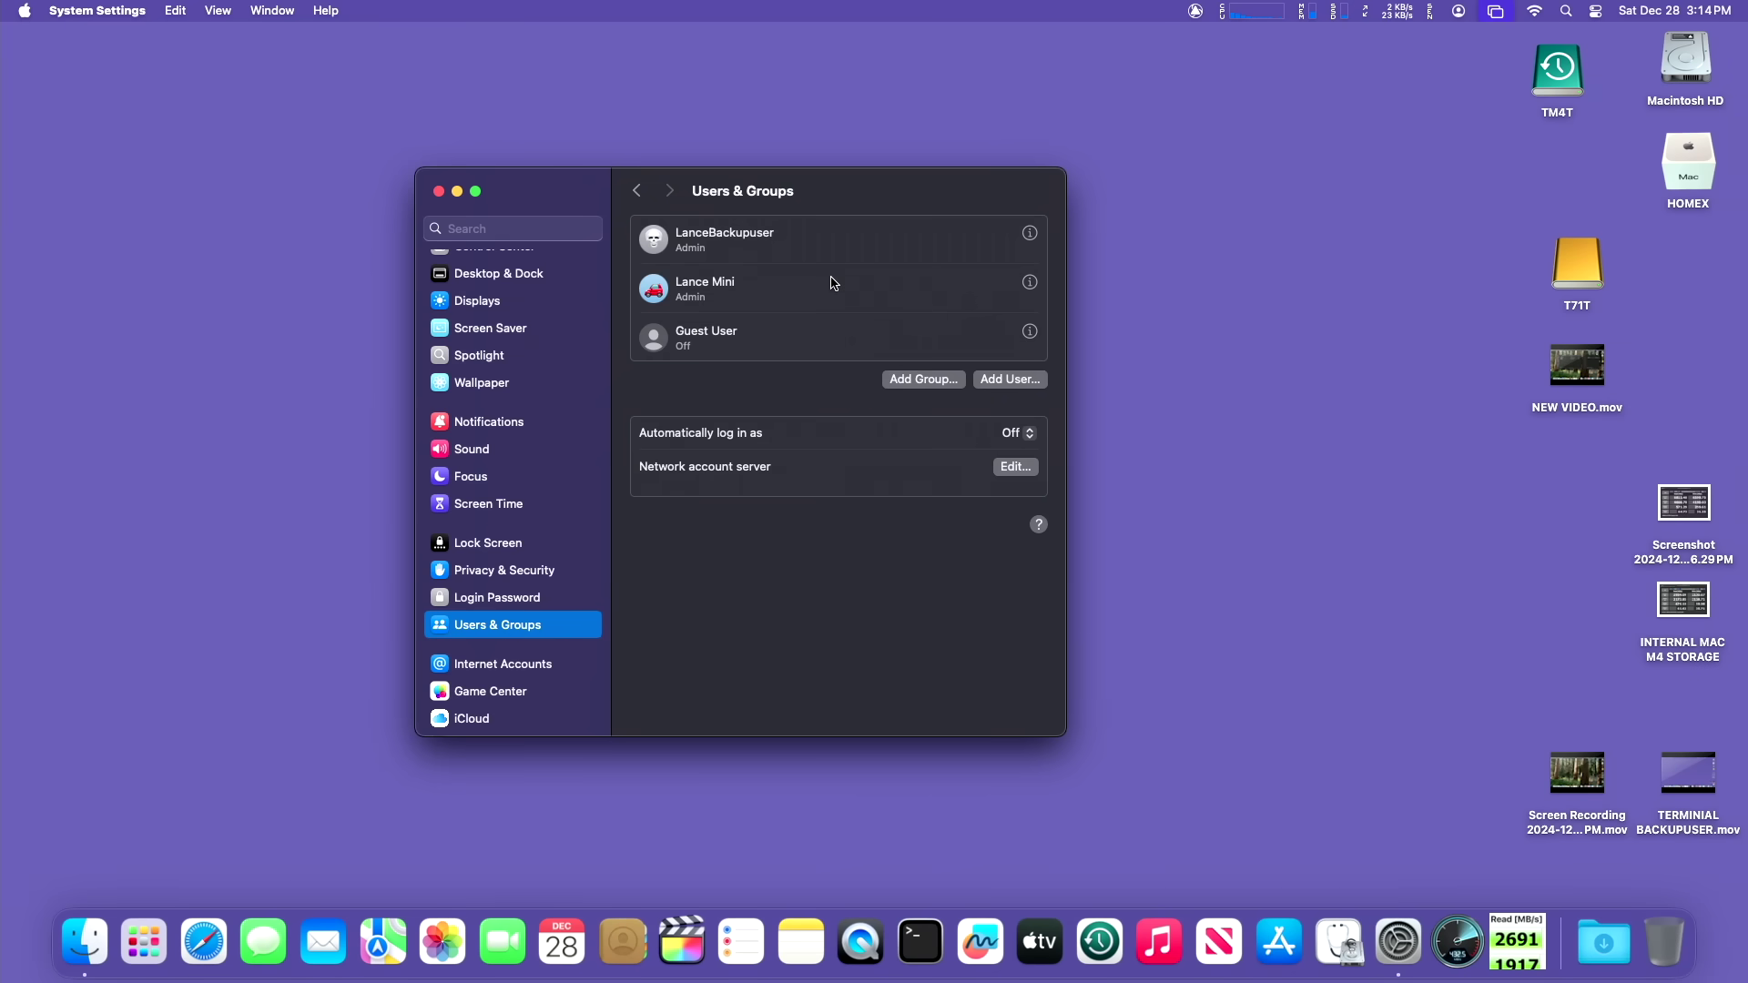
pyautogui.click(997, 381)
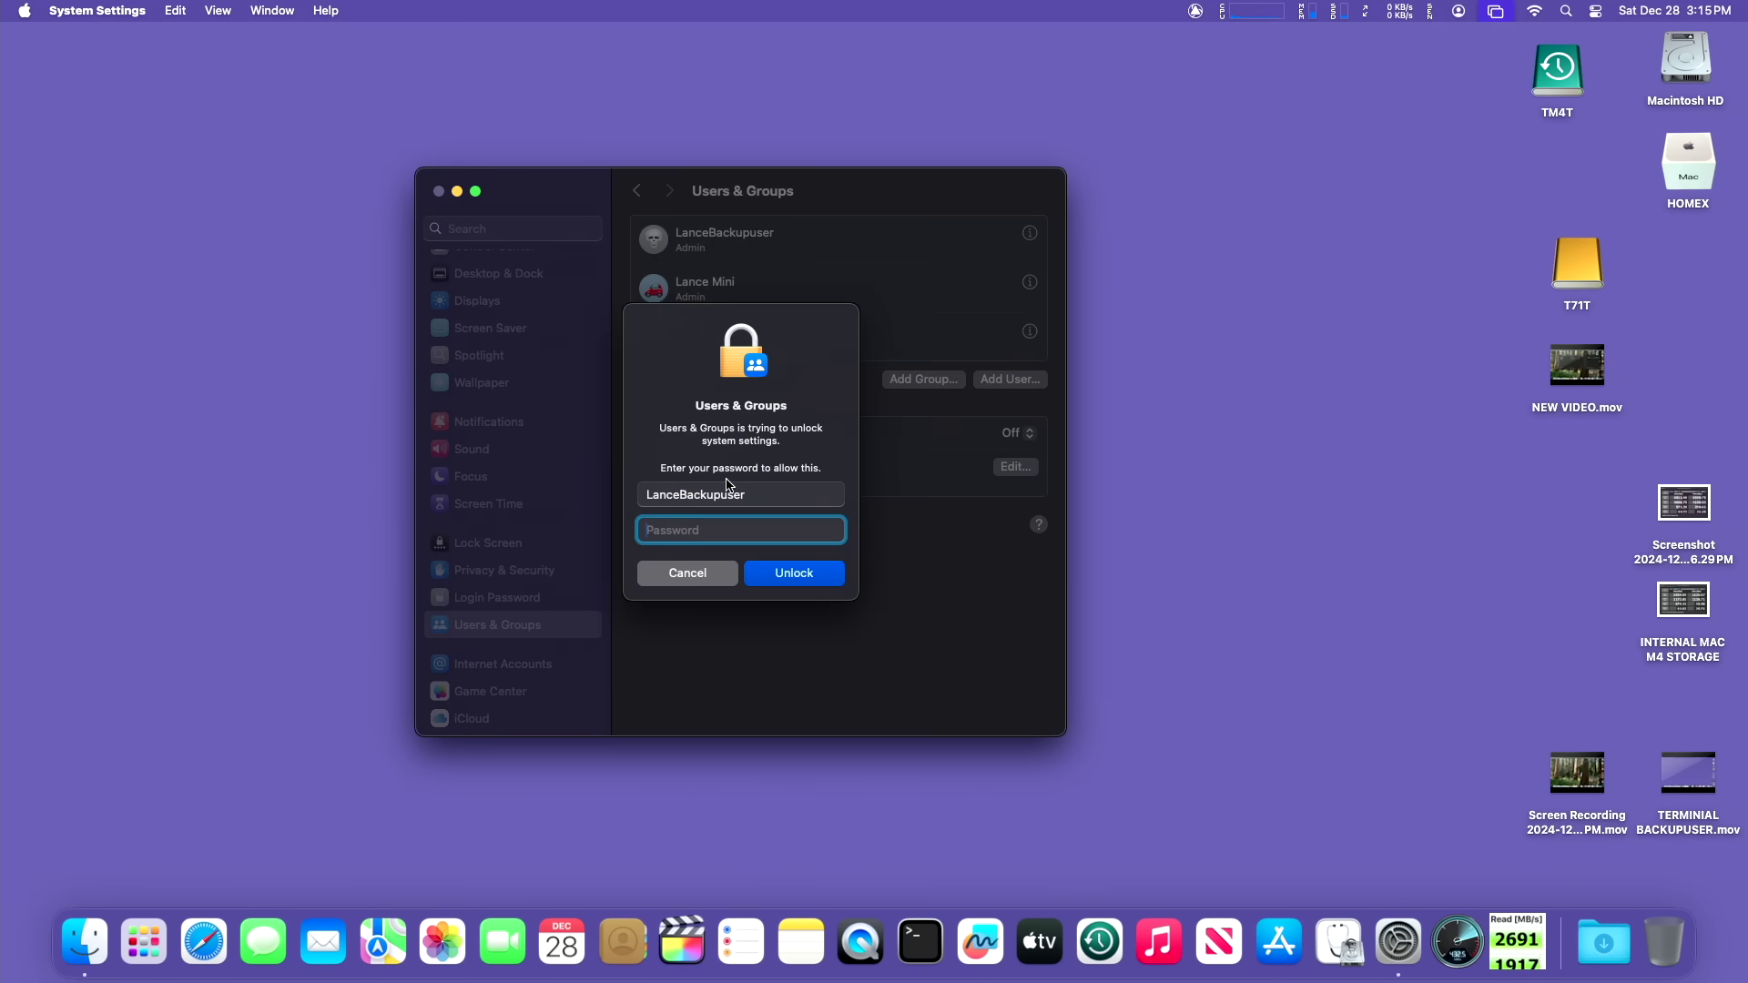
pyautogui.write('****')
pyautogui.press('Return')
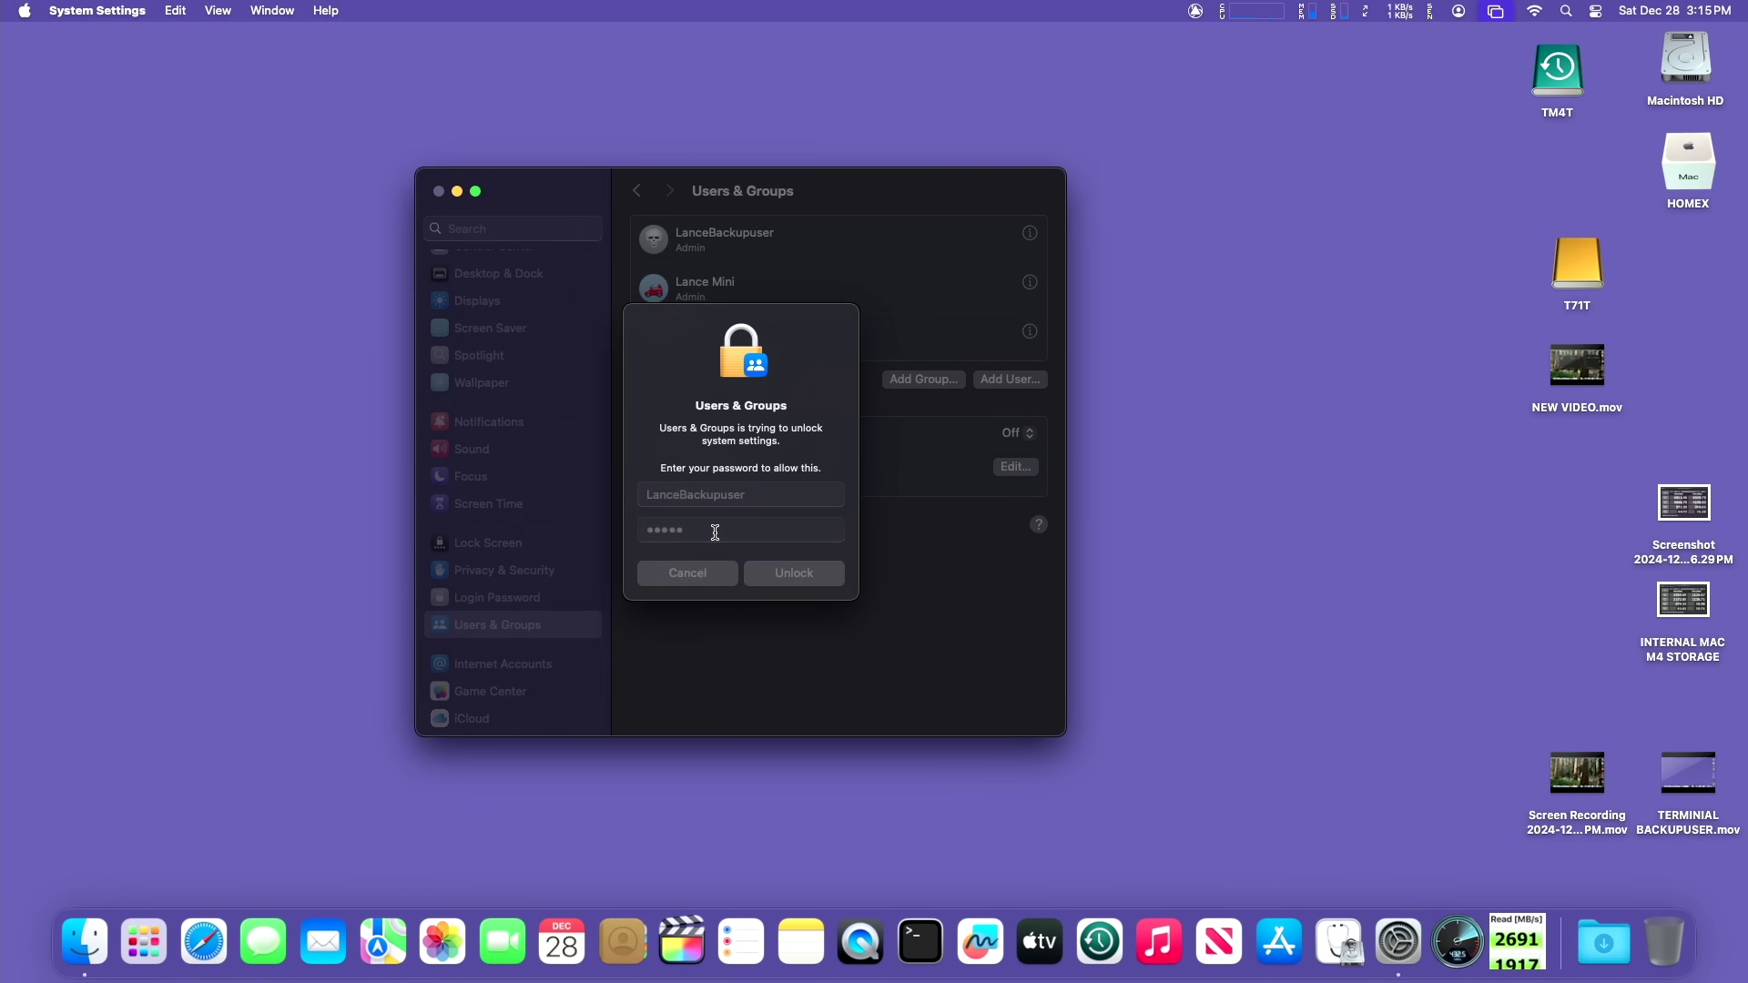
pyautogui.click(881, 290)
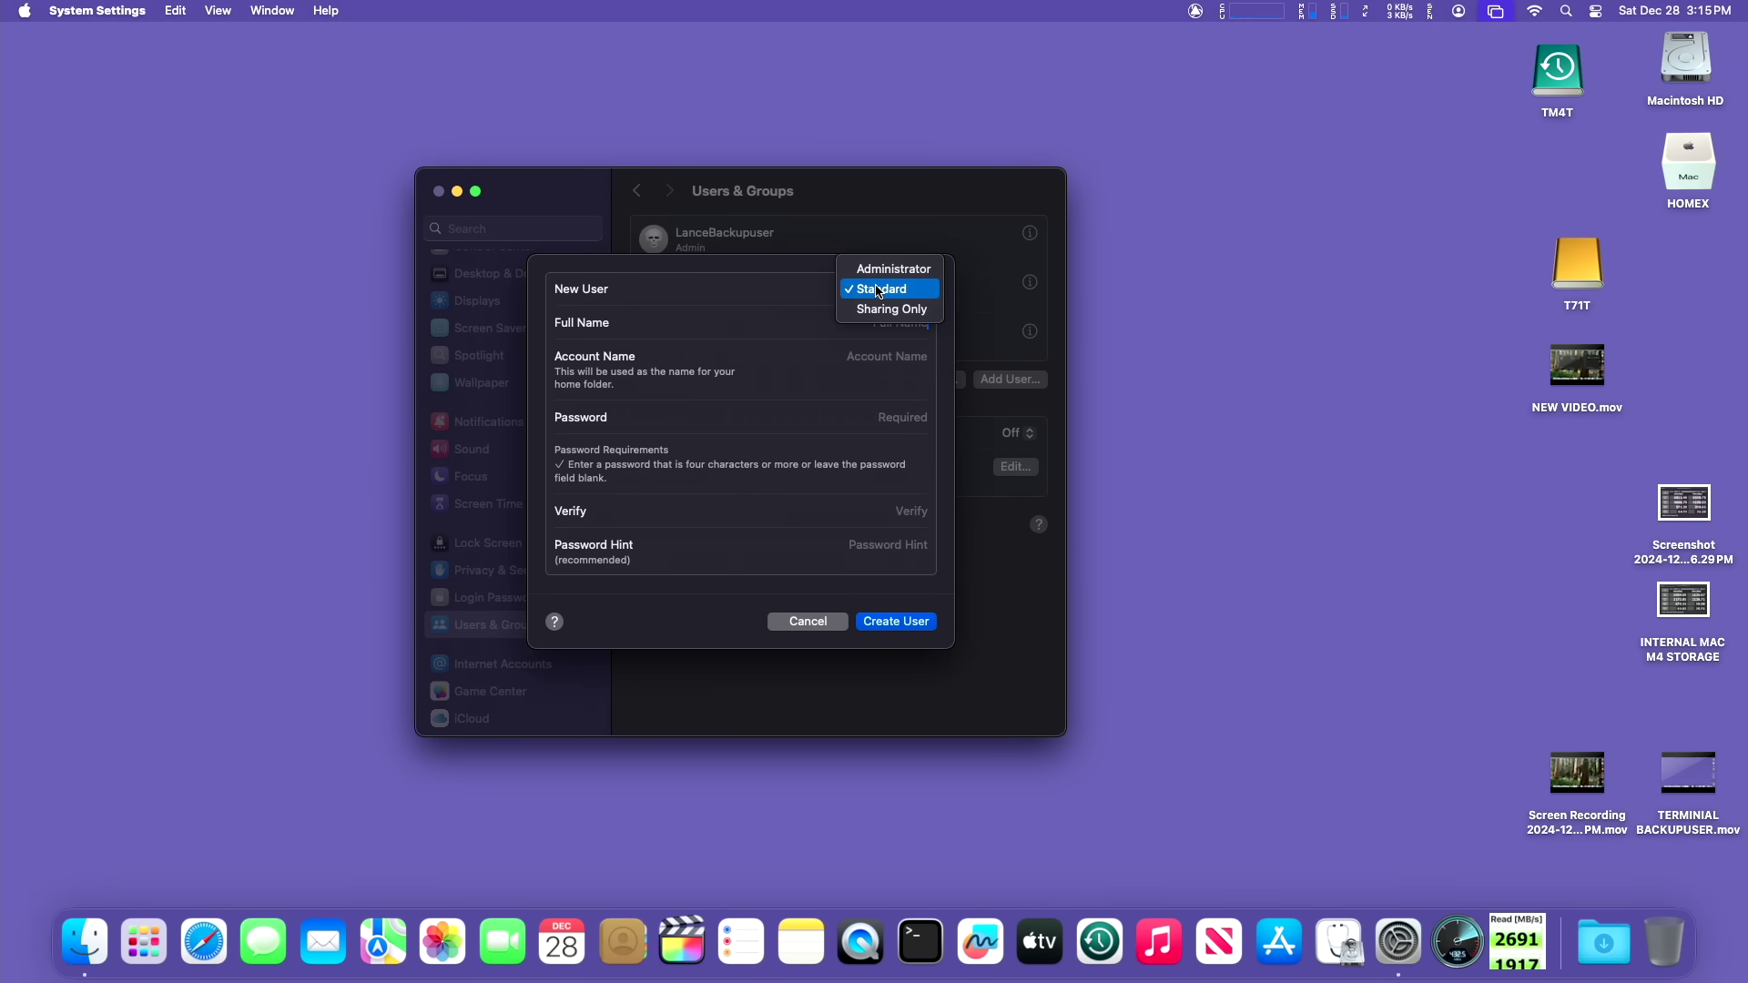
pyautogui.click(879, 270)
# Step: Name the account TESTUSER, enter and verify its password, and create the user
pyautogui.write('TEST')
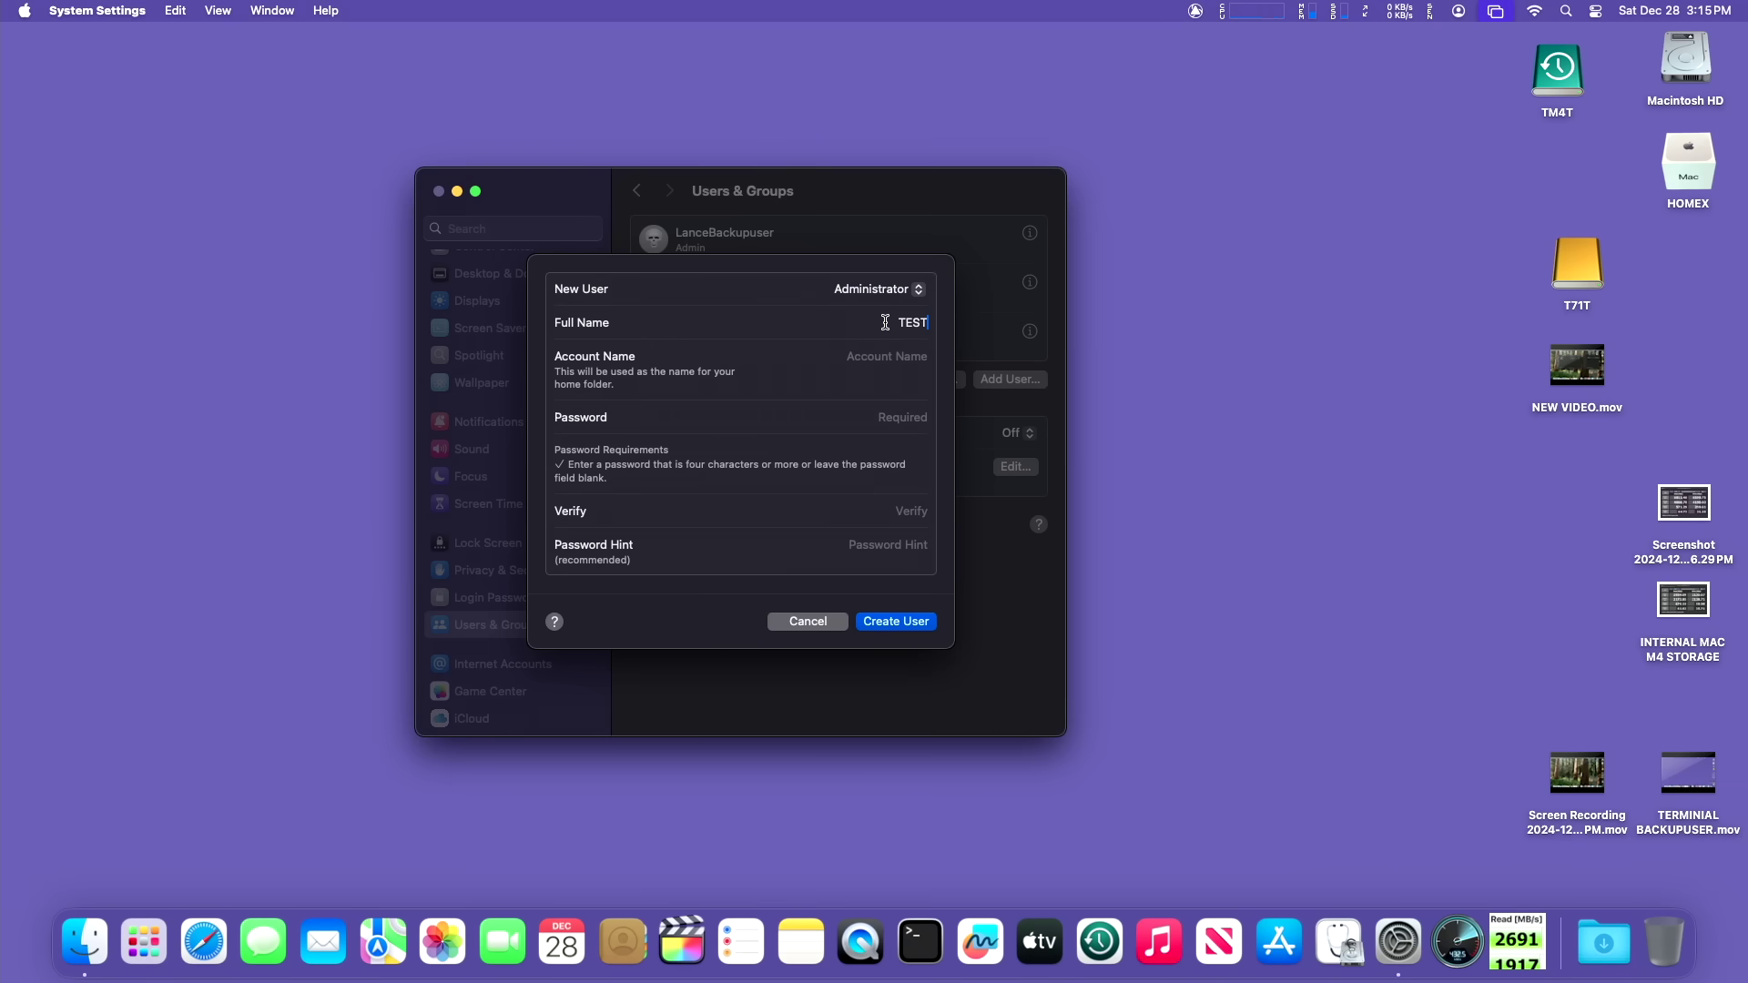
pyautogui.write('USER')
pyautogui.press('Tab')
pyautogui.click(893, 419)
pyautogui.write('12345')
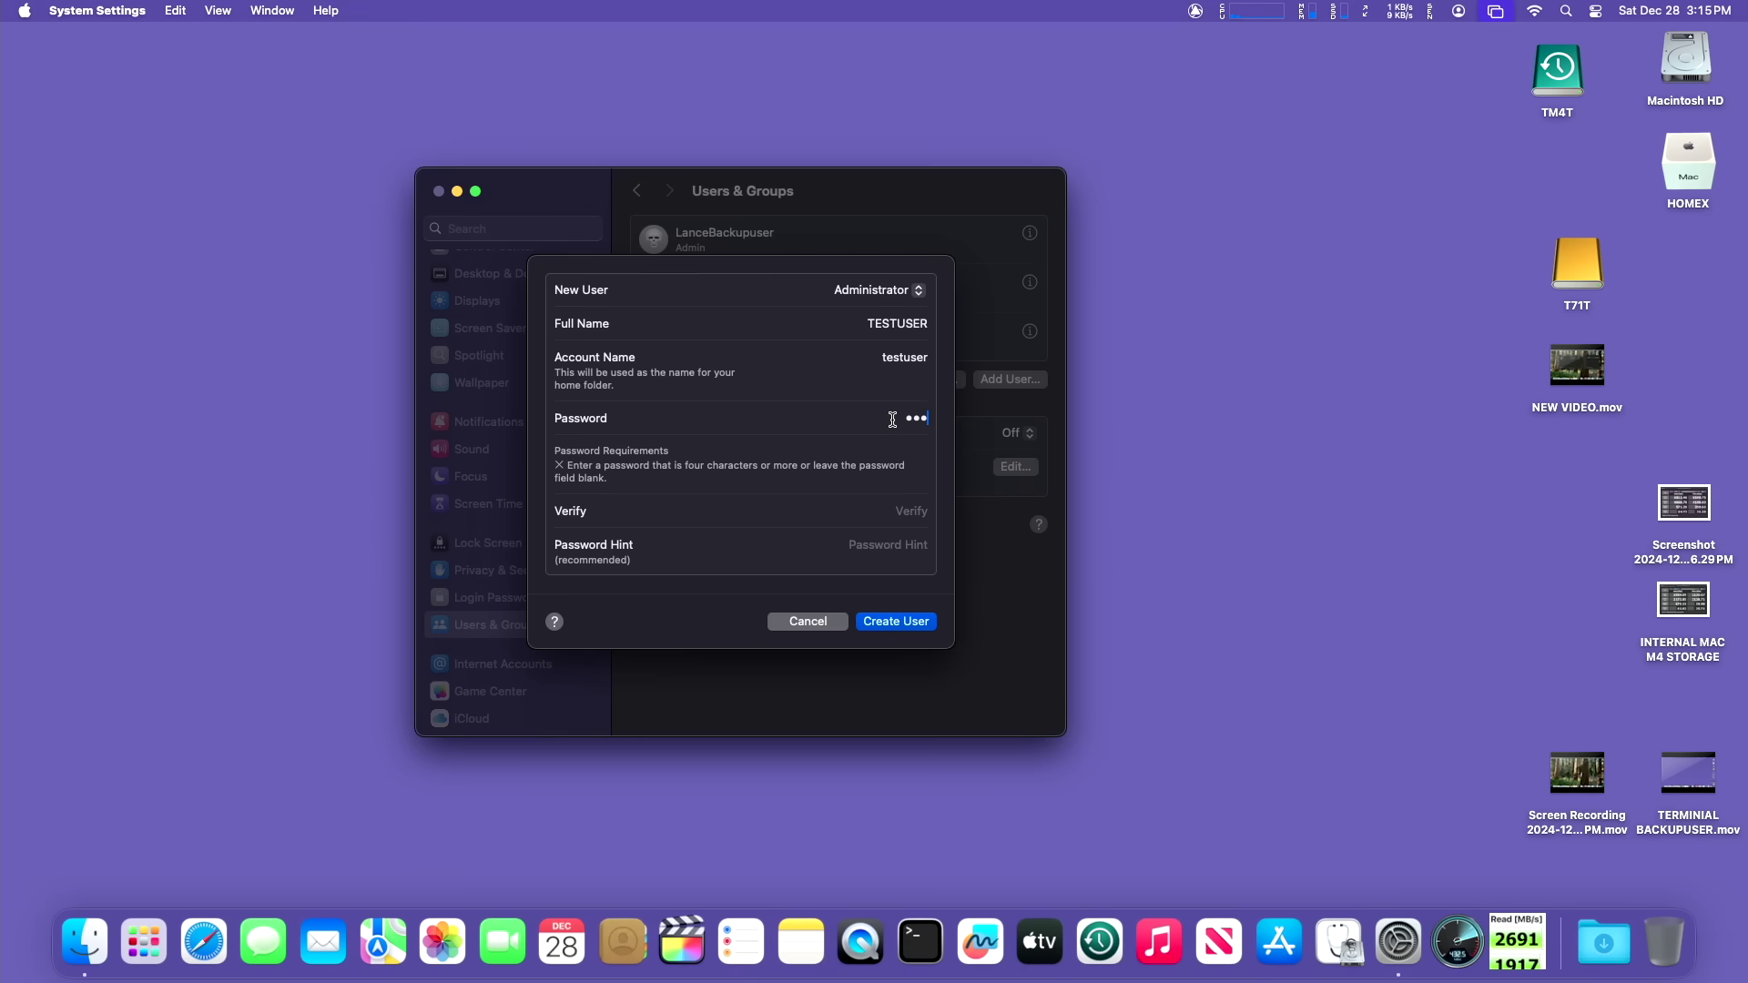
pyautogui.click(904, 509)
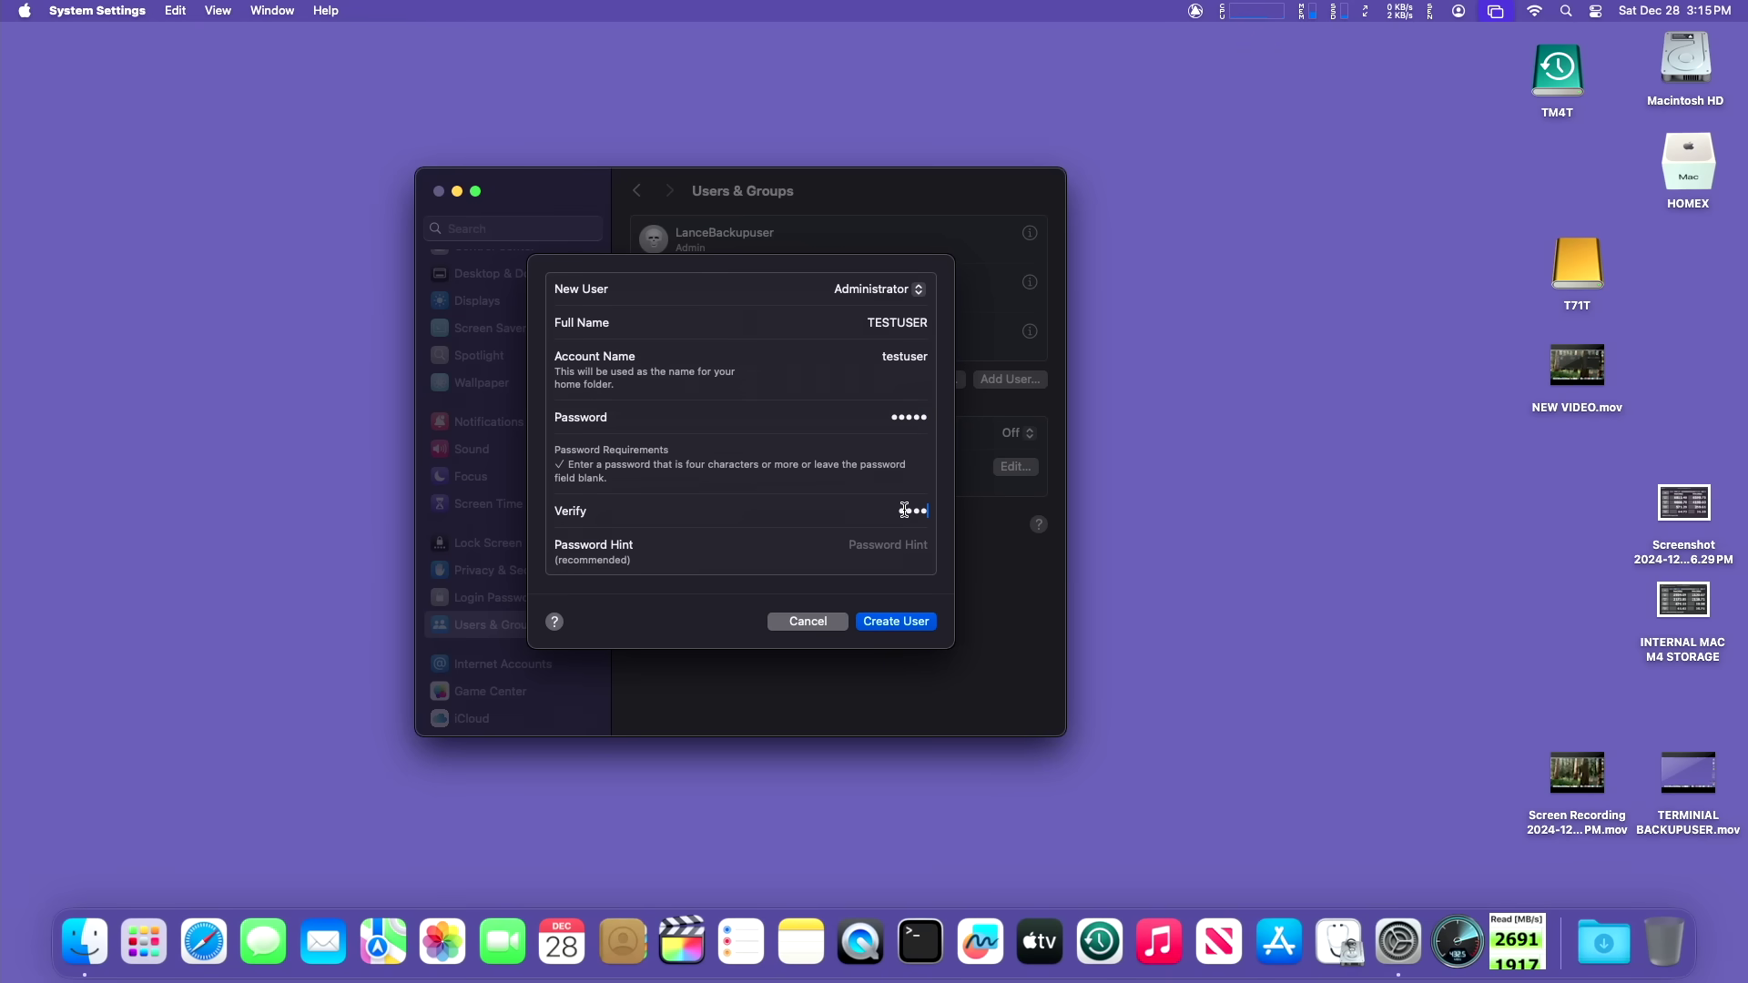
pyautogui.write('12345')
pyautogui.click(898, 560)
pyautogui.click(920, 624)
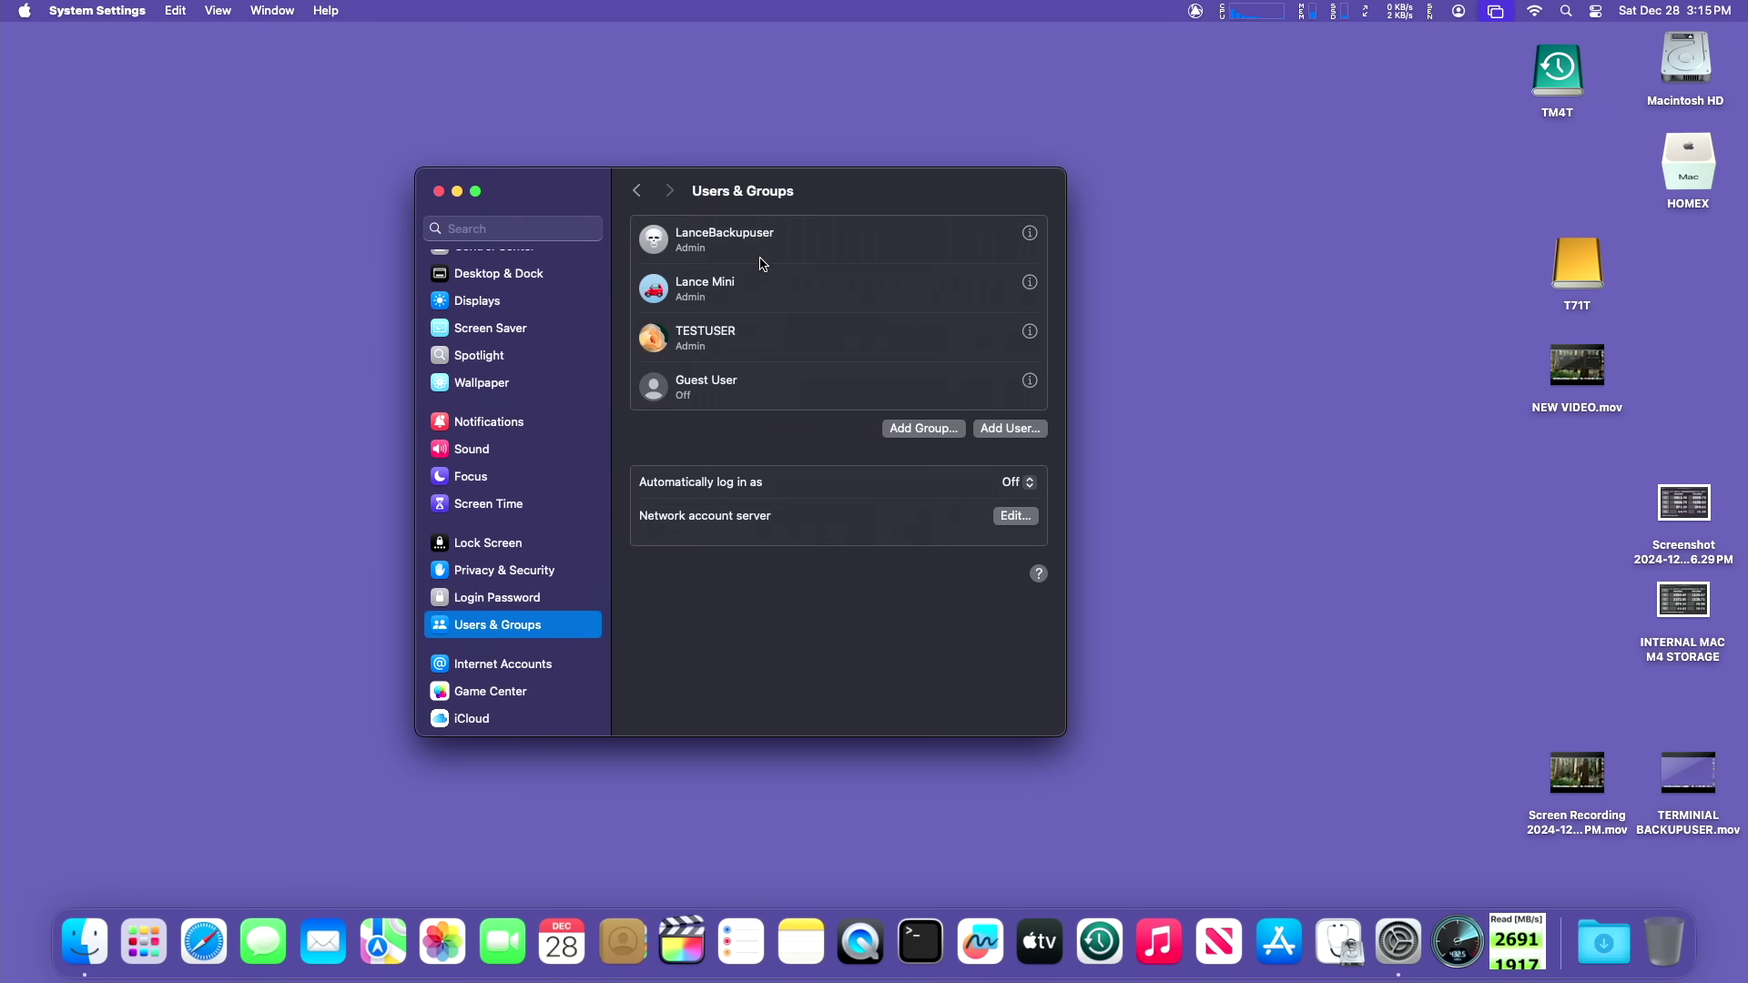
# Step: Open Macintosh HD's Users folder and select the new testuser home folder
pyautogui.moveTo(824, 193); pyautogui.dragTo(859, 158)
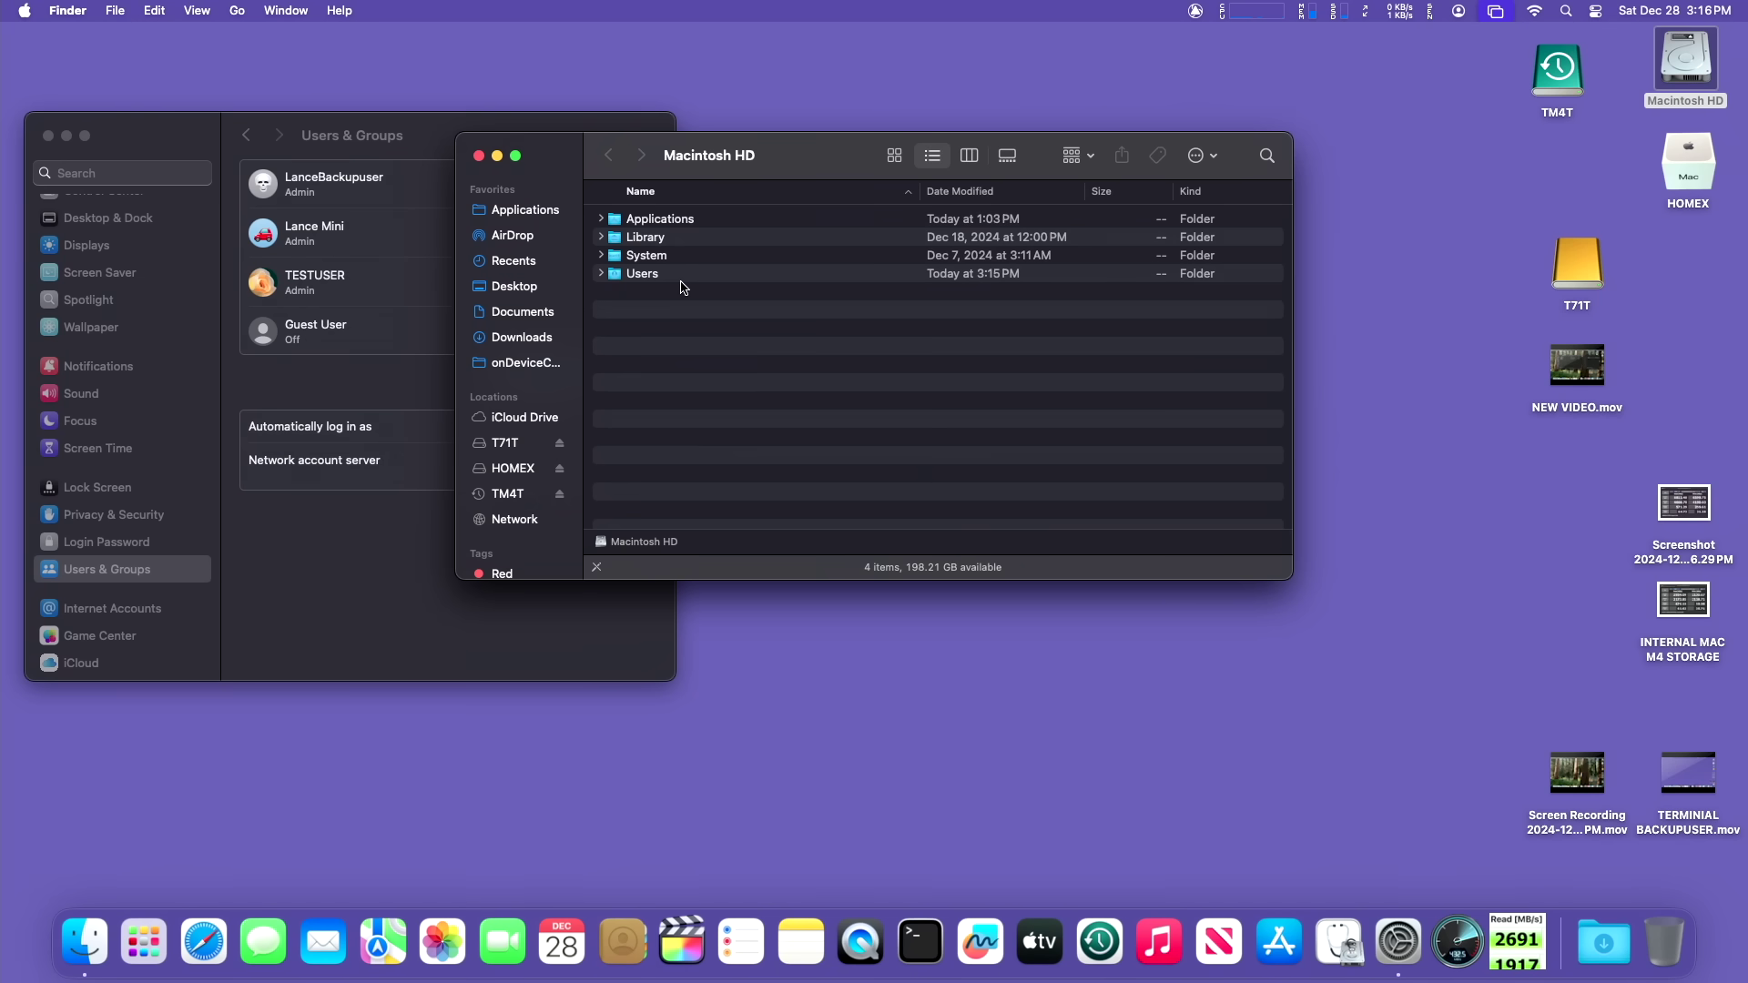
pyautogui.doubleClick(675, 273)
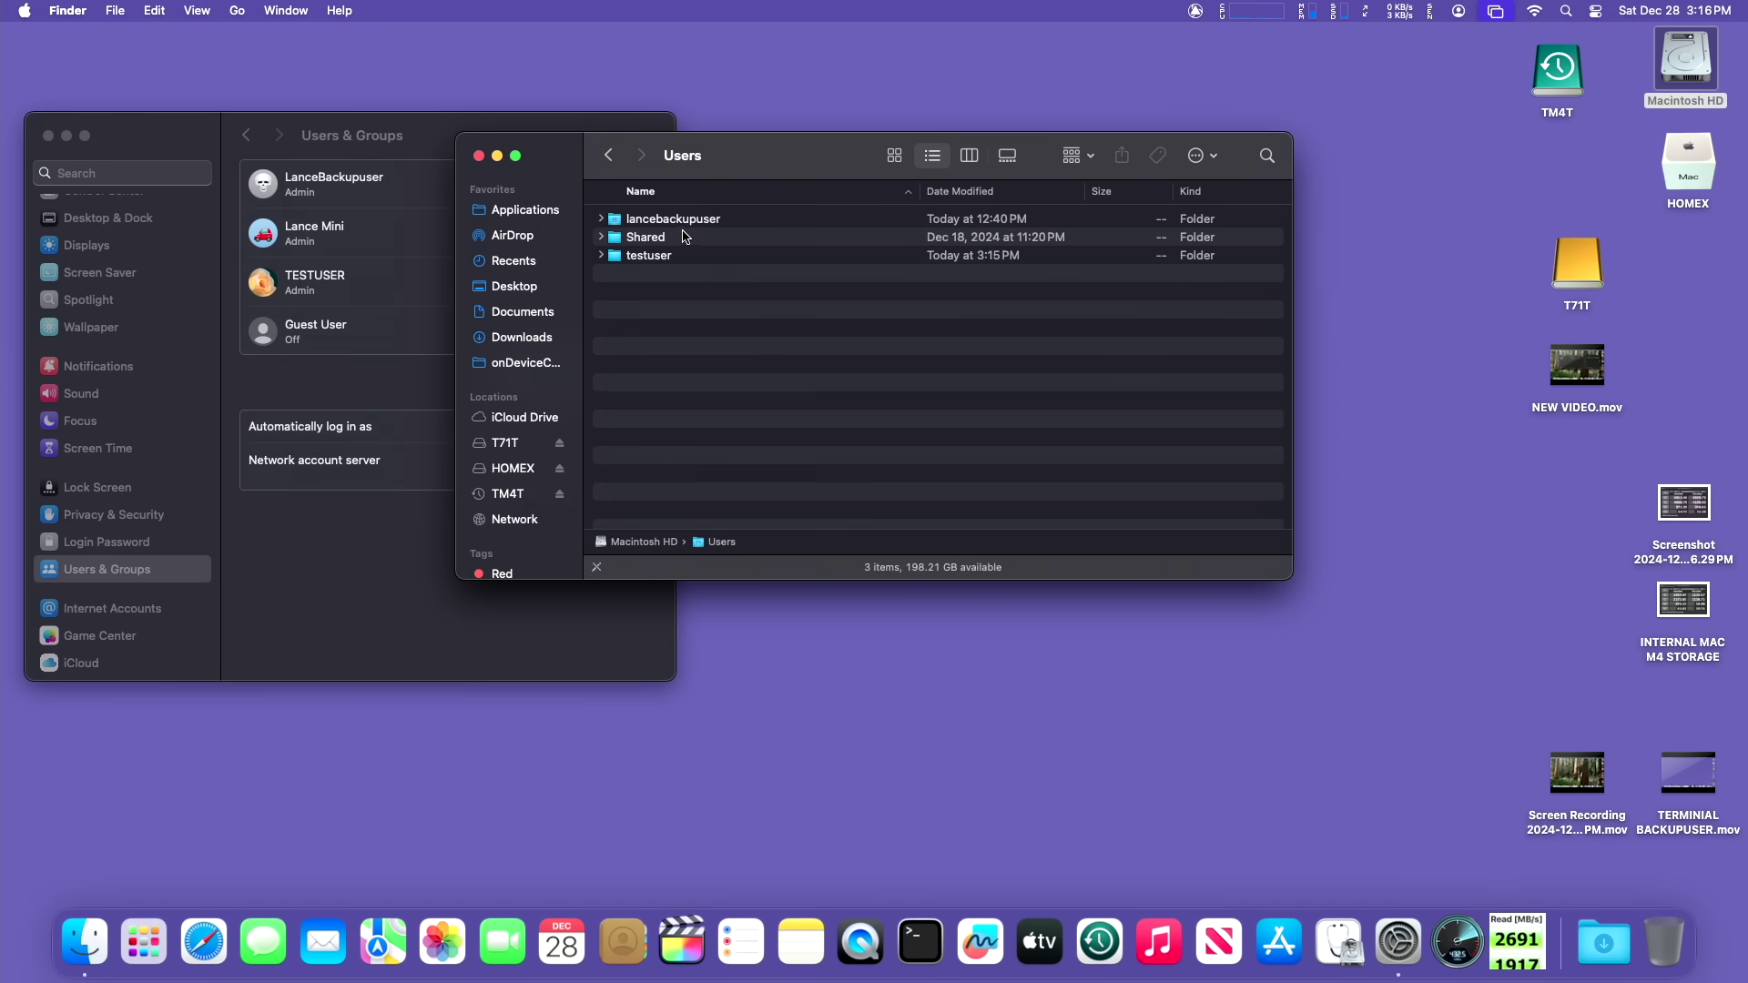
pyautogui.click(657, 257)
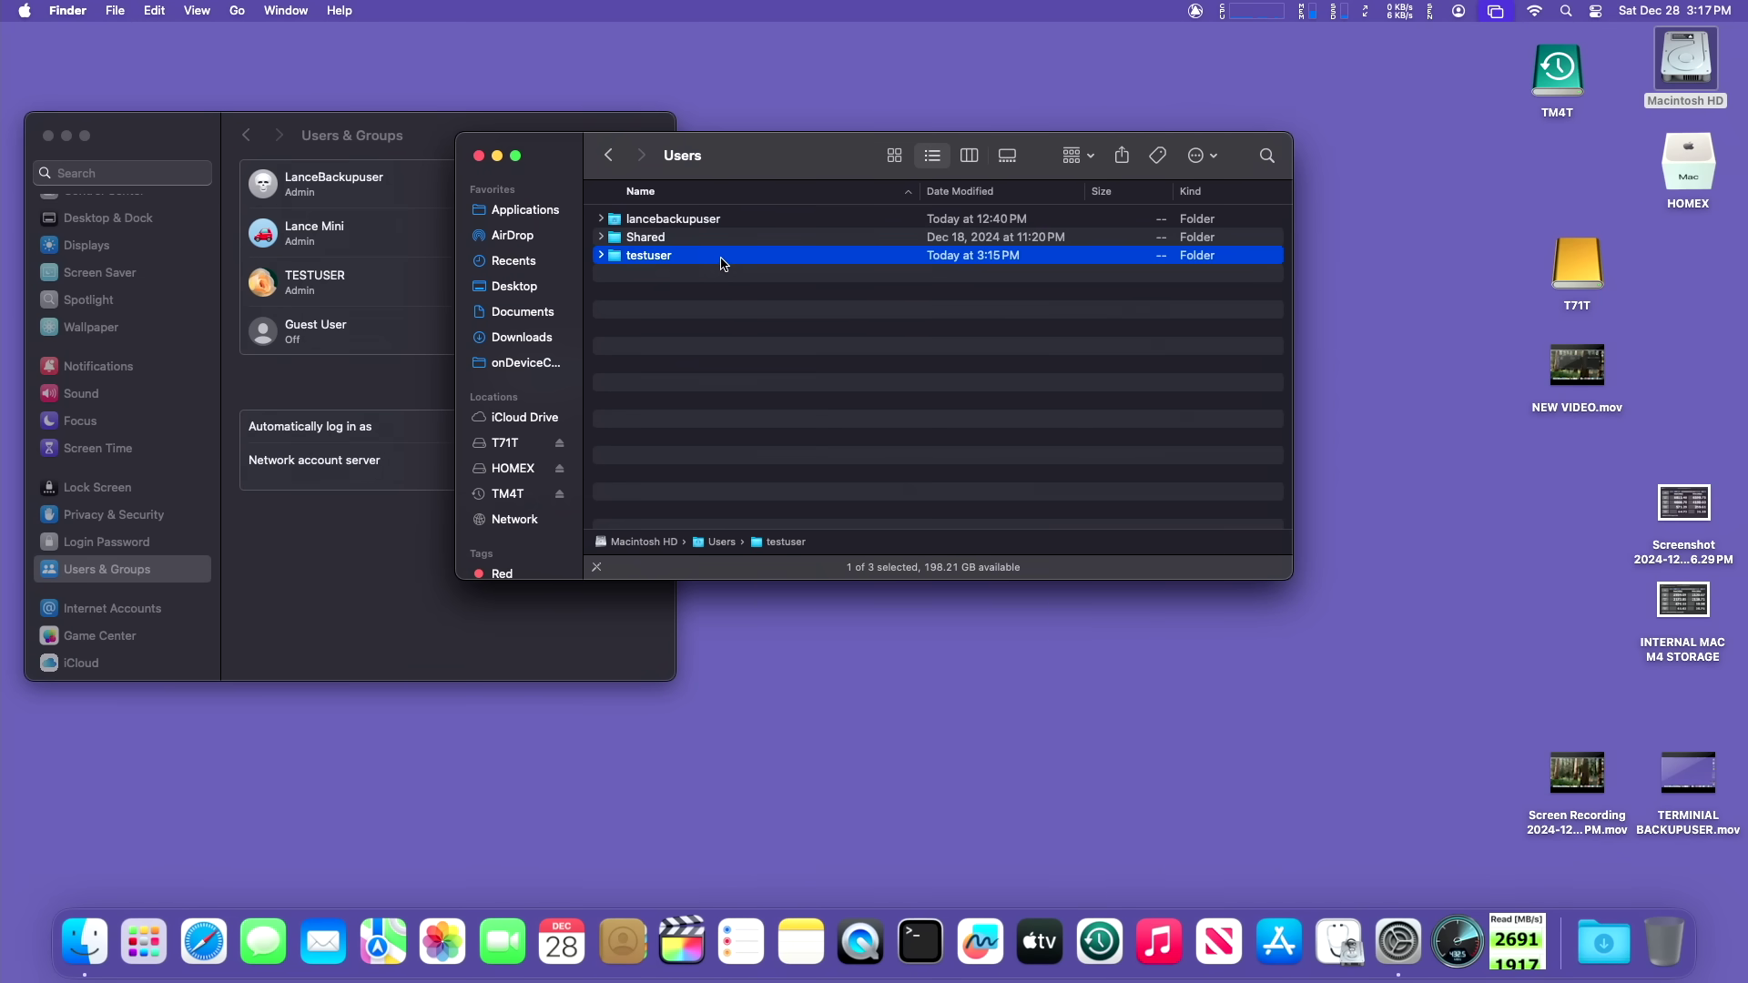
# Step: Copy the testuser folder into HOMEX's Users folder, authorising with the admin password
pyautogui.doubleClick(1692, 169)
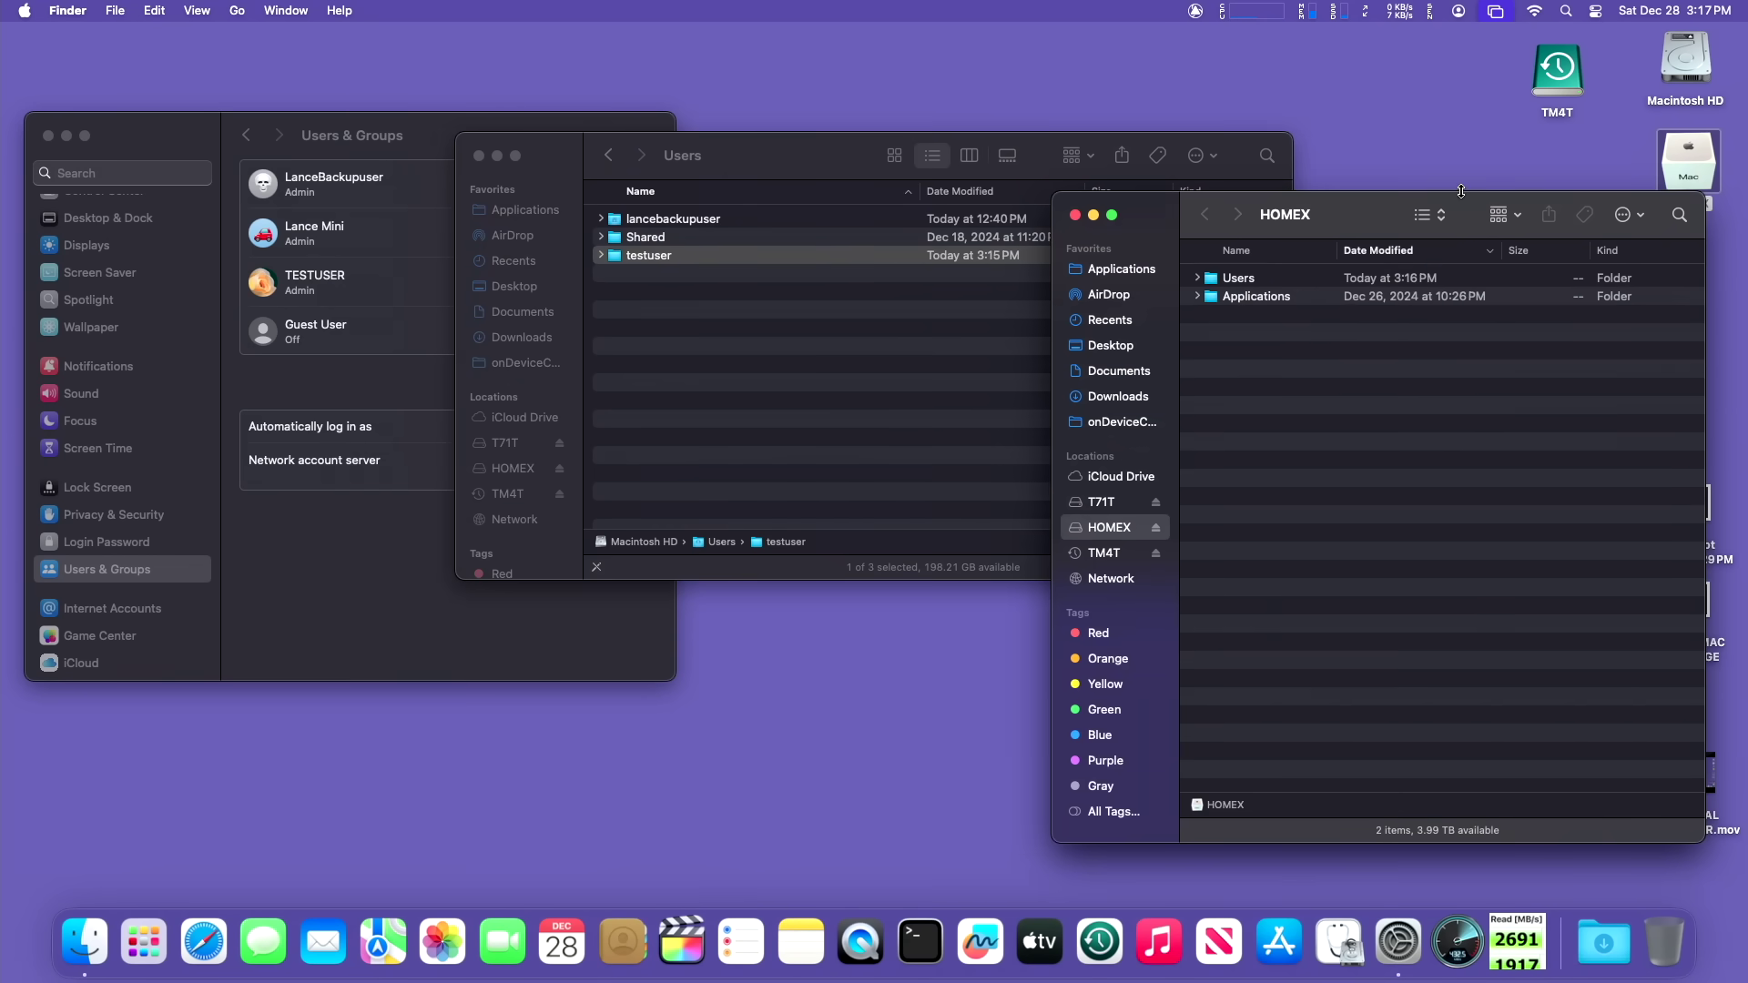
pyautogui.doubleClick(1268, 282)
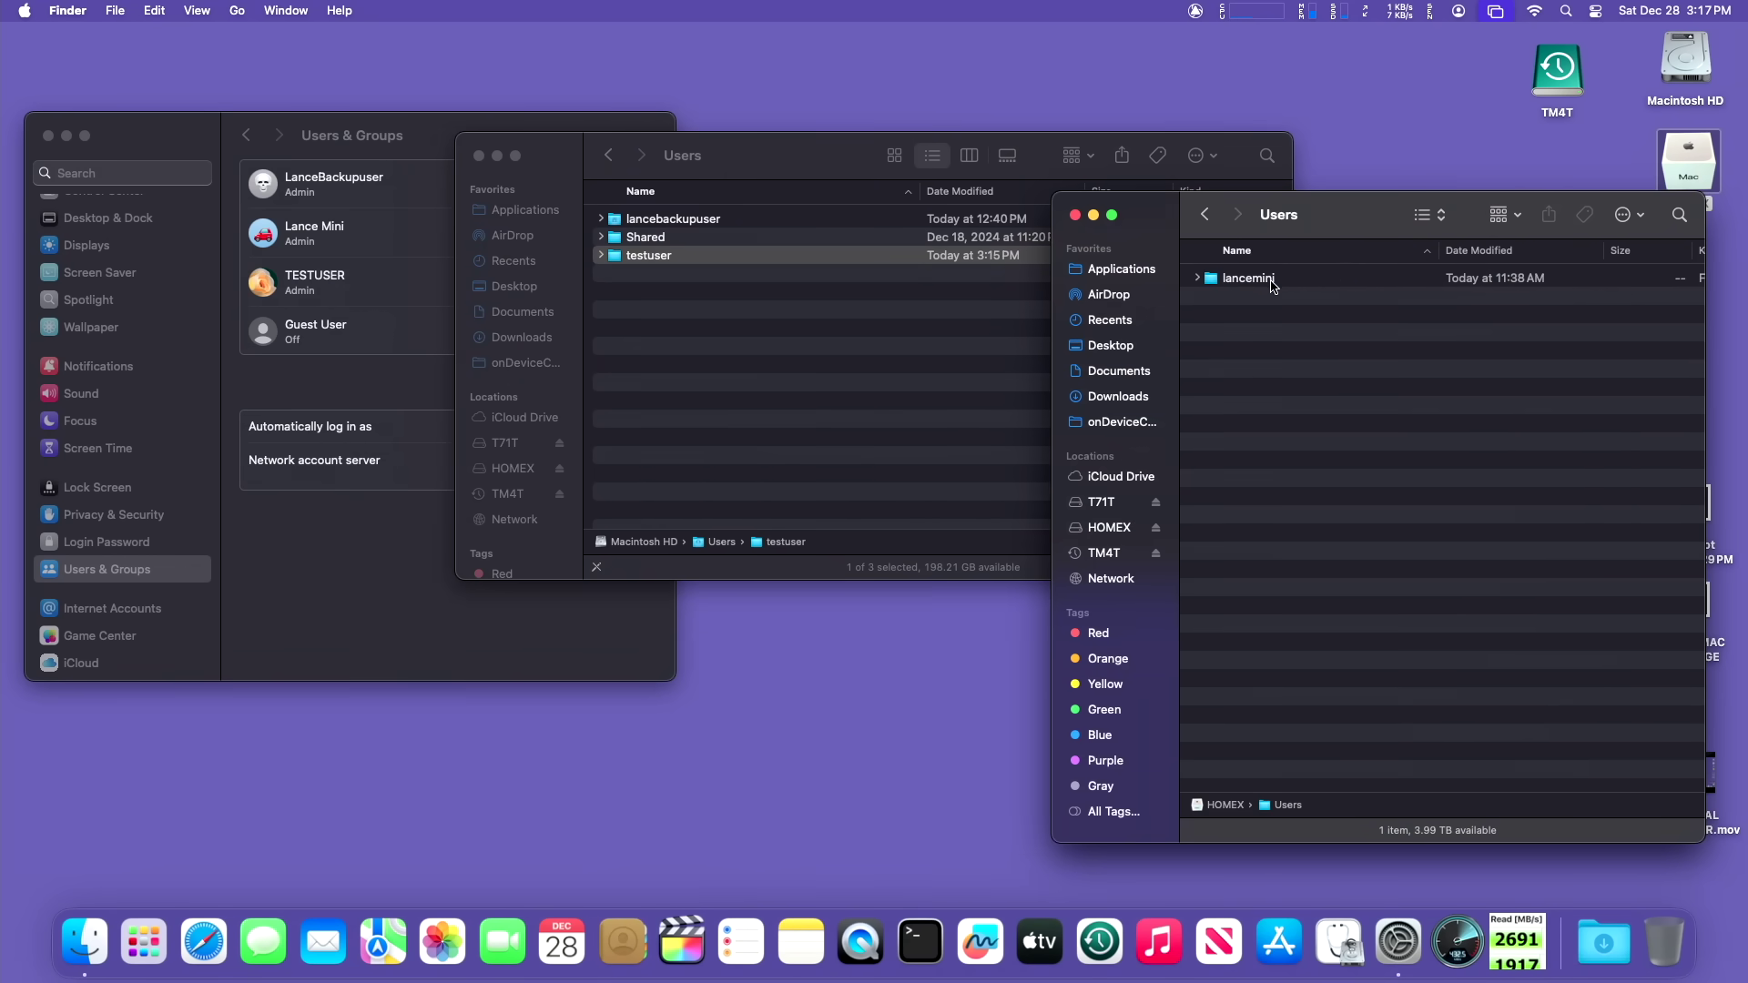
pyautogui.moveTo(1140, 227); pyautogui.dragTo(1142, 152)
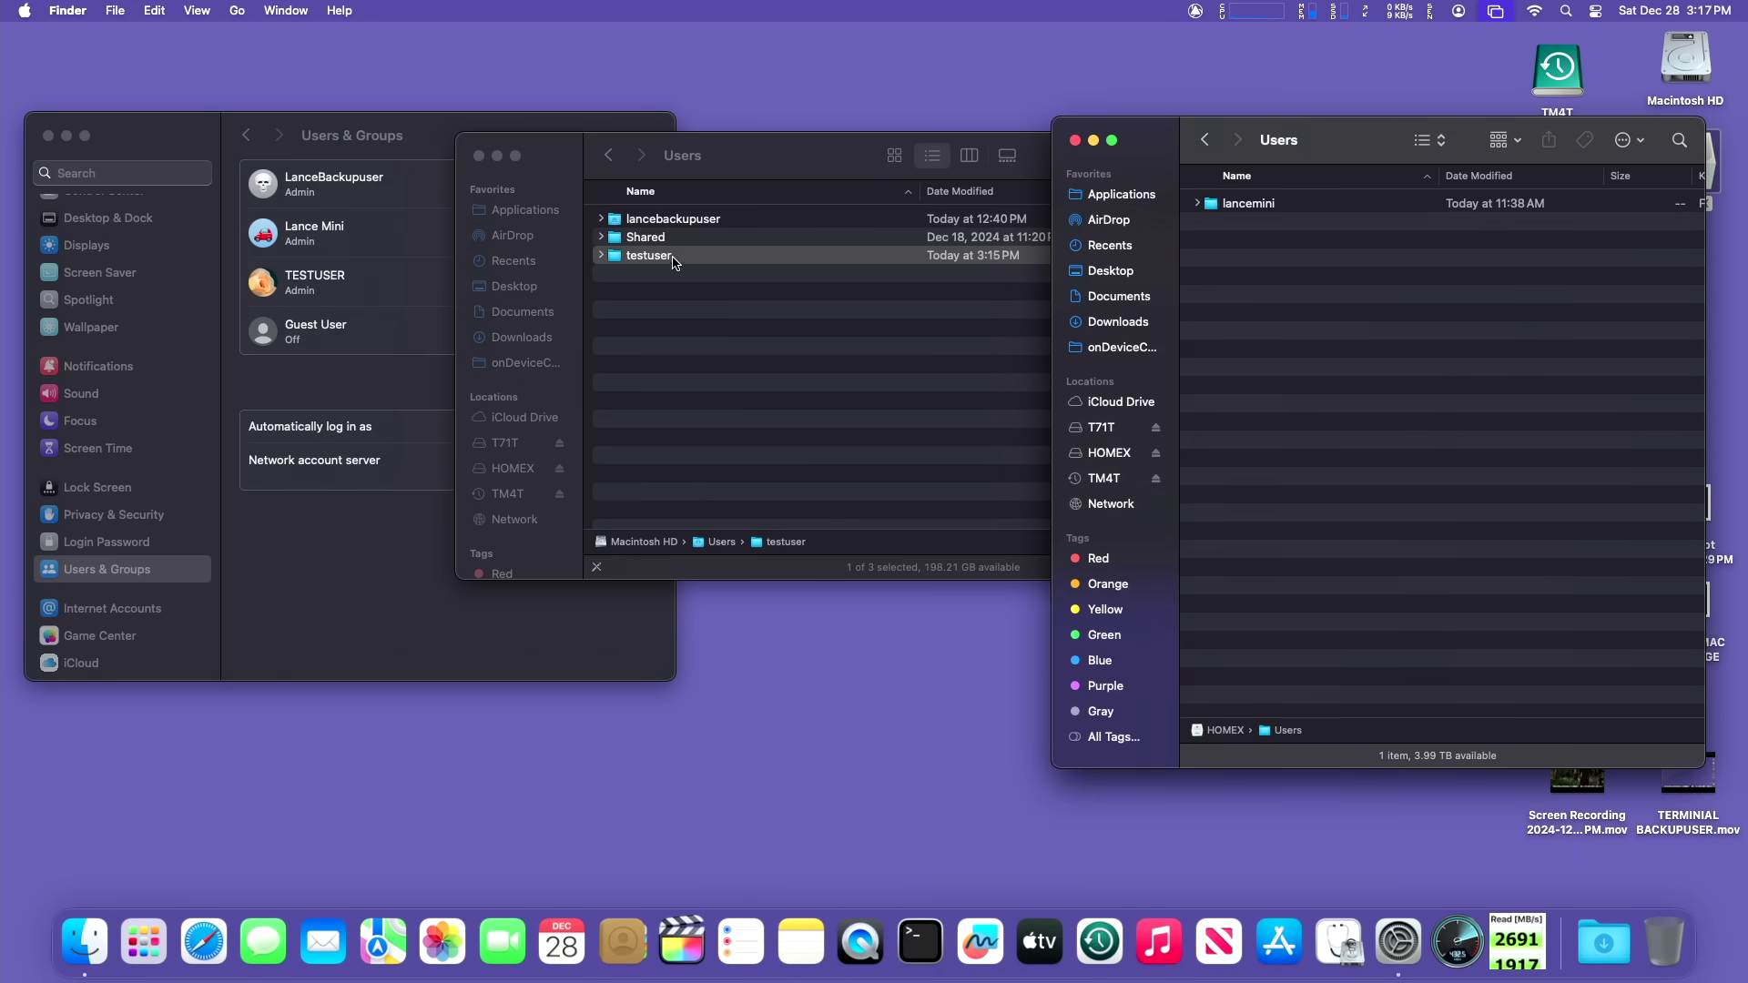
pyautogui.moveTo(618, 256); pyautogui.dragTo(1263, 274)
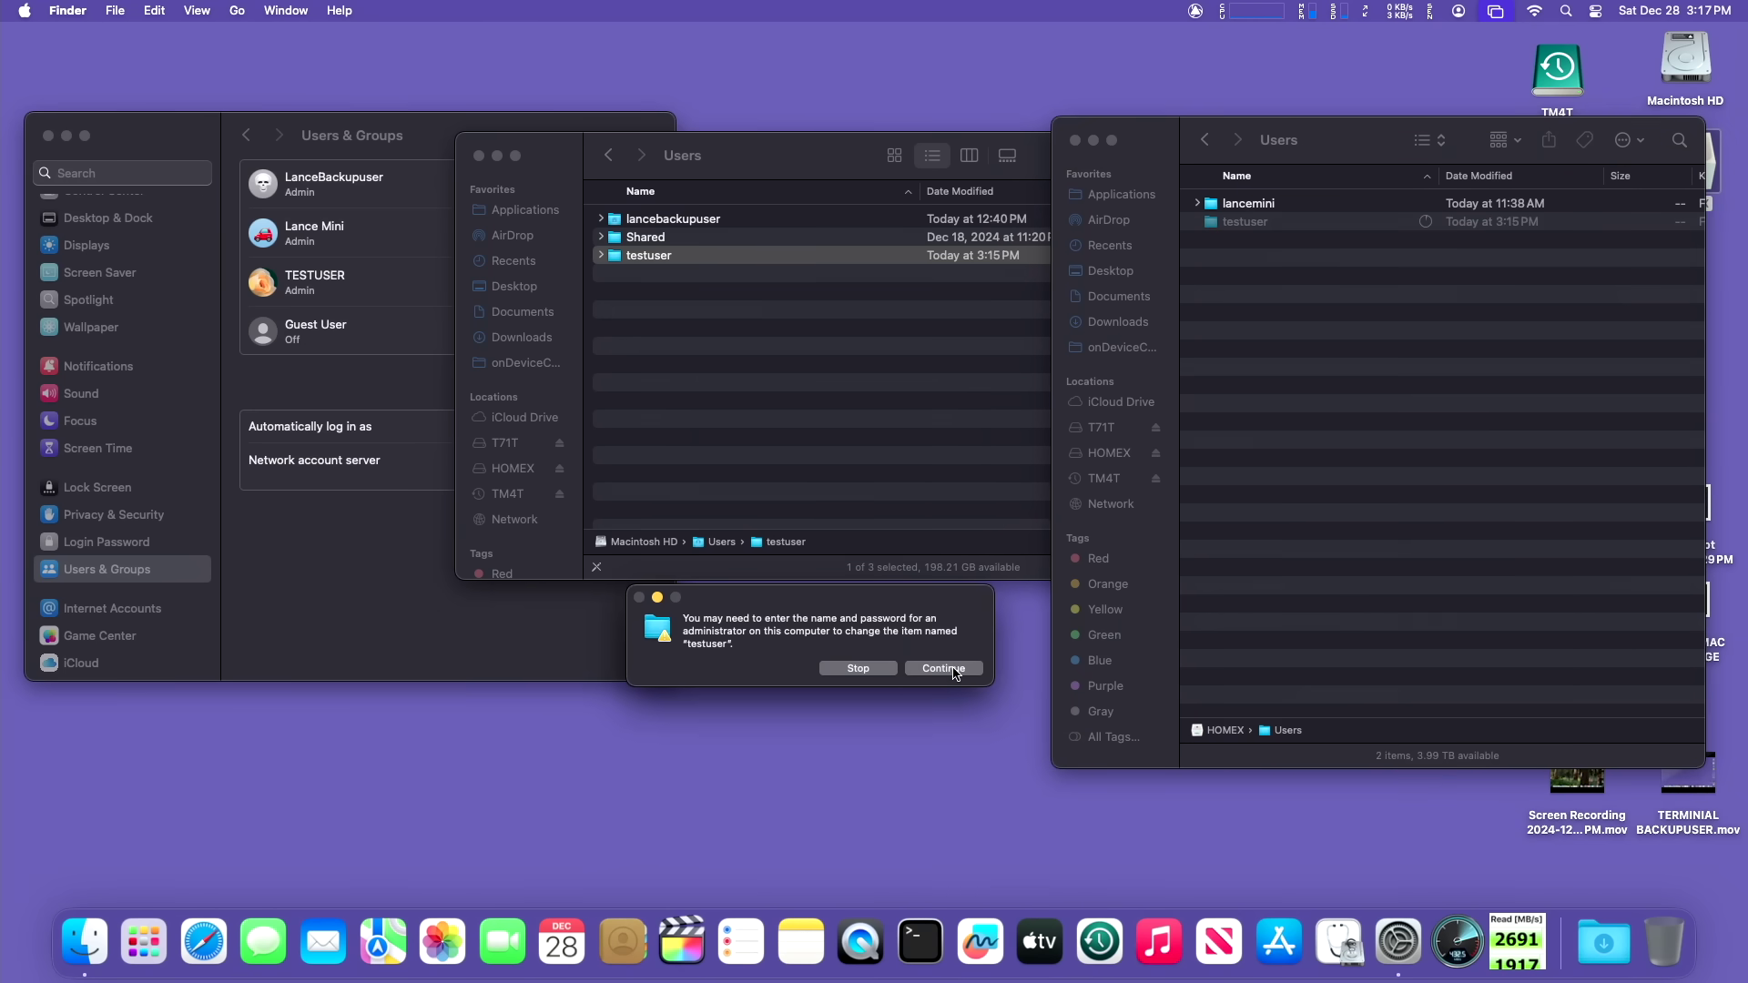
pyautogui.click(953, 673)
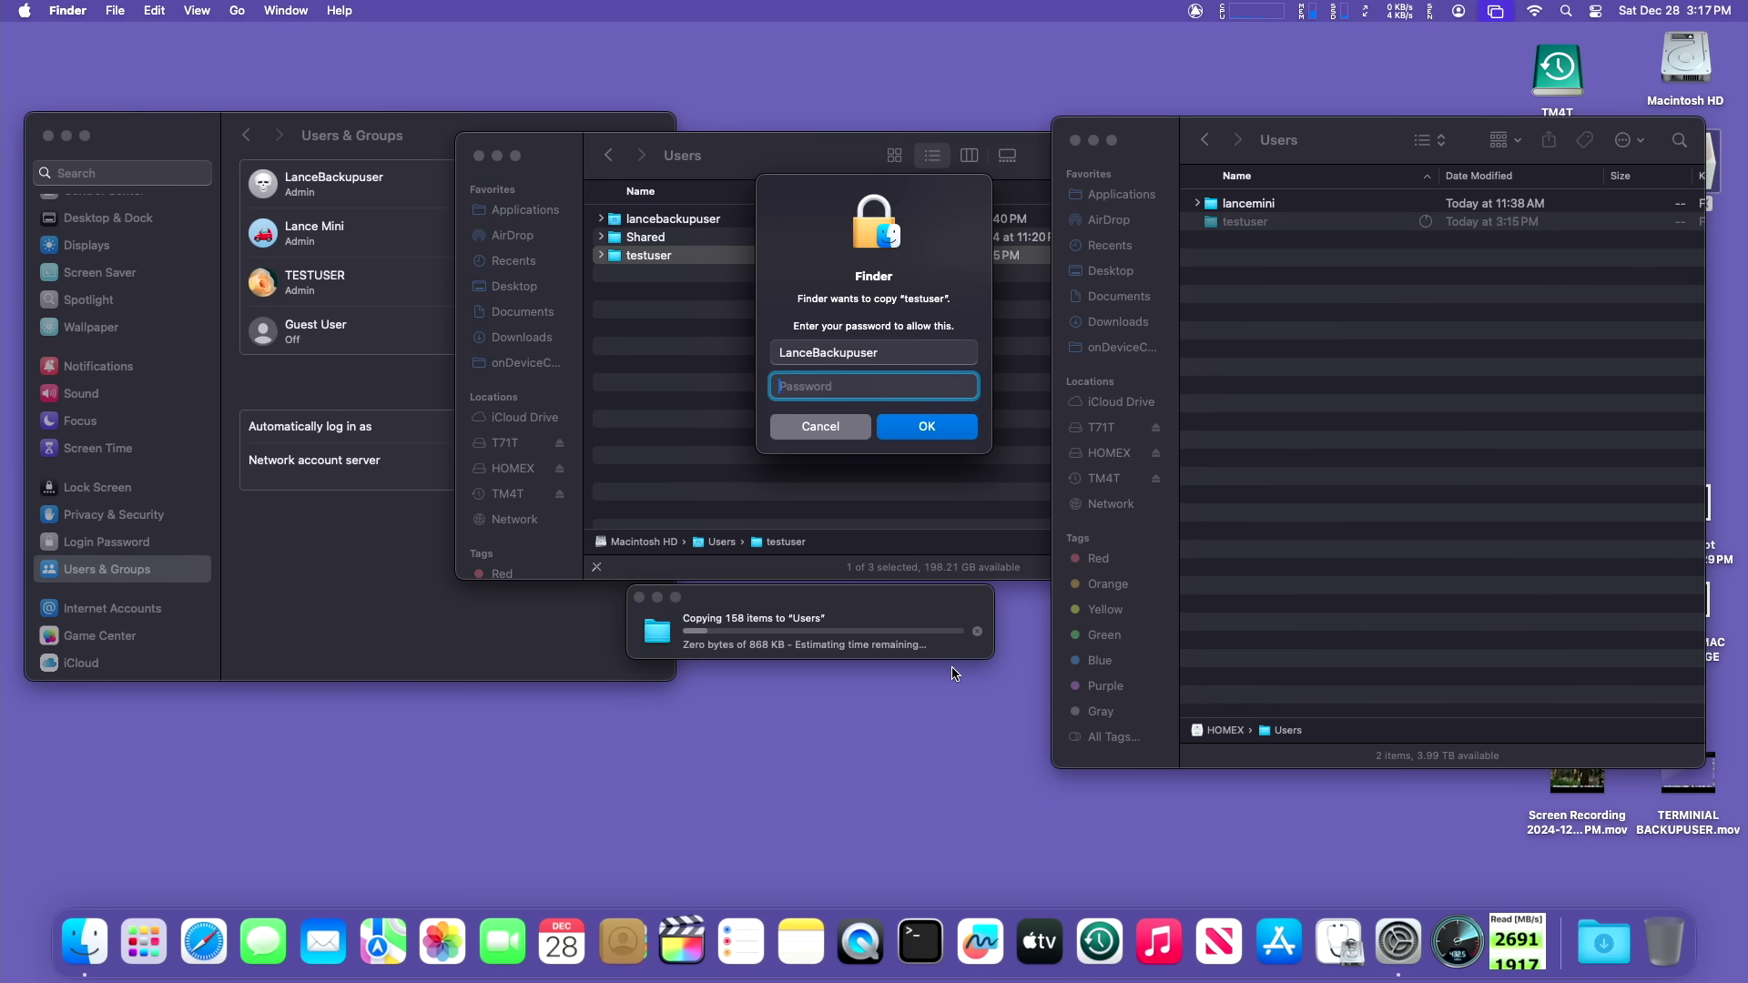
pyautogui.write('*****')
pyautogui.press('Return')
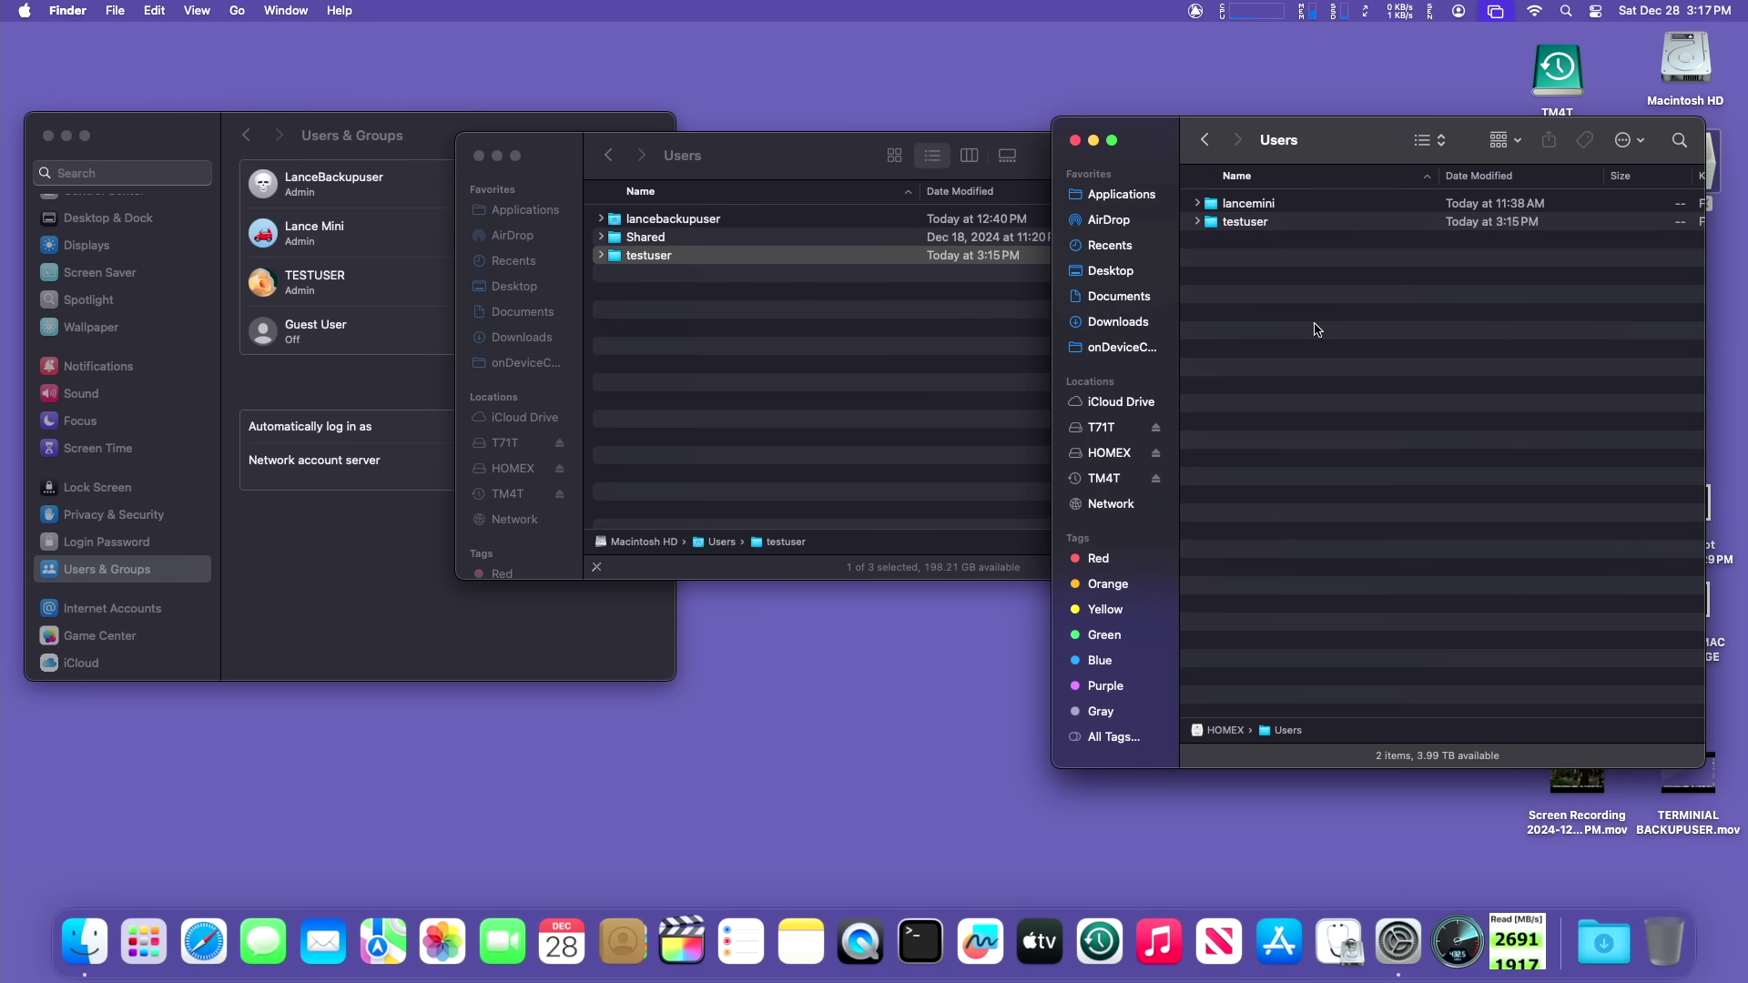
# Step: Move the copied testuser folder on HOMEX to the Trash, authenticating again
pyautogui.click(1370, 220)
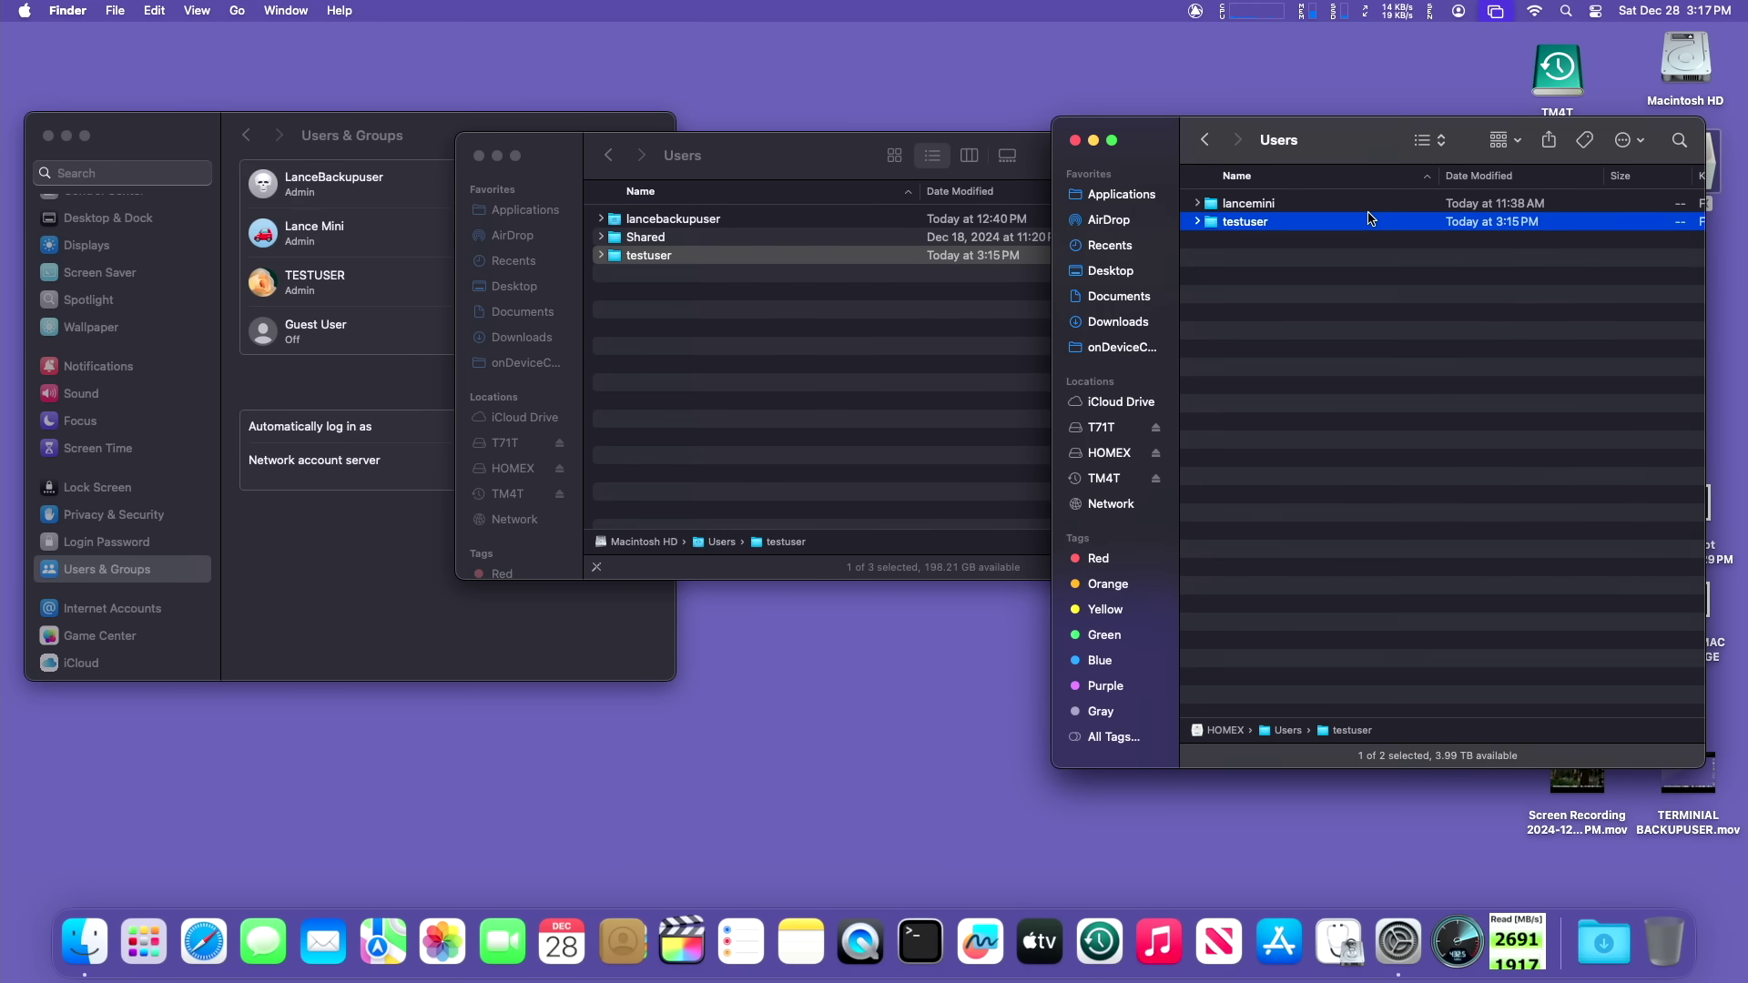
pyautogui.press('super+BackSpace')
pyautogui.write('****')
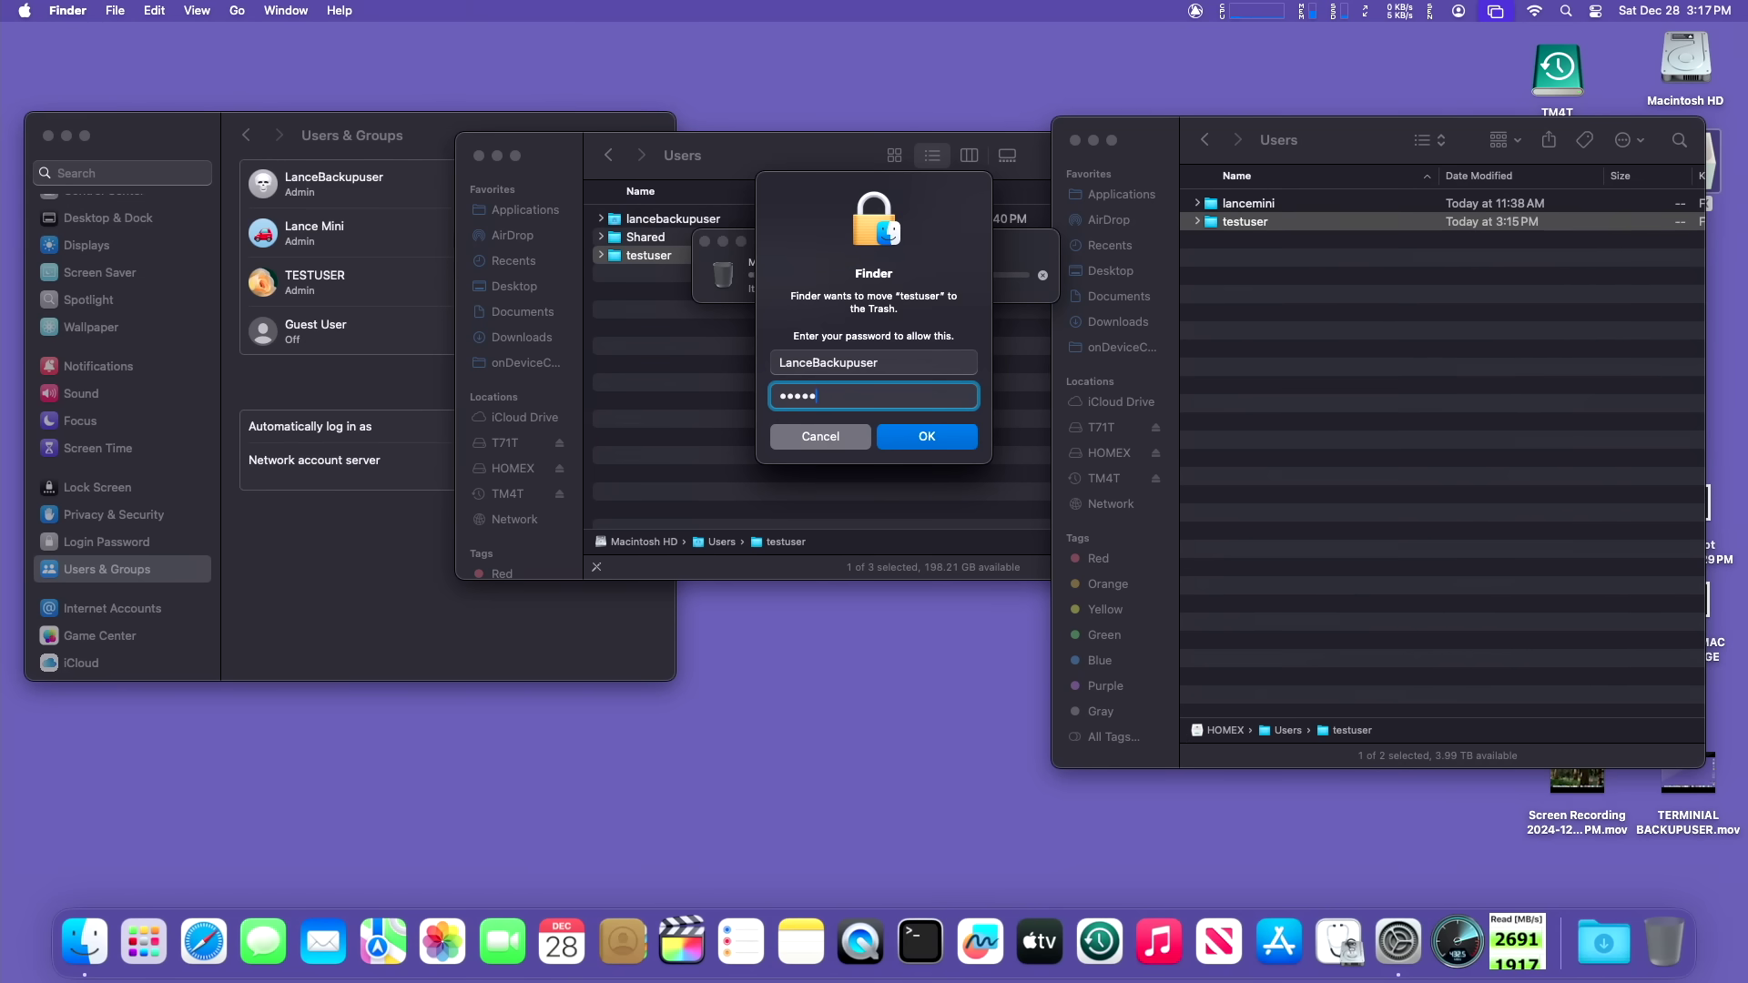
pyautogui.press('Return')
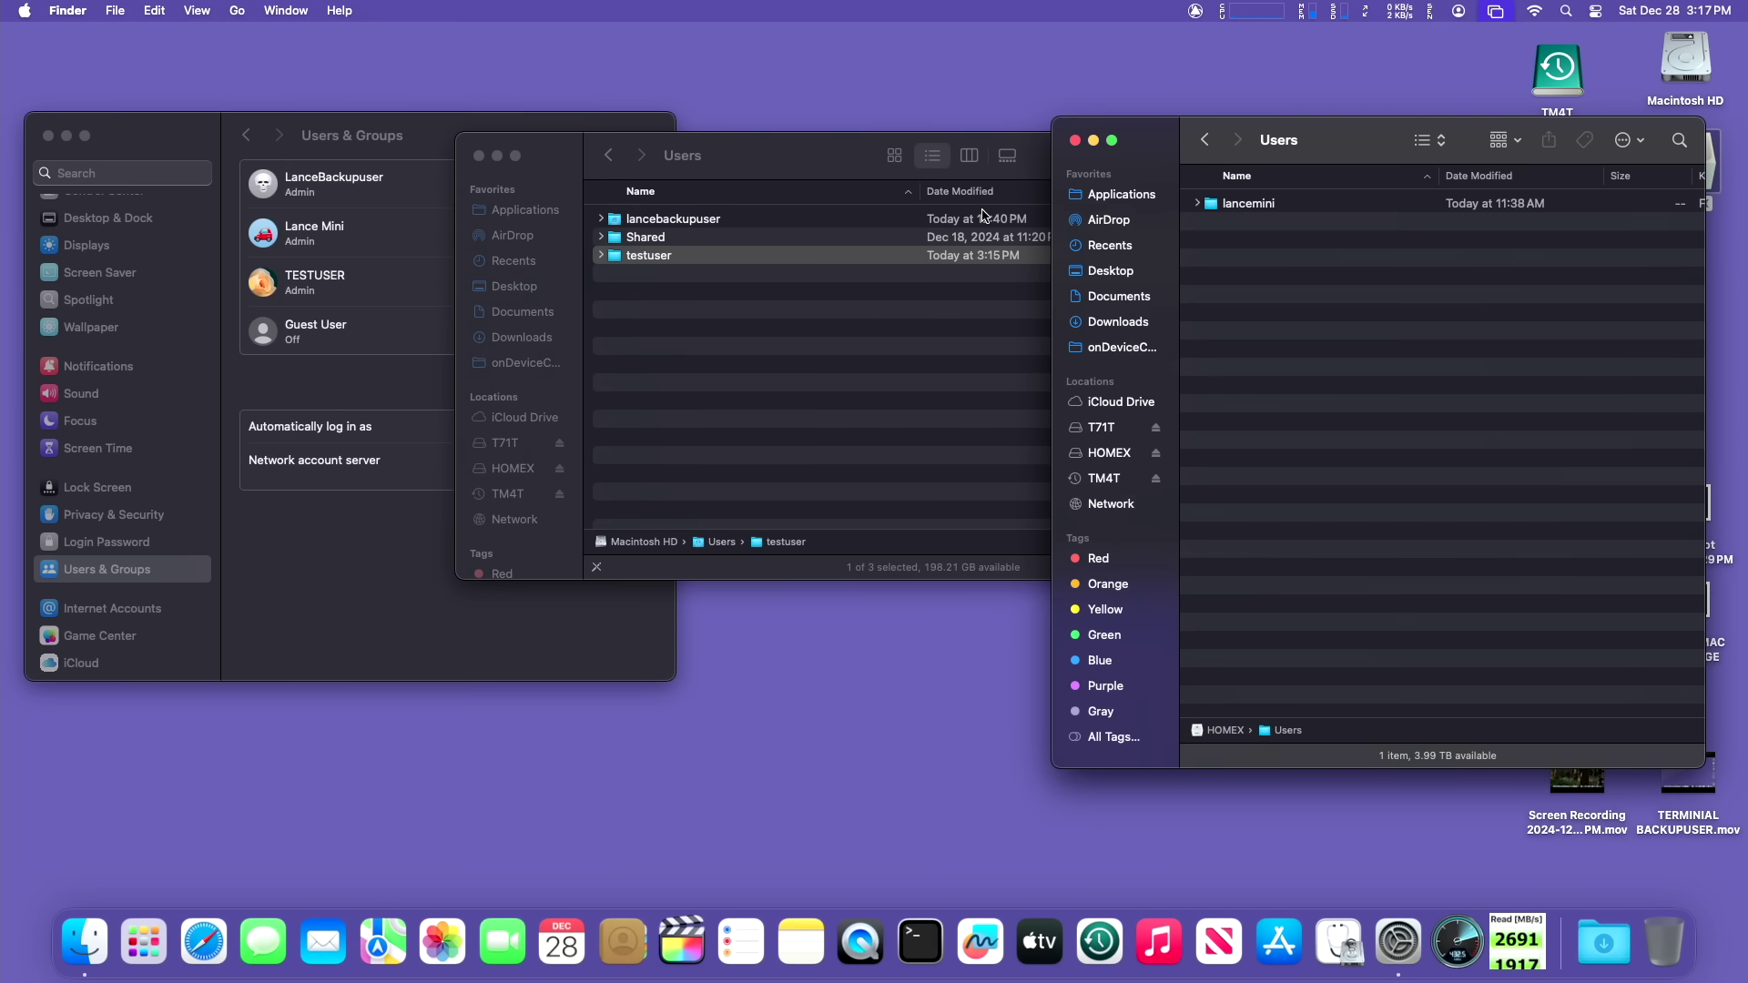
# Step: Log out of the backup admin account and sign in as TESTUSER with its password
pyautogui.click(24, 11)
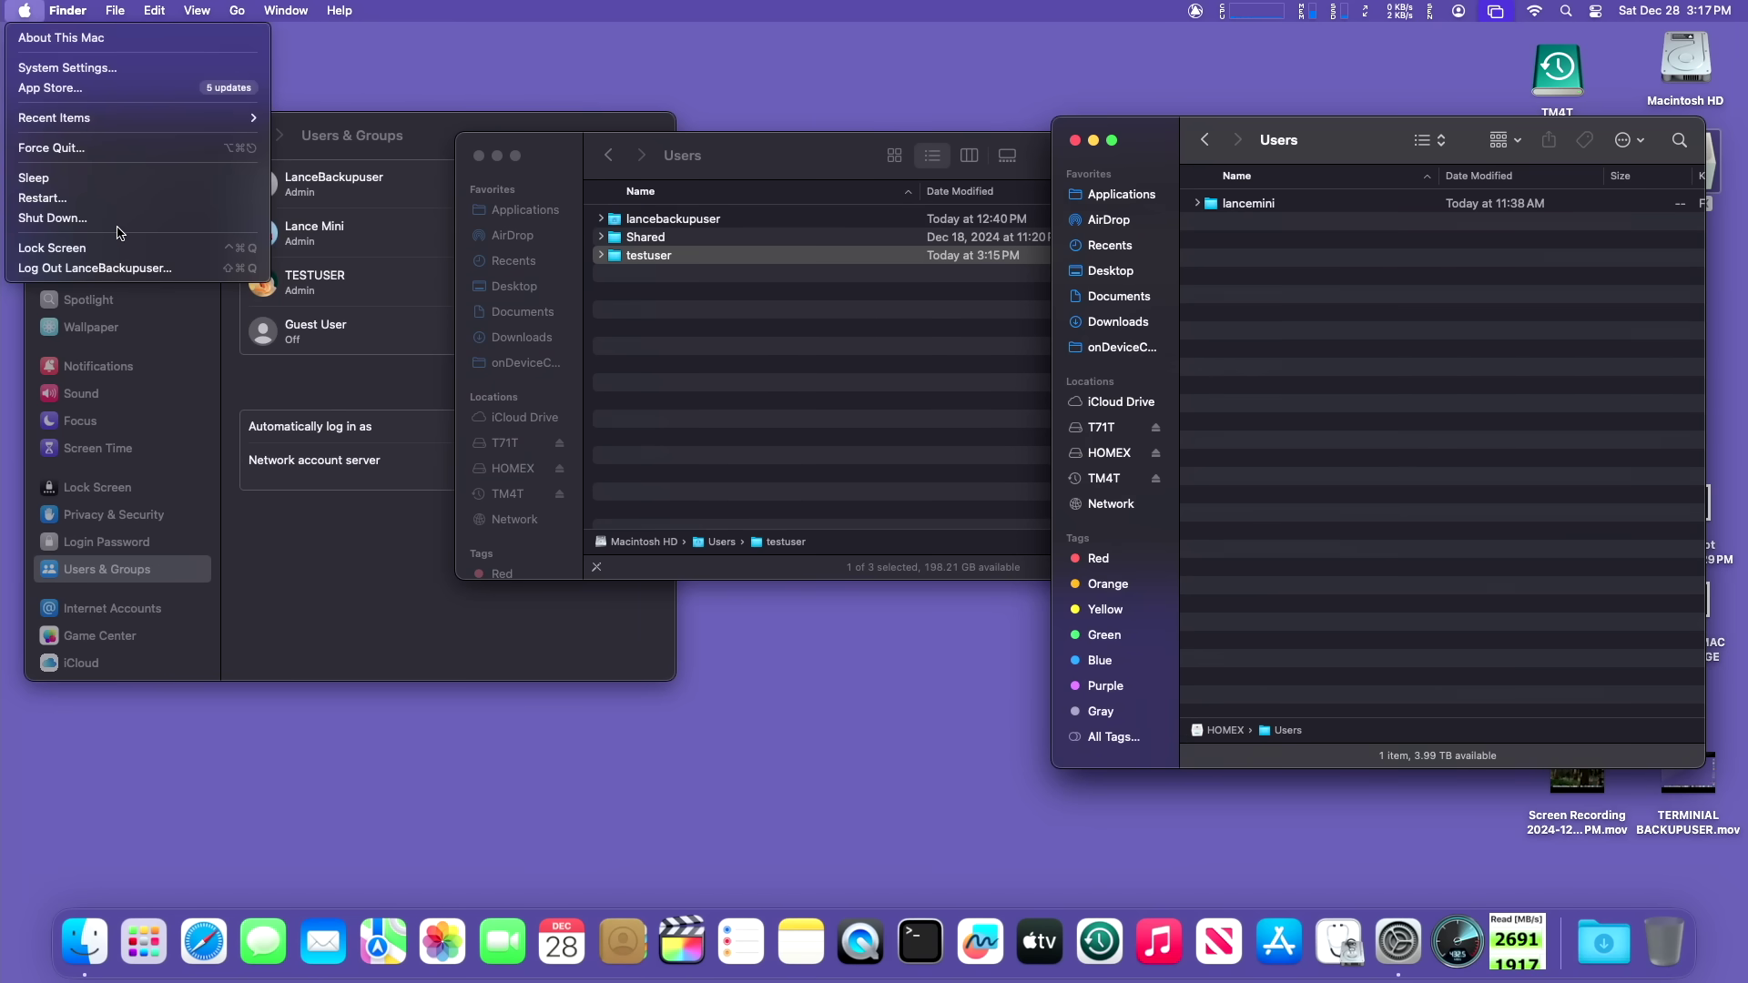
pyautogui.click(125, 273)
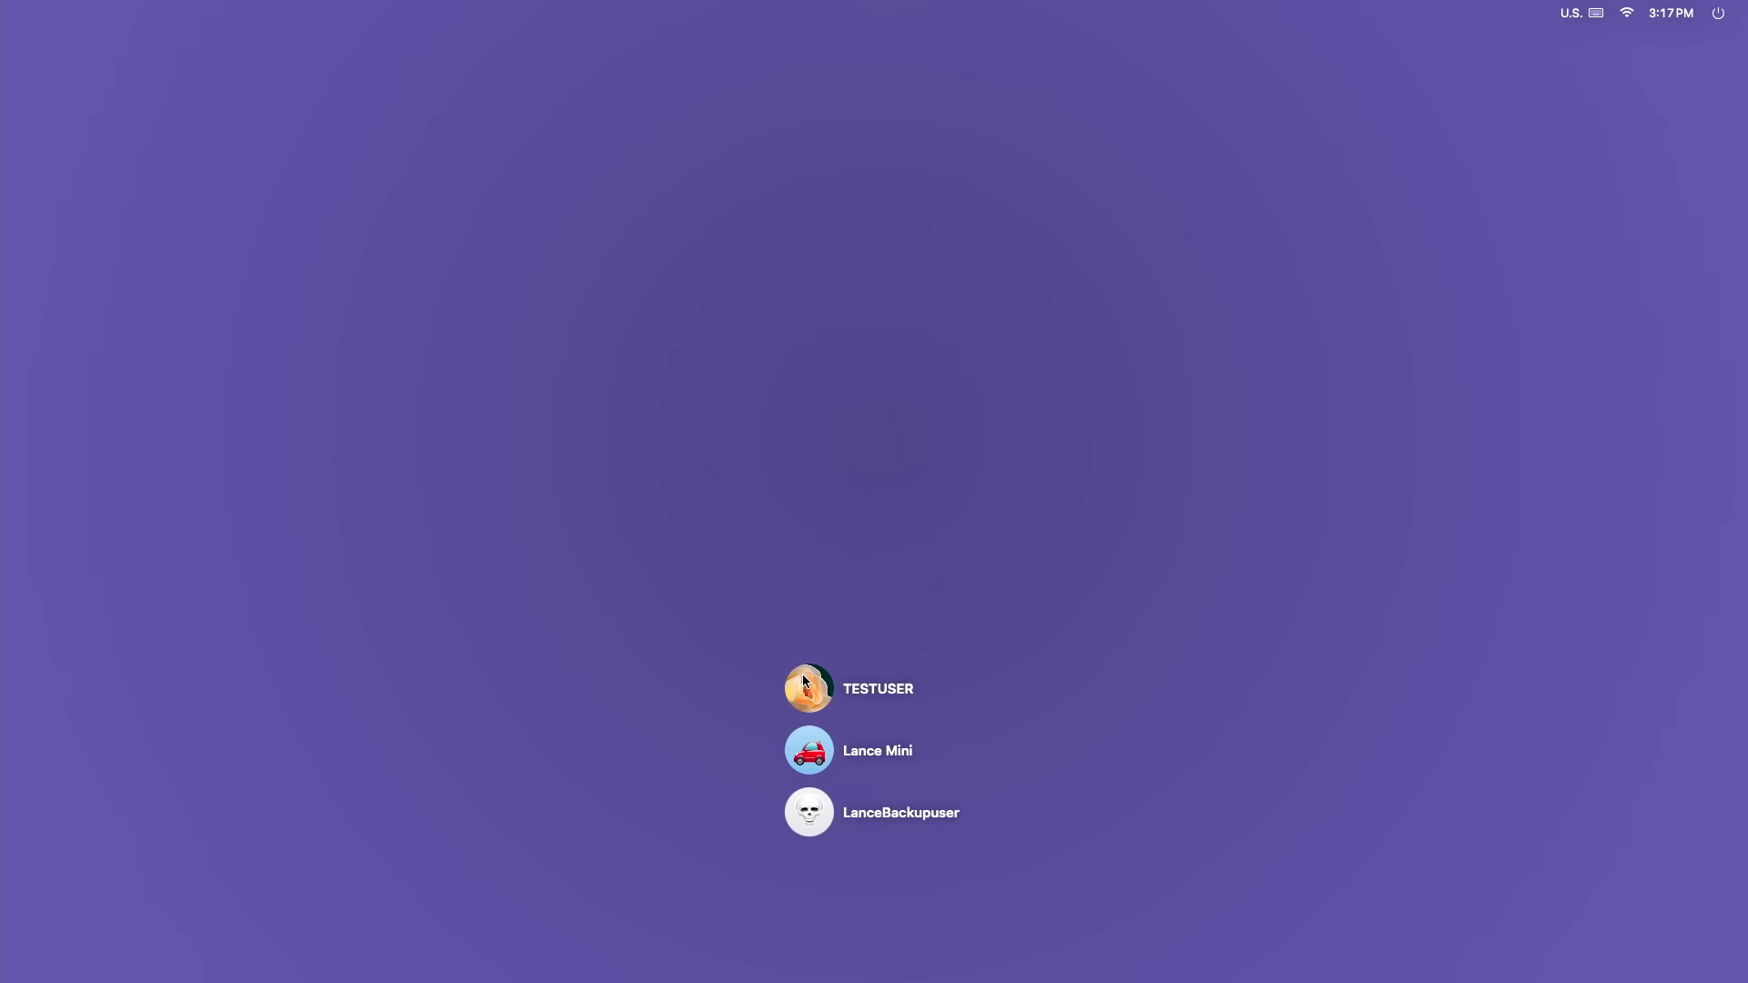
pyautogui.click(810, 693)
pyautogui.write('********')
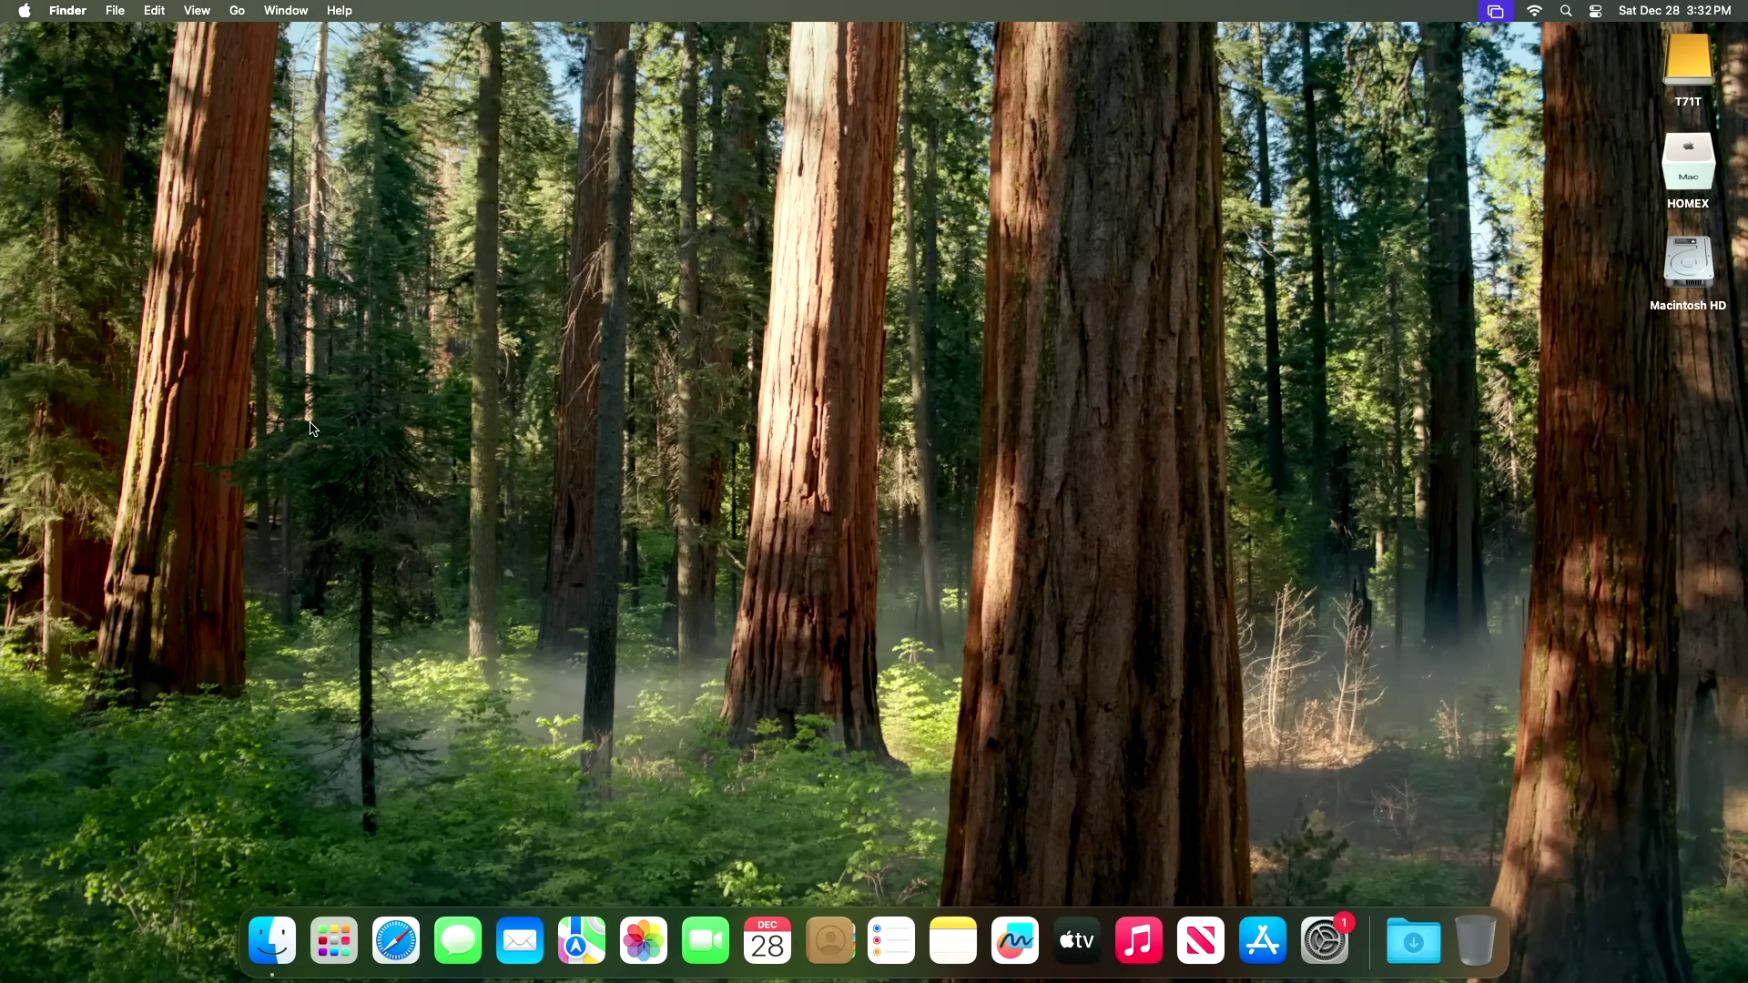
# Step: Open Advanced Options for the TESTUSER account in Users & Groups, unlocking with the admin password
pyautogui.click(25, 10)
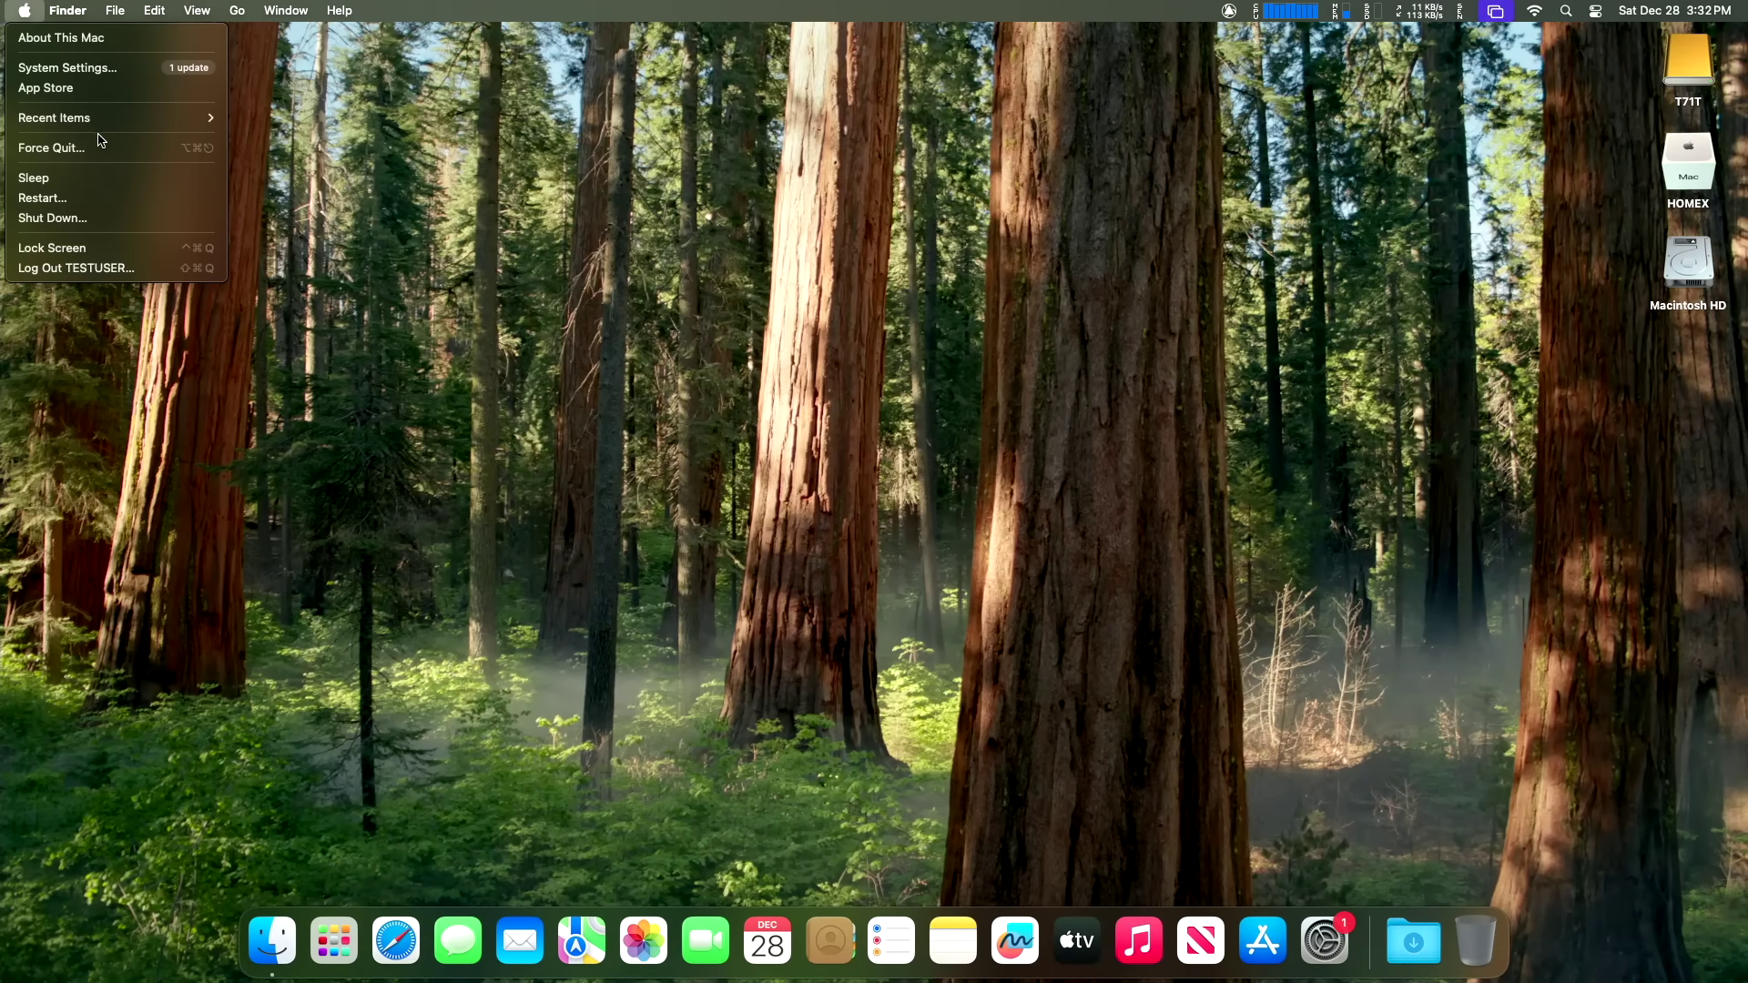
pyautogui.click(73, 74)
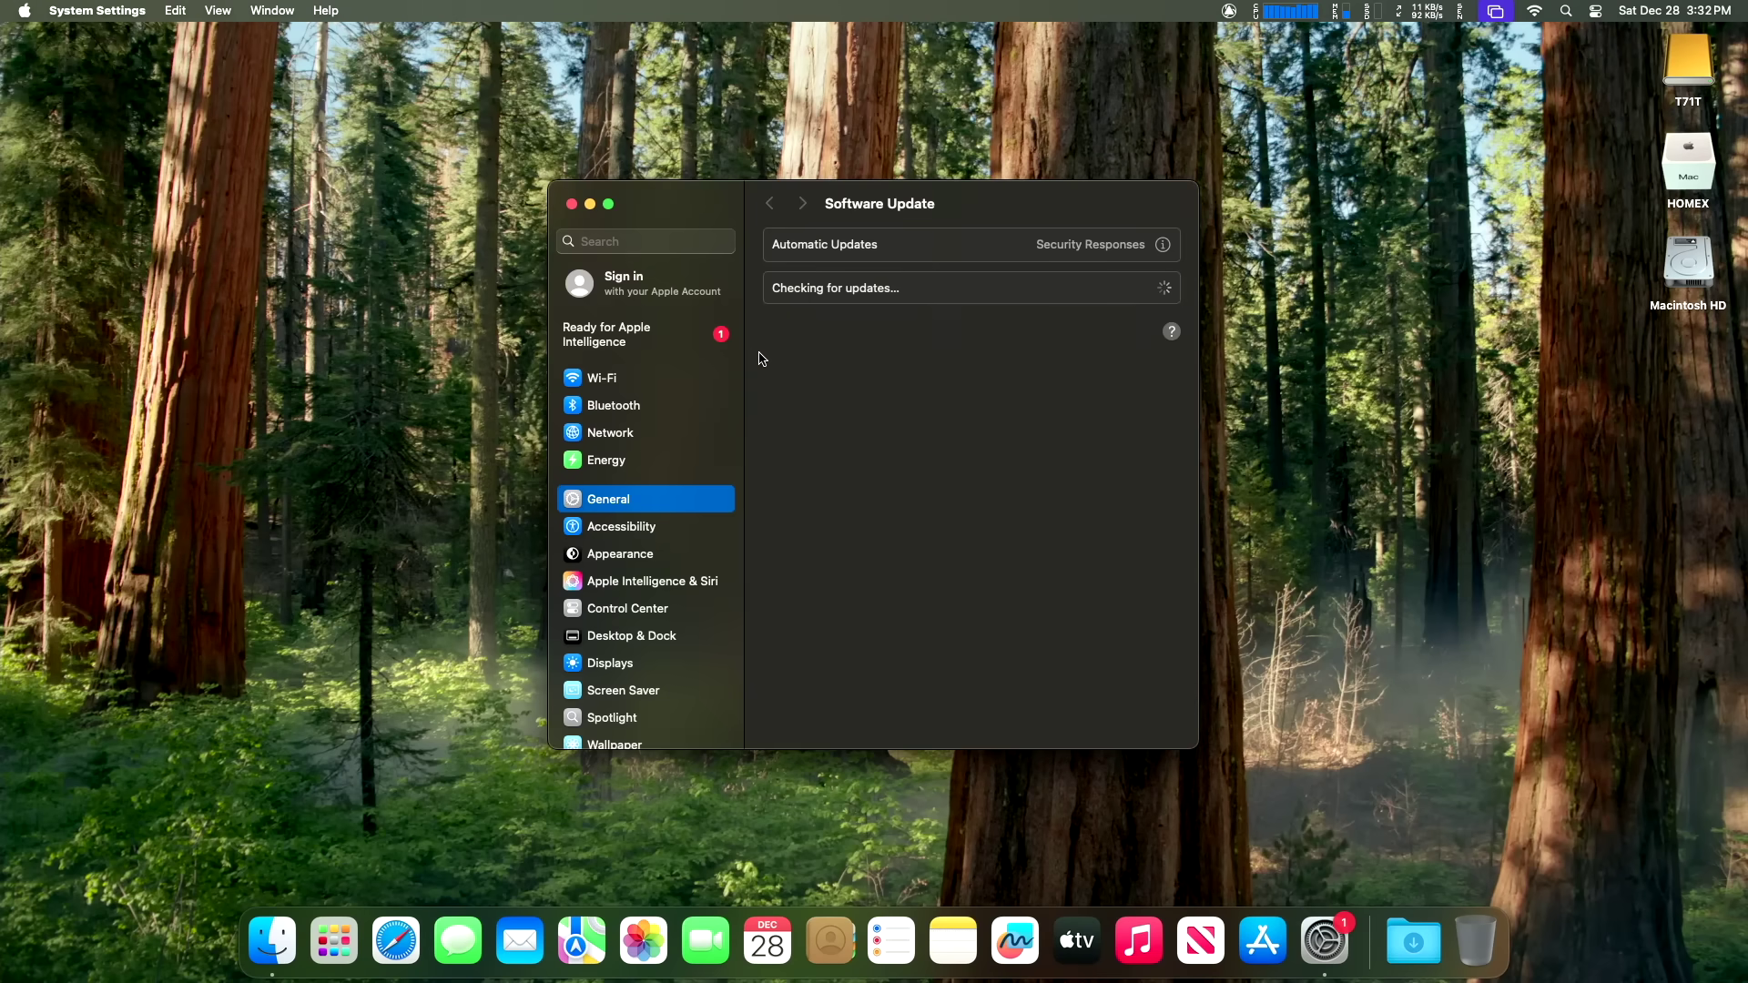
pyautogui.scroll(-8, 673, 547)
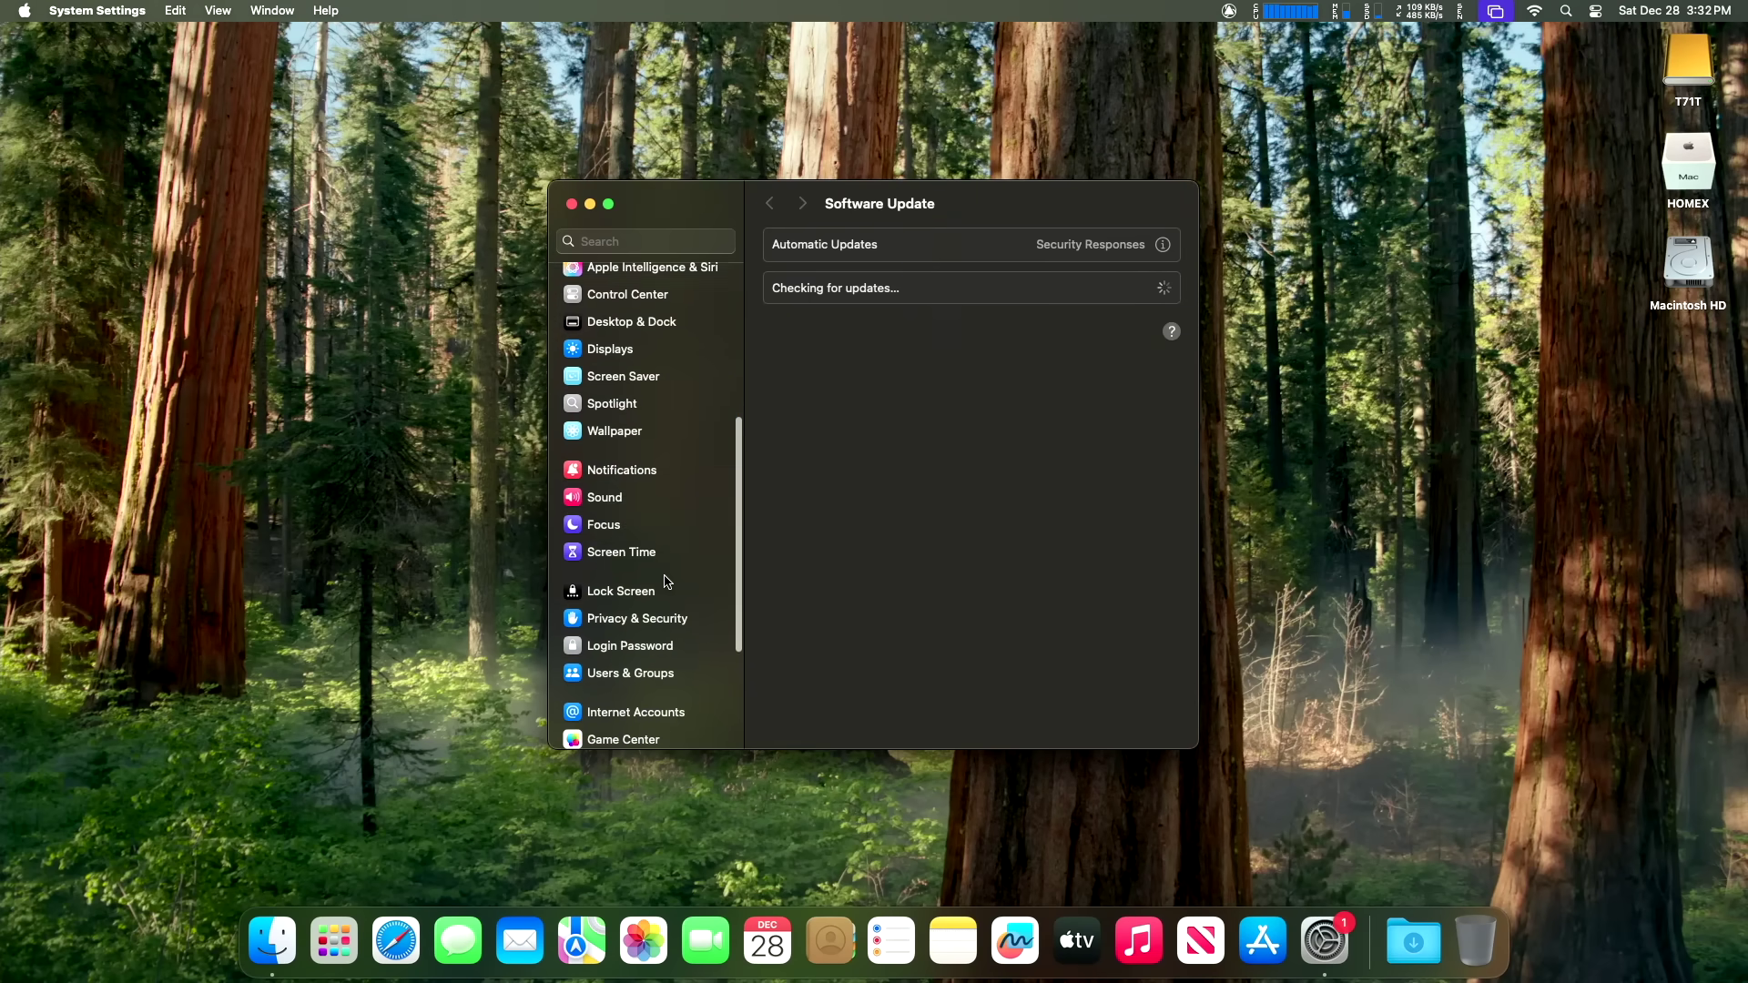
pyautogui.click(638, 533)
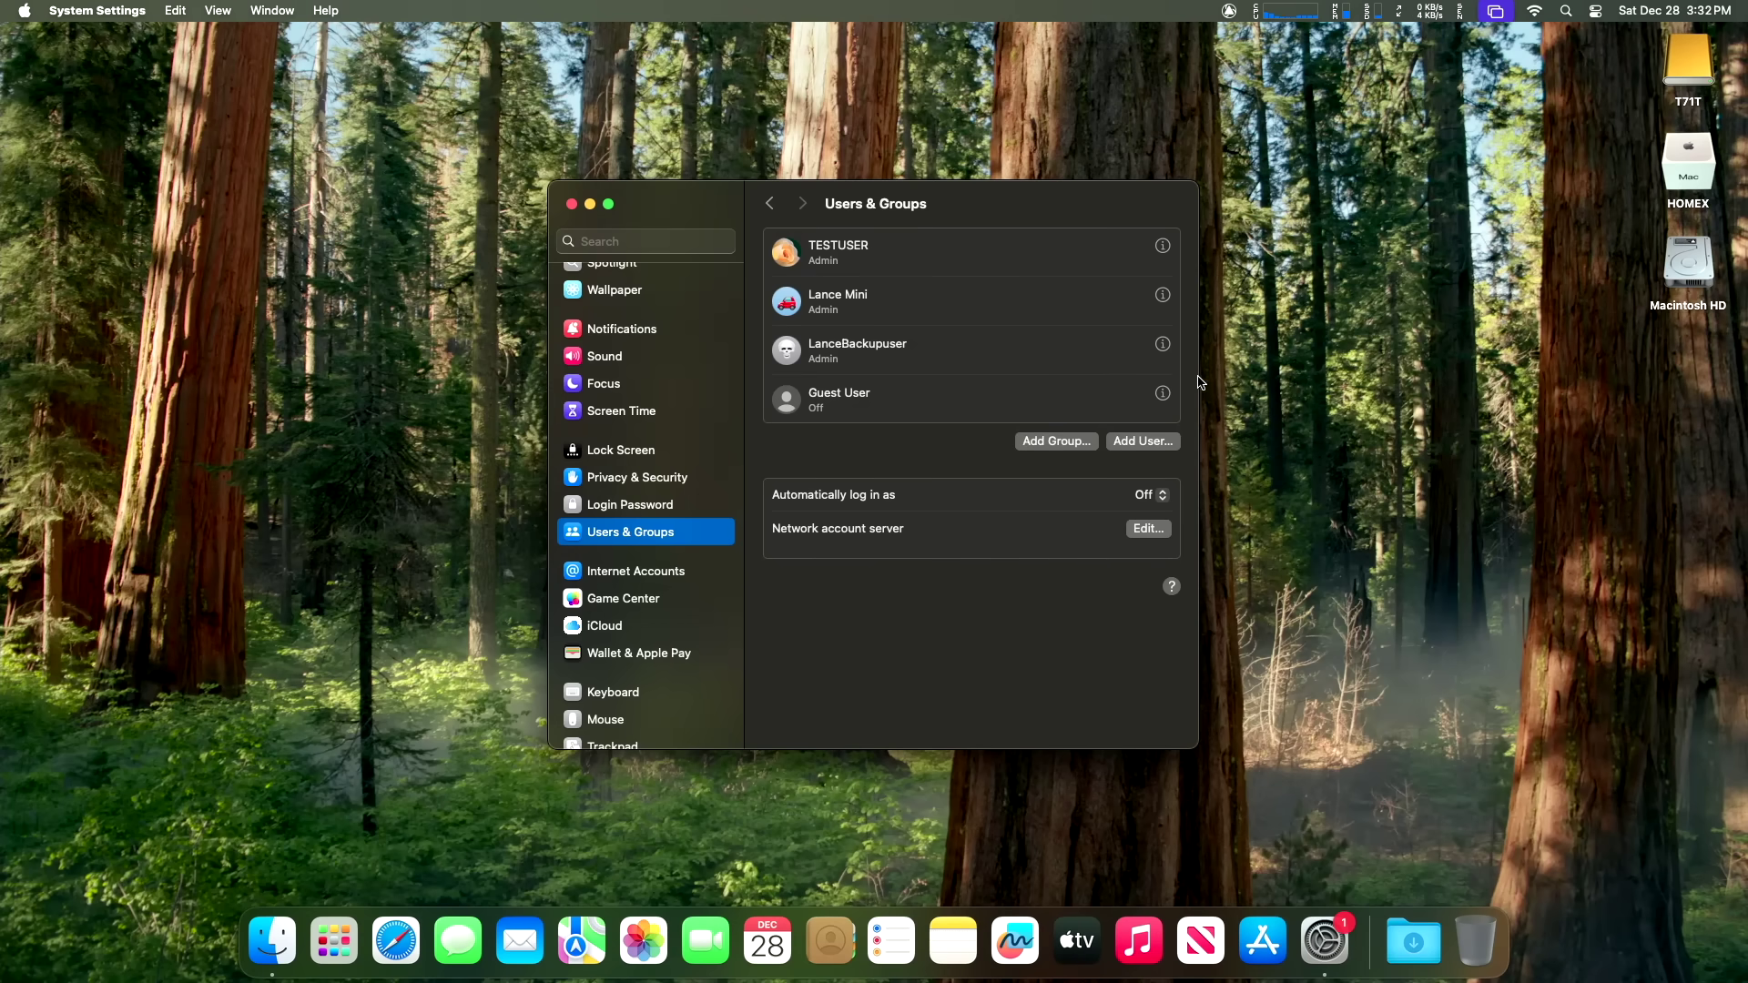
pyautogui.rightClick(1105, 255)
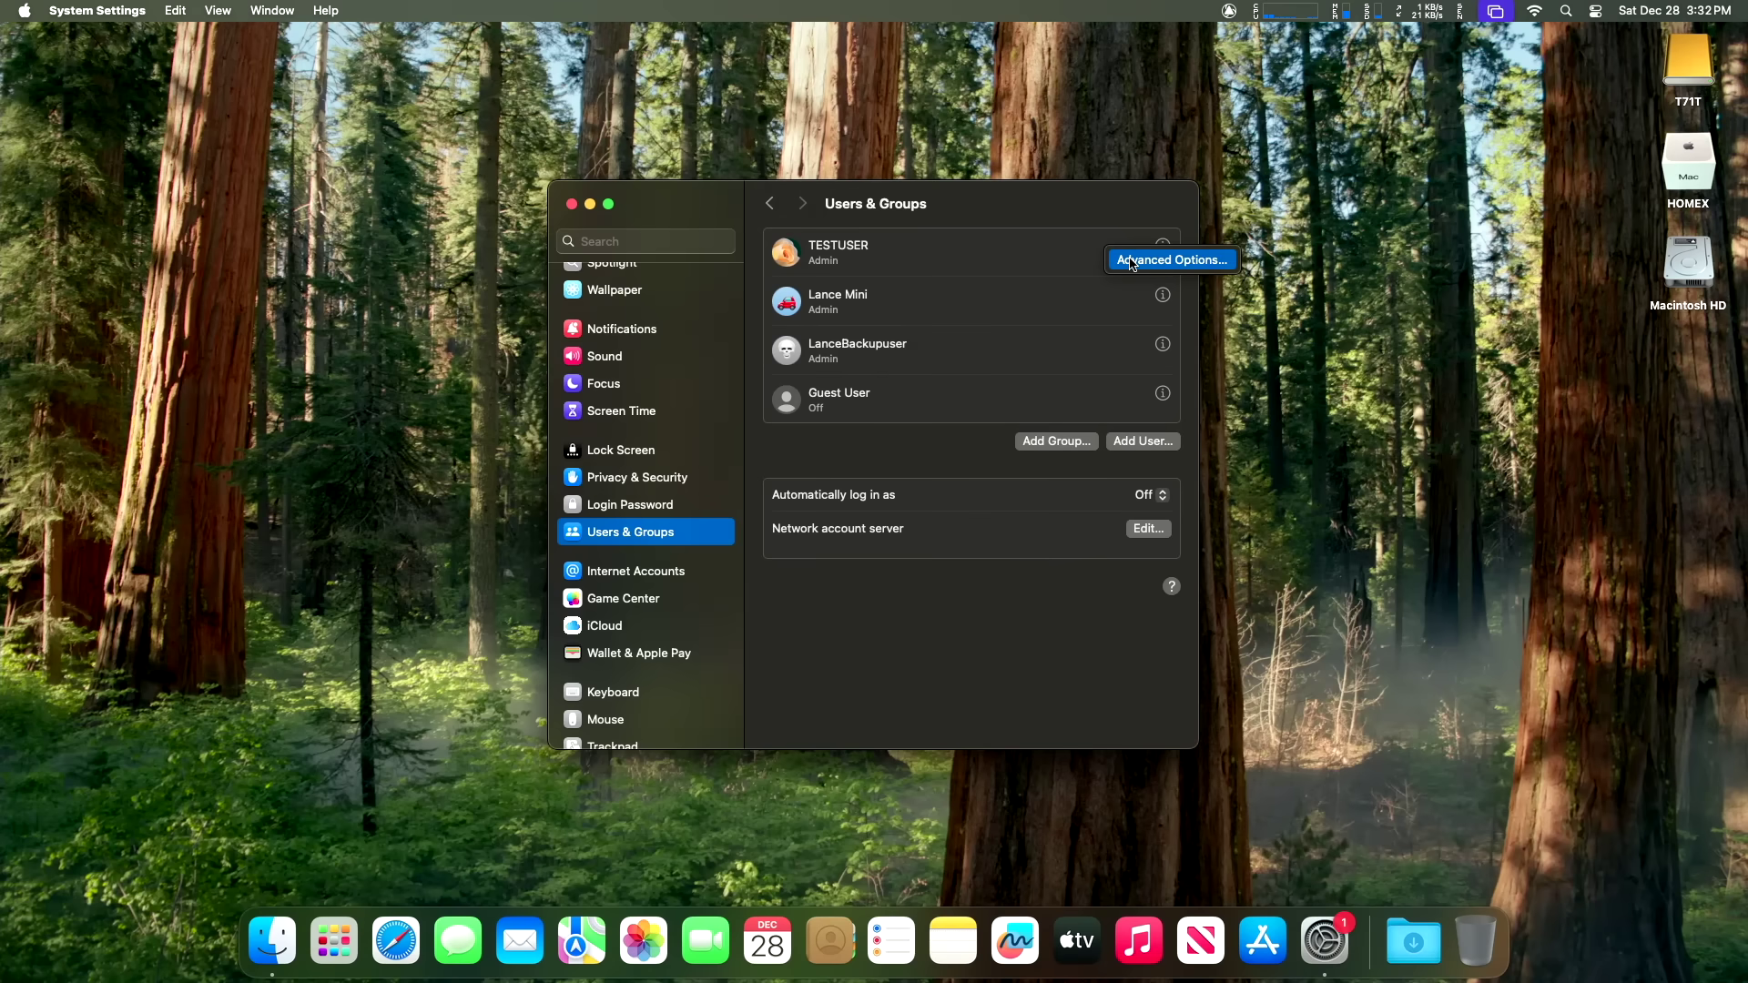
pyautogui.click(1132, 264)
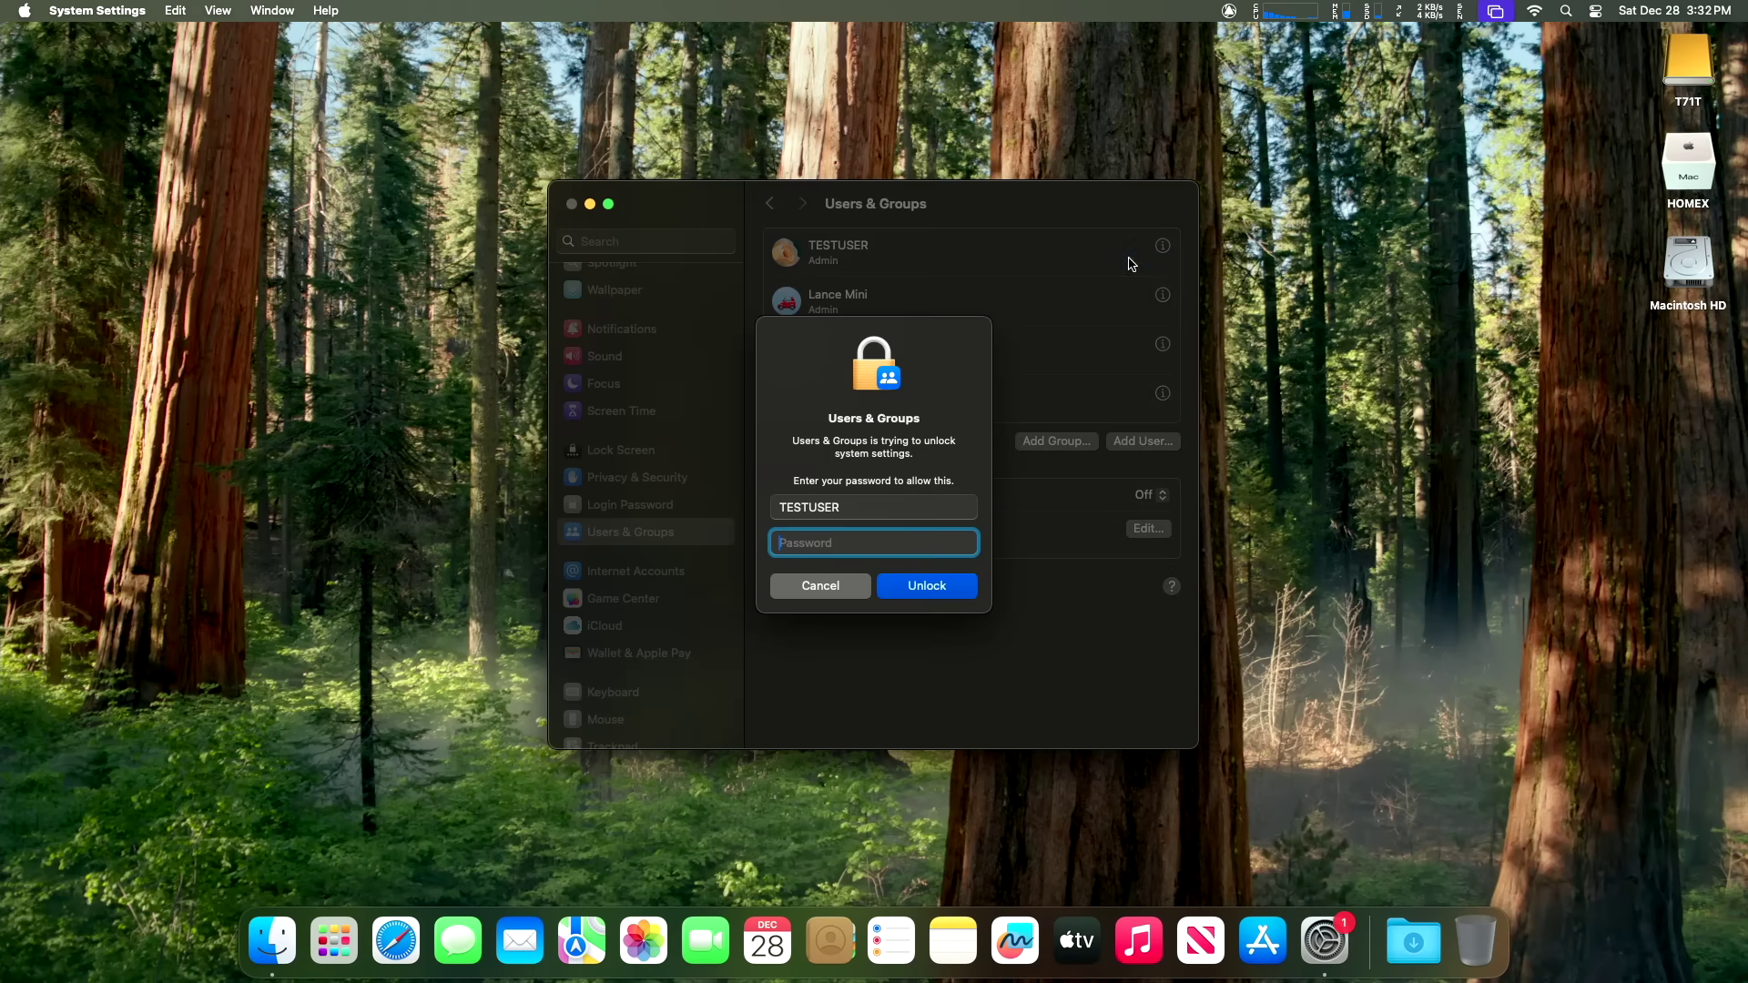
pyautogui.write('****')
pyautogui.press('Return')
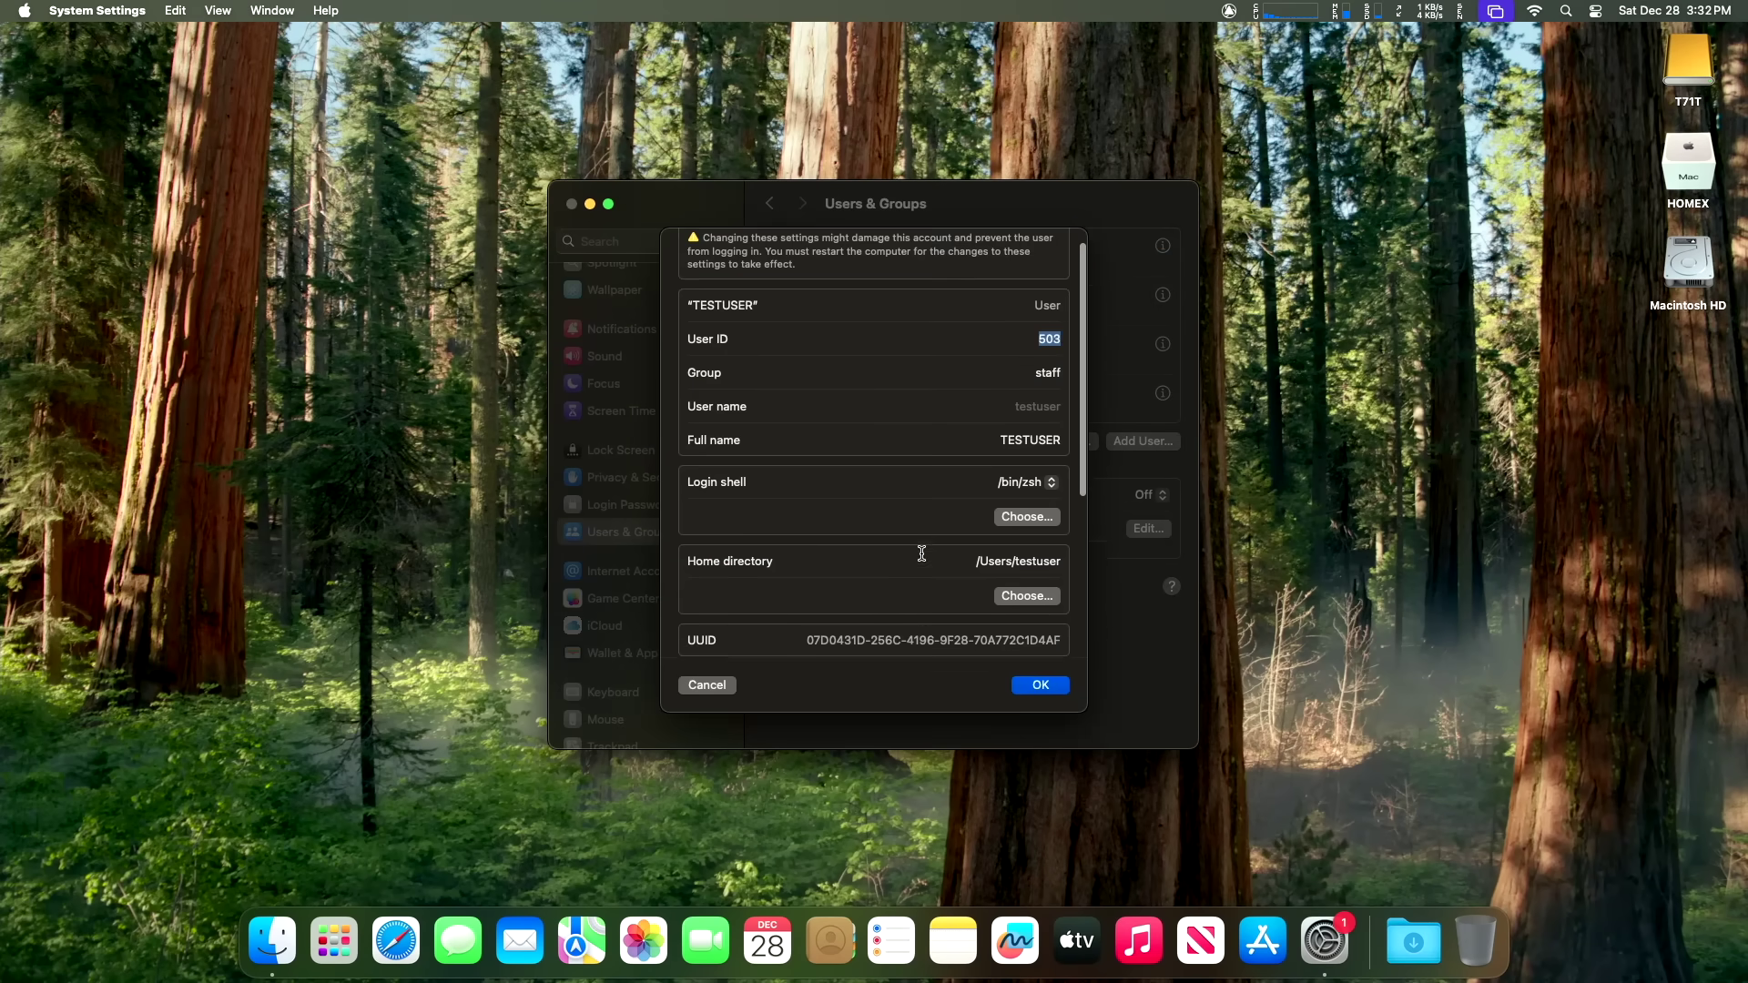
# Step: Set TESTUSER's home directory to /Volumes/HOMEX/Users/testuser and confirm with OK
pyautogui.scroll(-5, 965, 510)
pyautogui.click(1027, 411)
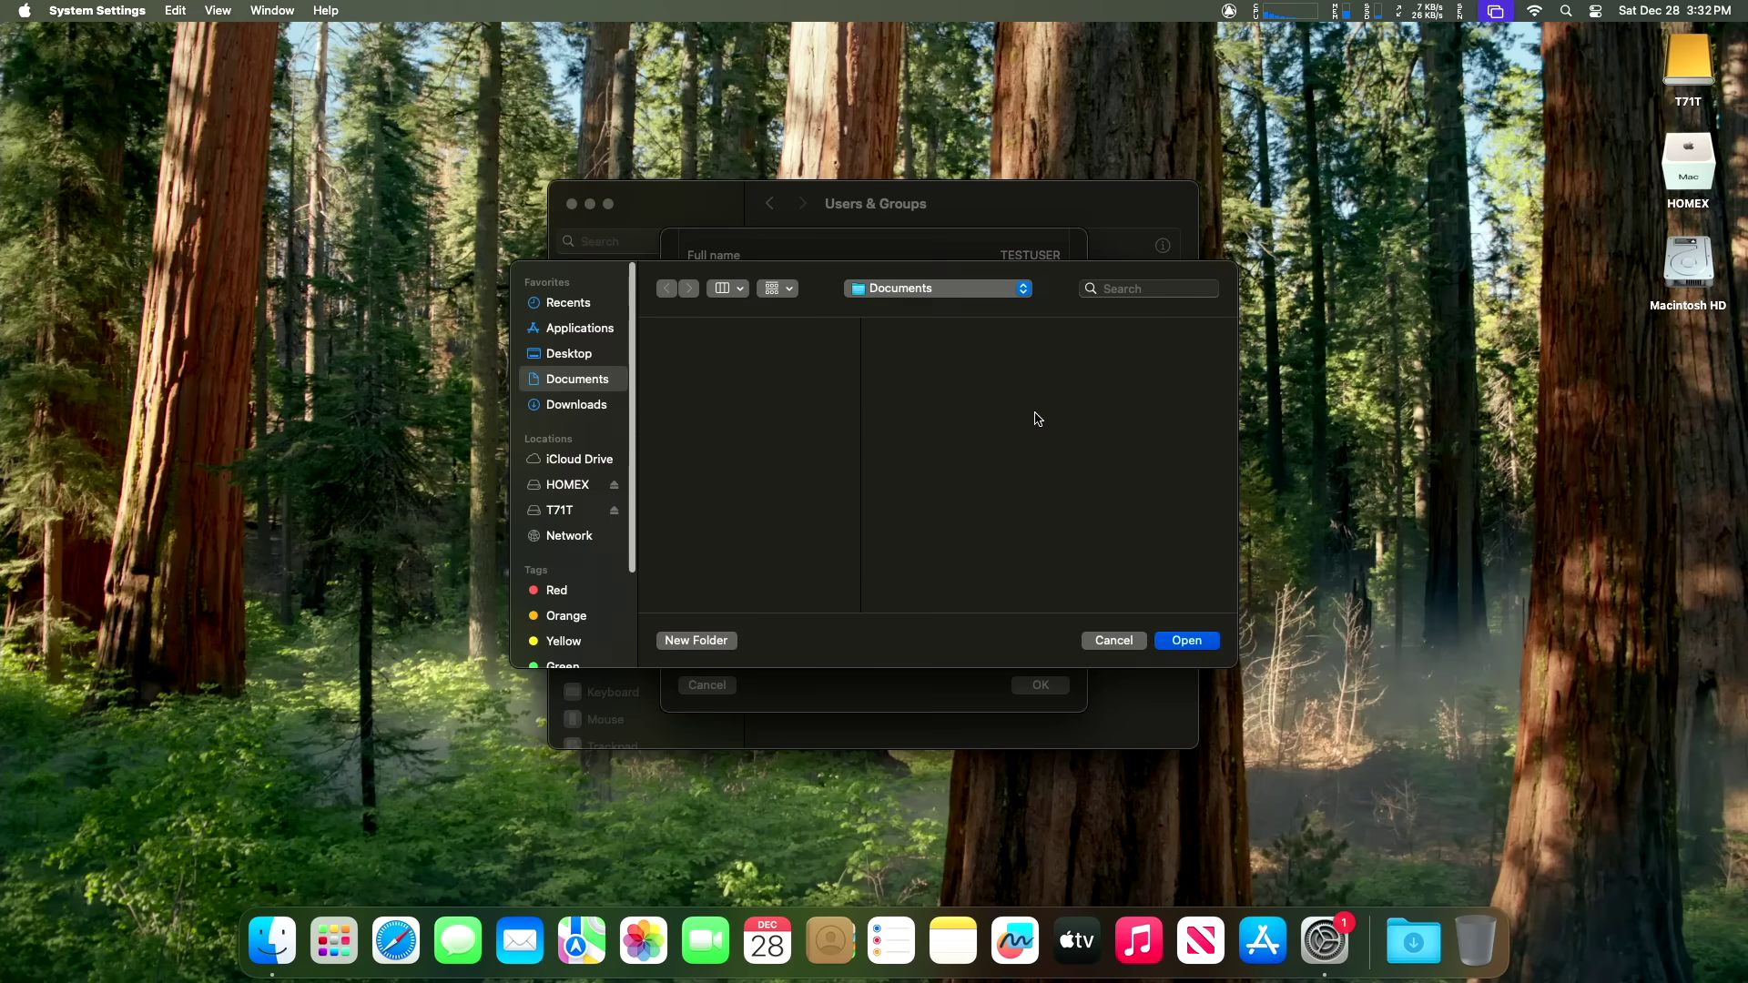
pyautogui.click(567, 485)
pyautogui.click(684, 355)
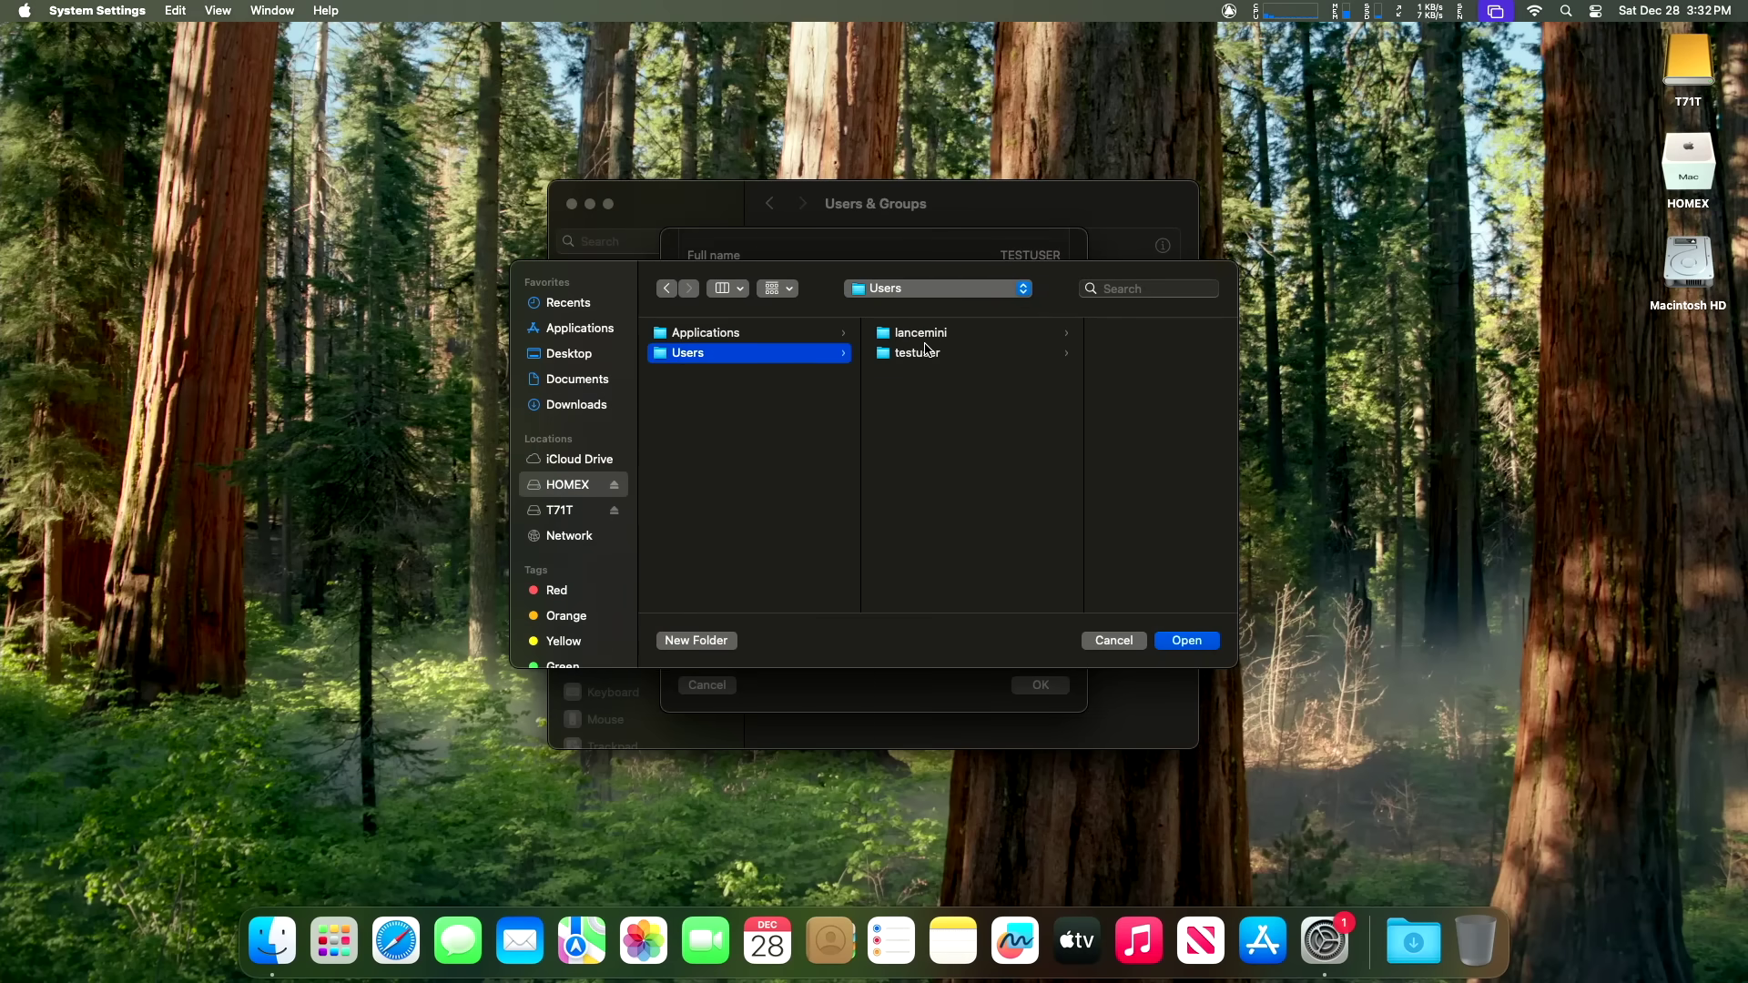
pyautogui.click(926, 355)
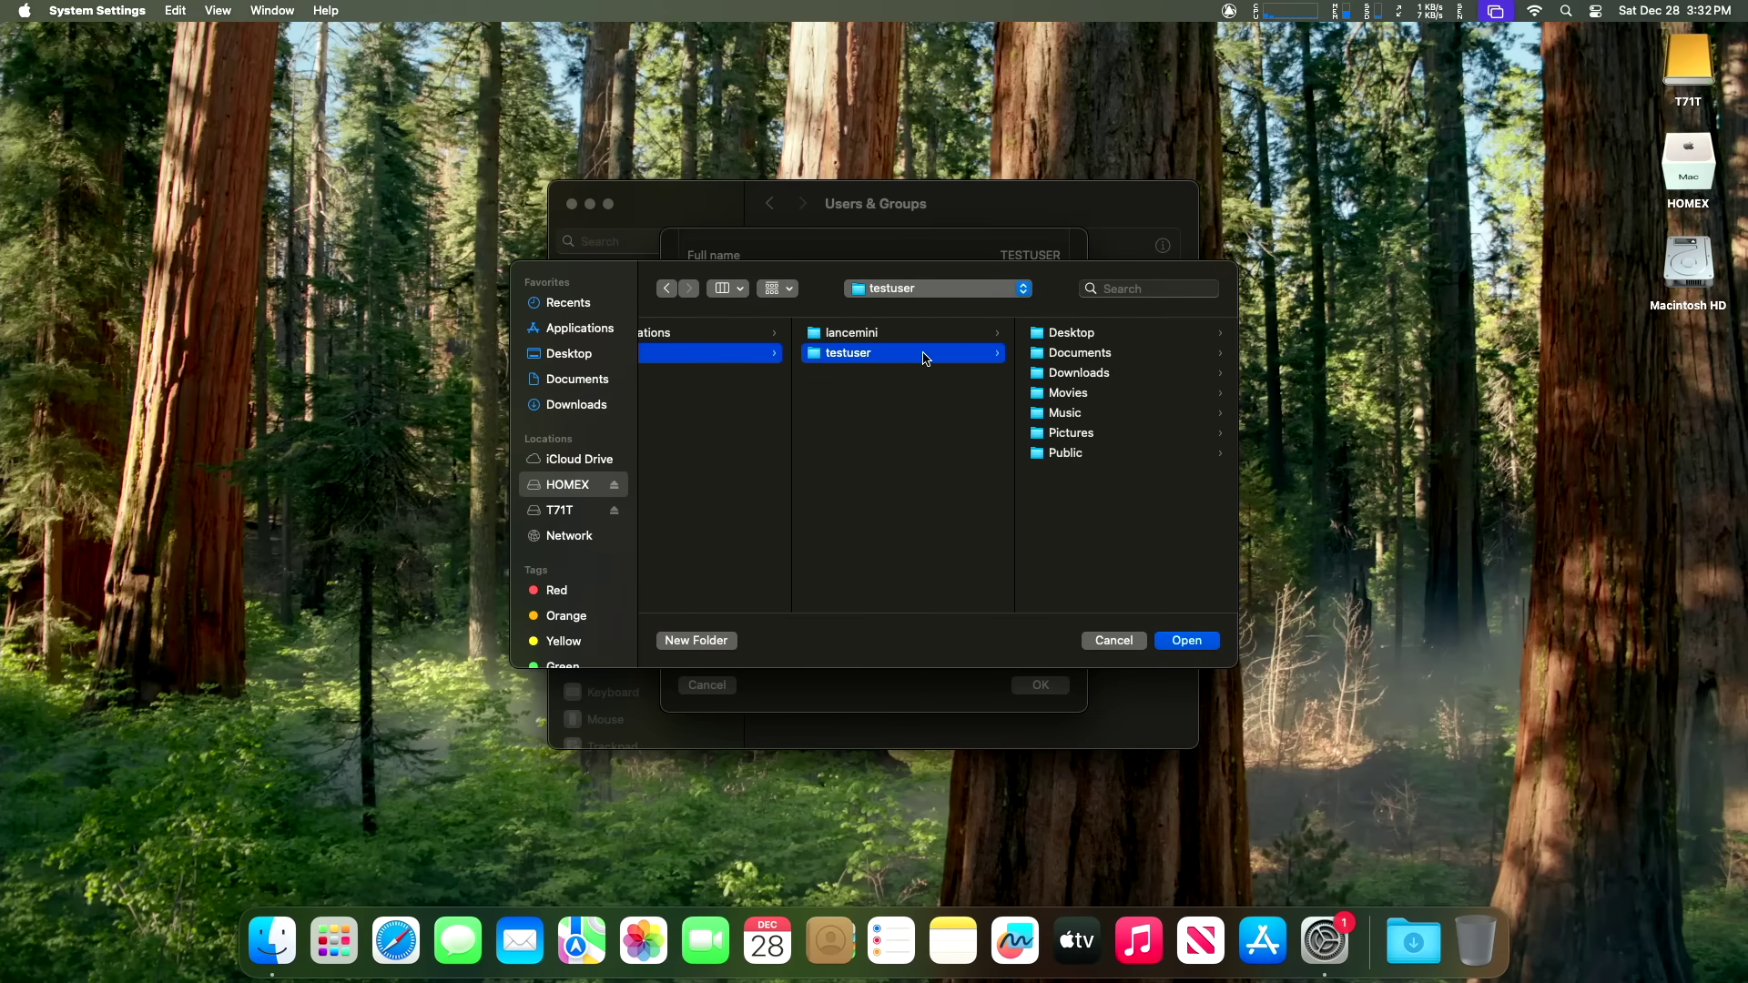
pyautogui.click(1204, 643)
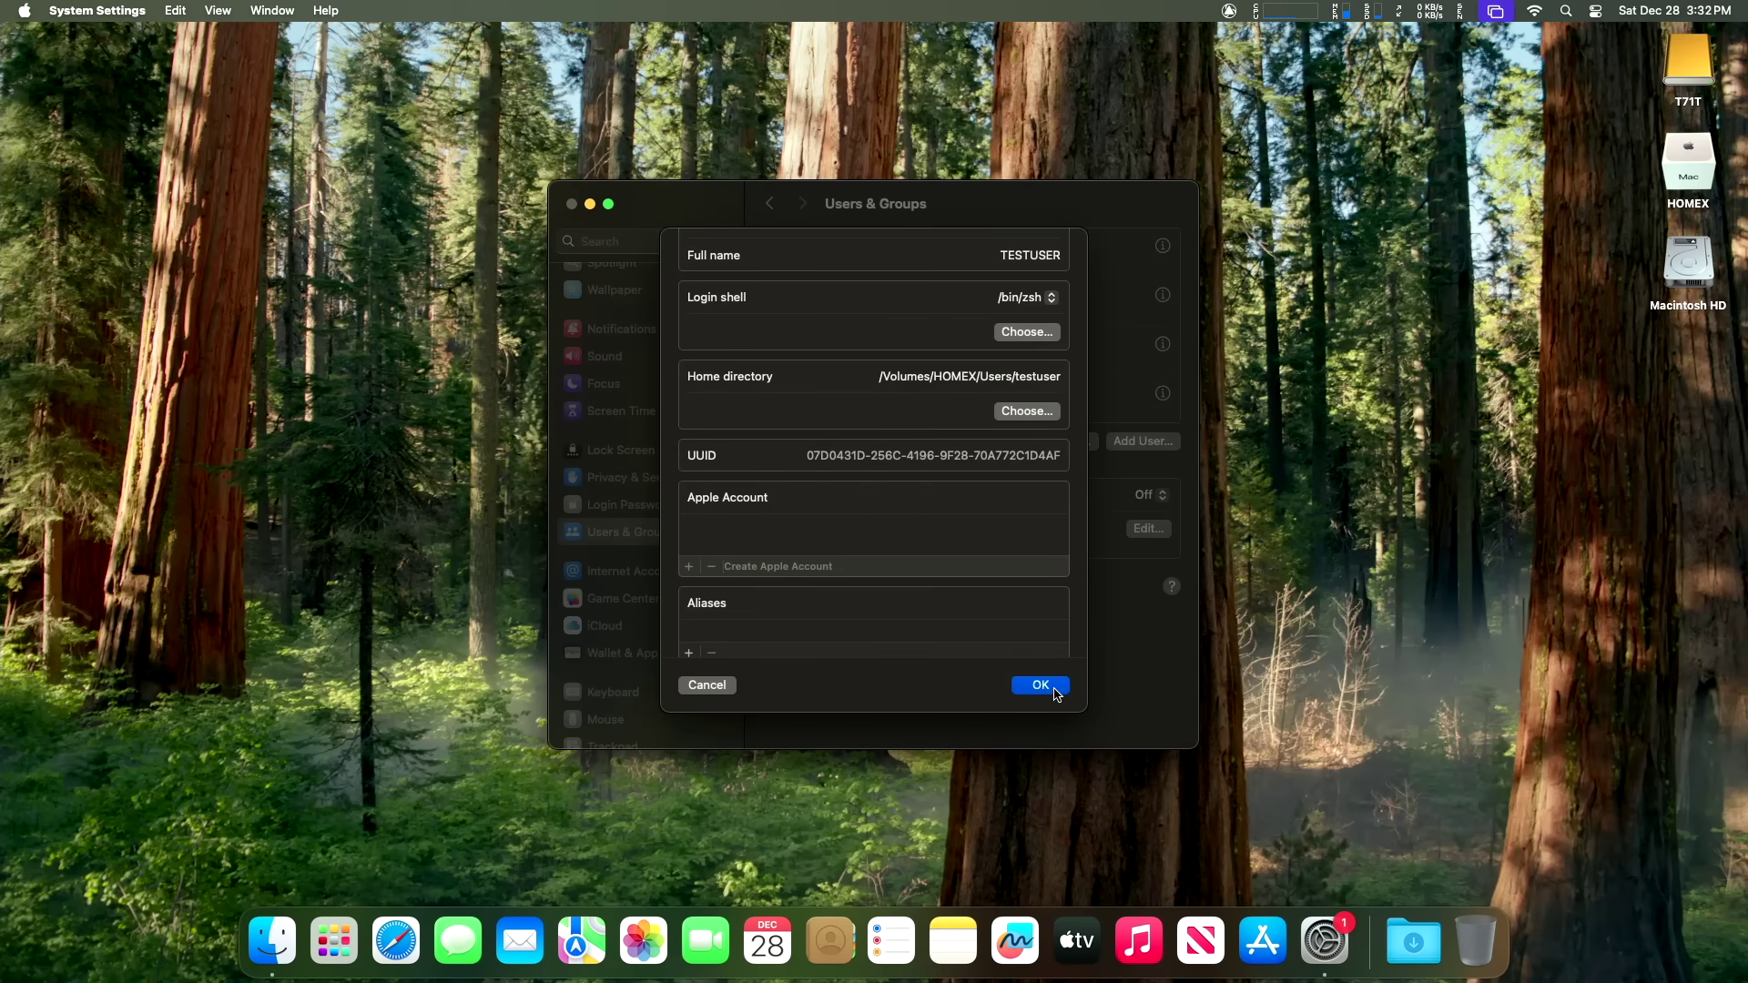
pyautogui.click(1040, 686)
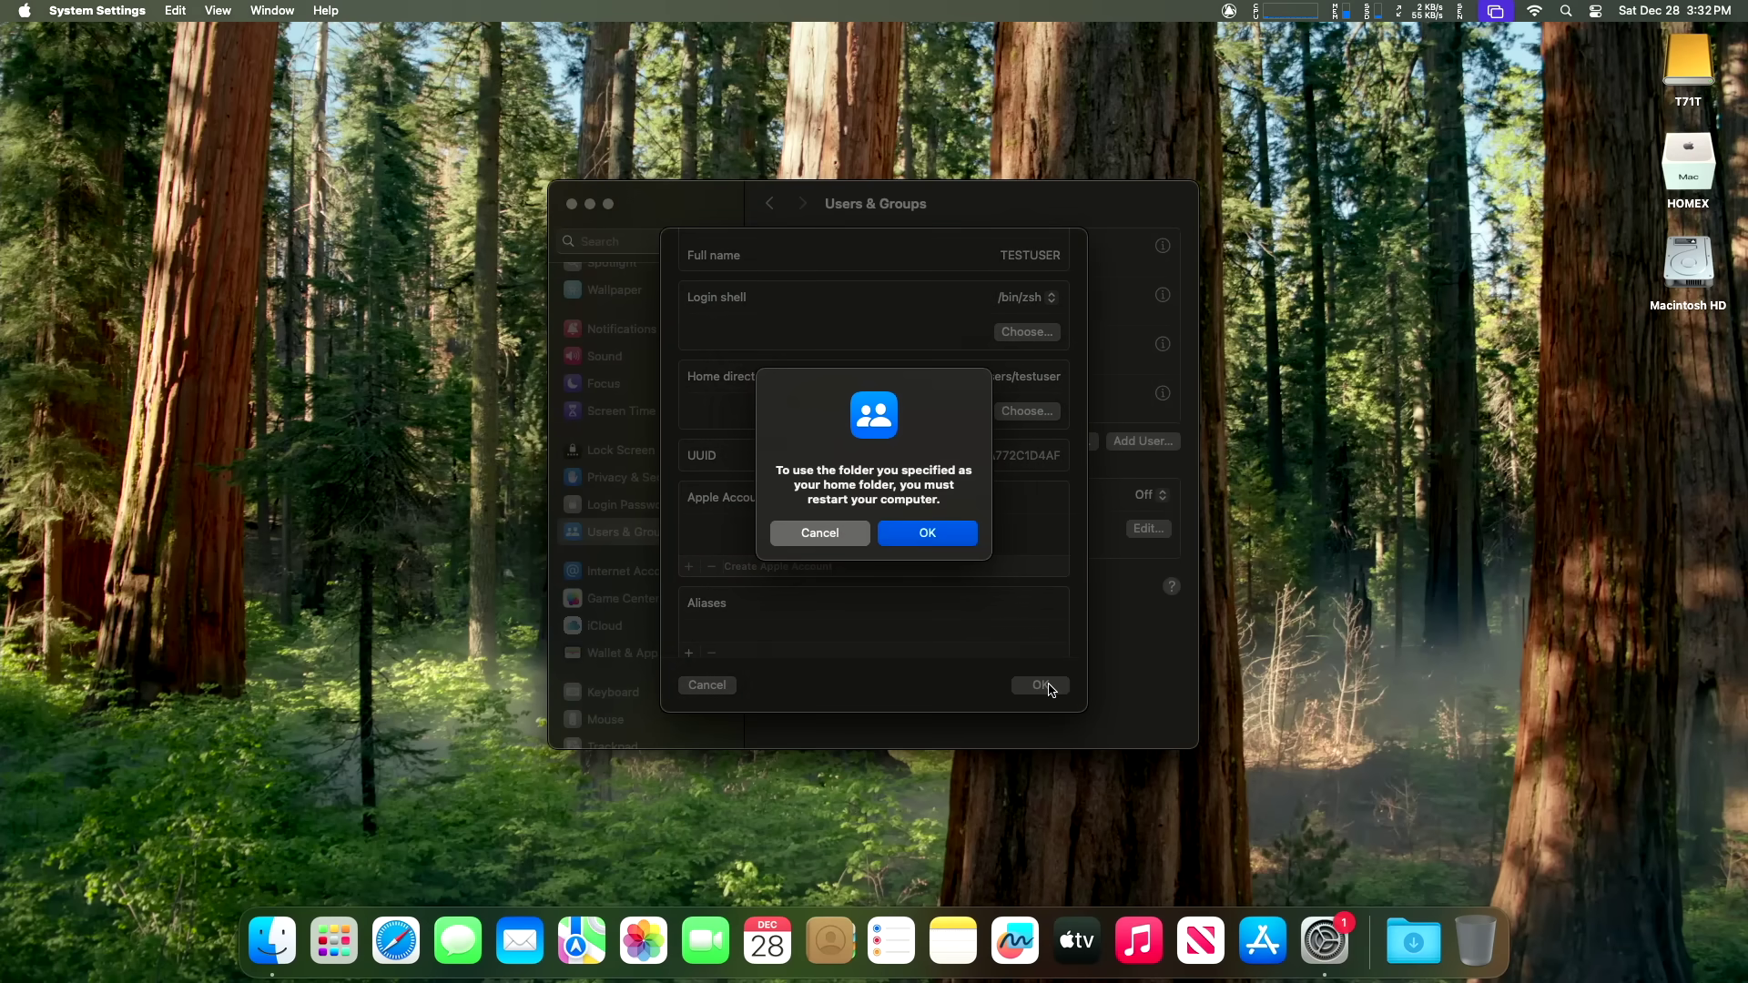
# Step: Acknowledge the restart notice, skip Accessibility, accept the privacy notice, and skip Apple Account sign-in
pyautogui.click(923, 532)
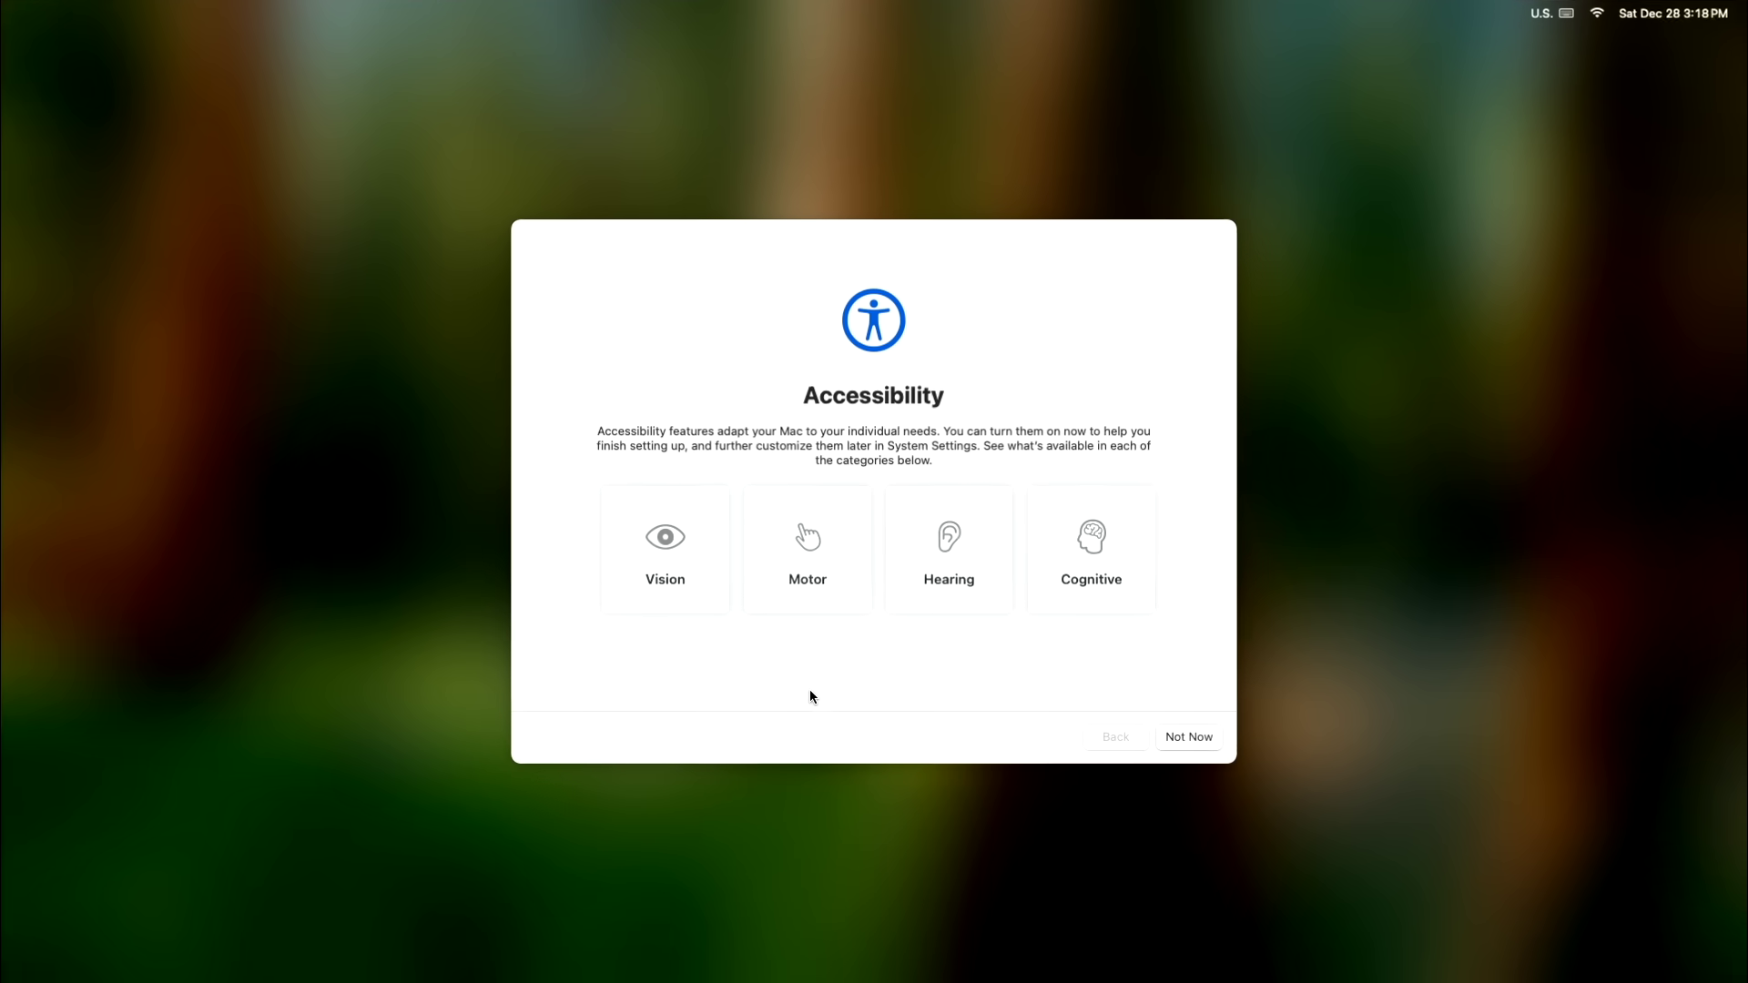
pyautogui.click(1184, 737)
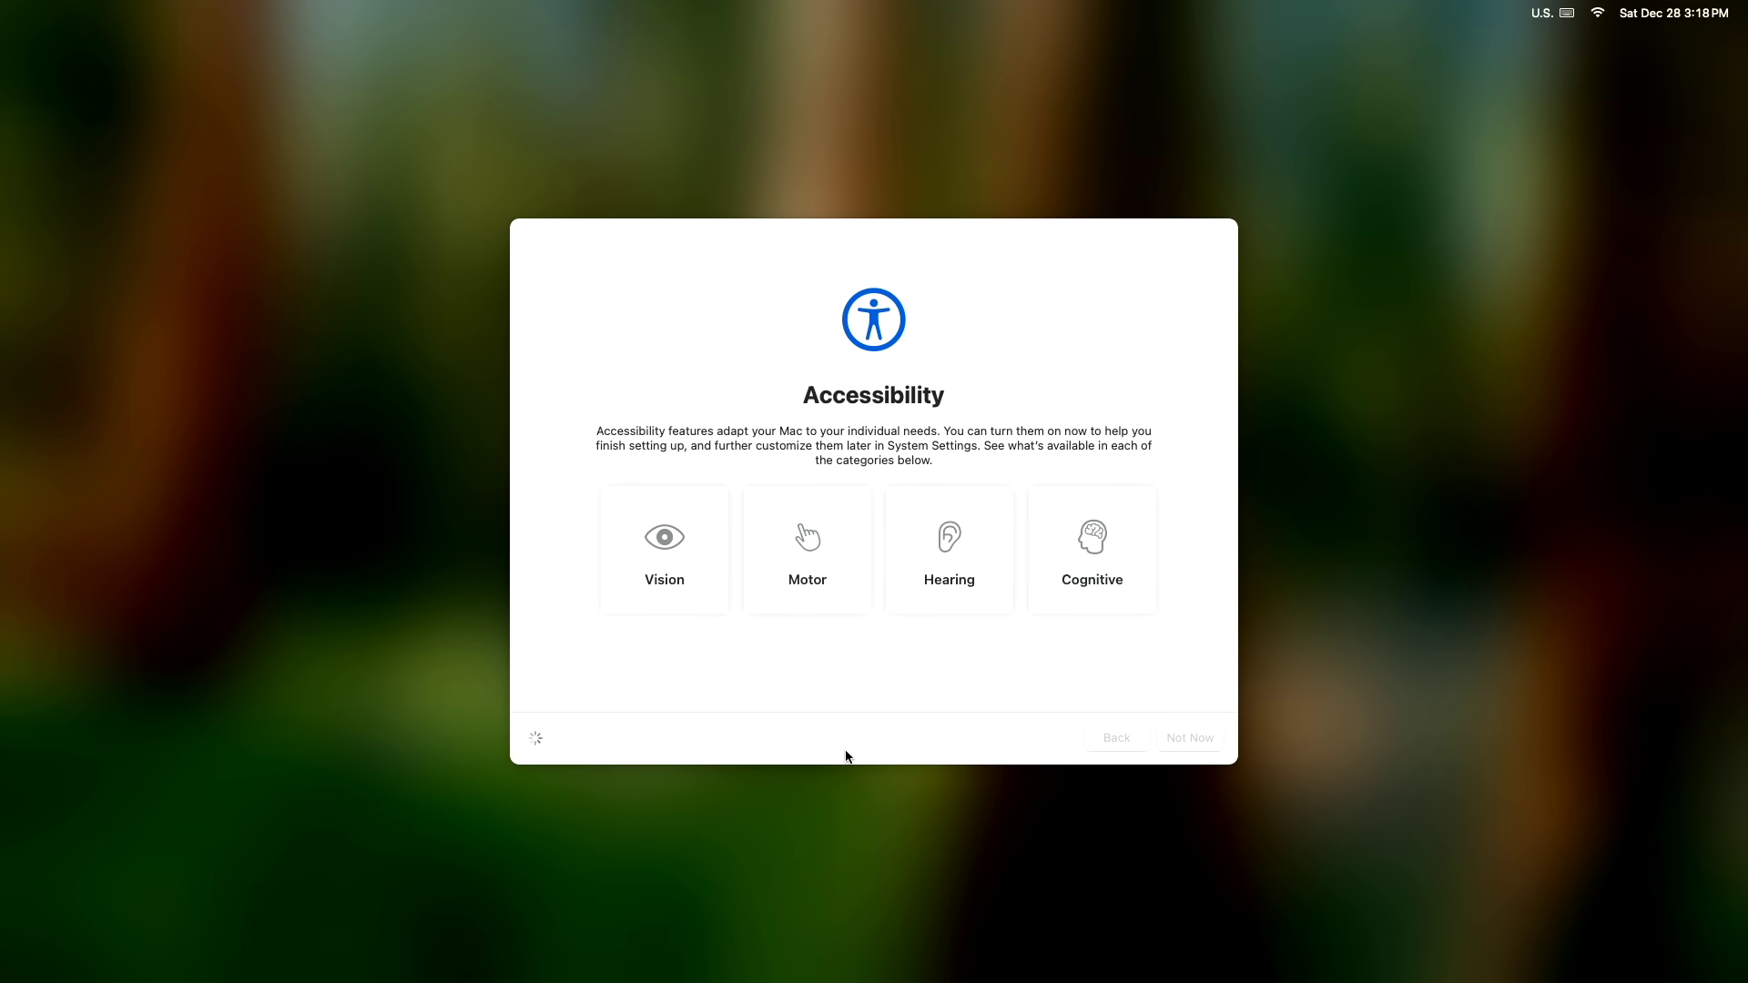
pyautogui.click(1191, 738)
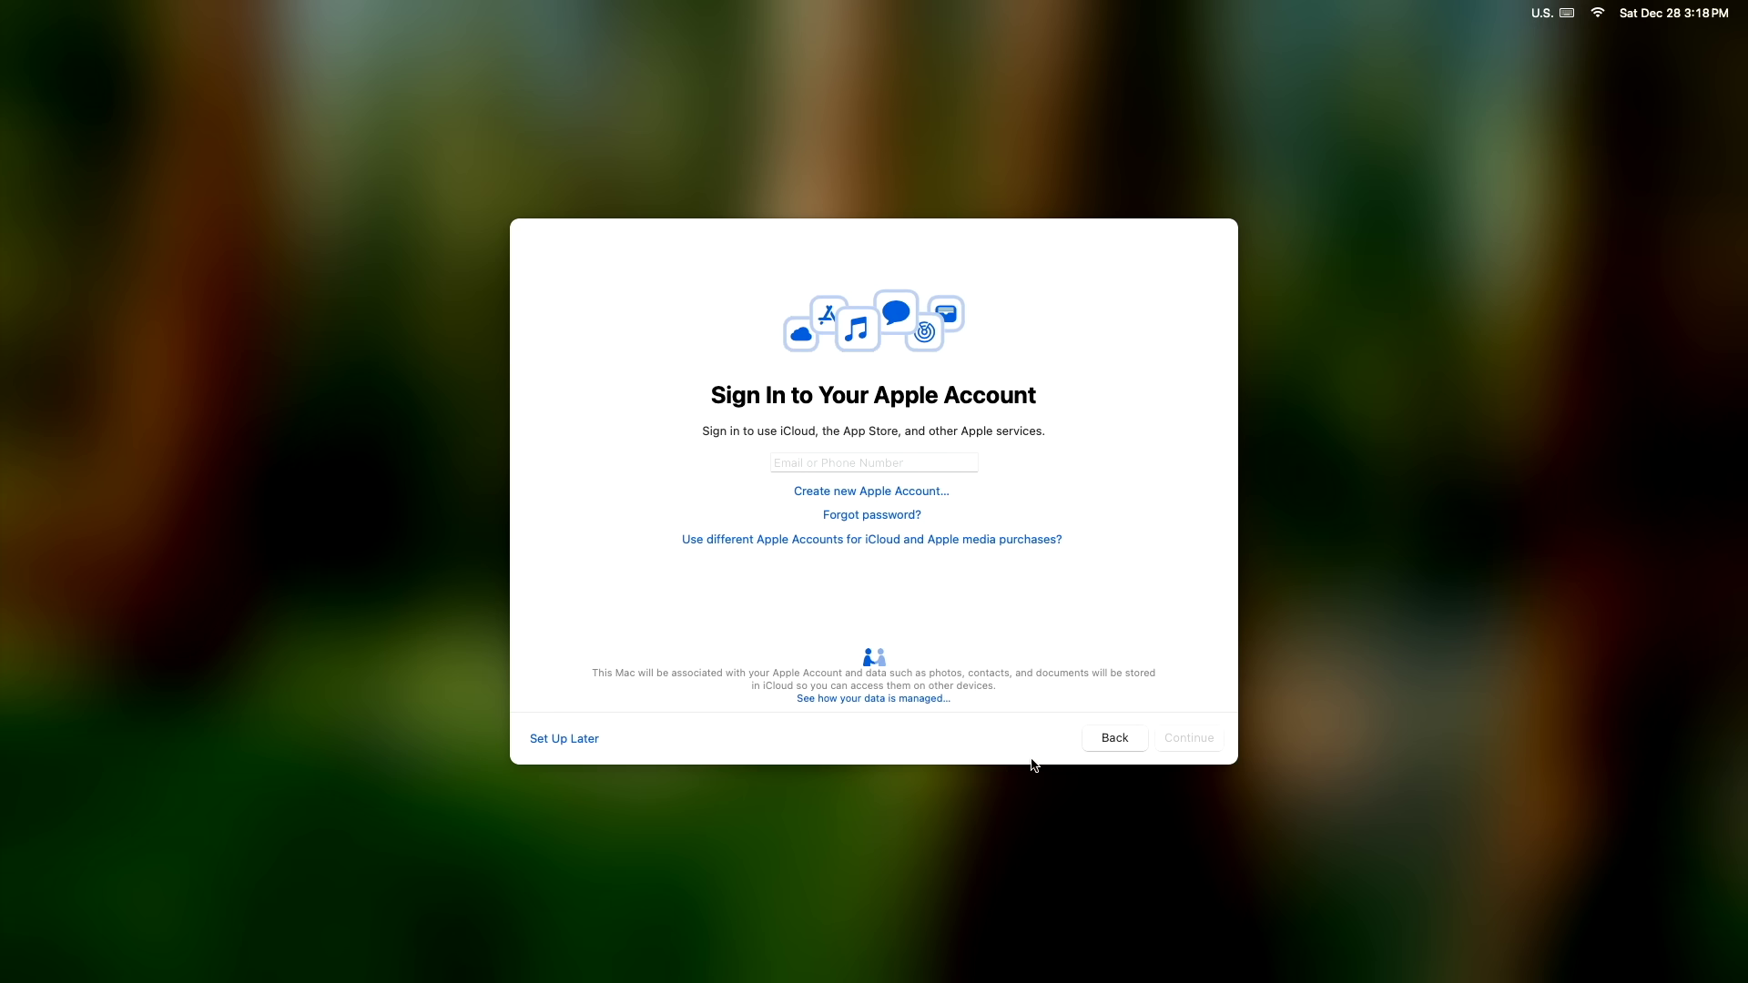
pyautogui.click(566, 739)
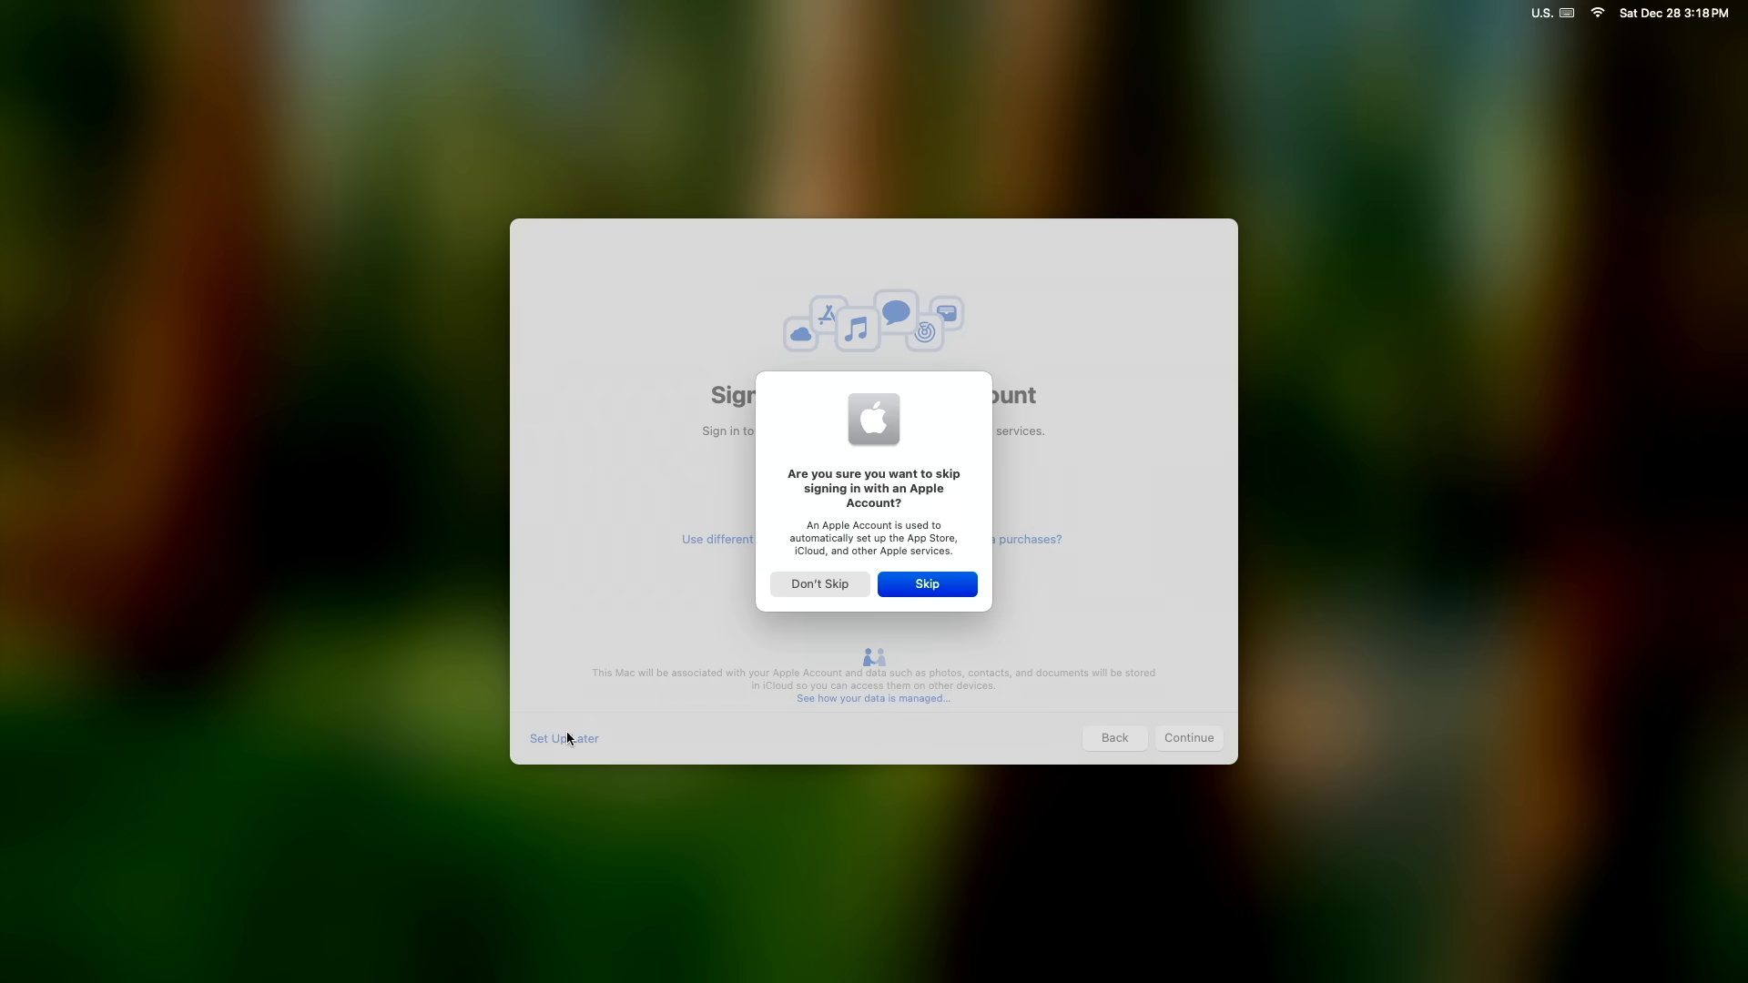
pyautogui.click(931, 584)
# Step: Pass Find My and analytics, postpone Screen Time, and finish setup with the Dark appearance
pyautogui.click(1180, 733)
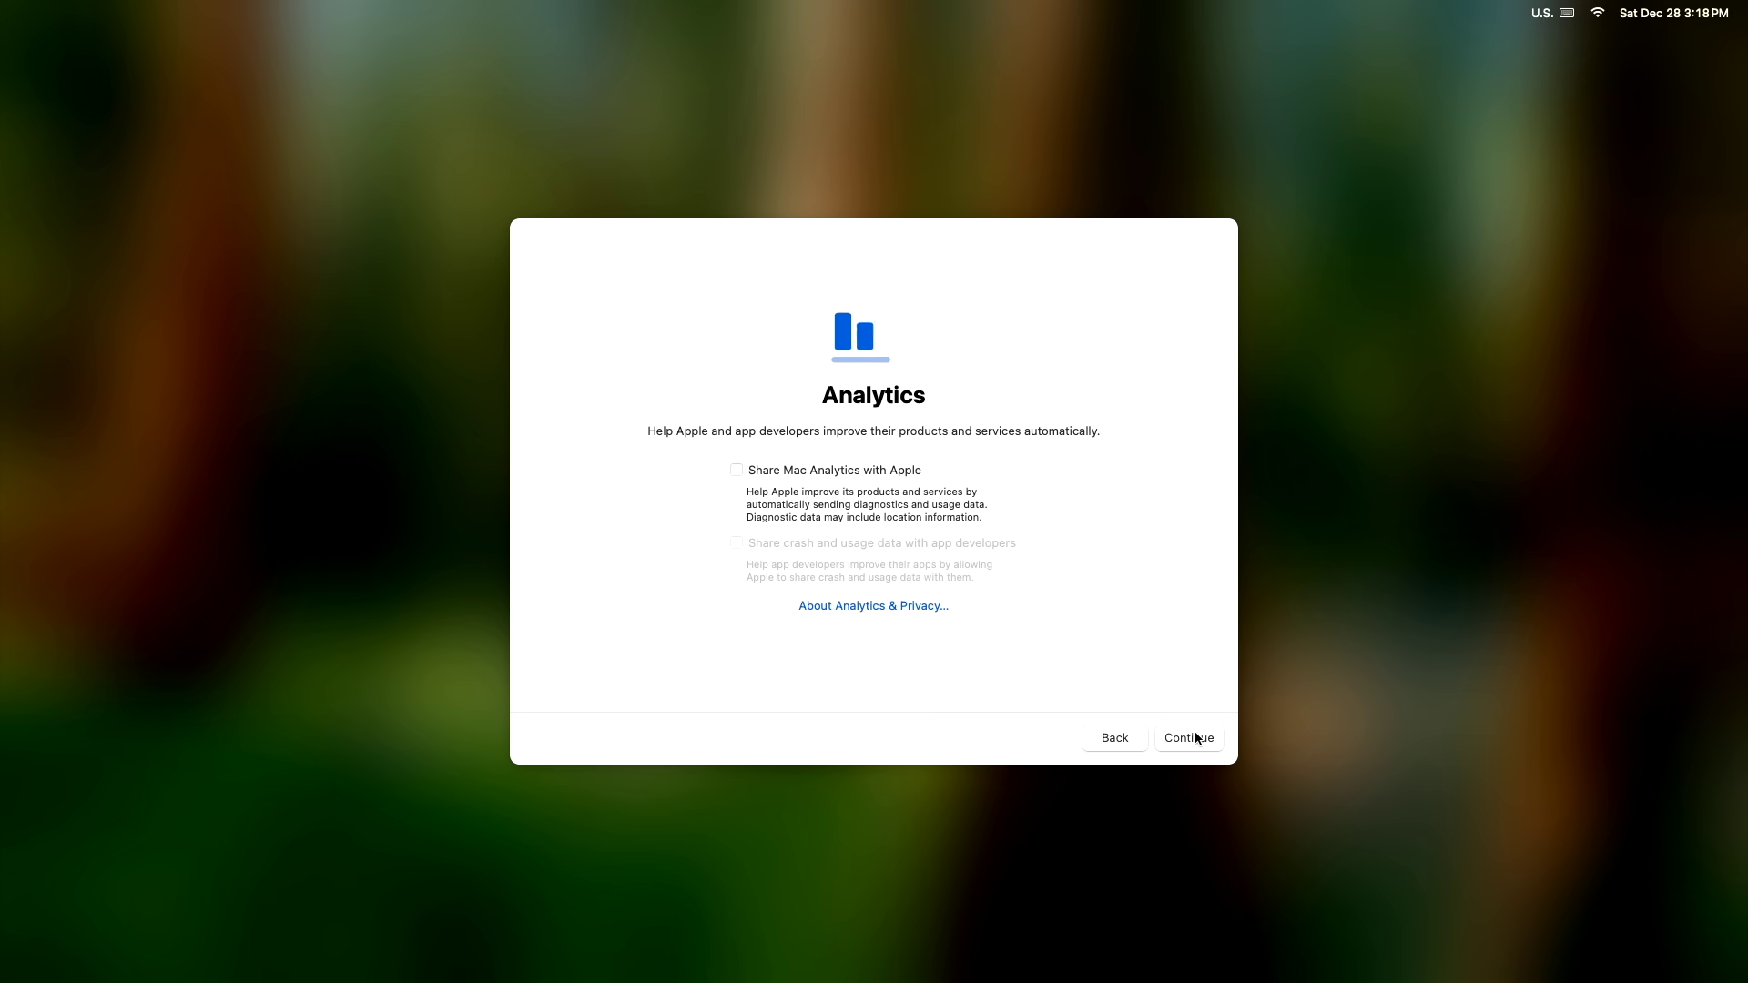
pyautogui.click(1194, 739)
pyautogui.click(552, 740)
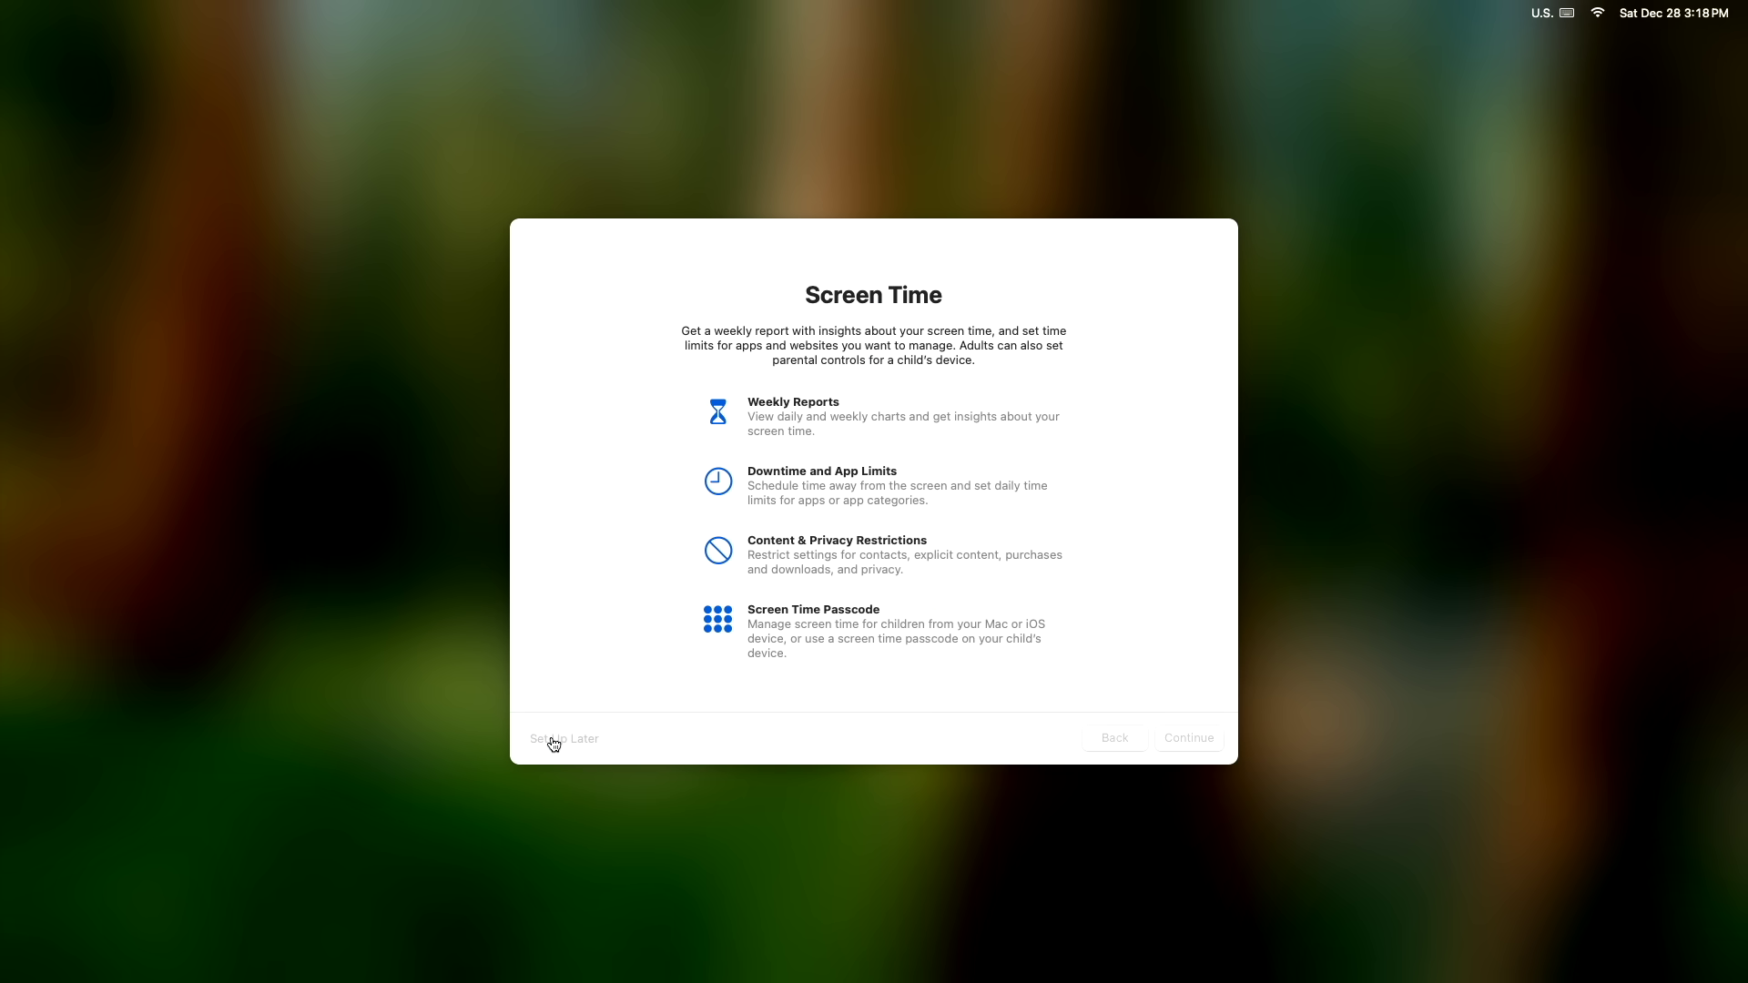
pyautogui.click(1188, 742)
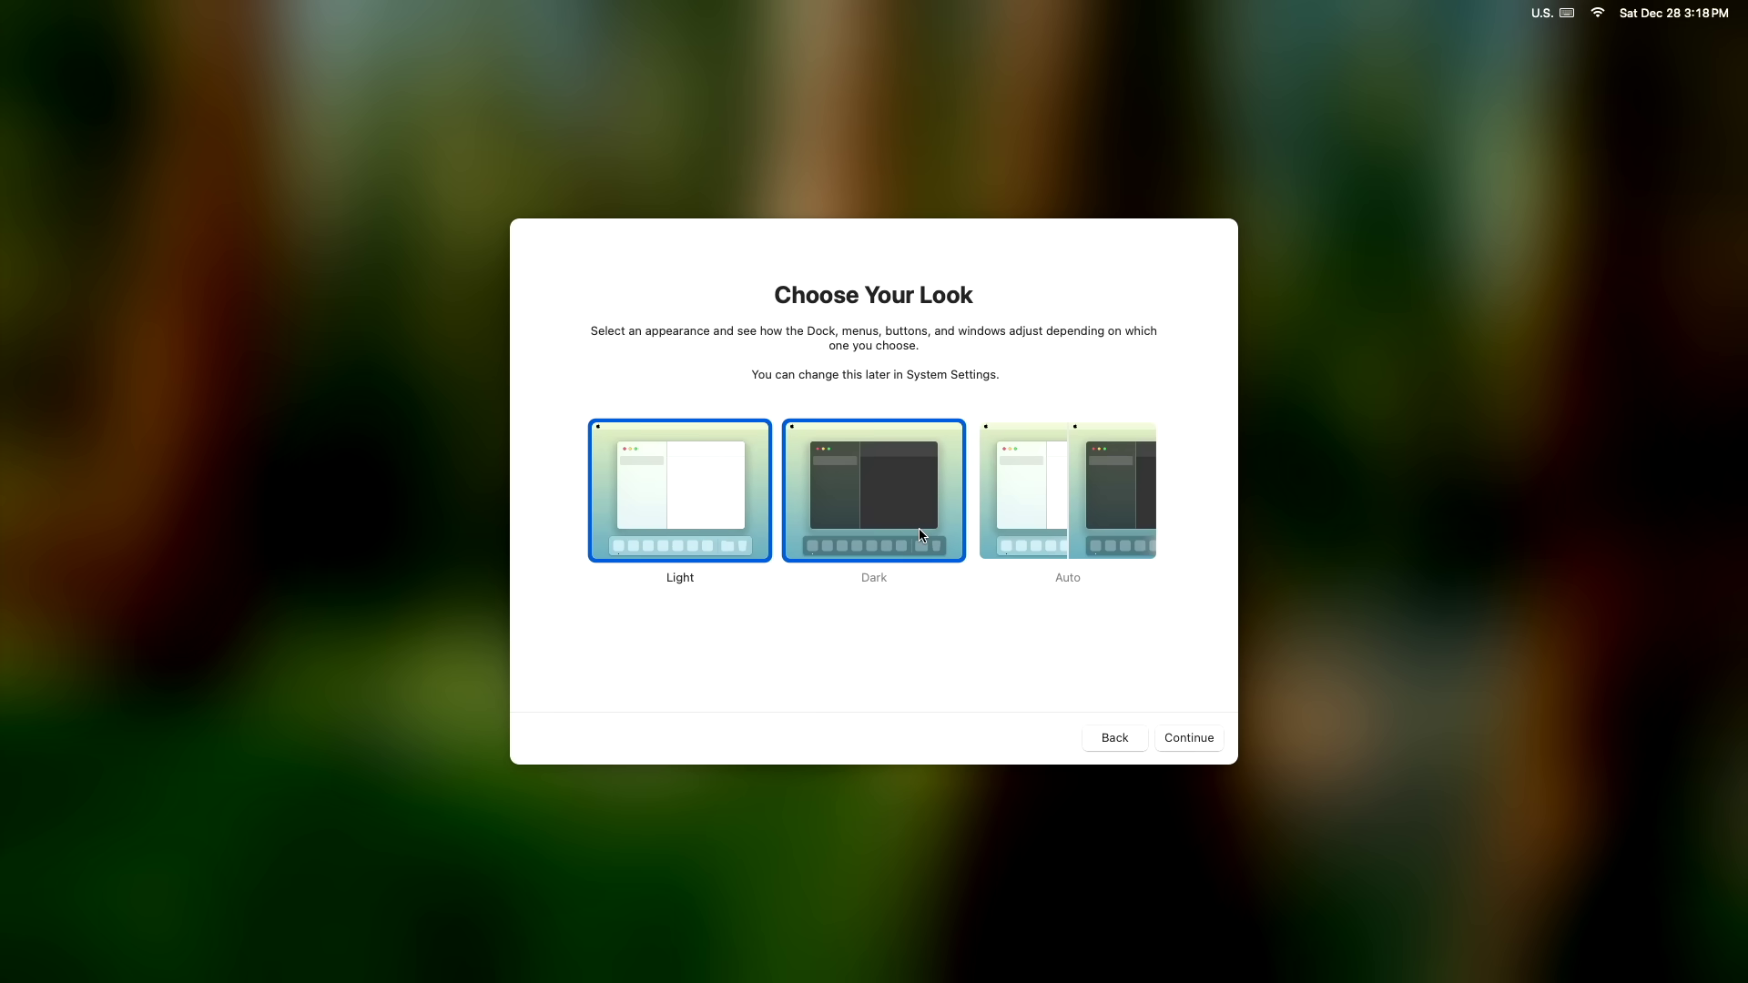
pyautogui.click(1207, 745)
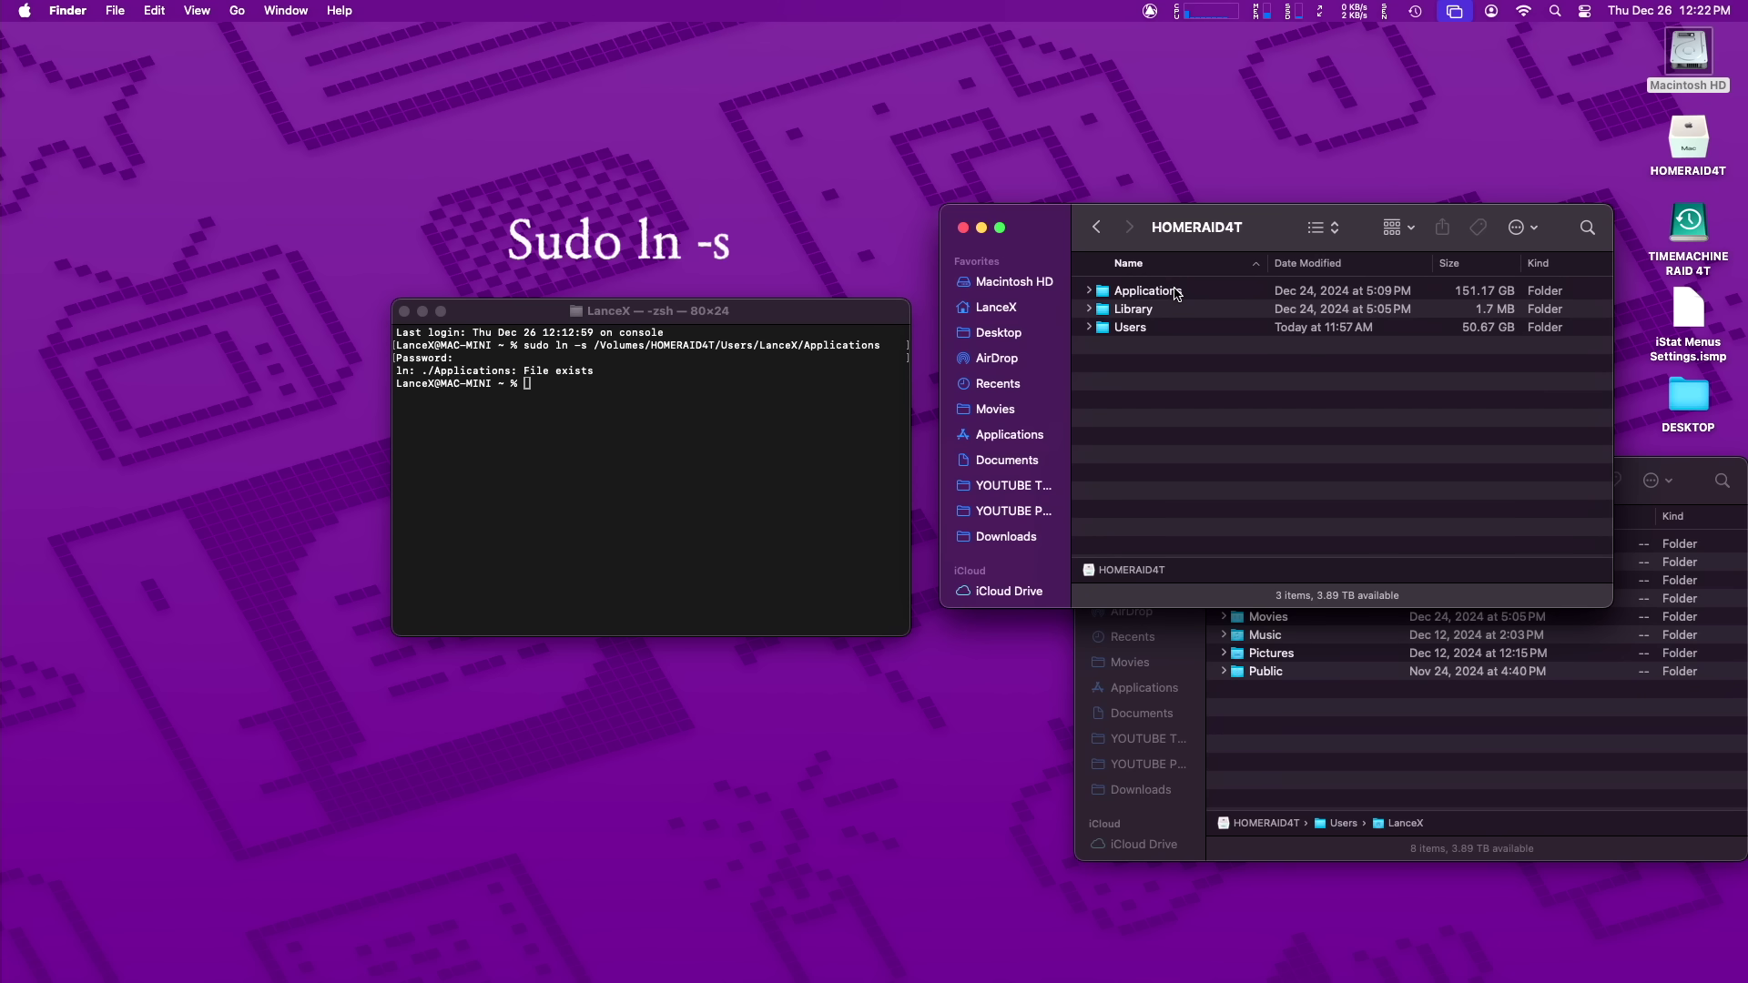
# Step: Run 'sudo ln -s' with the HOMERAID4T Applications path and inspect the resulting Applications alias
pyautogui.click(679, 432)
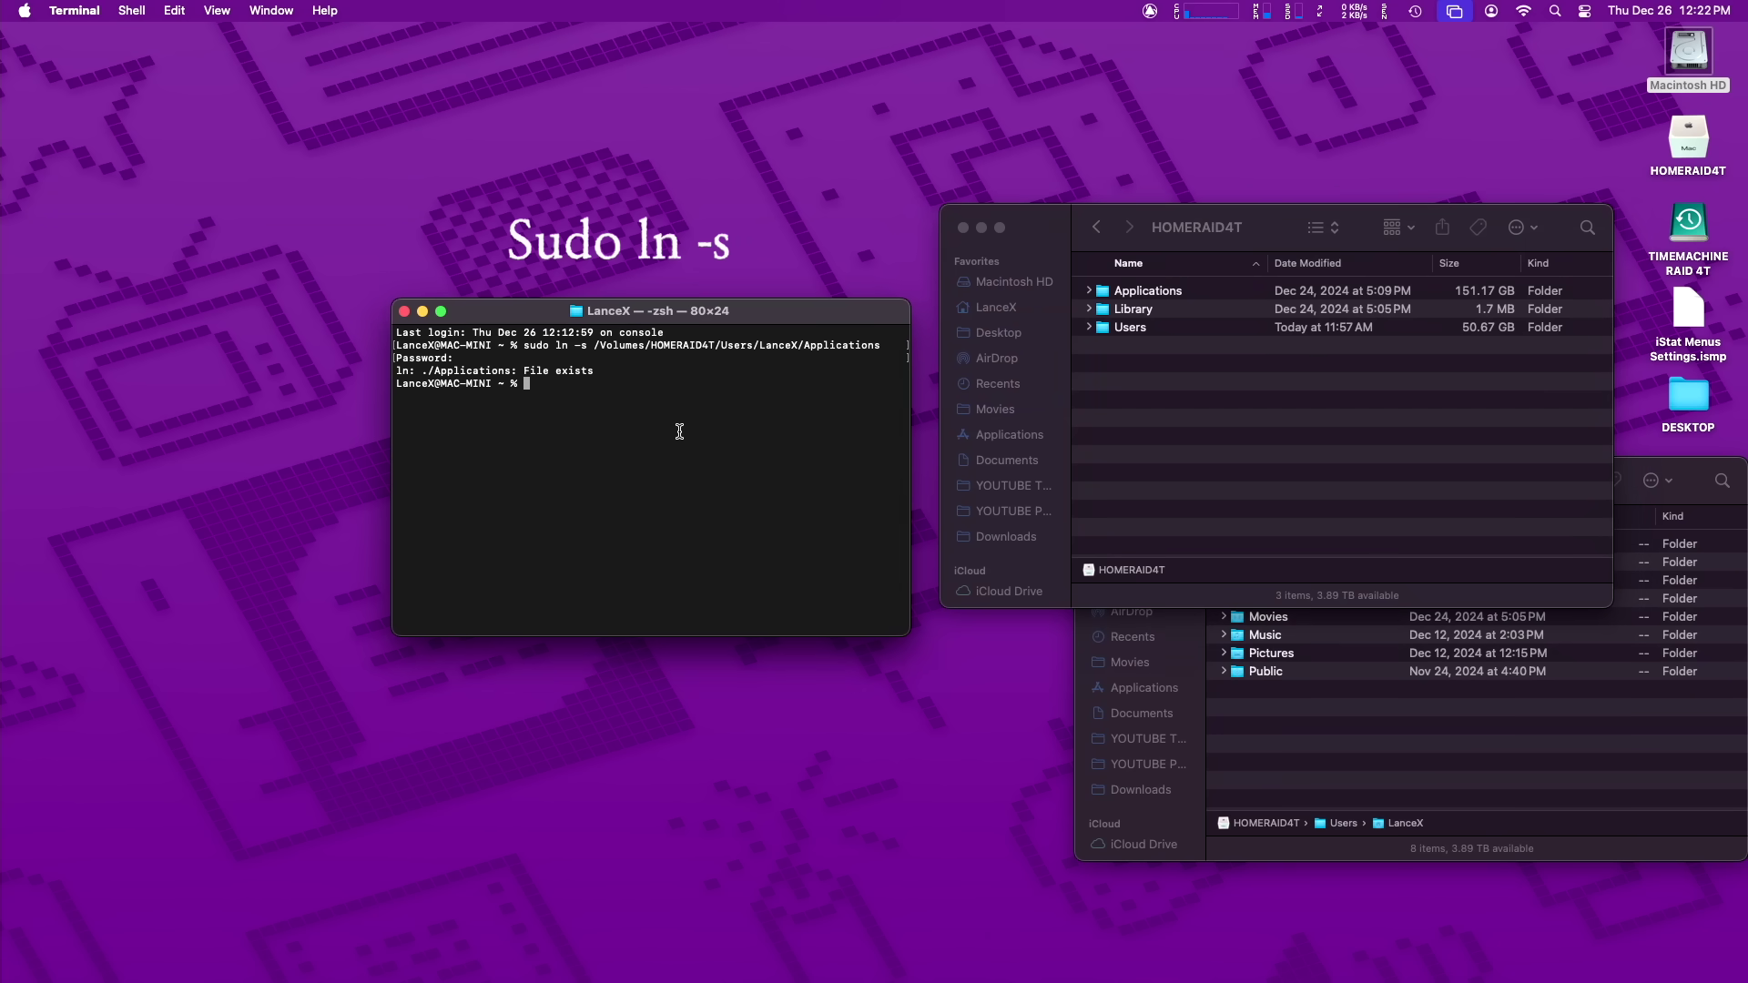
pyautogui.write('sudo ln -s')
pyautogui.moveTo(1103, 293); pyautogui.dragTo(807, 388)
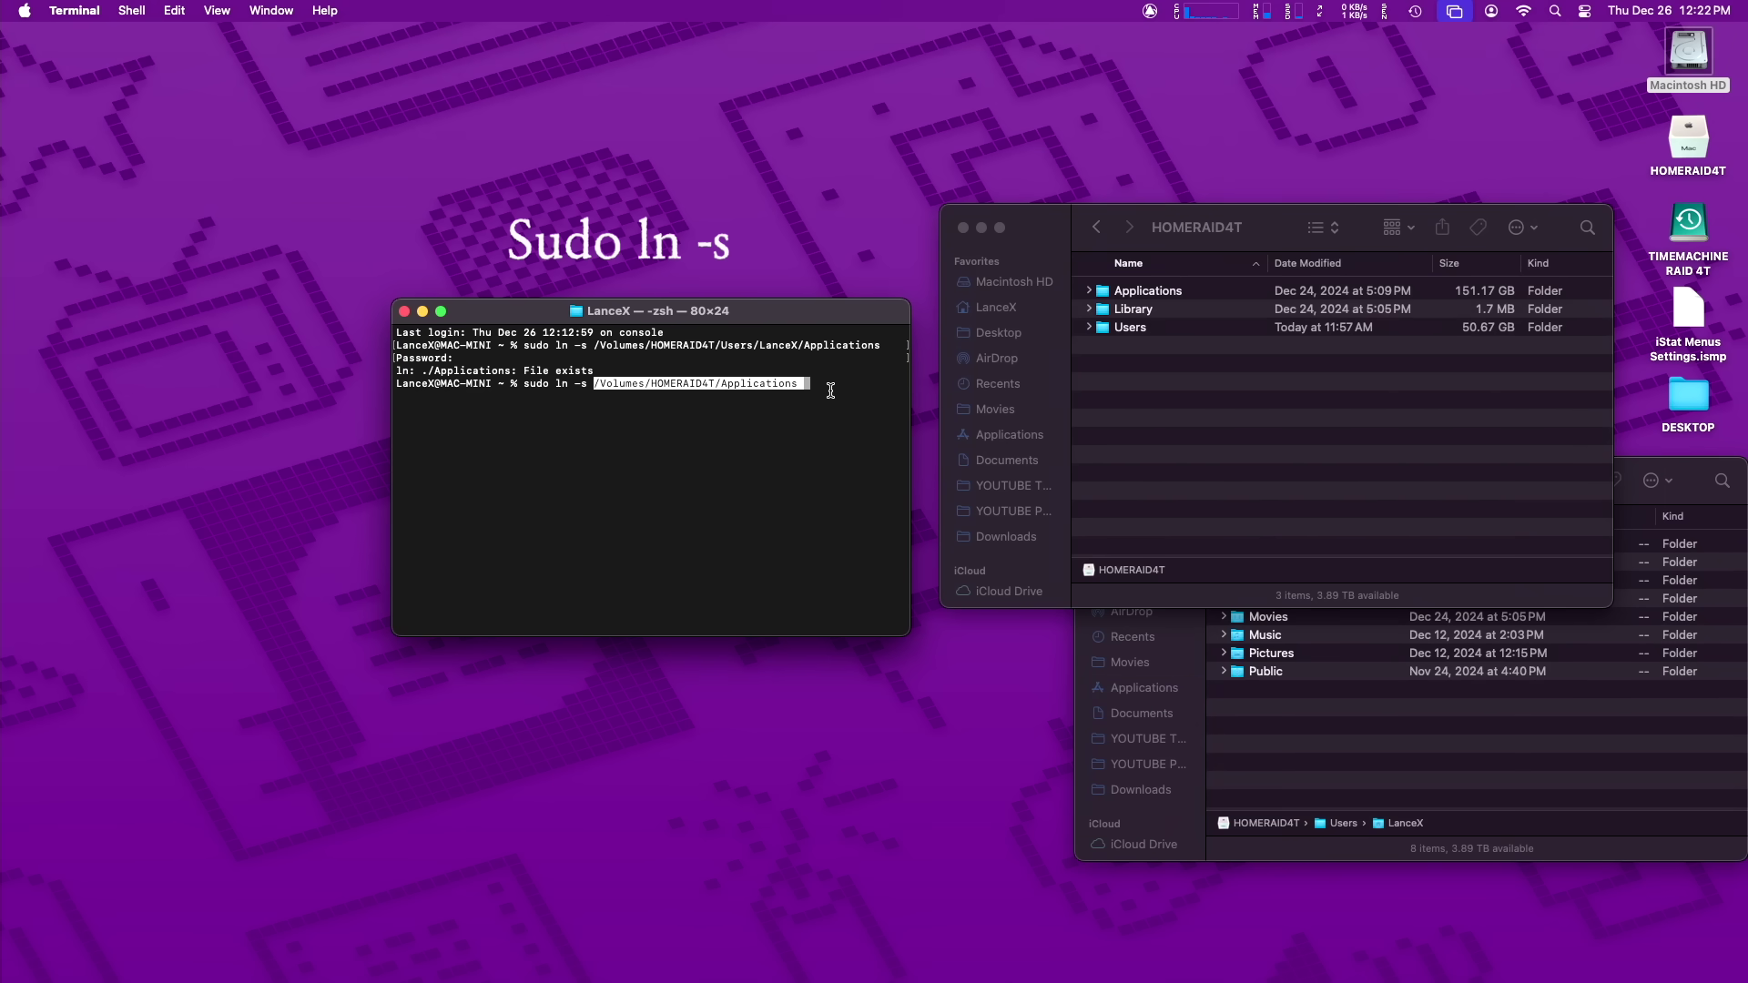
pyautogui.press('Return')
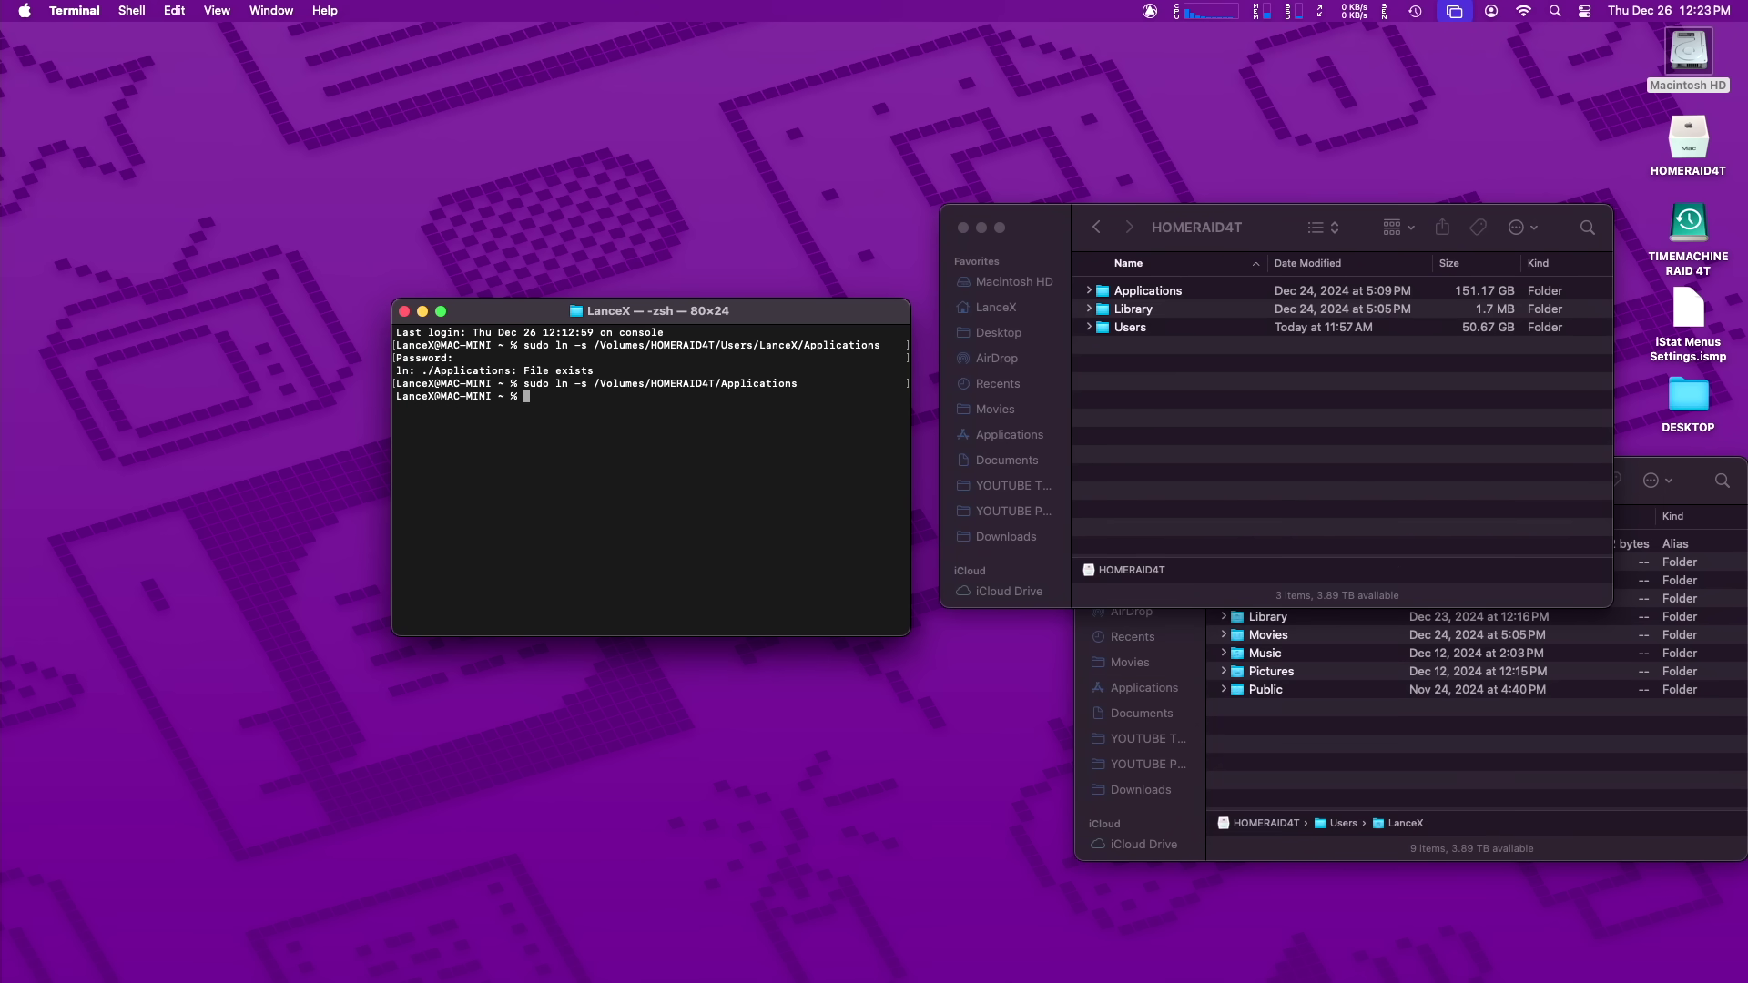
pyautogui.click(1416, 733)
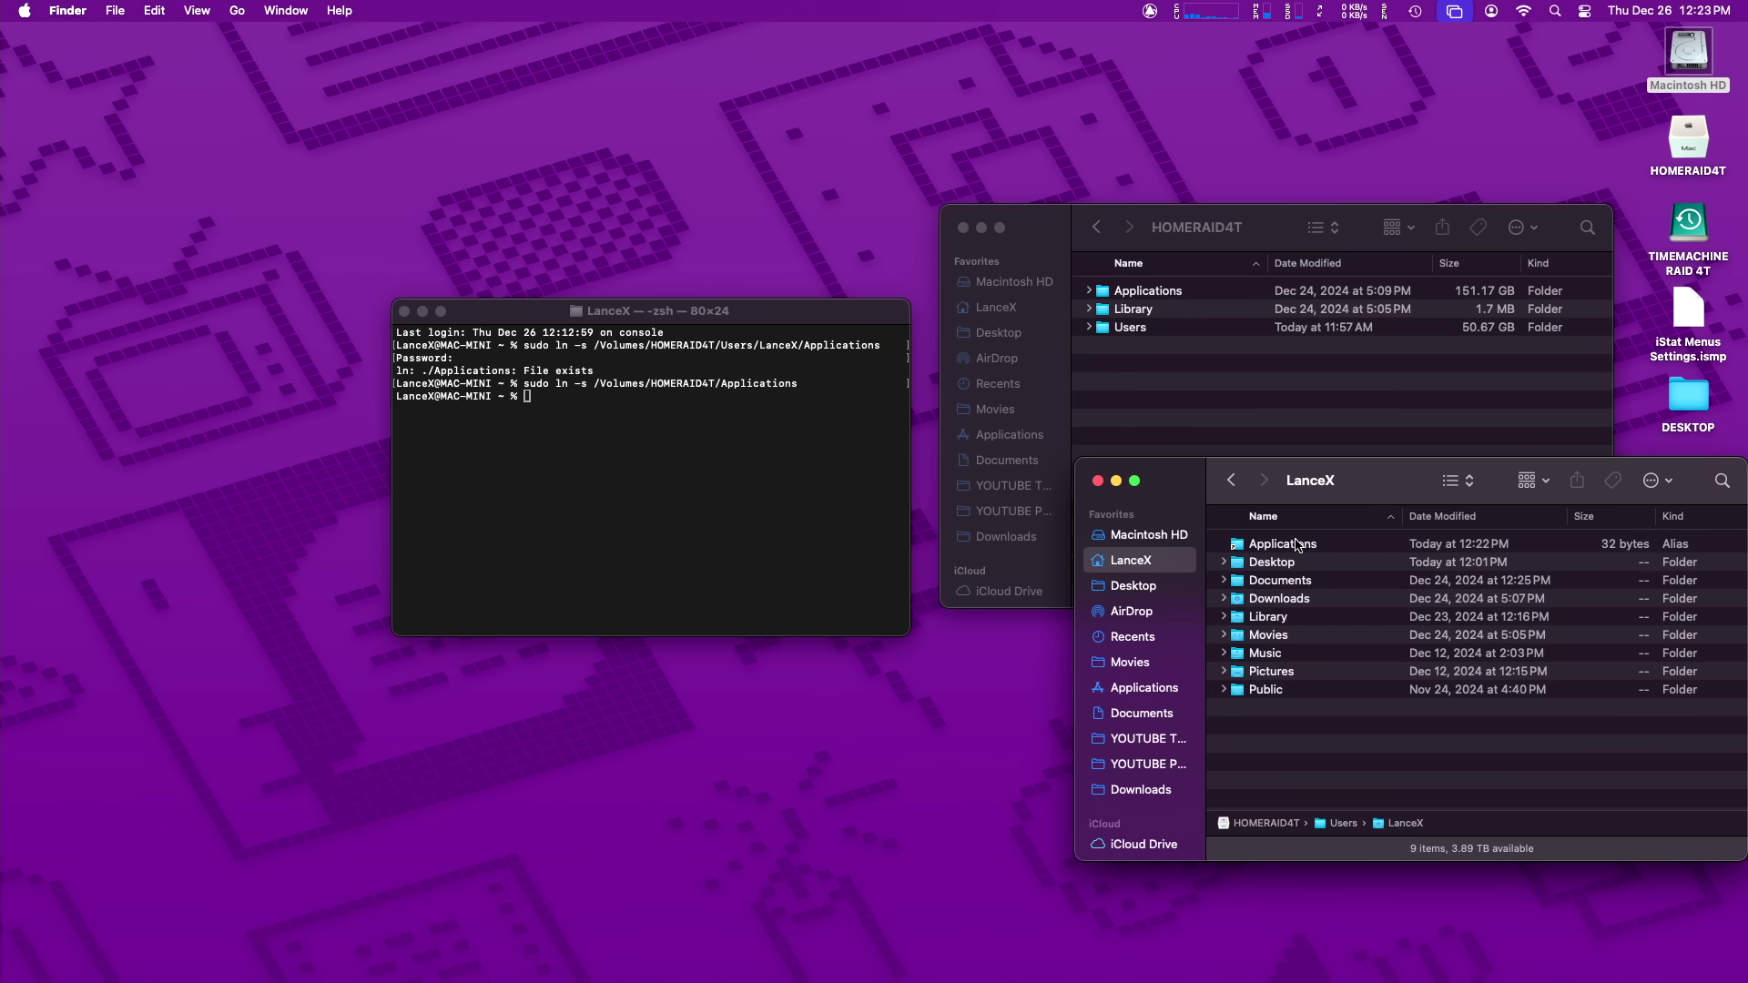
pyautogui.click(1297, 545)
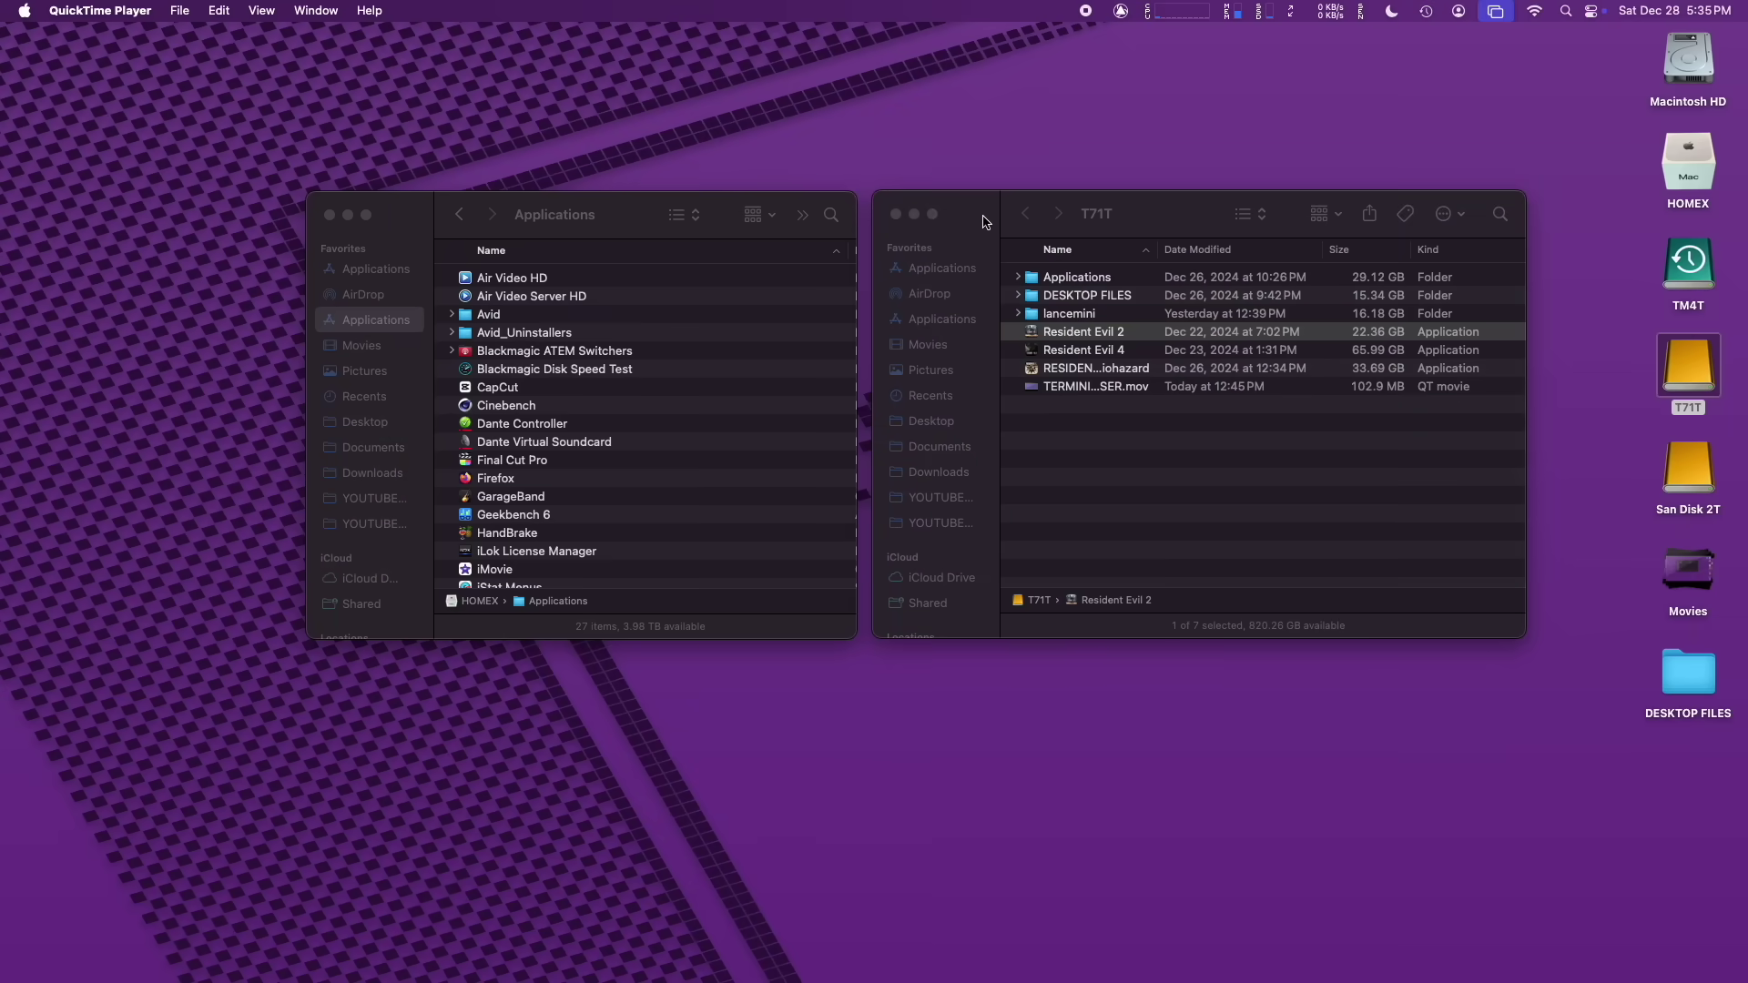
# Step: Copy Resident Evil 2 from T71T into HOMEX Applications, then check Launchpad's Games folder
pyautogui.click(988, 219)
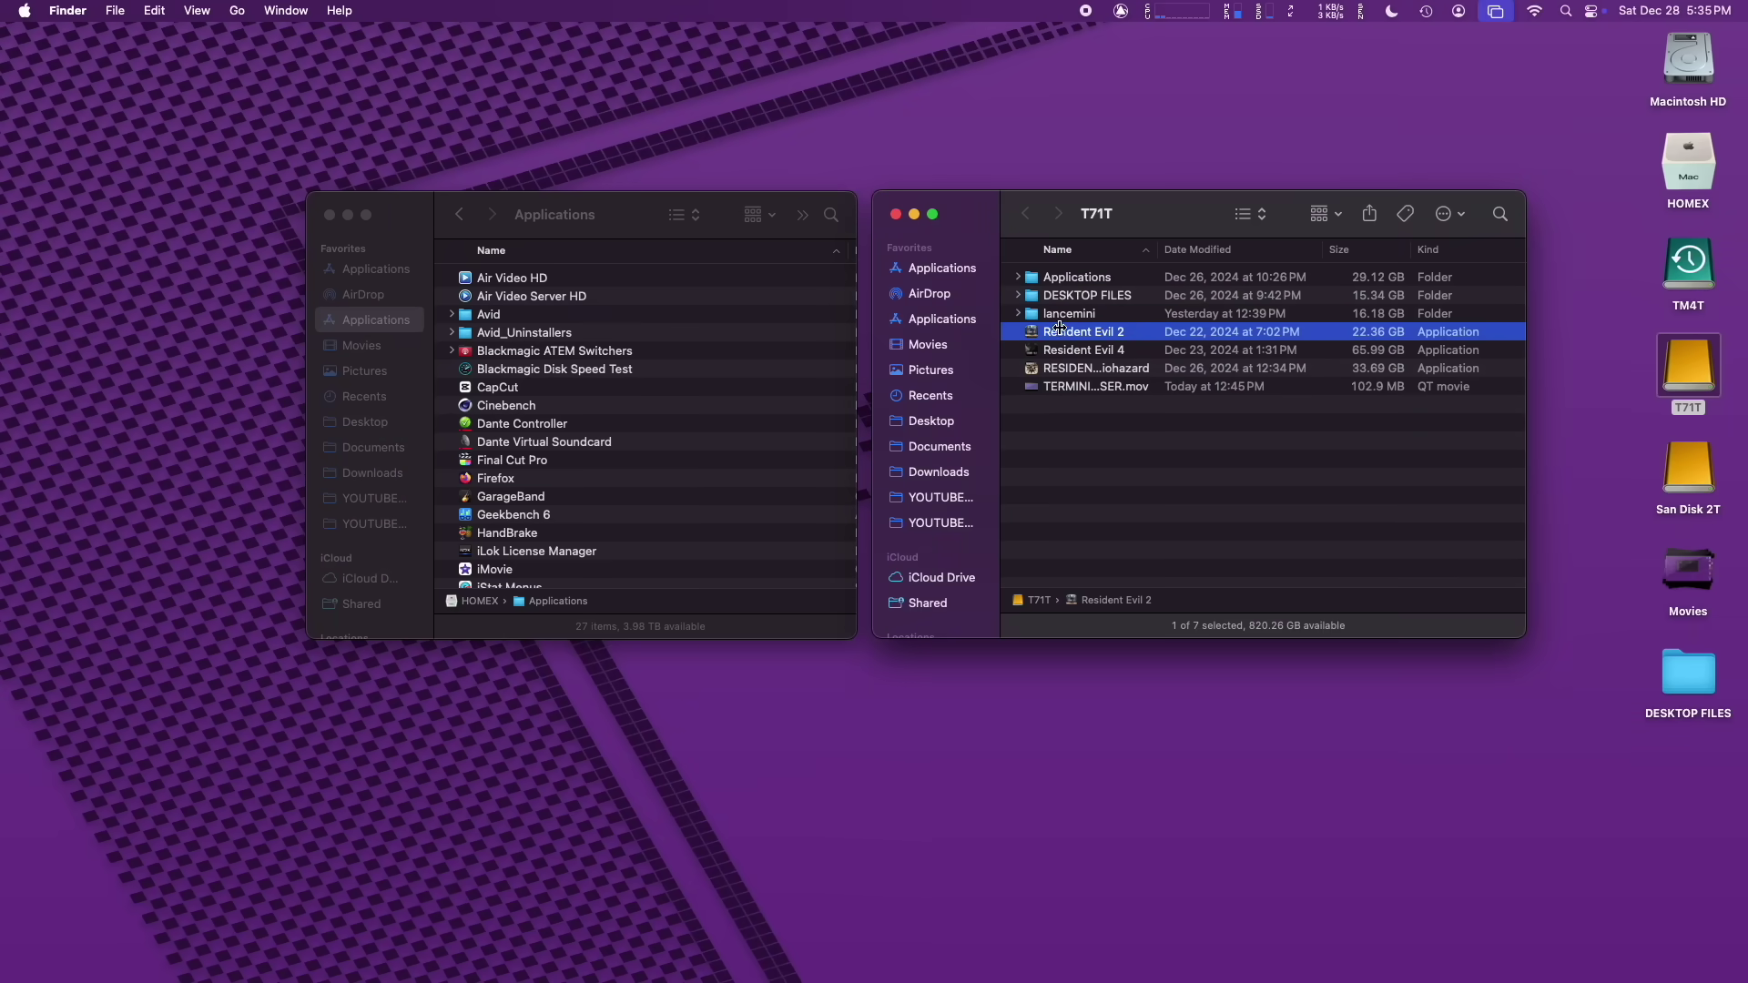
pyautogui.moveTo(1038, 330); pyautogui.dragTo(780, 374)
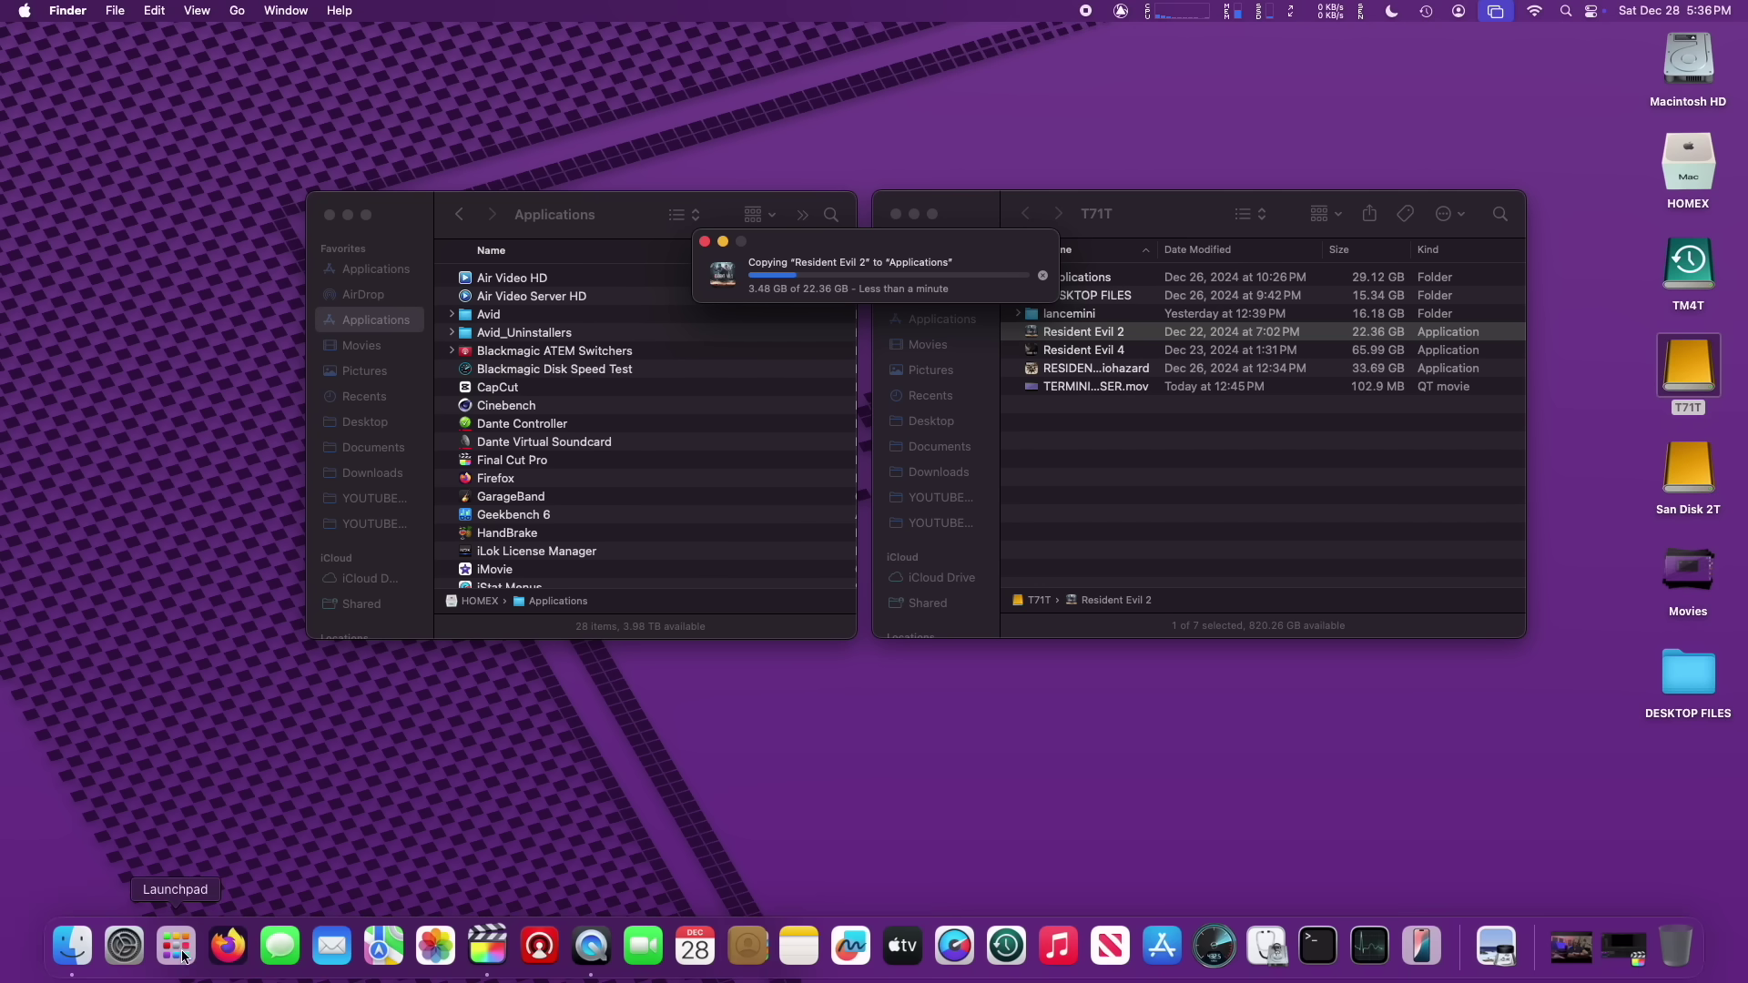
pyautogui.click(177, 949)
pyautogui.click(670, 761)
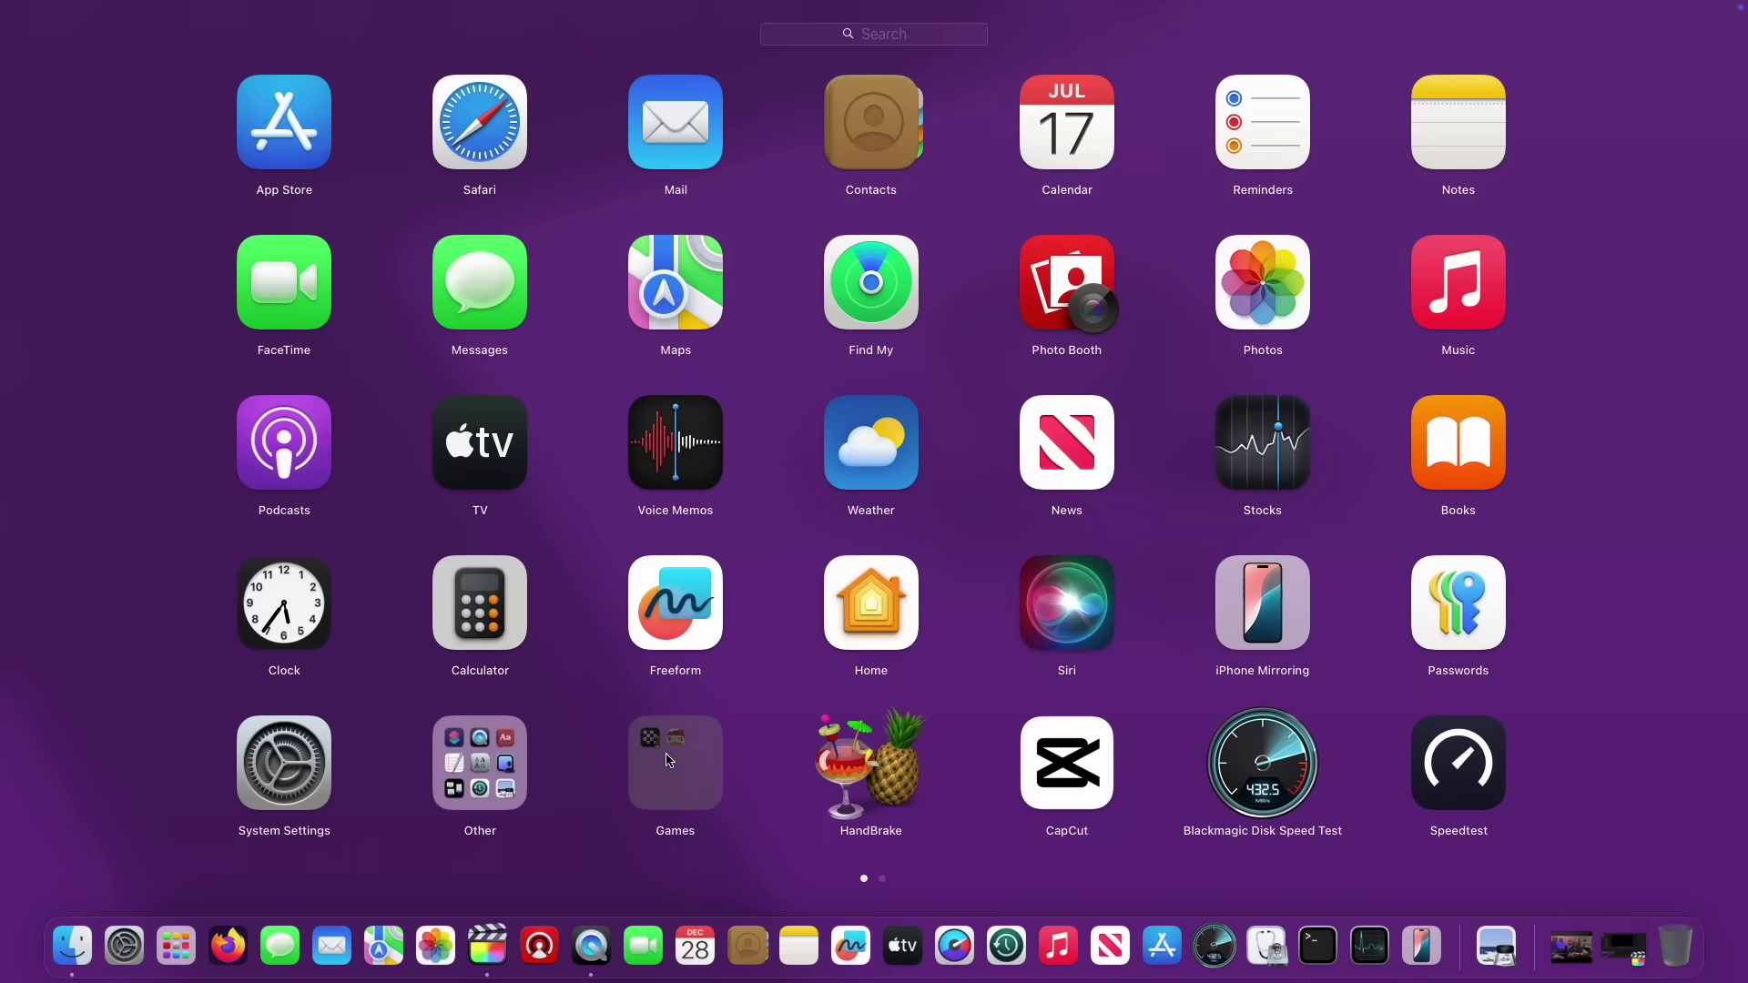
pyautogui.click(728, 734)
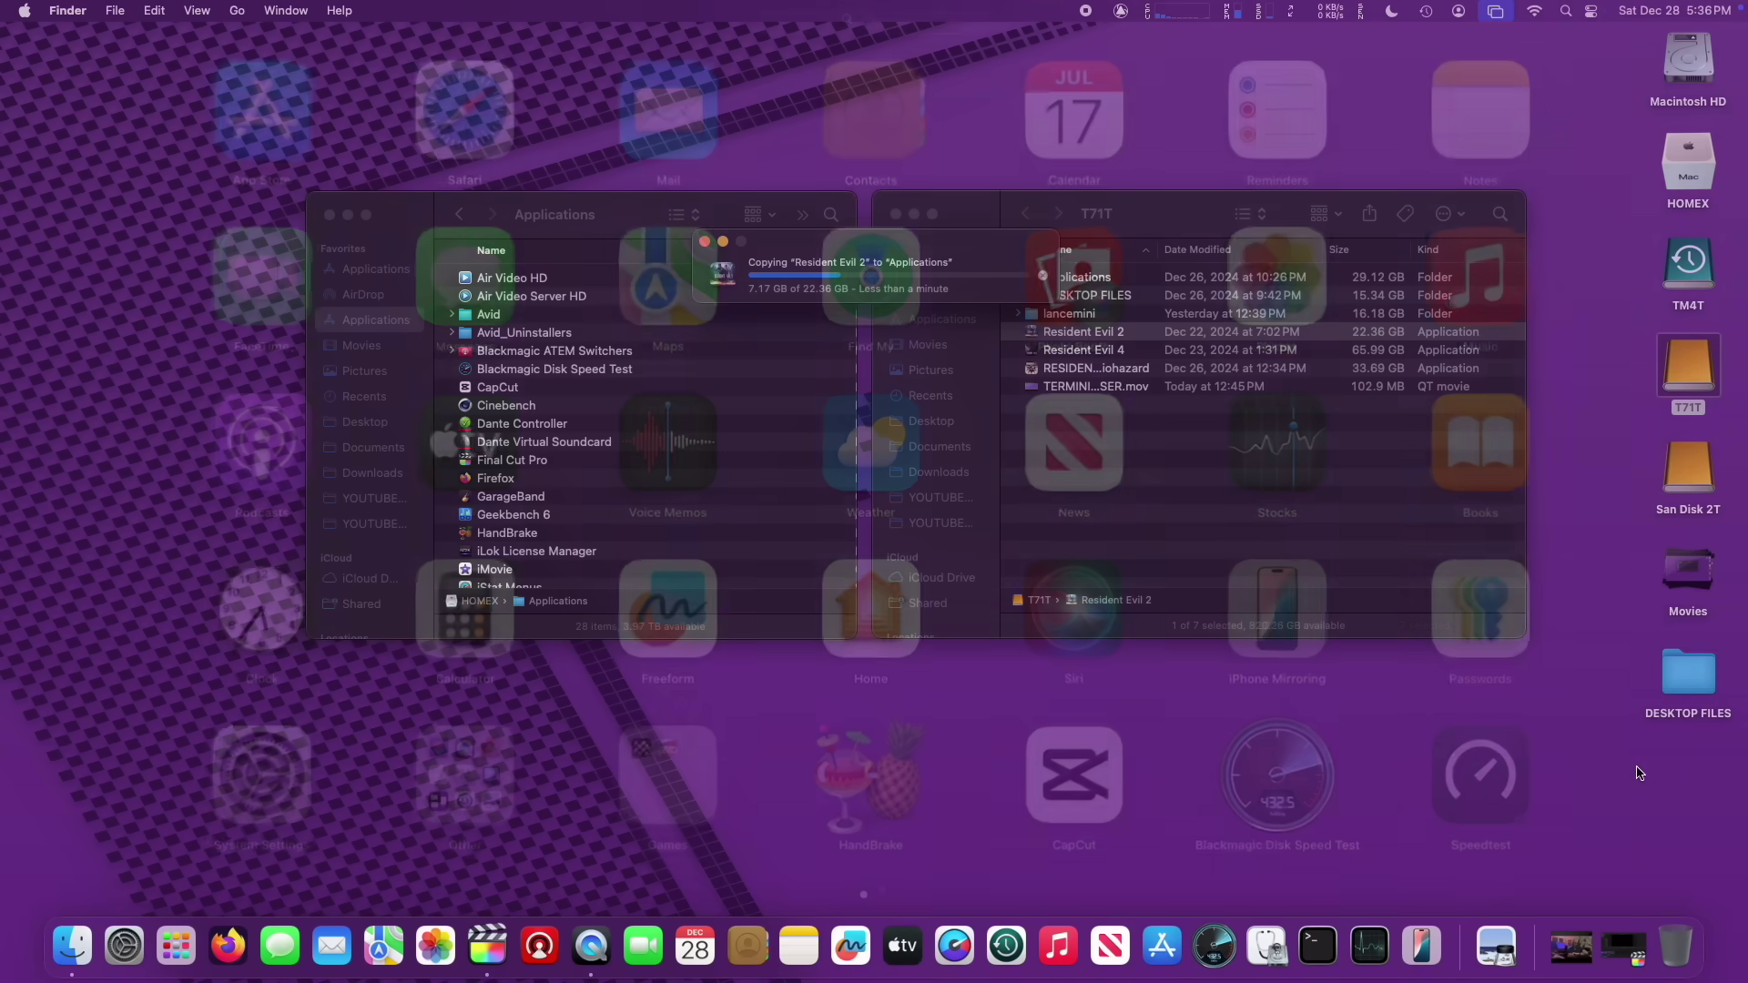
pyautogui.click(1640, 773)
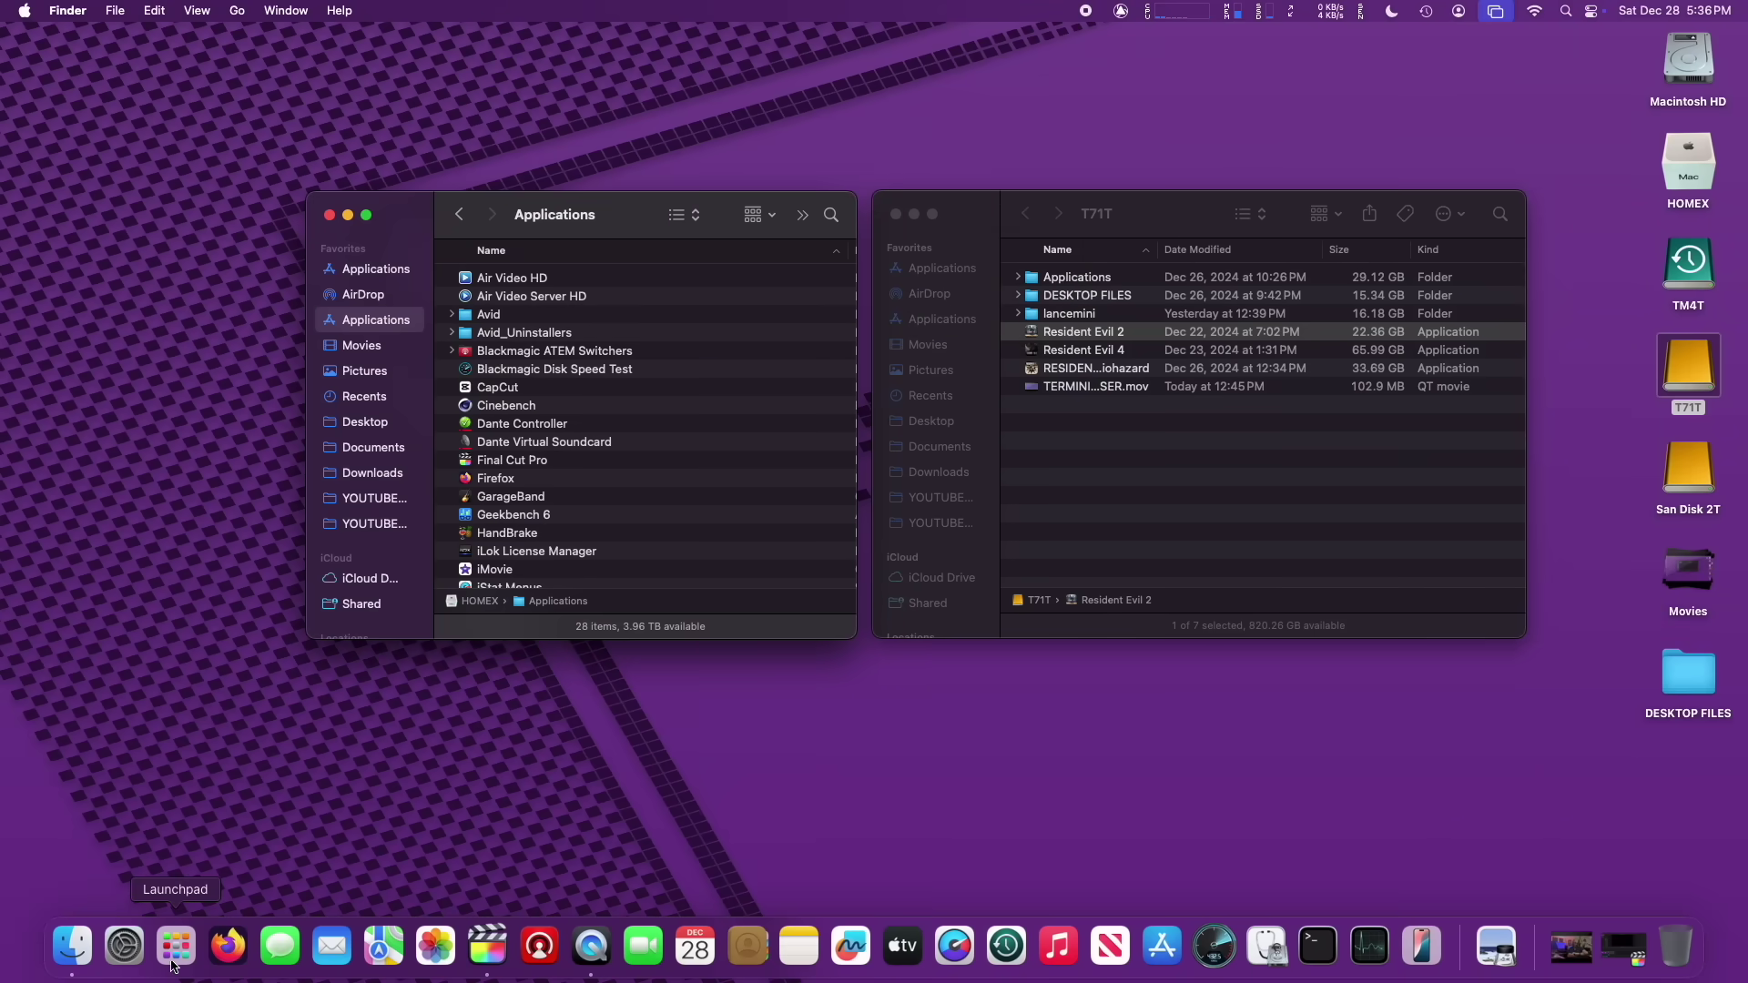
# Step: Reopen Launchpad's Games folder to see Resident Evil 2 beside Chess and Sasquatch, then close it
pyautogui.click(182, 948)
pyautogui.click(674, 774)
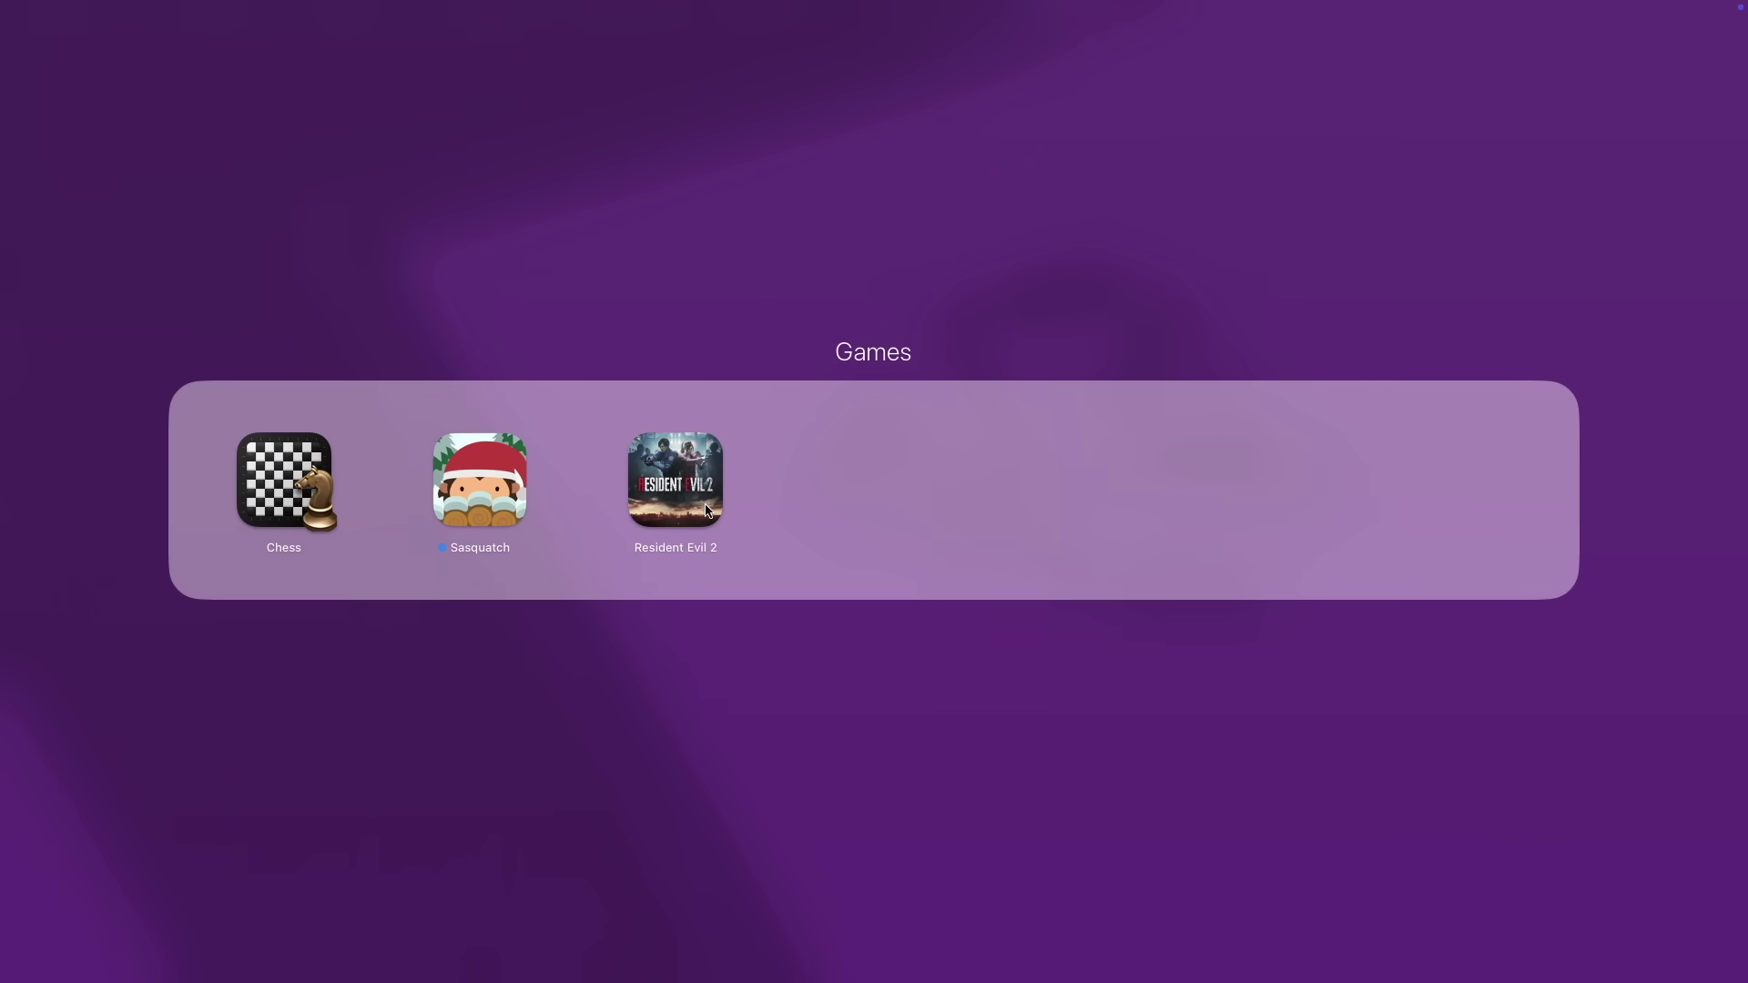
pyautogui.click(889, 699)
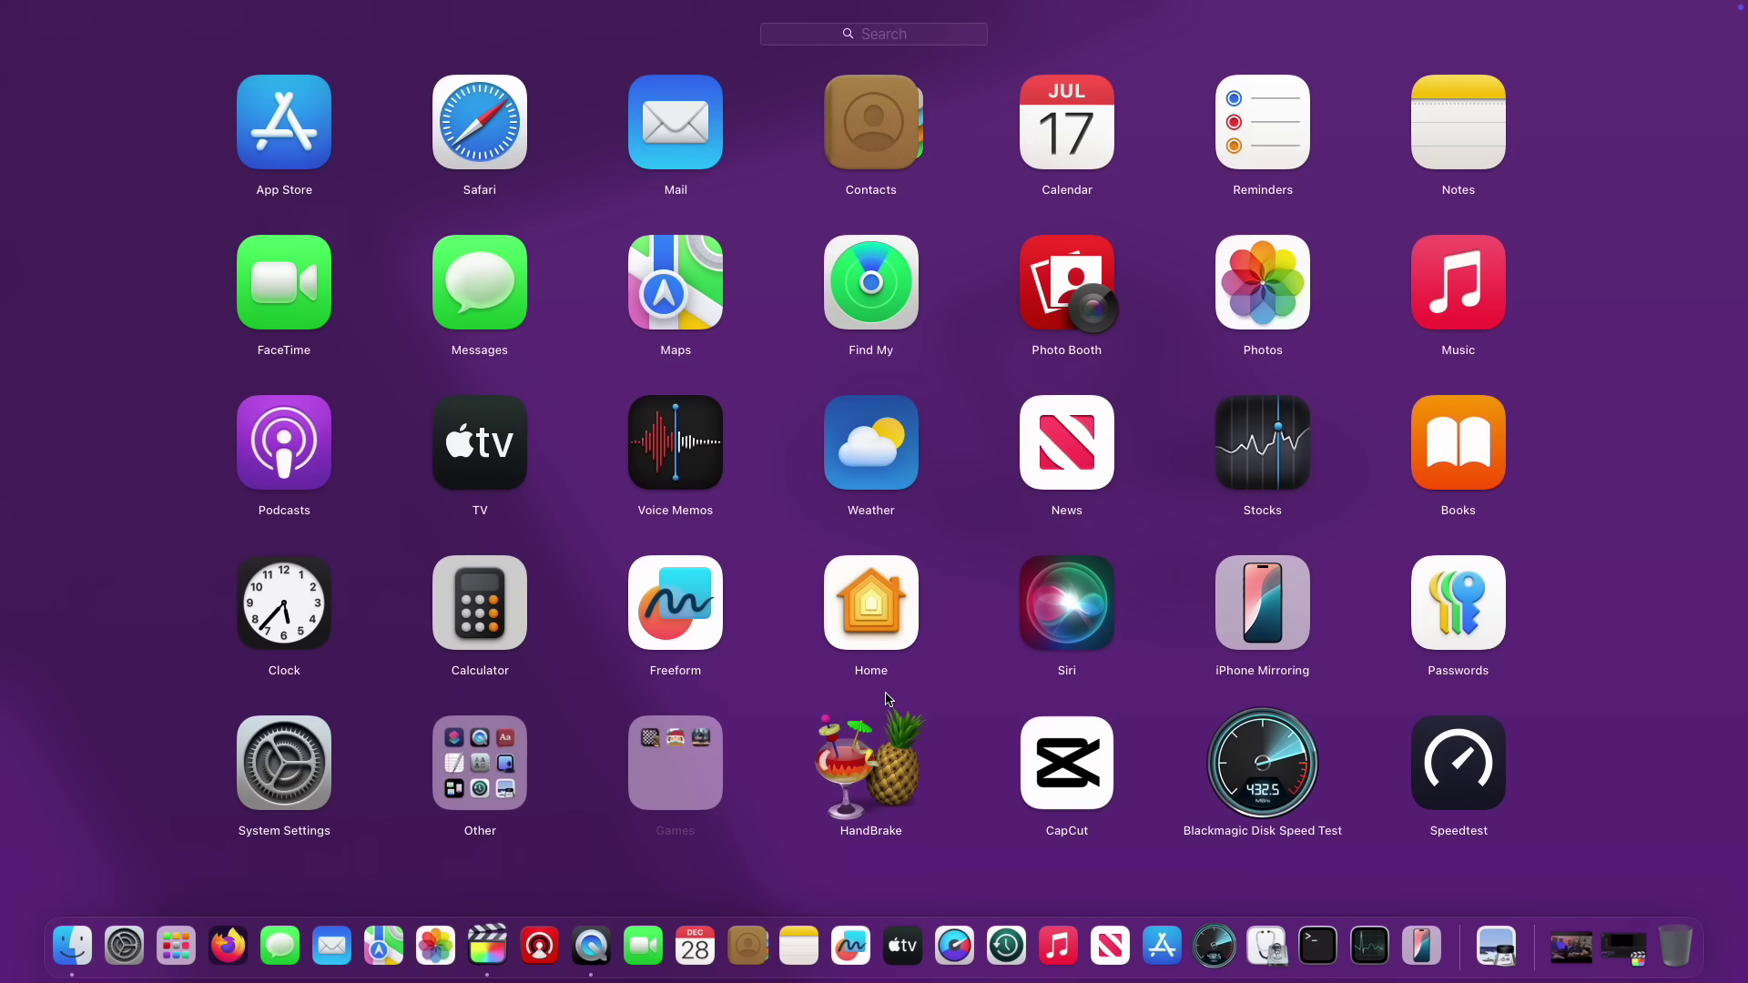